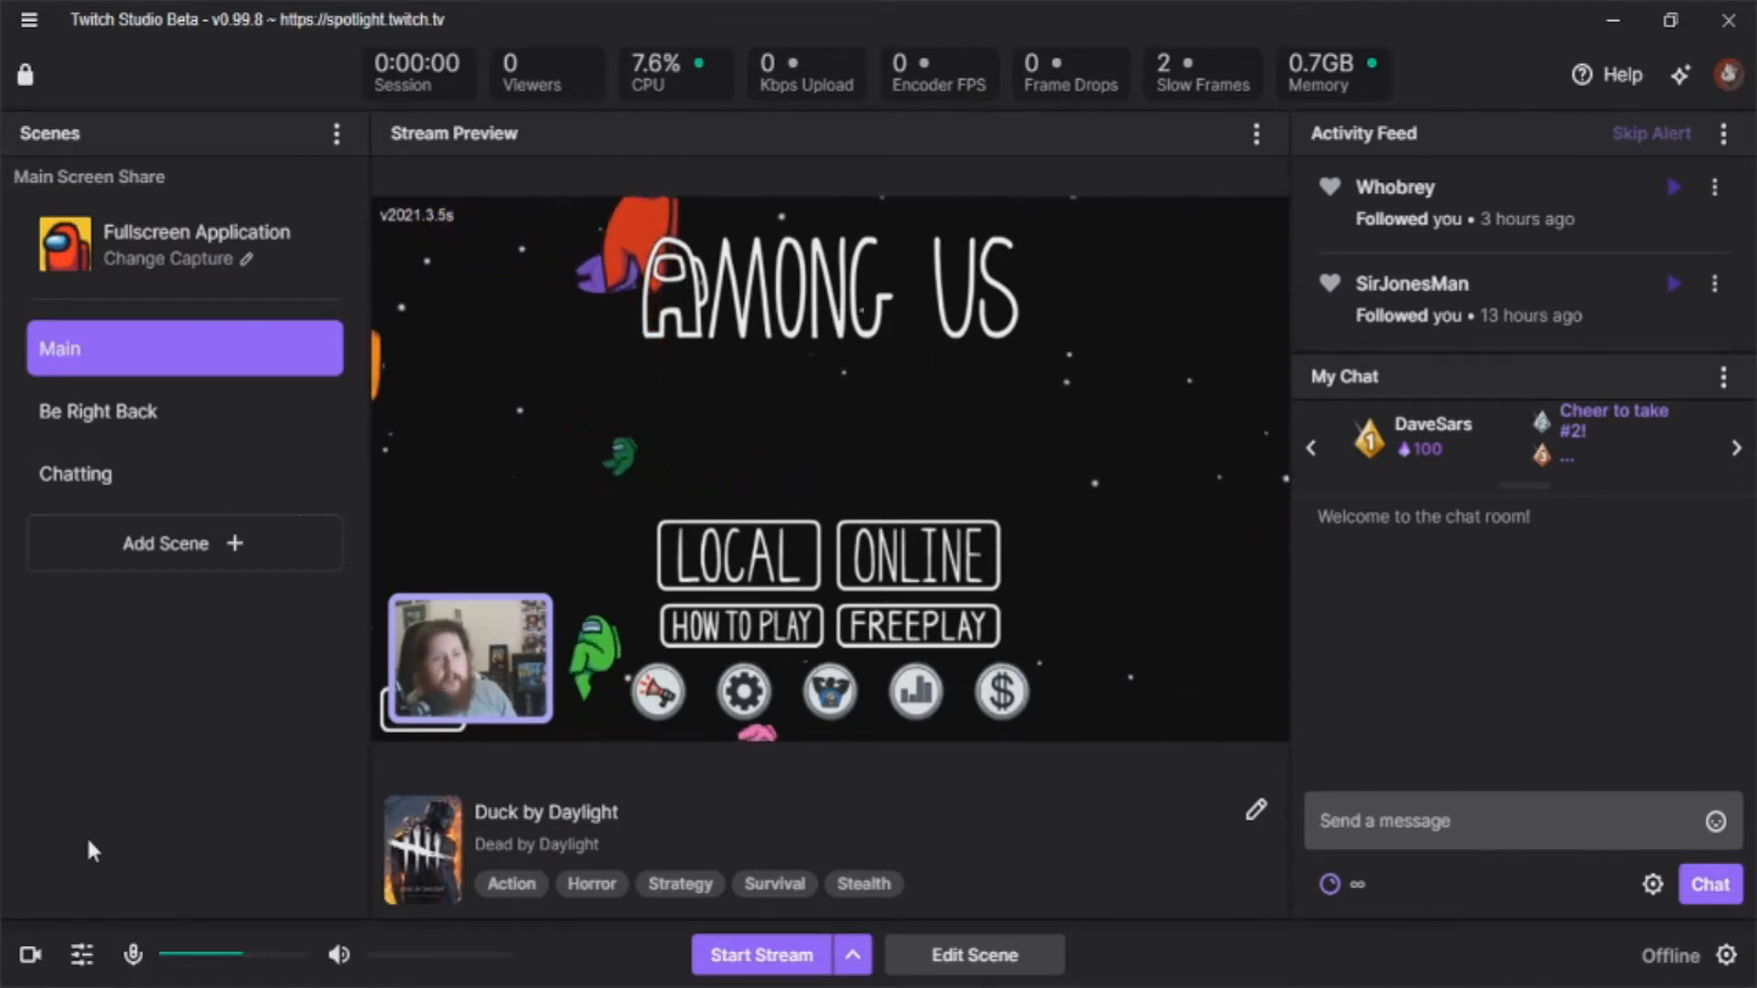
Step: Preview the Be Right Back, Chatting and Main scenes in turn, ending on Chatting
{"action": "left_click", "coordinate": [134, 410]}
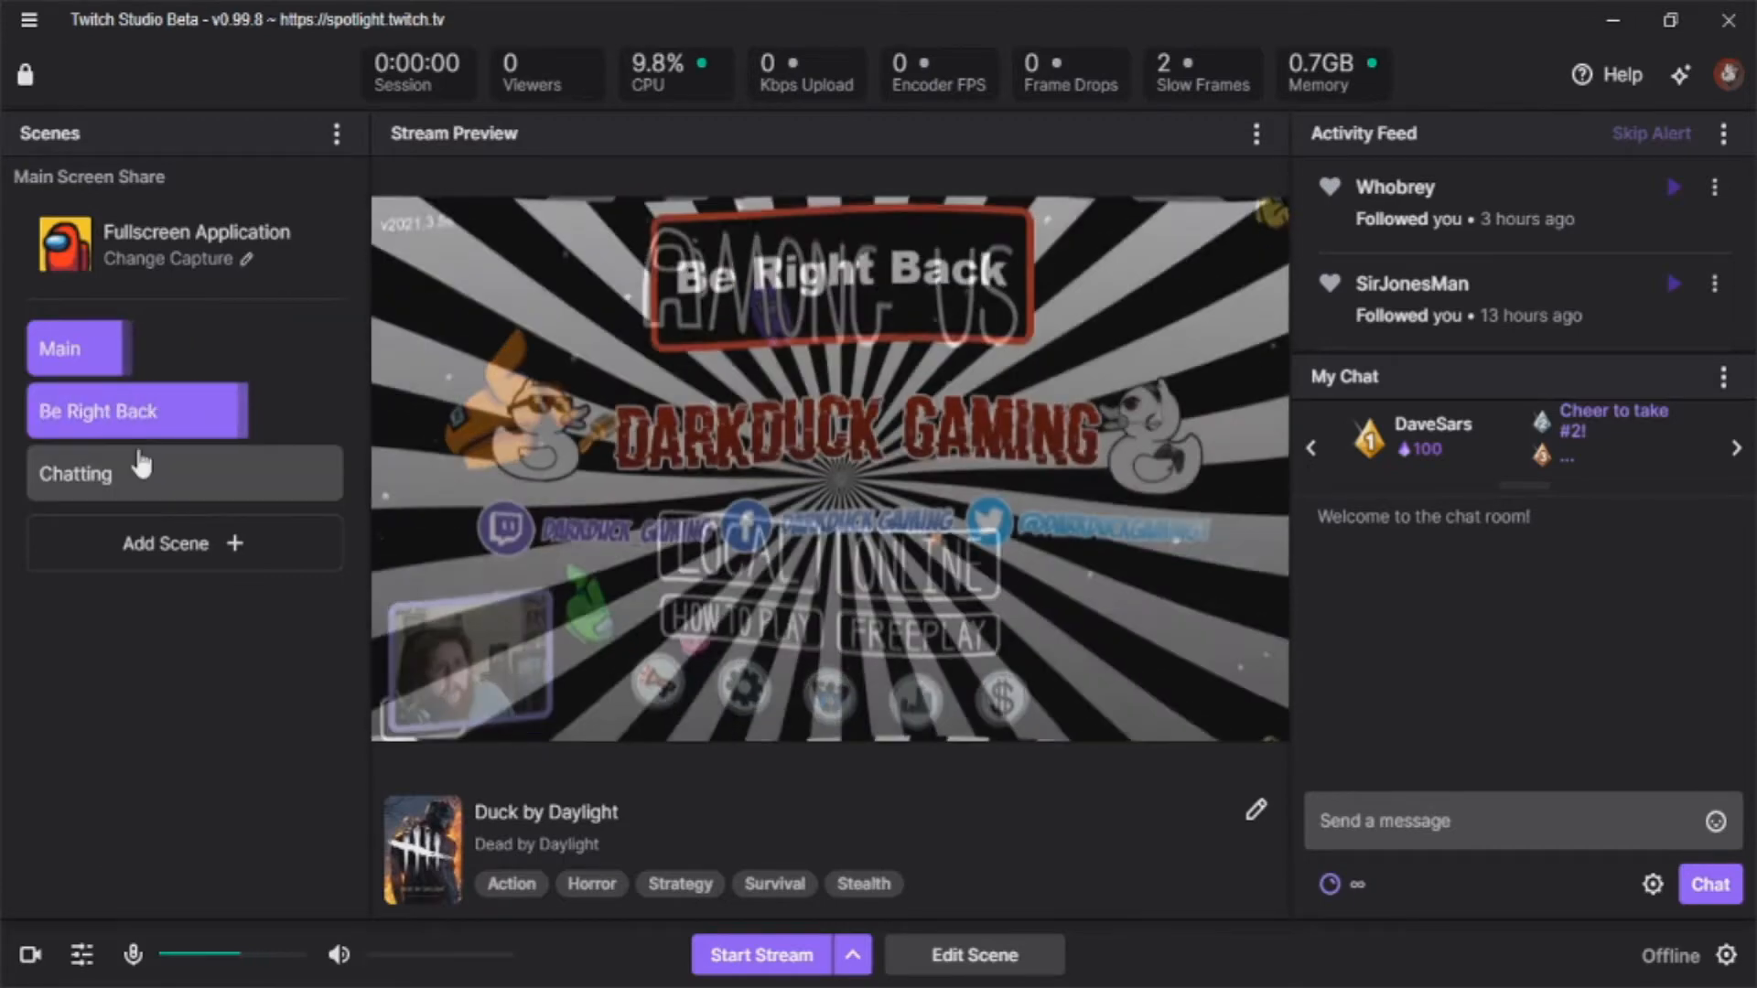
{"action": "left_click", "coordinate": [140, 462]}
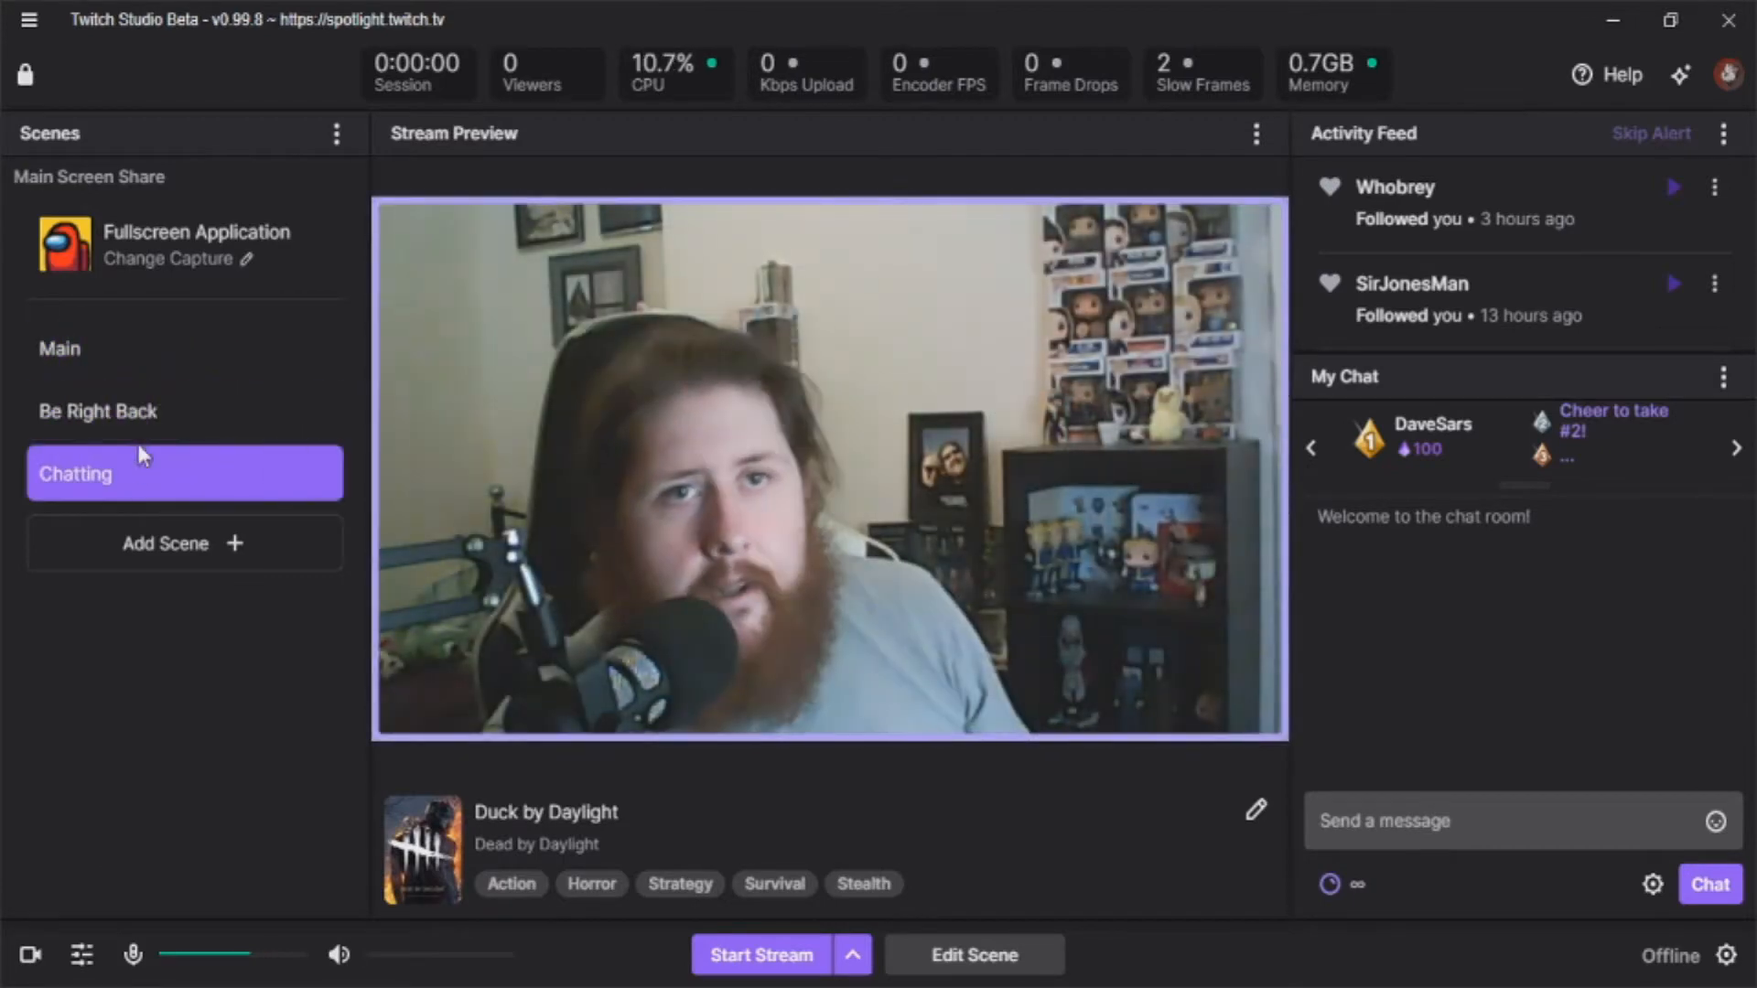
{"action": "left_click", "coordinate": [146, 410]}
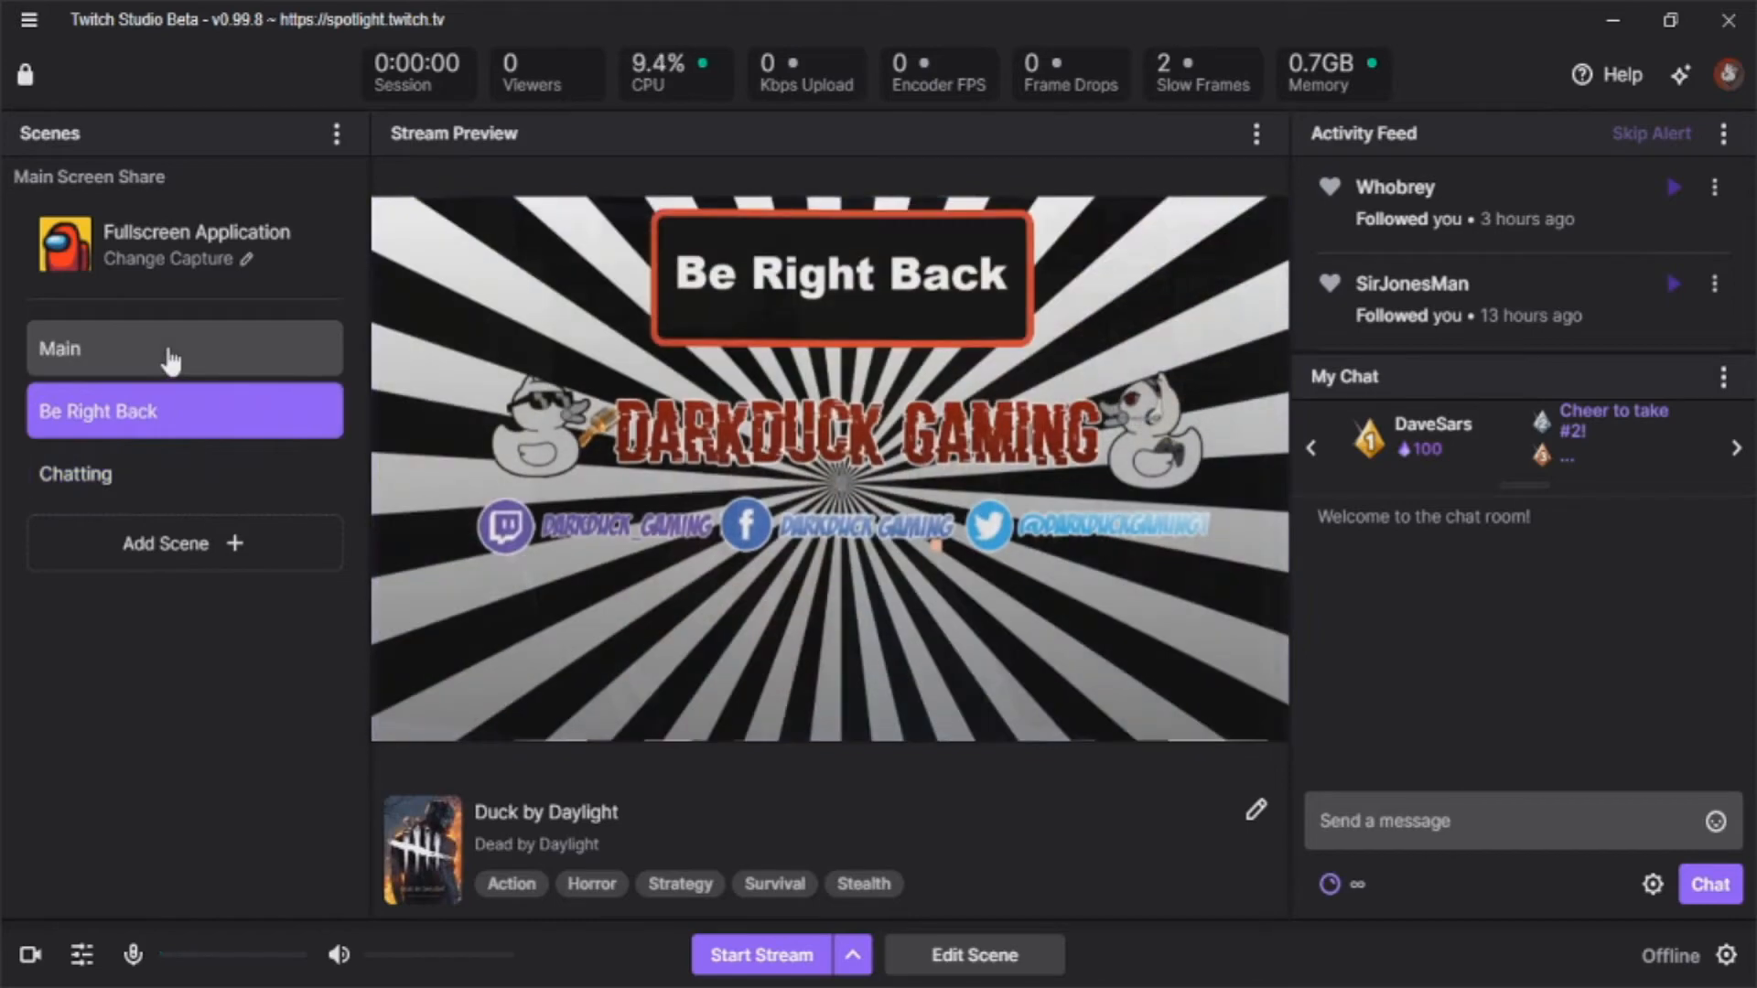
{"action": "left_click", "coordinate": [166, 364]}
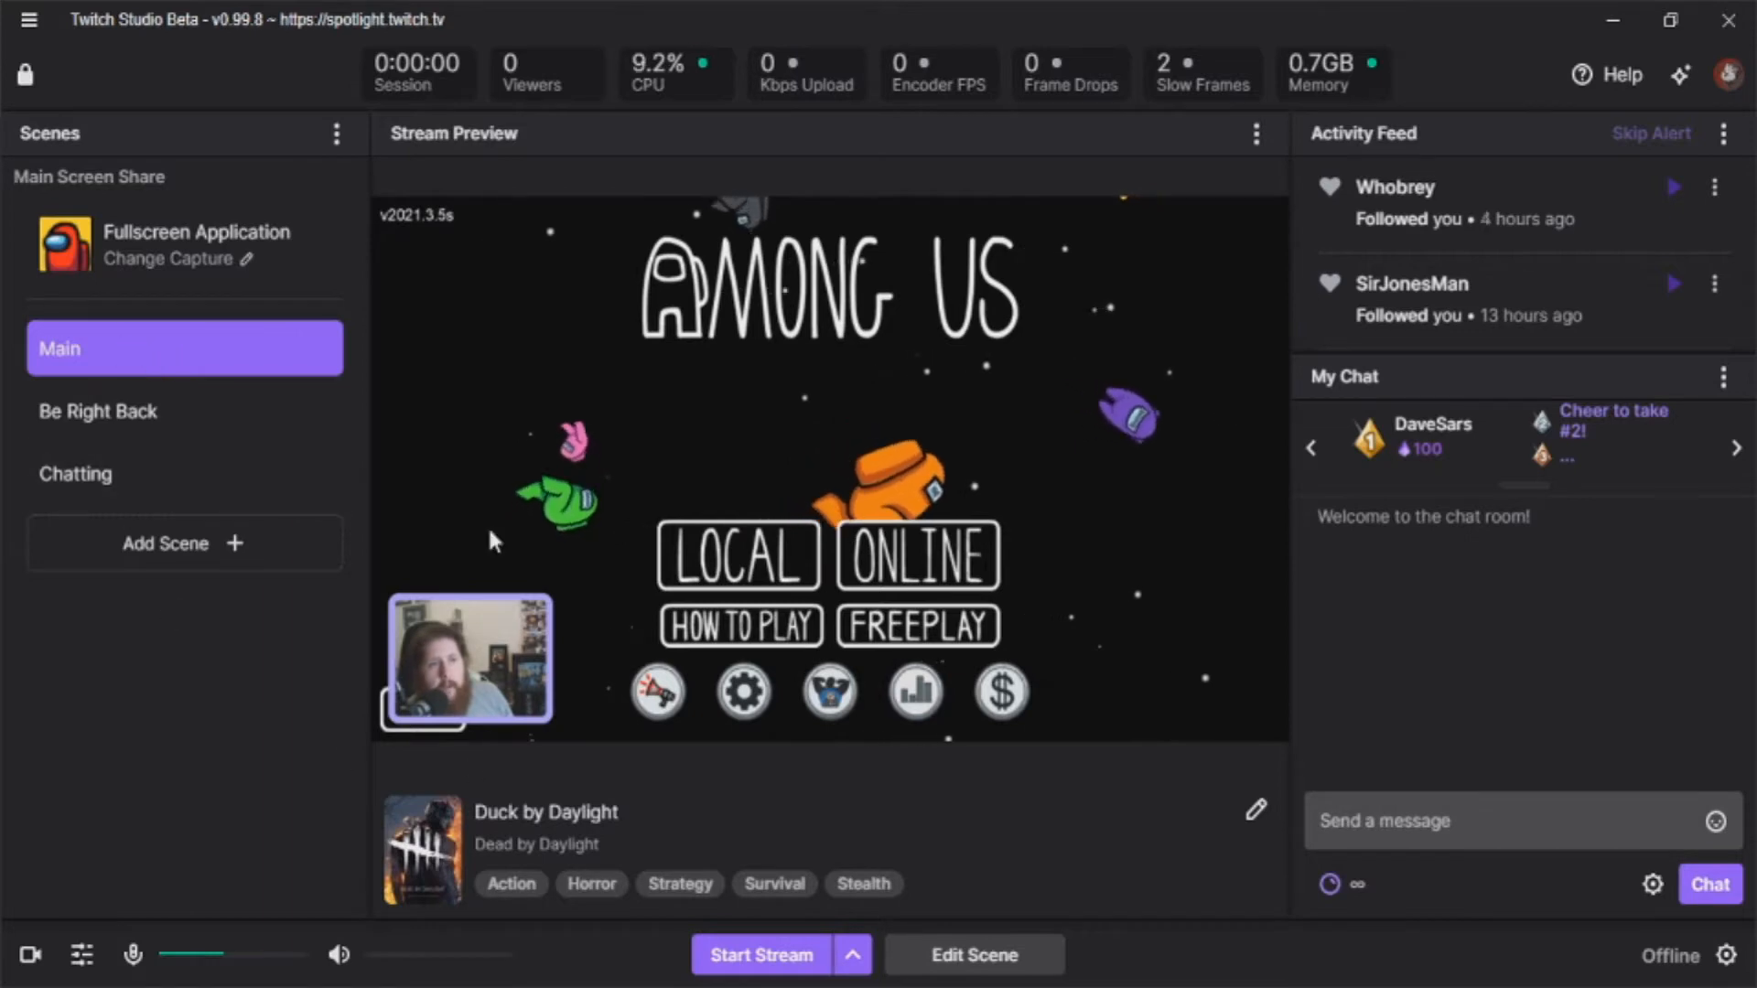
{"action": "left_click", "coordinate": [195, 426]}
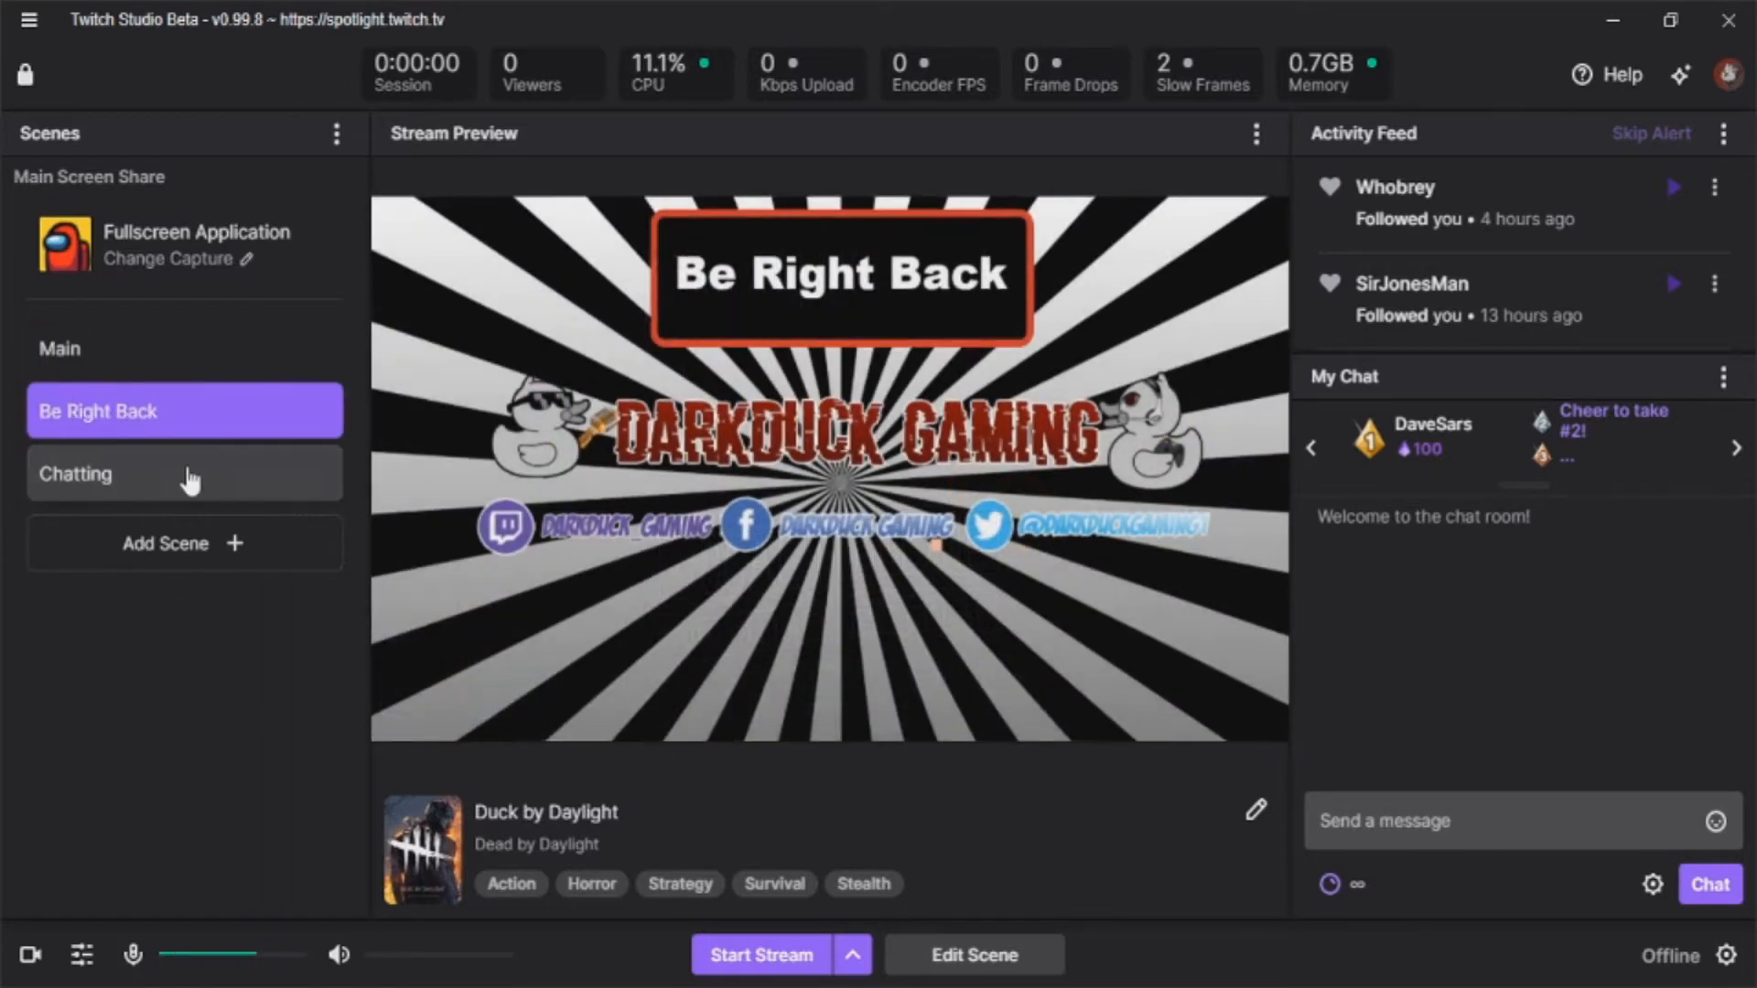
{"action": "left_click", "coordinate": [190, 476]}
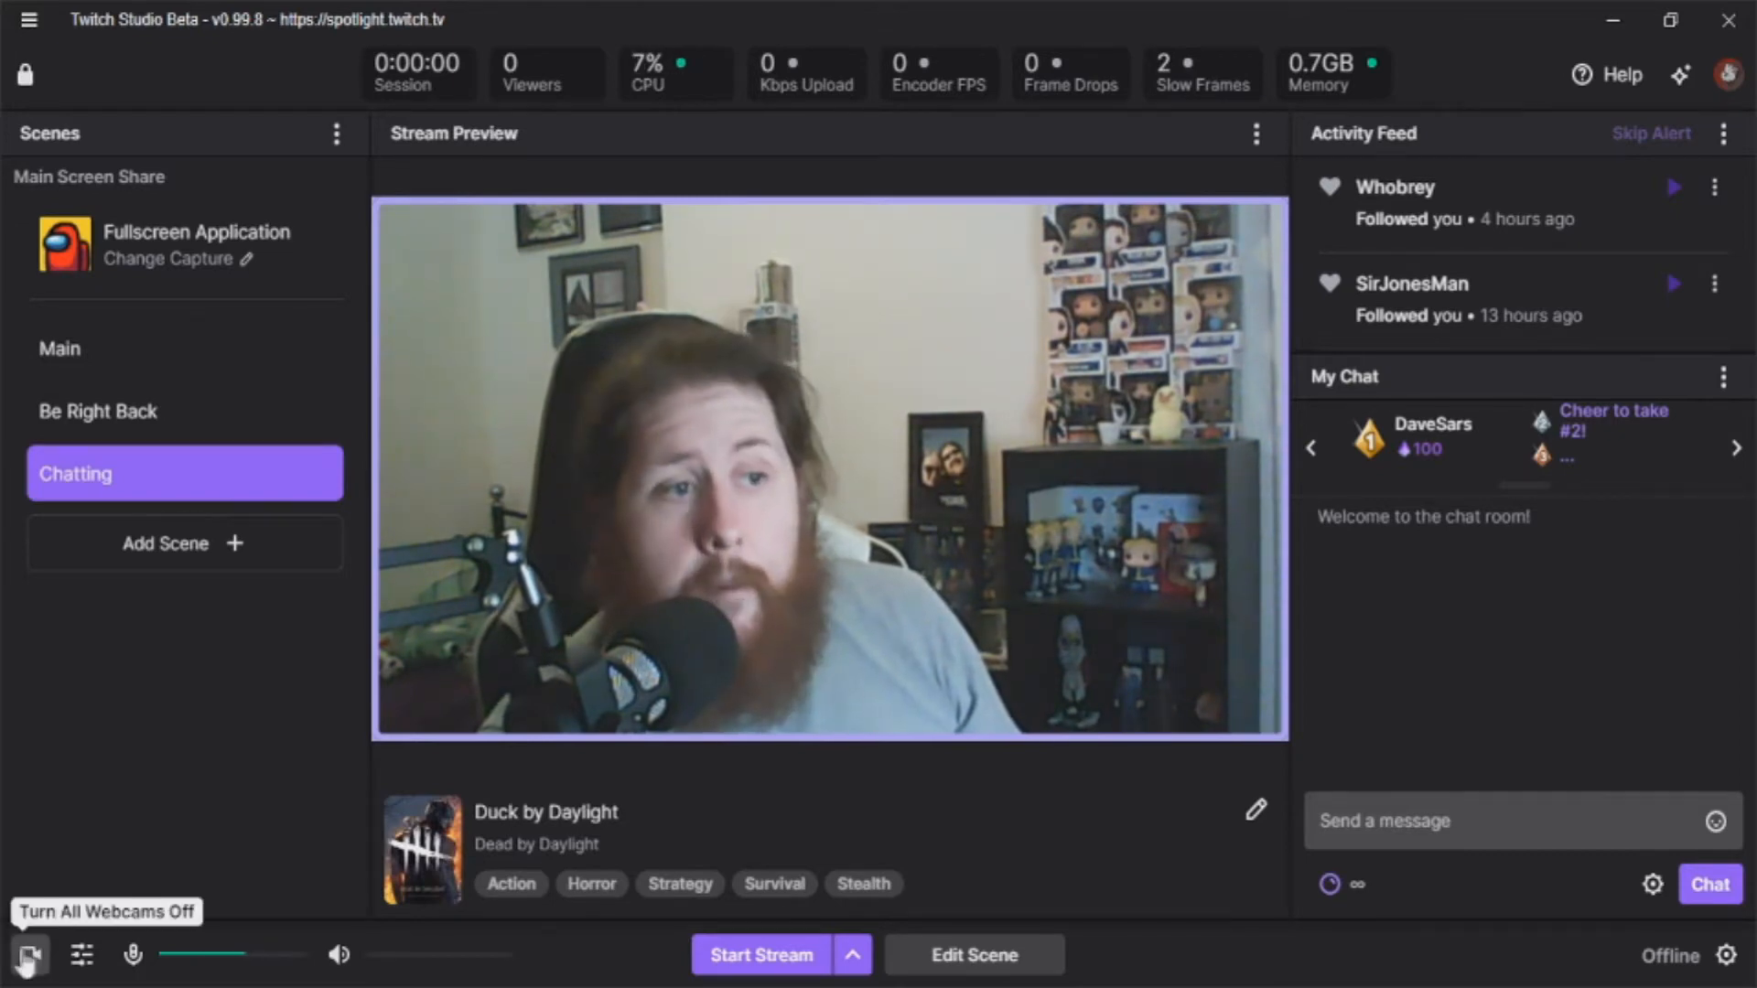
Step: Start editing the Chatting scene and bring up the device setup of its Webcam layer
{"action": "left_click", "coordinate": [976, 954]}
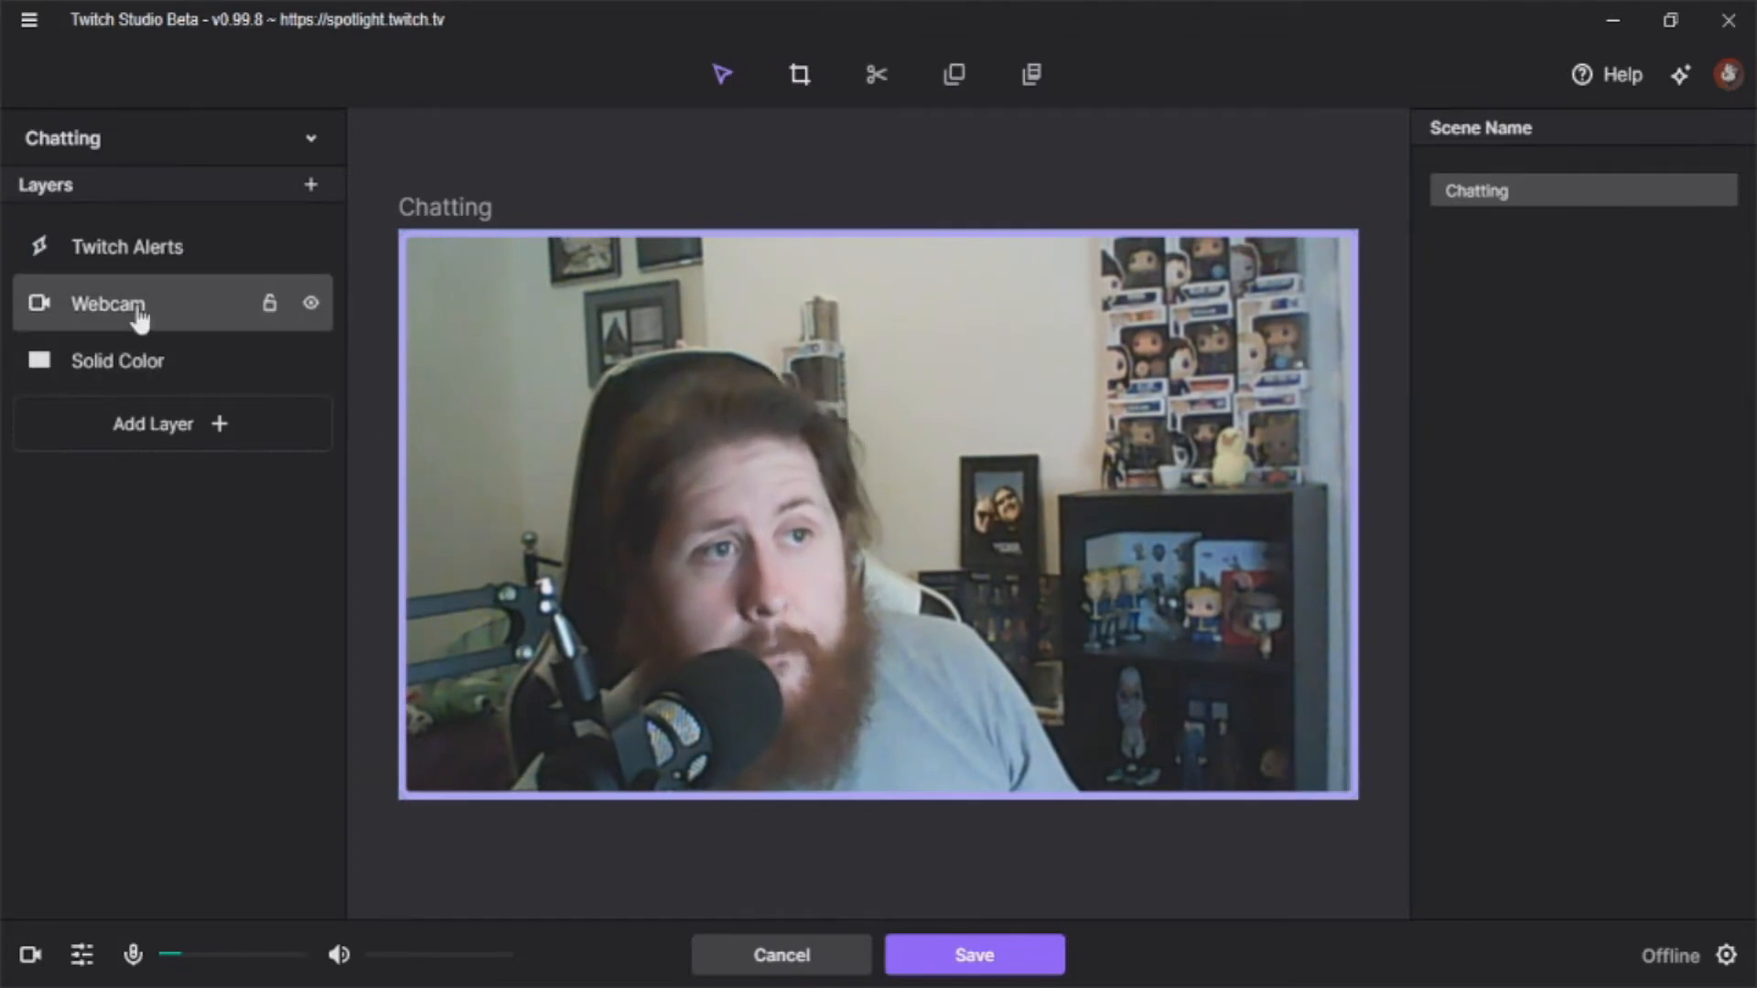
{"action": "left_click", "coordinate": [135, 312]}
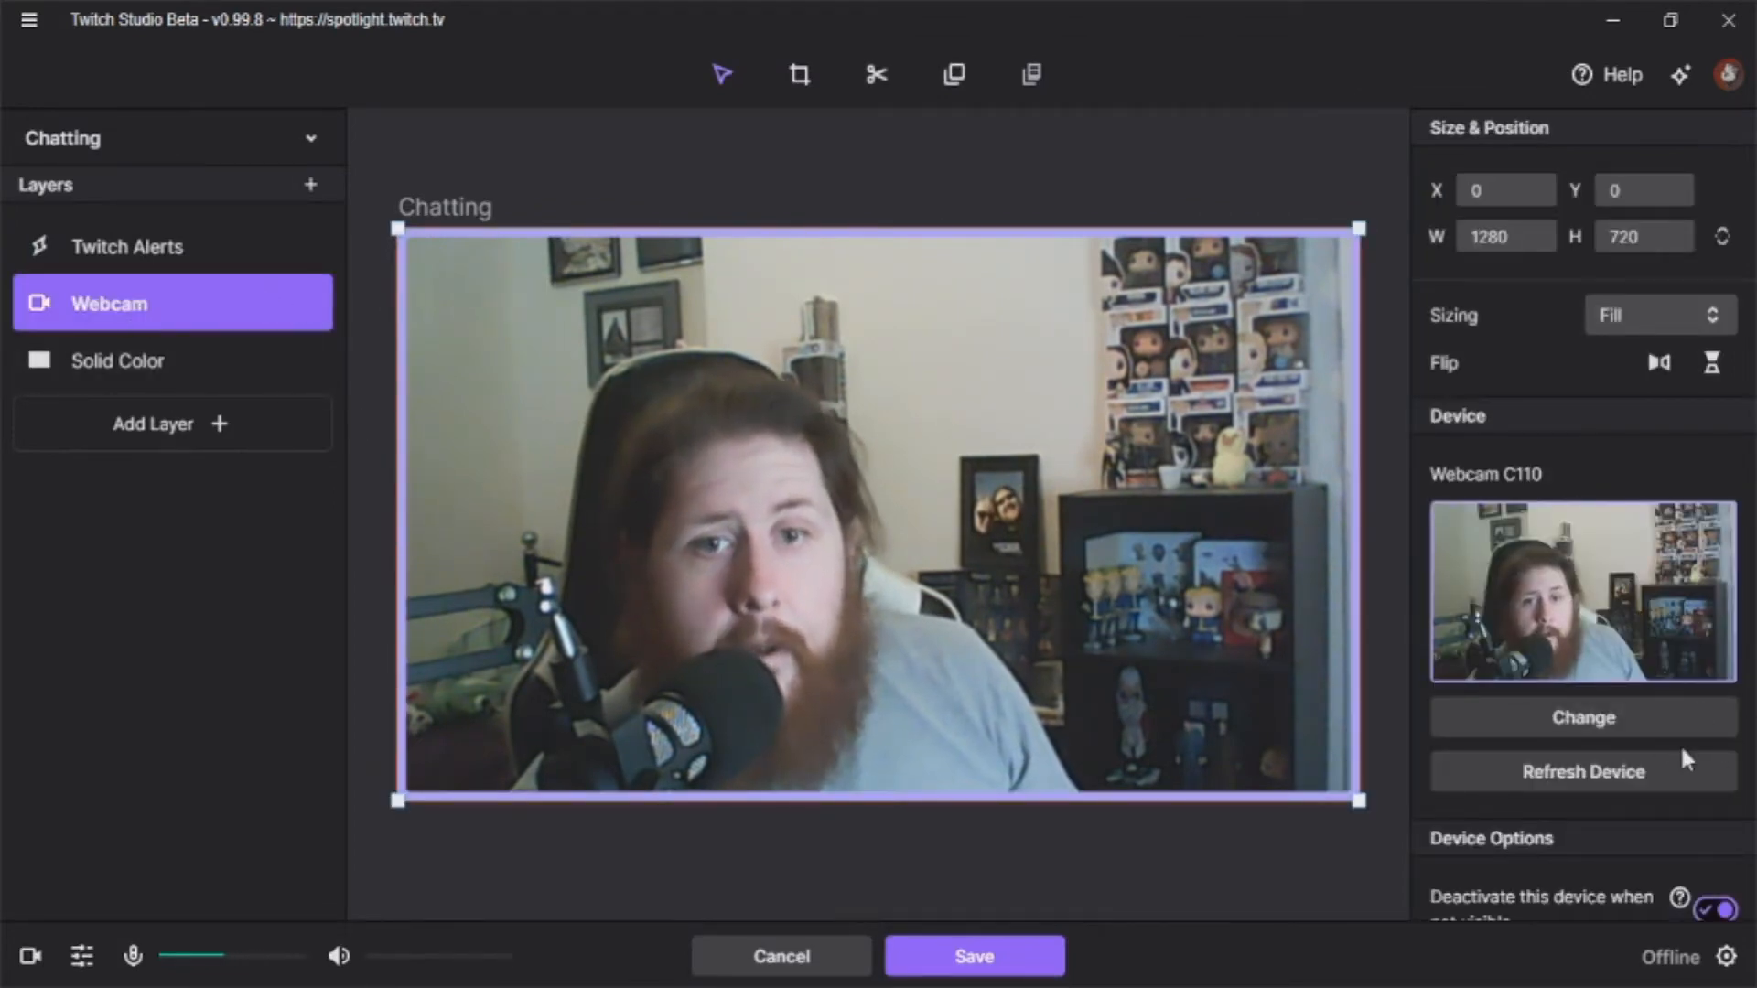
{"action": "left_click", "coordinate": [1695, 718]}
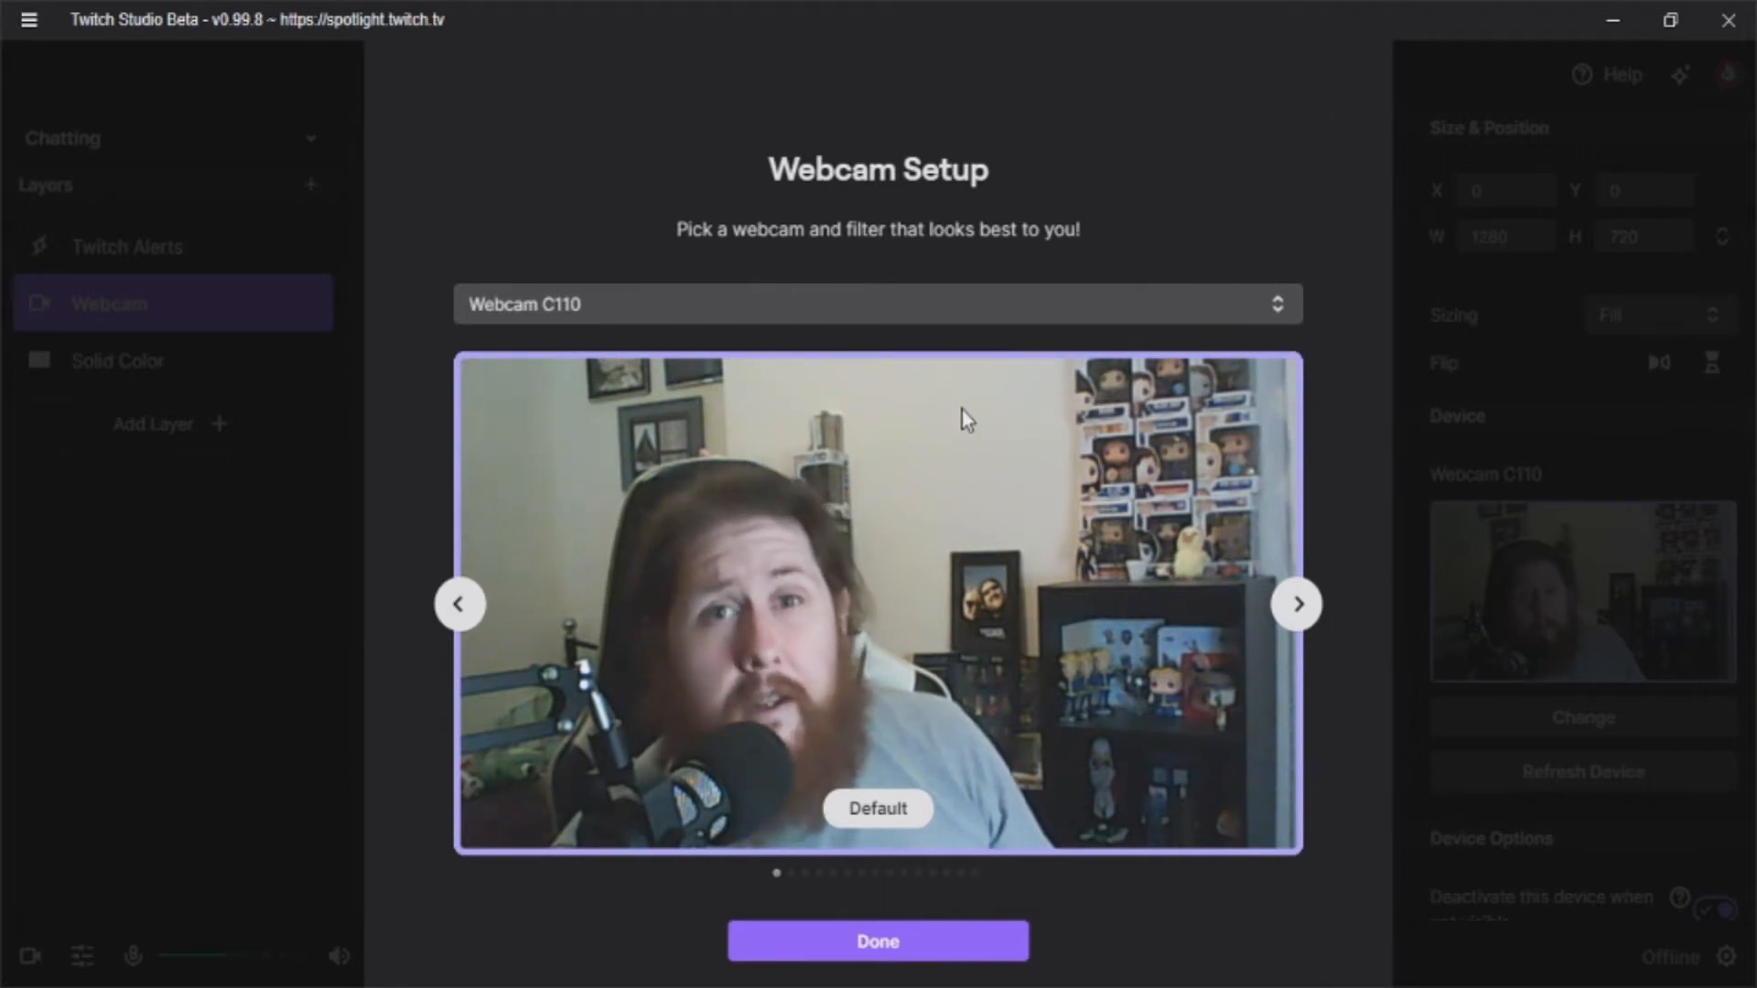
Step: Browse the available webcam filters and return to the Default filter
{"action": "left_click", "coordinate": [1306, 608]}
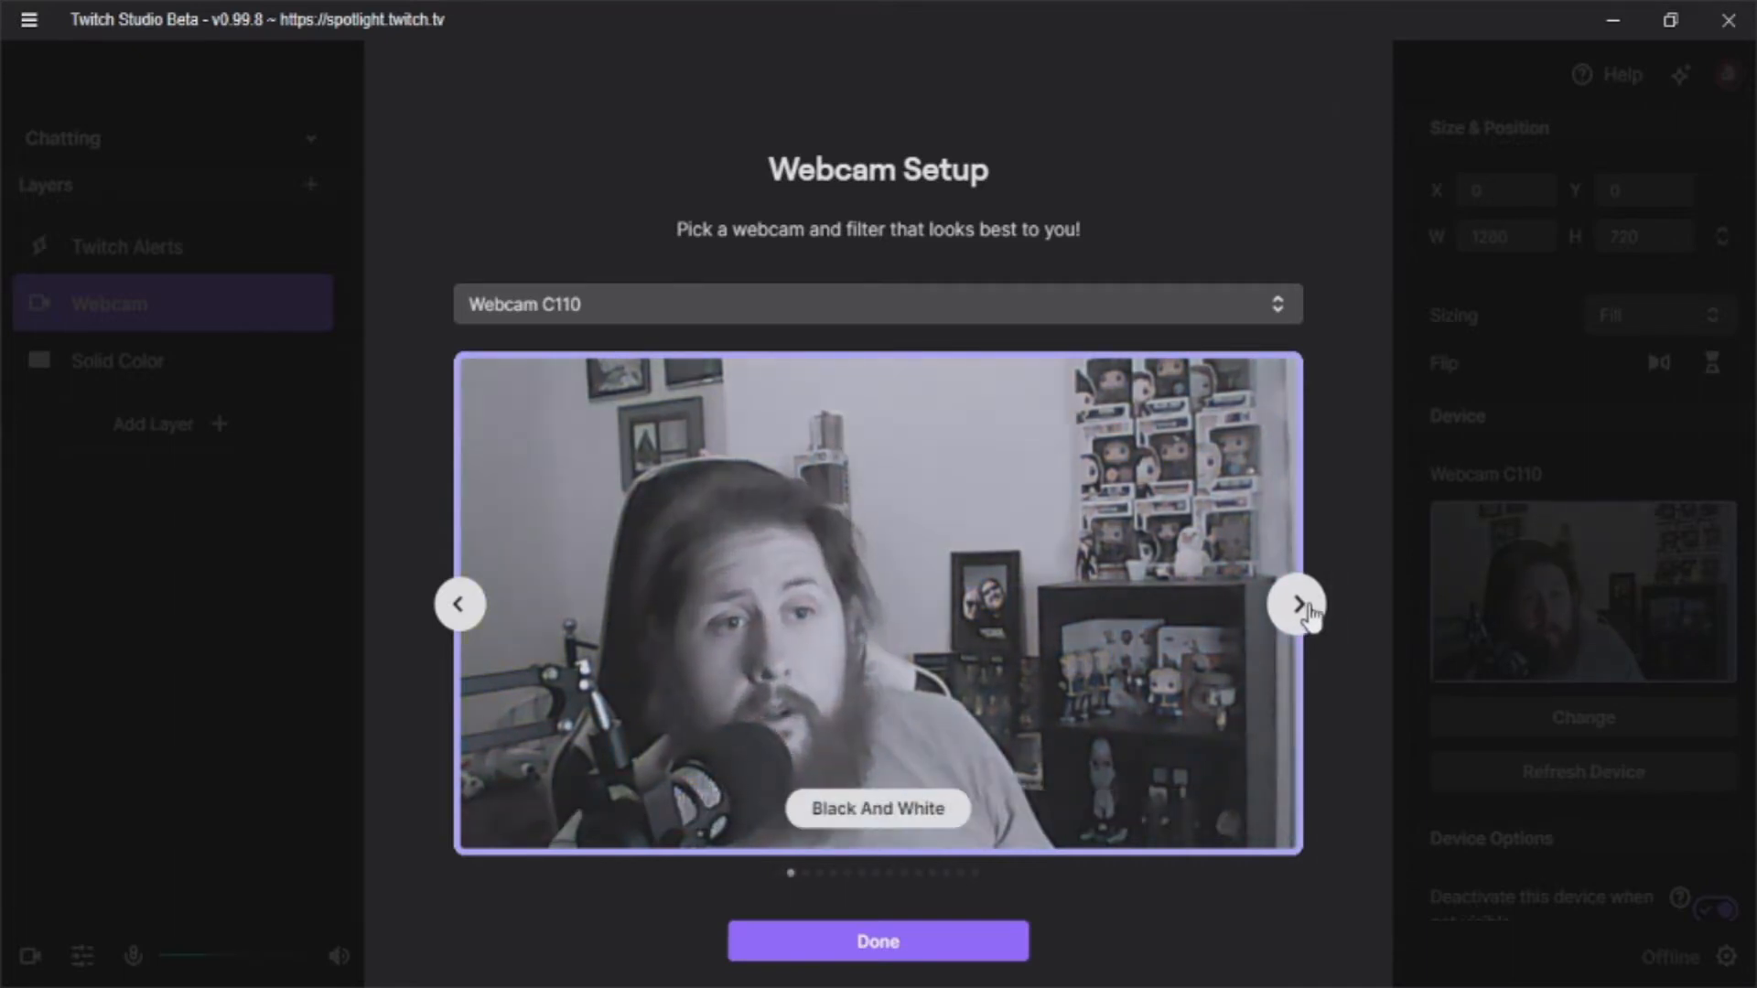
{"action": "left_click", "coordinate": [1306, 609]}
{"action": "left_click", "coordinate": [1306, 609]}
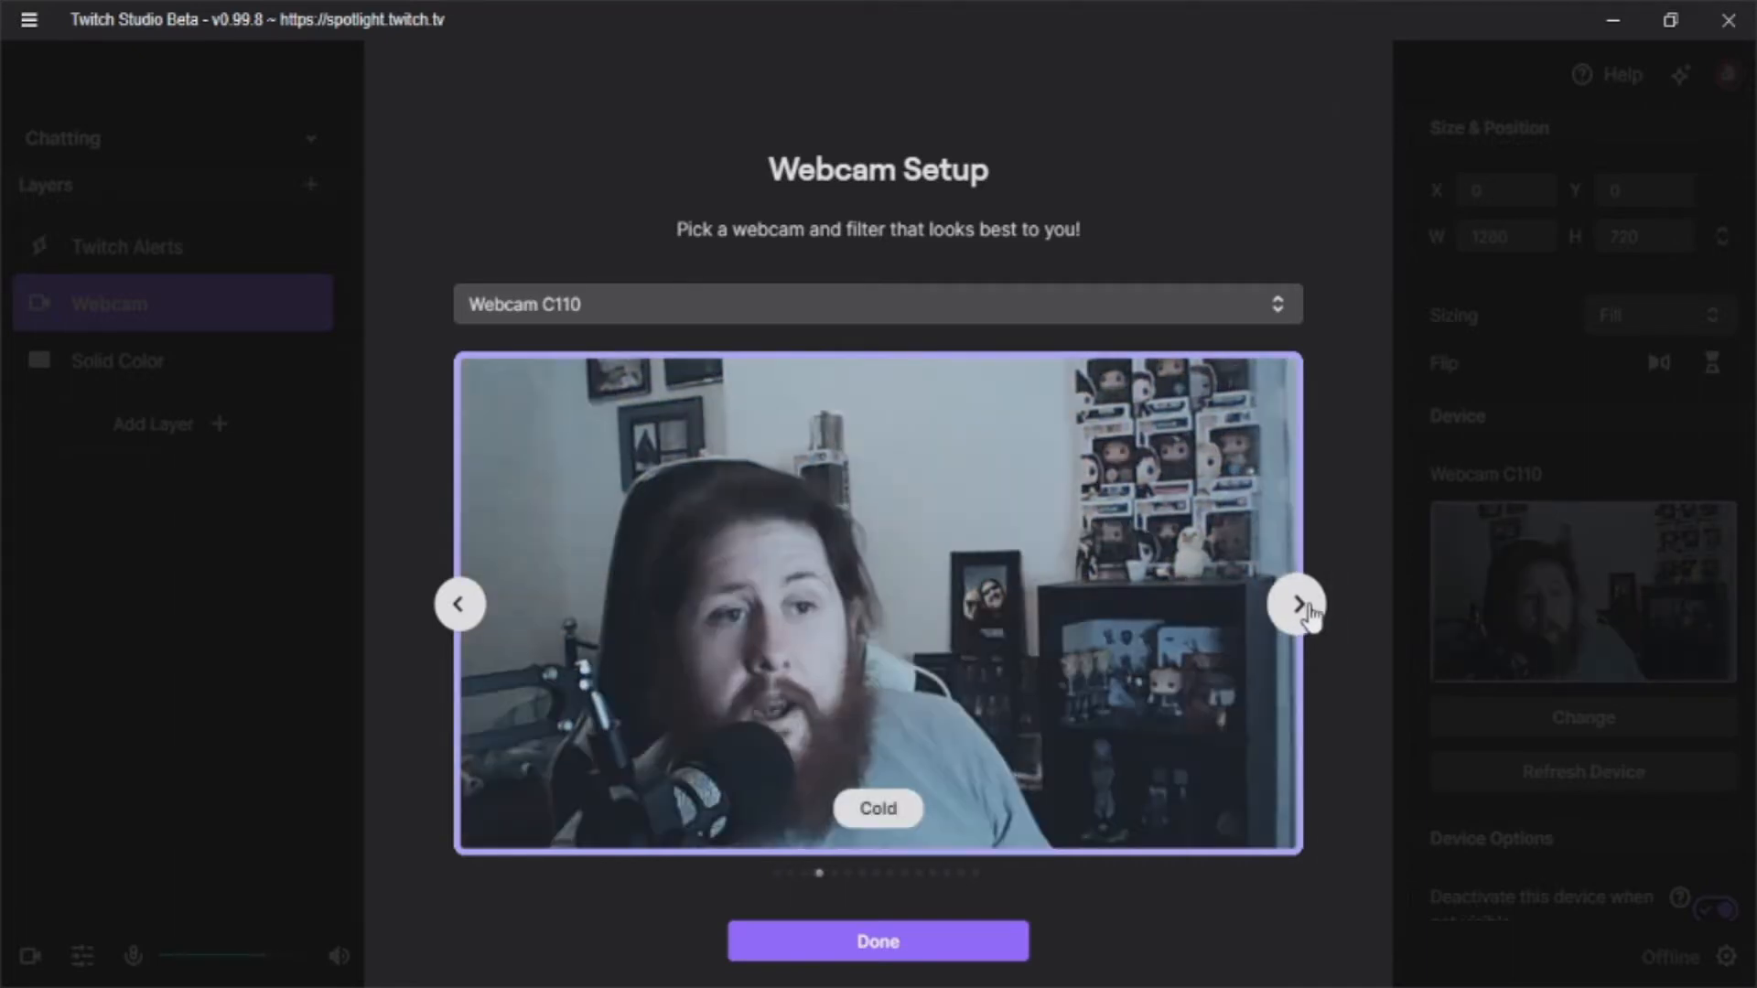
{"action": "left_click", "coordinate": [1306, 609]}
{"action": "left_click", "coordinate": [1300, 604]}
{"action": "left_click", "coordinate": [1299, 604]}
{"action": "left_click", "coordinate": [1300, 604]}
{"action": "left_click", "coordinate": [1300, 604]}
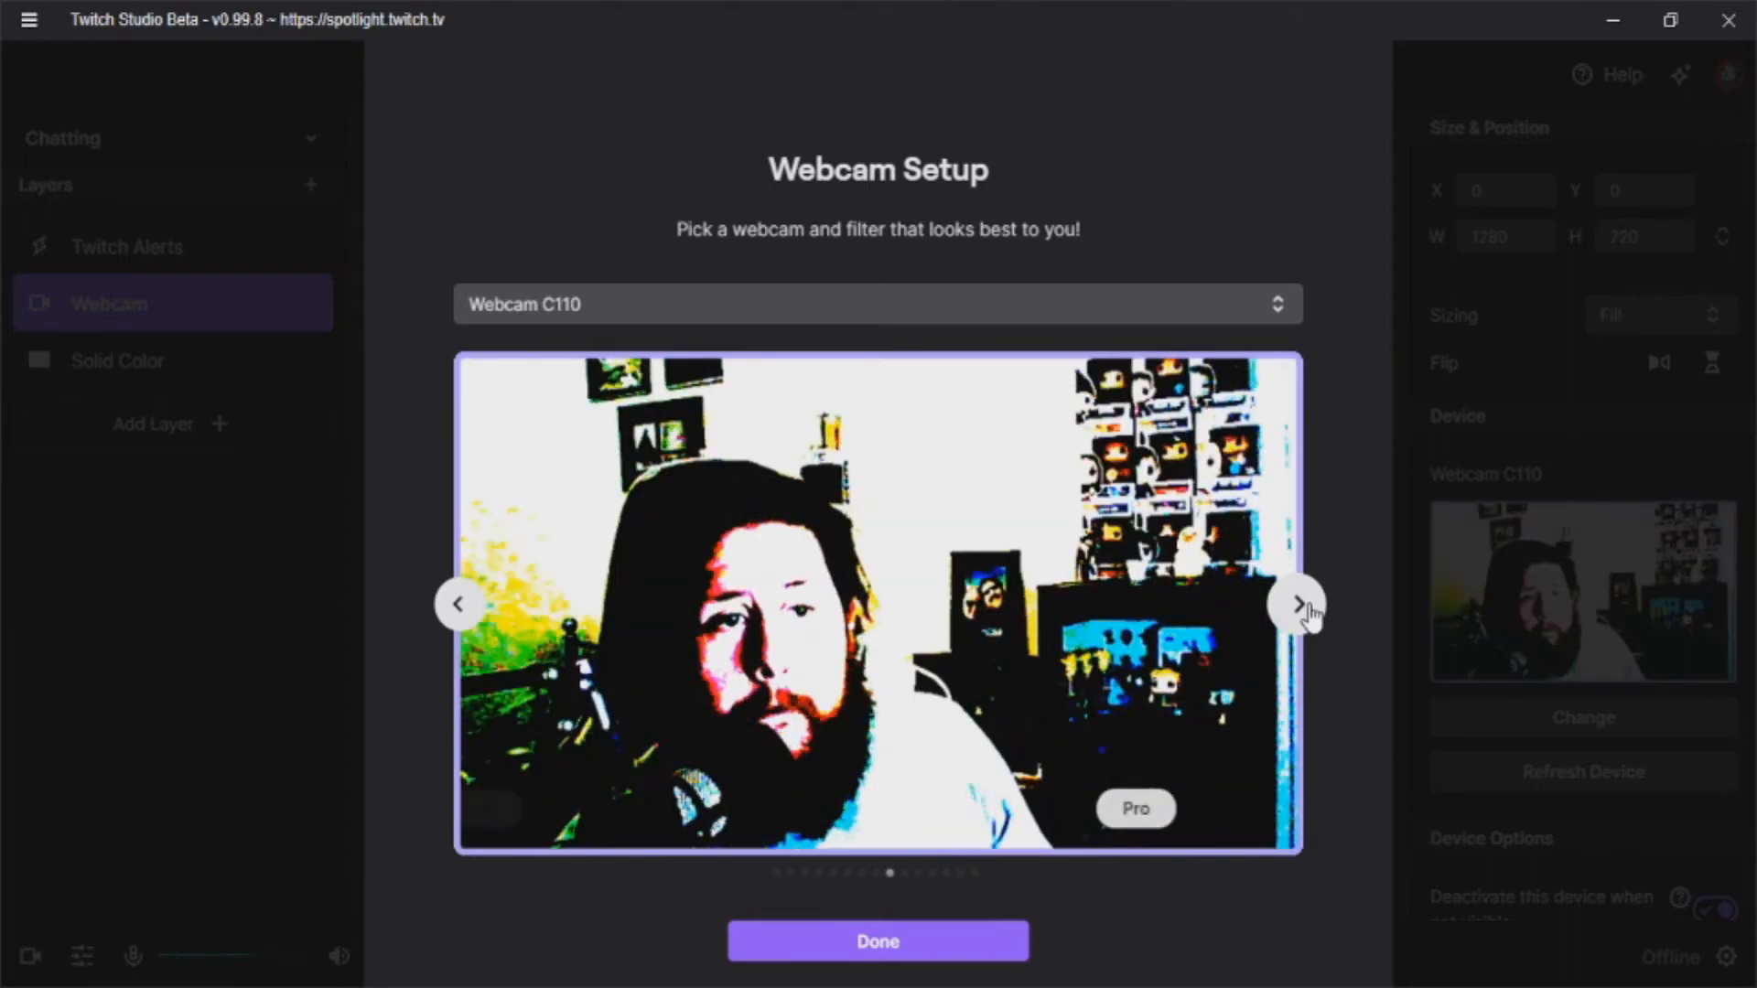
{"action": "left_click", "coordinate": [1300, 604]}
{"action": "left_click", "coordinate": [1299, 604]}
{"action": "left_click", "coordinate": [1300, 604]}
{"action": "left_click", "coordinate": [1300, 604]}
{"action": "left_click", "coordinate": [458, 606]}
{"action": "left_click", "coordinate": [457, 606]}
{"action": "left_click", "coordinate": [457, 605]}
{"action": "left_click", "coordinate": [461, 608]}
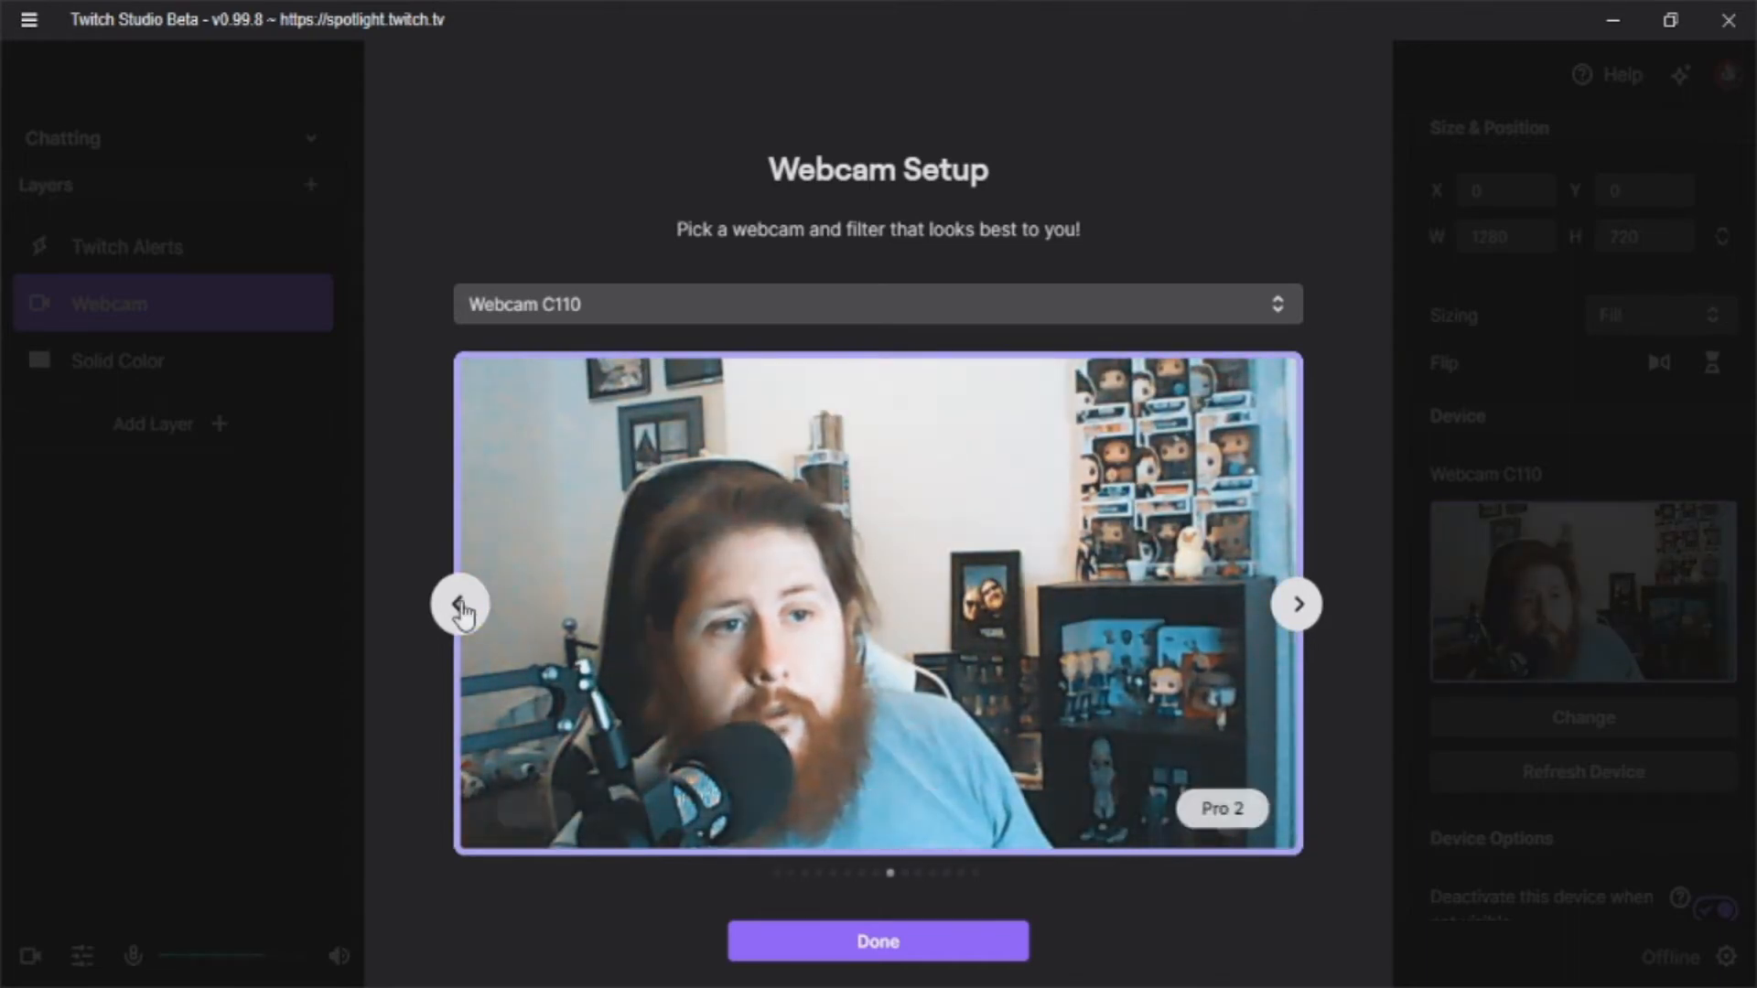
{"action": "left_click", "coordinate": [460, 607]}
{"action": "left_click", "coordinate": [461, 608]}
{"action": "left_click", "coordinate": [460, 607]}
{"action": "left_click", "coordinate": [460, 608]}
{"action": "left_click", "coordinate": [460, 608]}
{"action": "left_click", "coordinate": [460, 608]}
{"action": "left_click", "coordinate": [460, 608]}
{"action": "left_click", "coordinate": [460, 608]}
{"action": "left_click", "coordinate": [461, 608]}
{"action": "left_click", "coordinate": [461, 607]}
{"action": "left_click", "coordinate": [460, 608]}
{"action": "left_click", "coordinate": [461, 608]}
{"action": "left_click", "coordinate": [460, 608]}
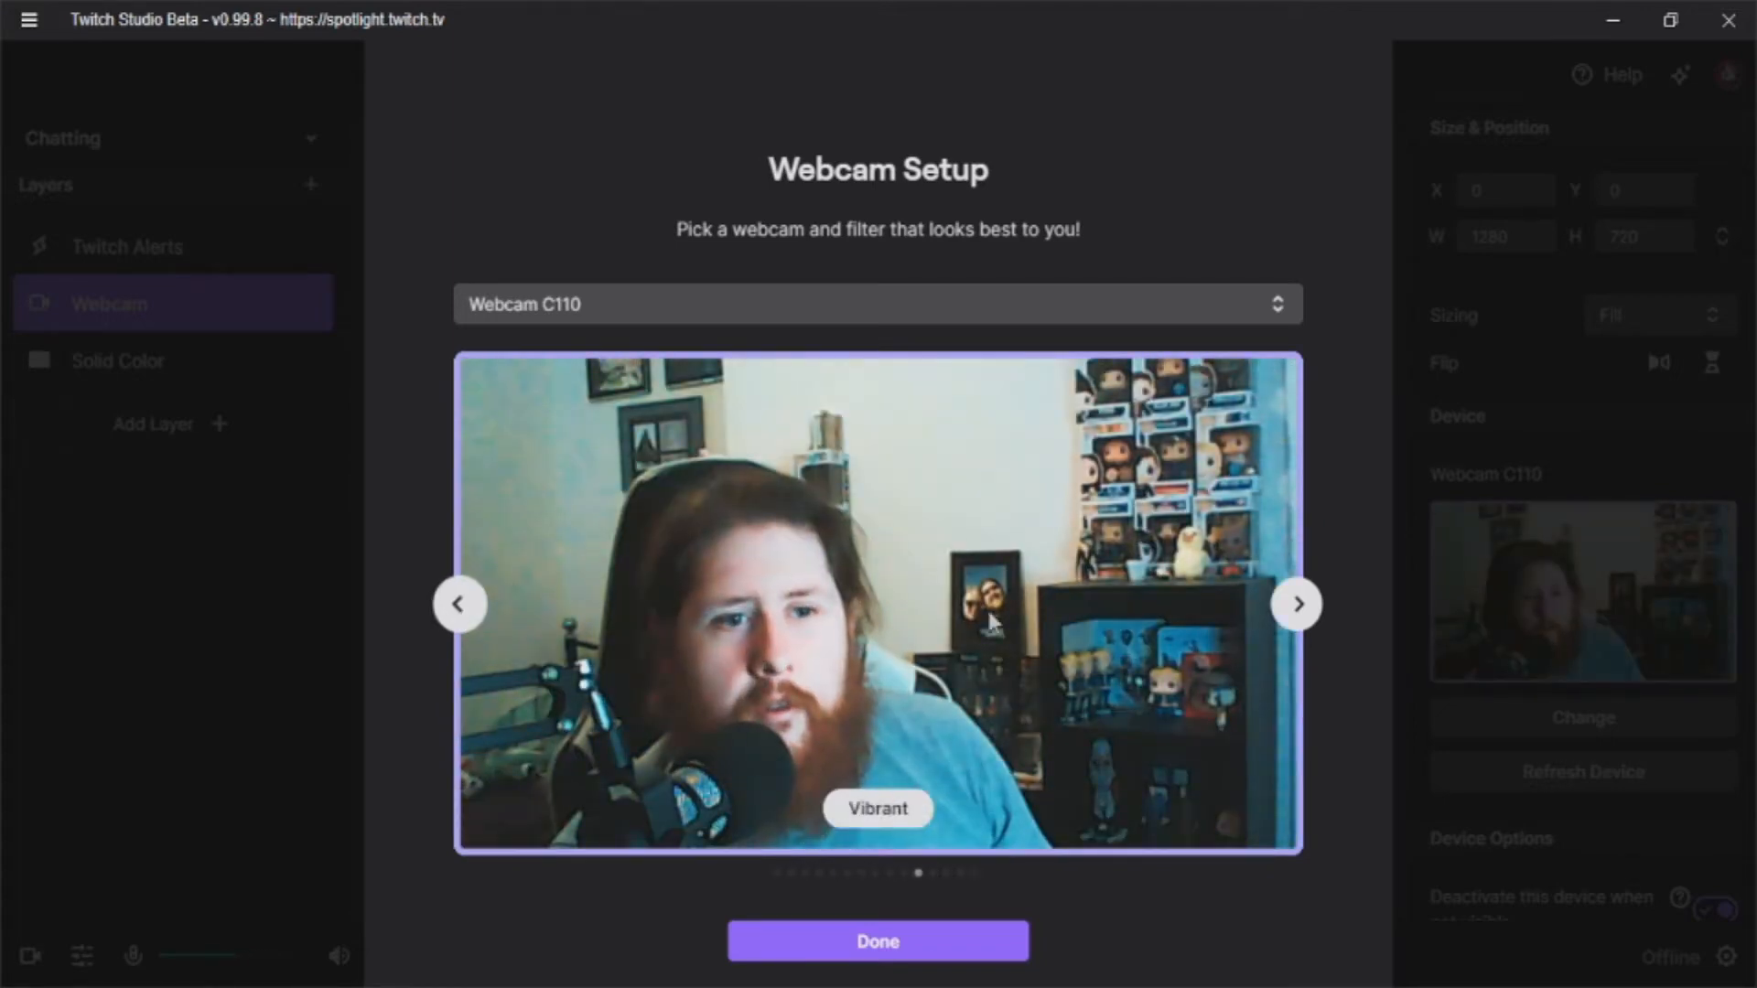
{"action": "left_click", "coordinate": [461, 606]}
{"action": "left_click", "coordinate": [460, 606]}
{"action": "left_click", "coordinate": [460, 606]}
{"action": "left_click", "coordinate": [461, 605]}
{"action": "left_click", "coordinate": [460, 606]}
{"action": "left_click", "coordinate": [461, 606]}
{"action": "left_click", "coordinate": [461, 606]}
{"action": "left_click", "coordinate": [461, 606]}
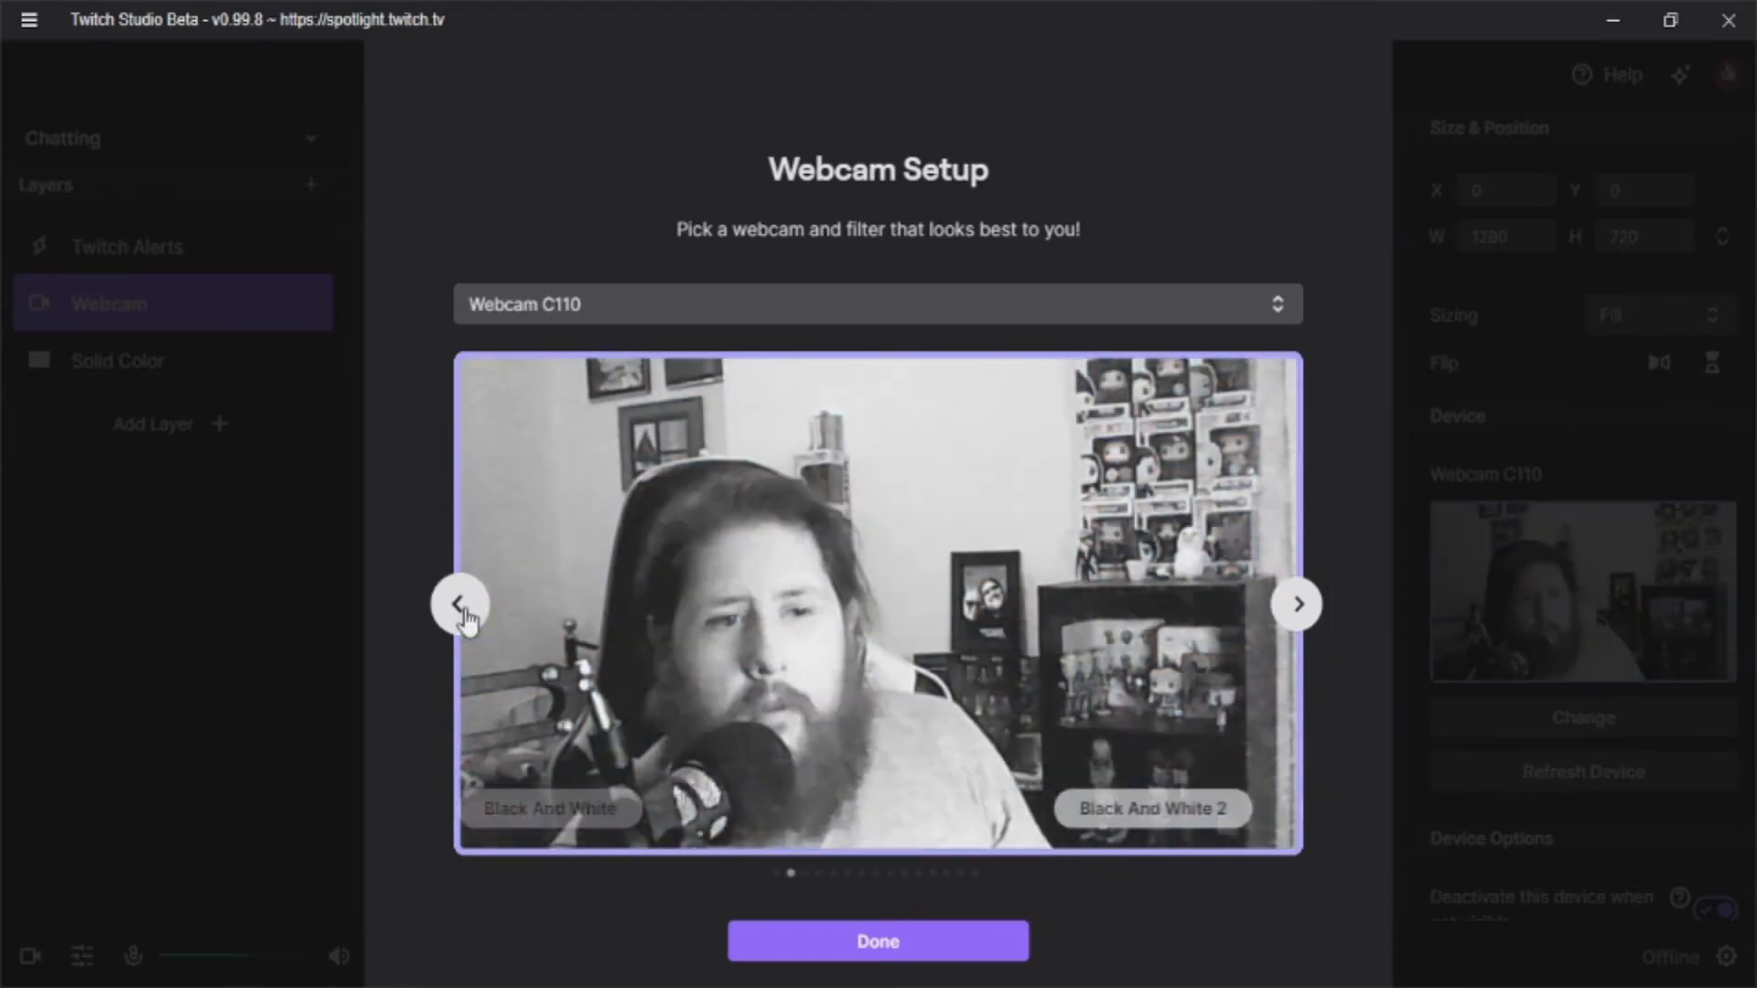
{"action": "left_click", "coordinate": [460, 606]}
Step: Choose Webcam C110 as the device in the webcam setup
{"action": "left_click", "coordinate": [1240, 307]}
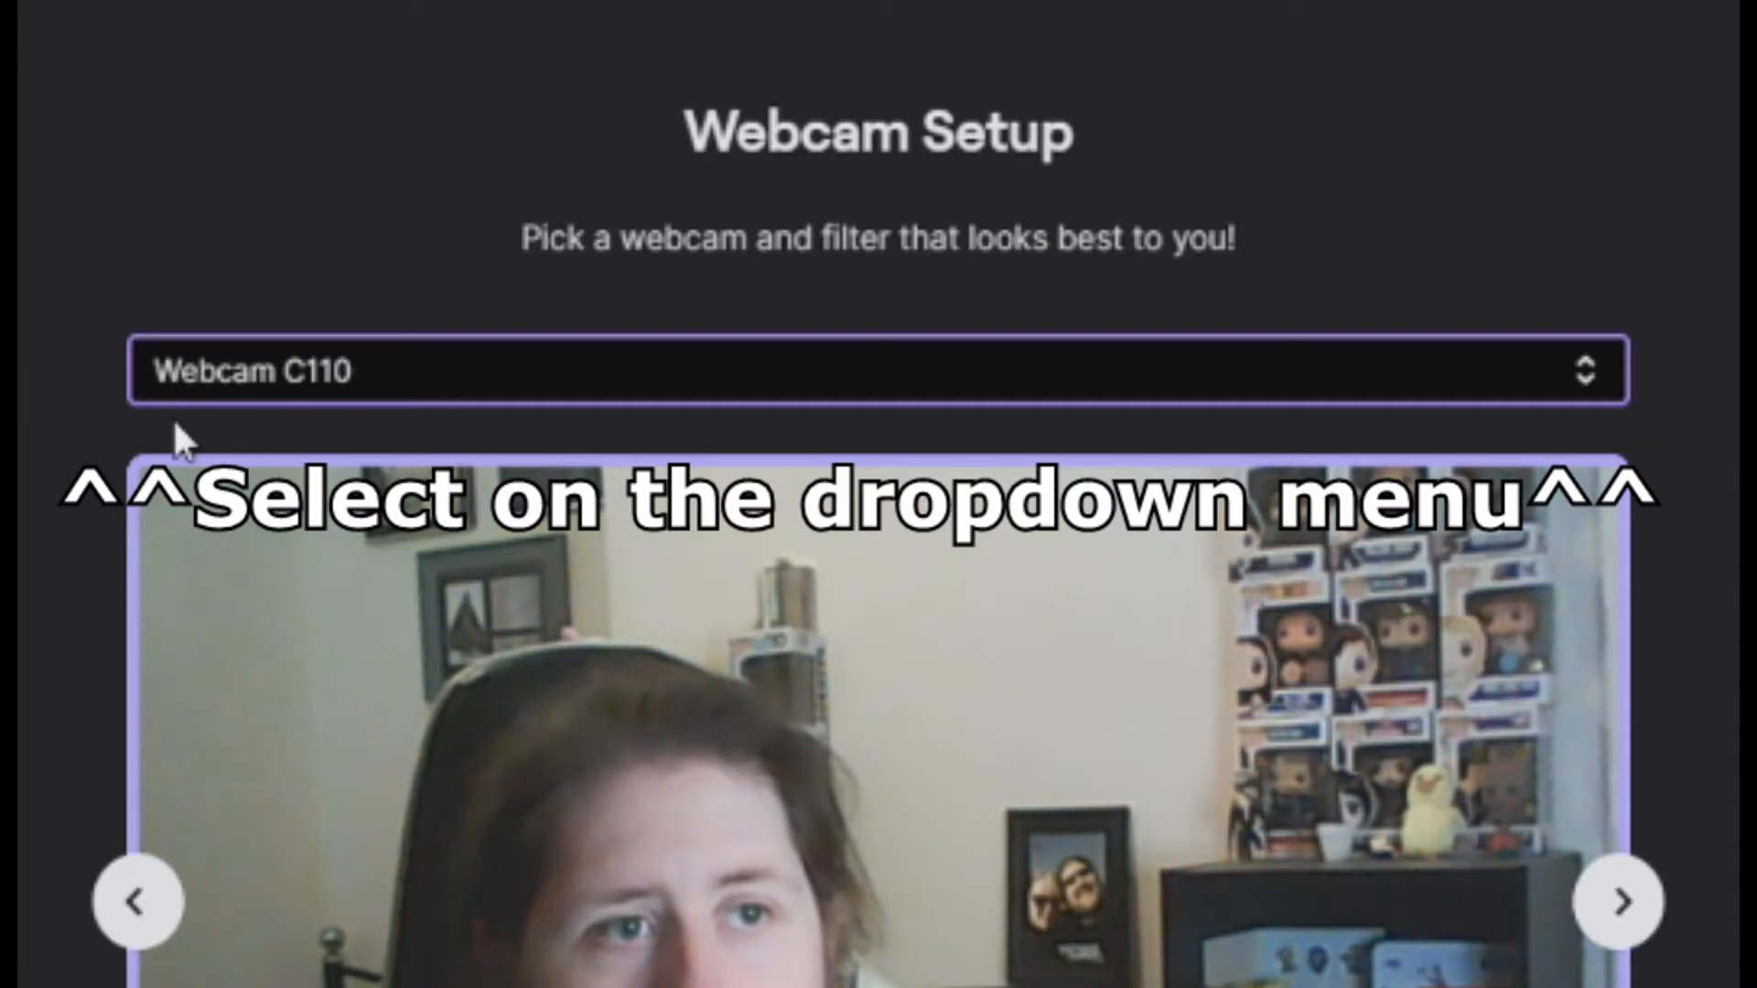
{"action": "left_click", "coordinate": [175, 428]}
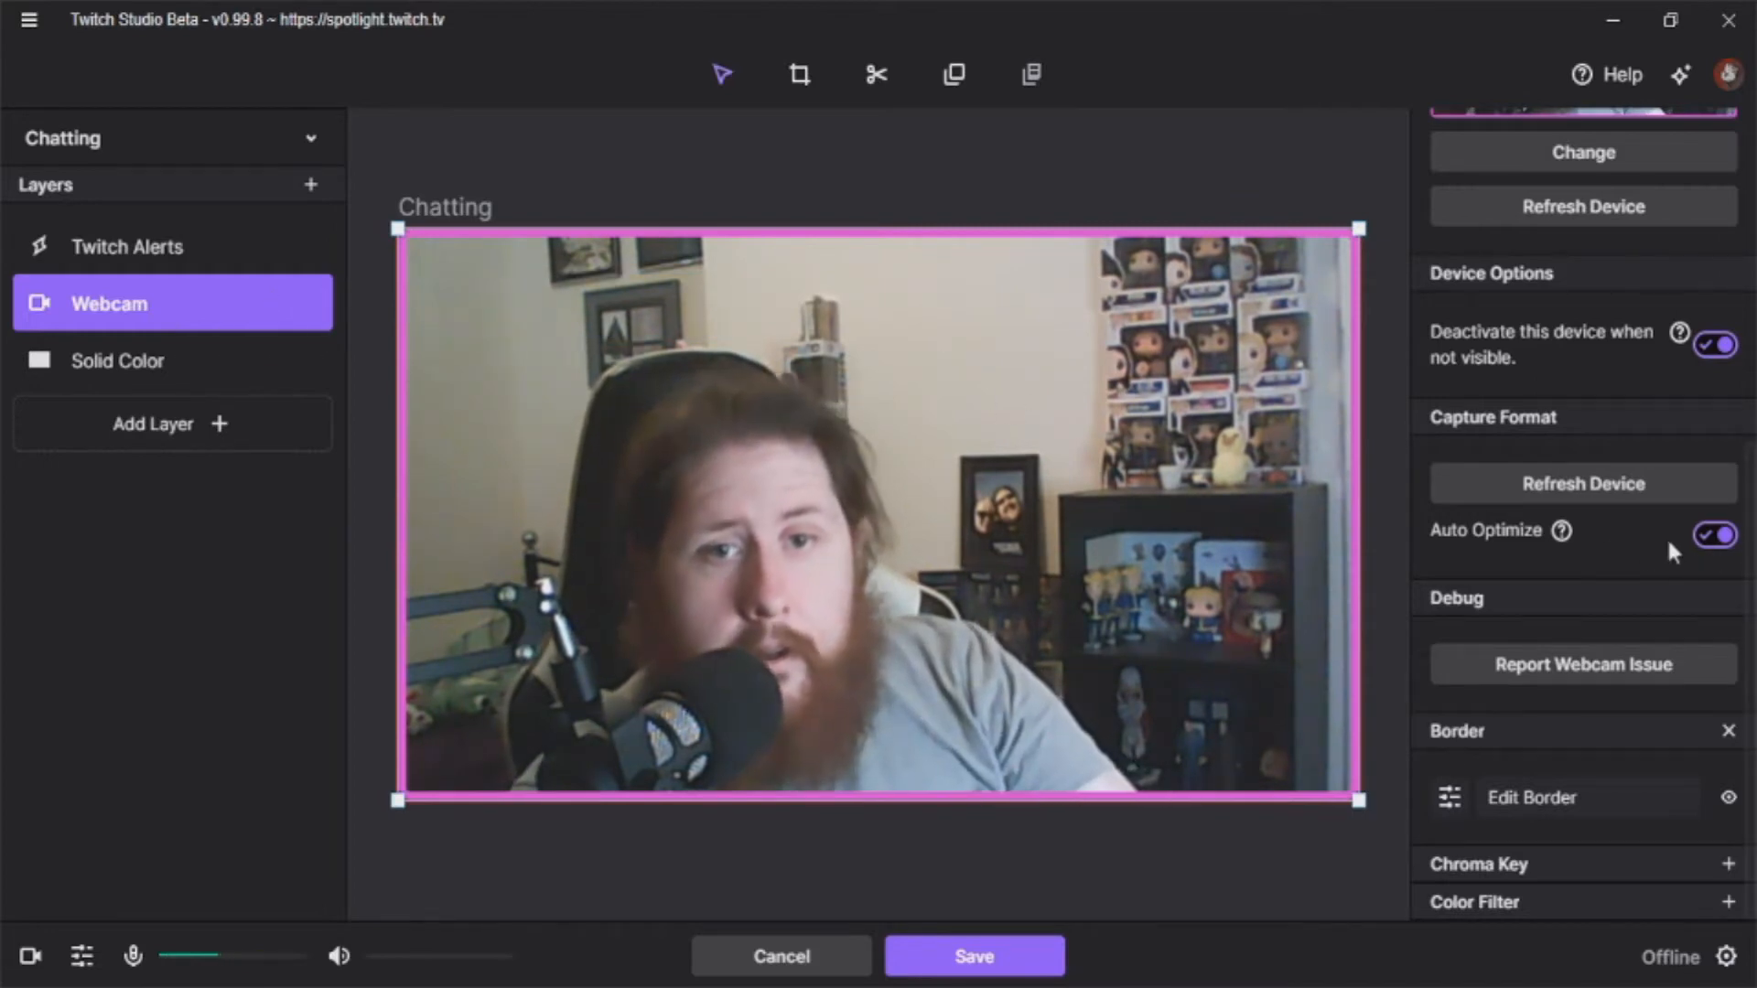
Step: Set the Webcam layer's border color to #DD3B3B and its border size to 0
{"action": "scroll", "coordinate": [1519, 679], "scroll_direction": "up", "scroll_amount": 5}
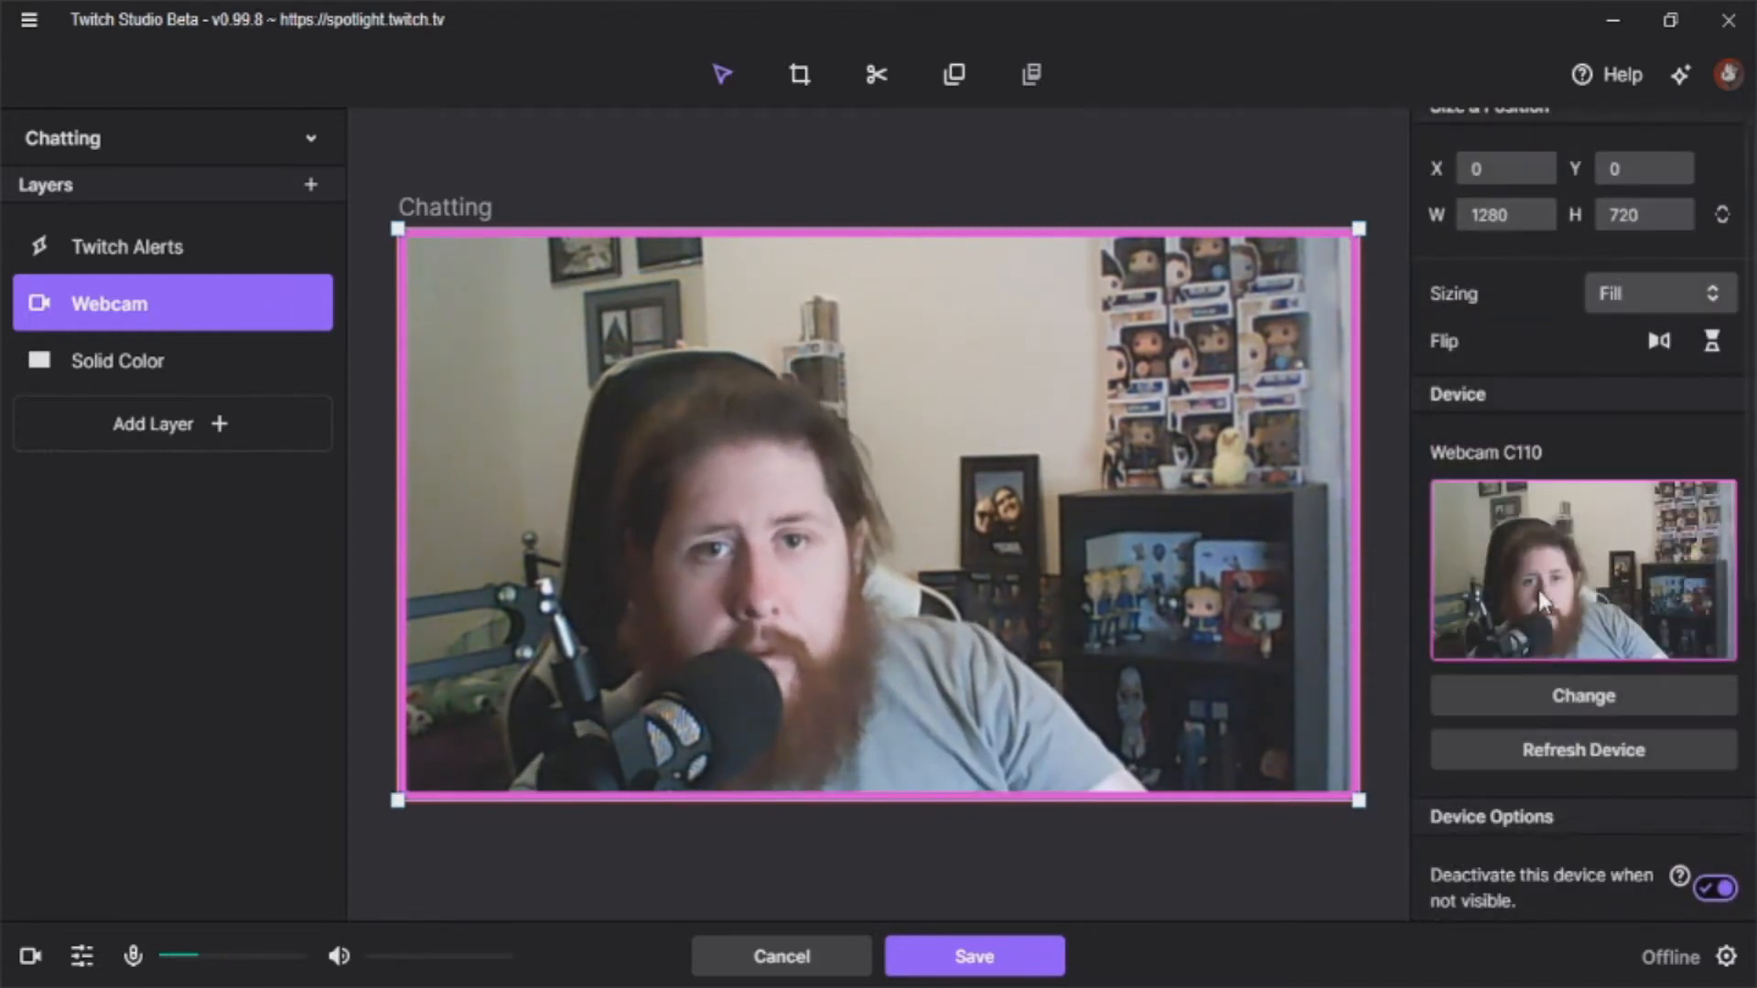
{"action": "scroll", "coordinate": [1545, 602], "scroll_direction": "down", "scroll_amount": 5}
{"action": "left_click", "coordinate": [1497, 811]}
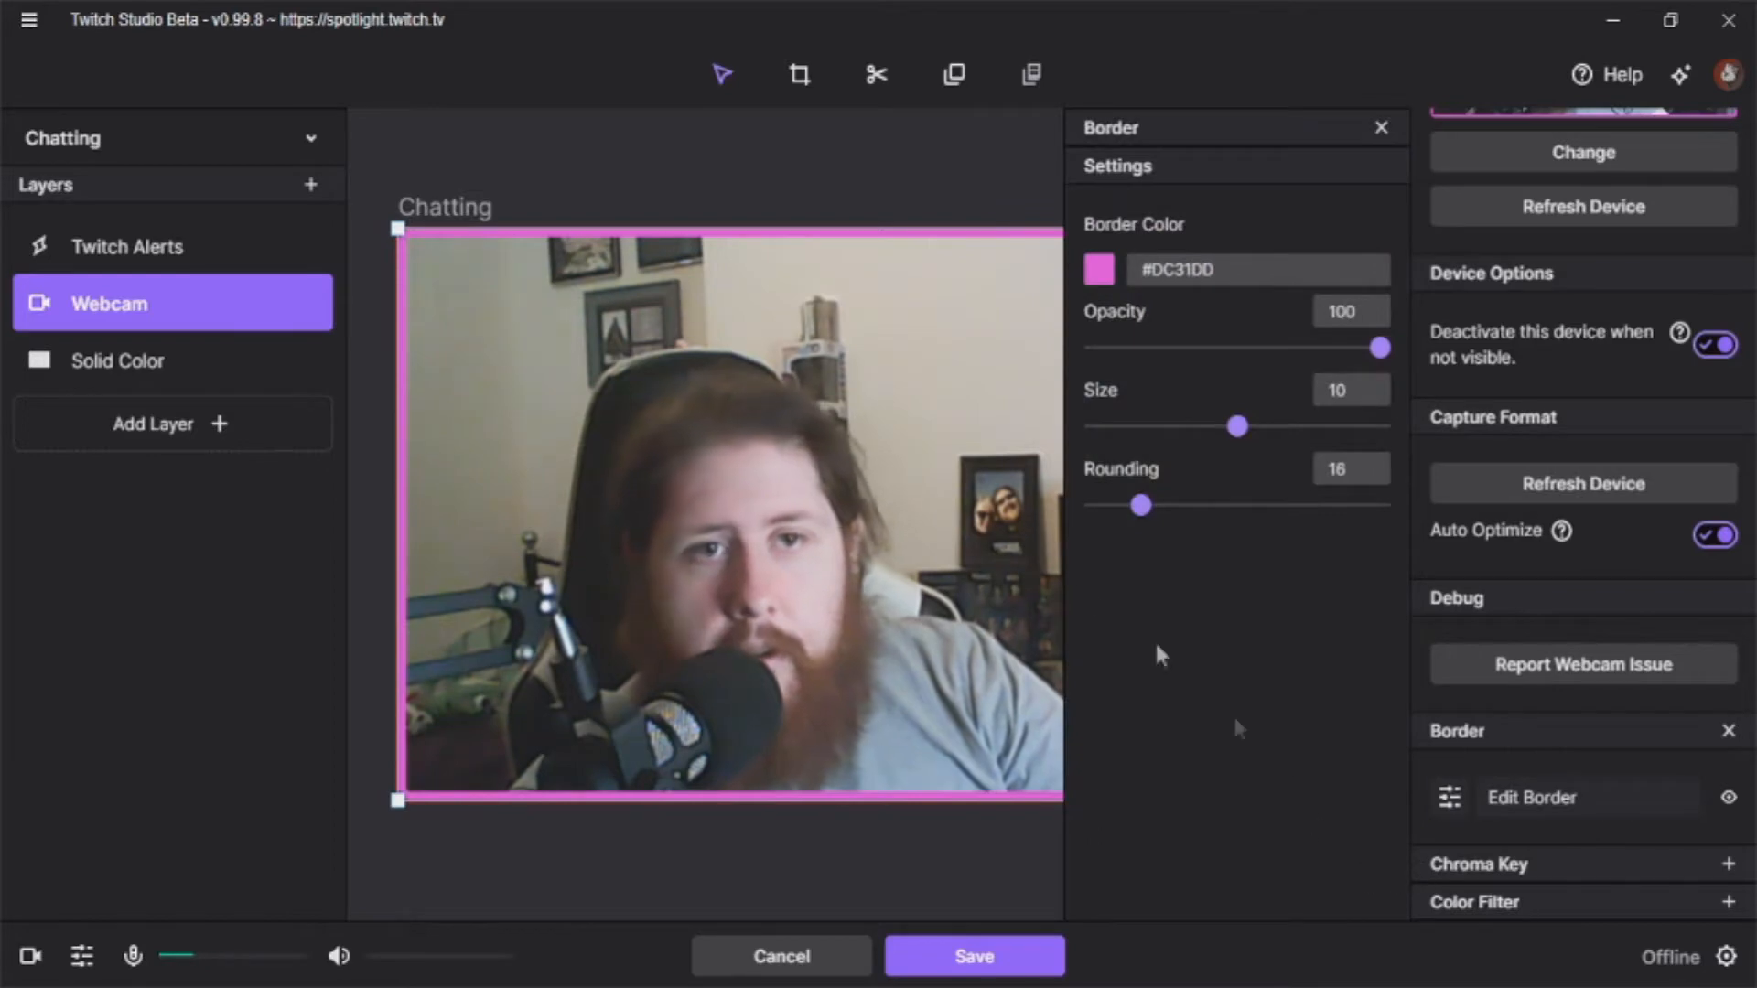
{"action": "left_click", "coordinate": [1110, 278]}
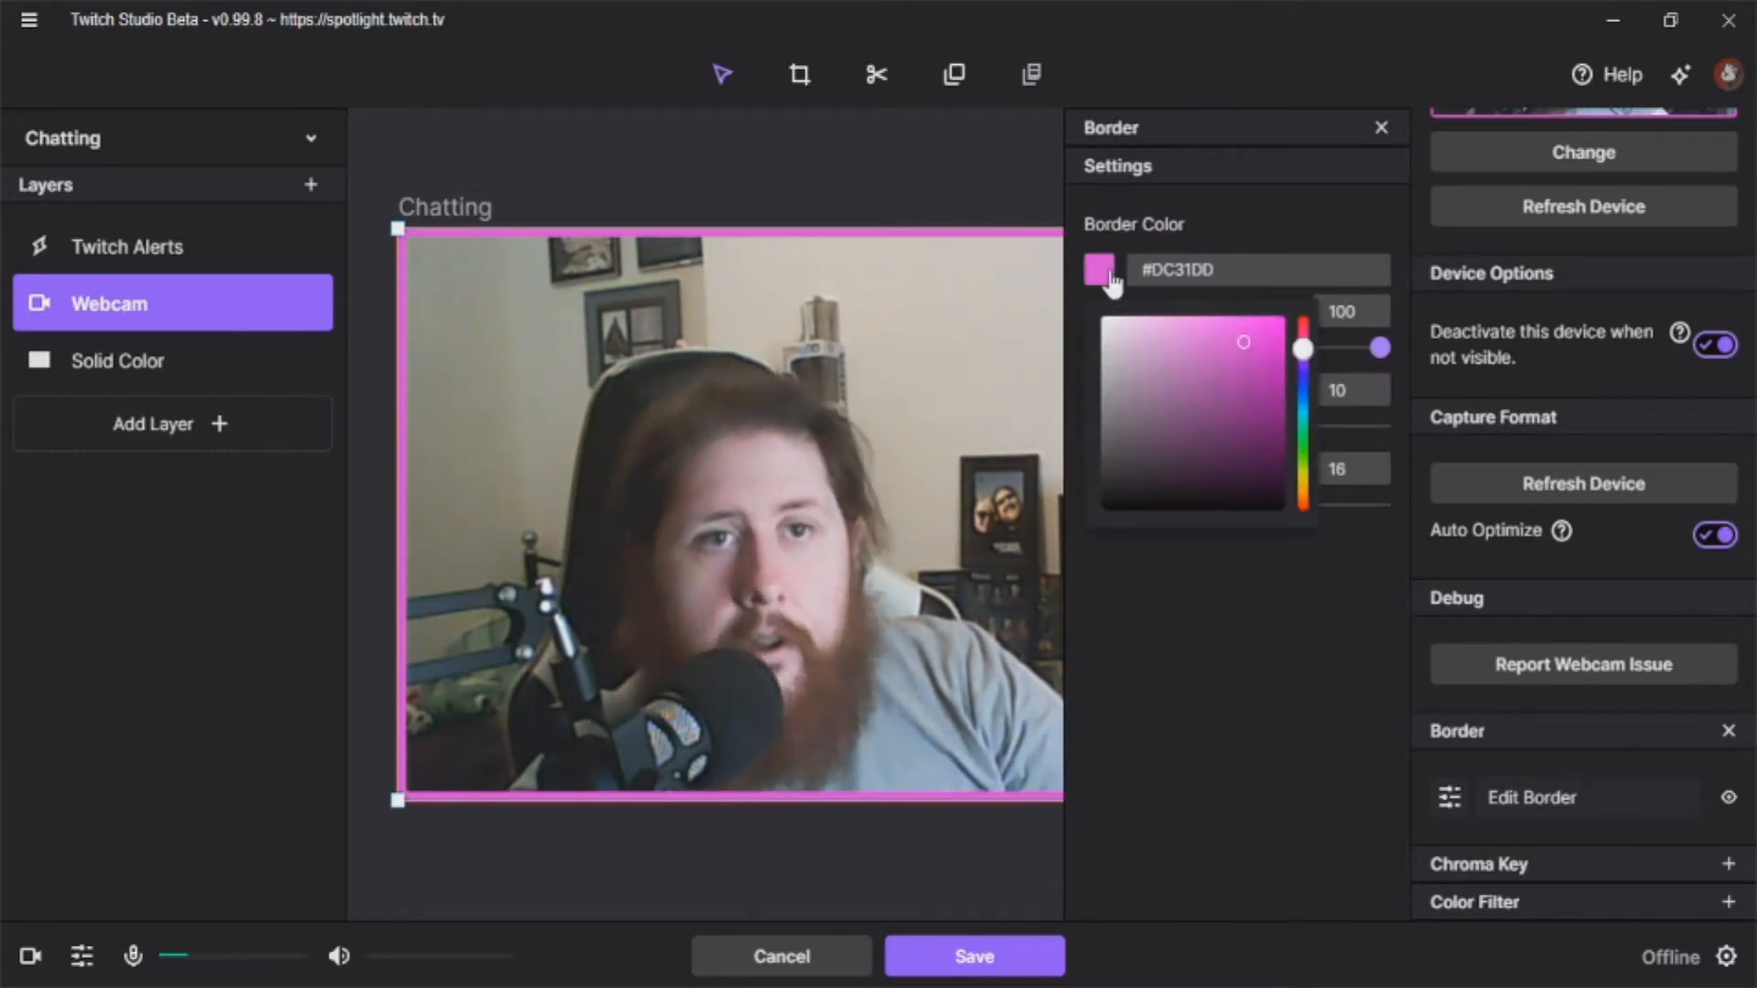
{"action": "left_click_drag", "start_coordinate": [1254, 337], "coordinate": [1153, 393]}
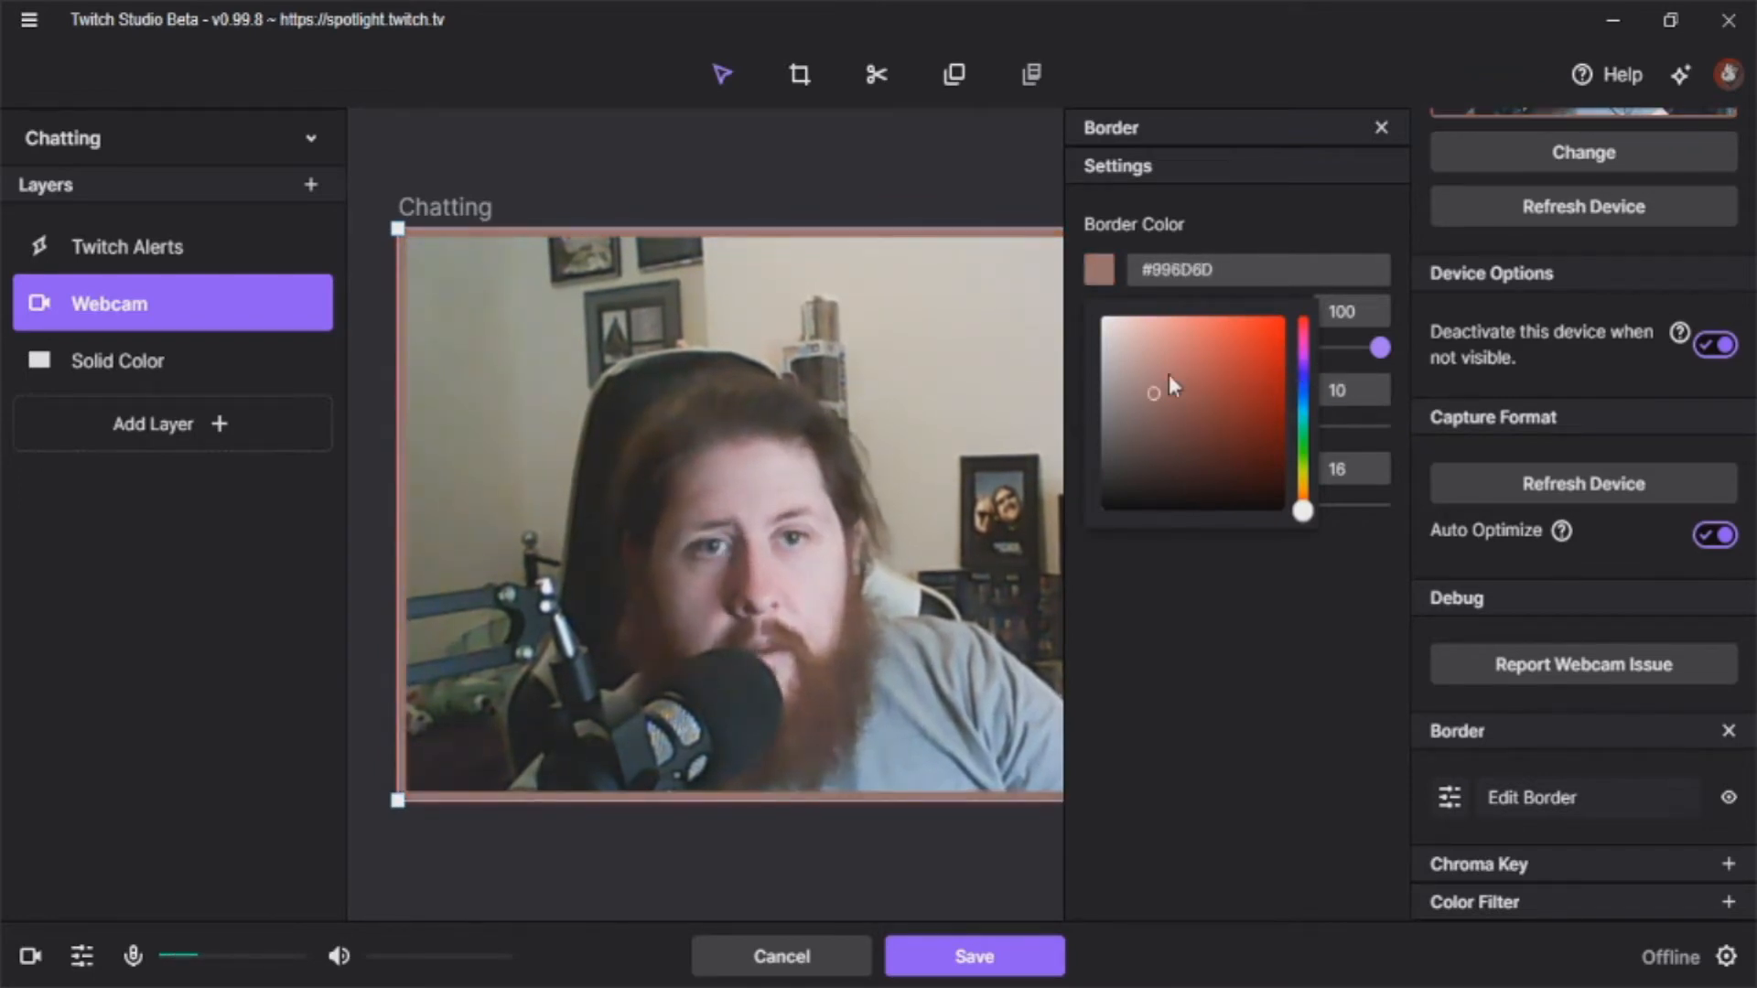
{"action": "left_click", "coordinate": [1140, 714]}
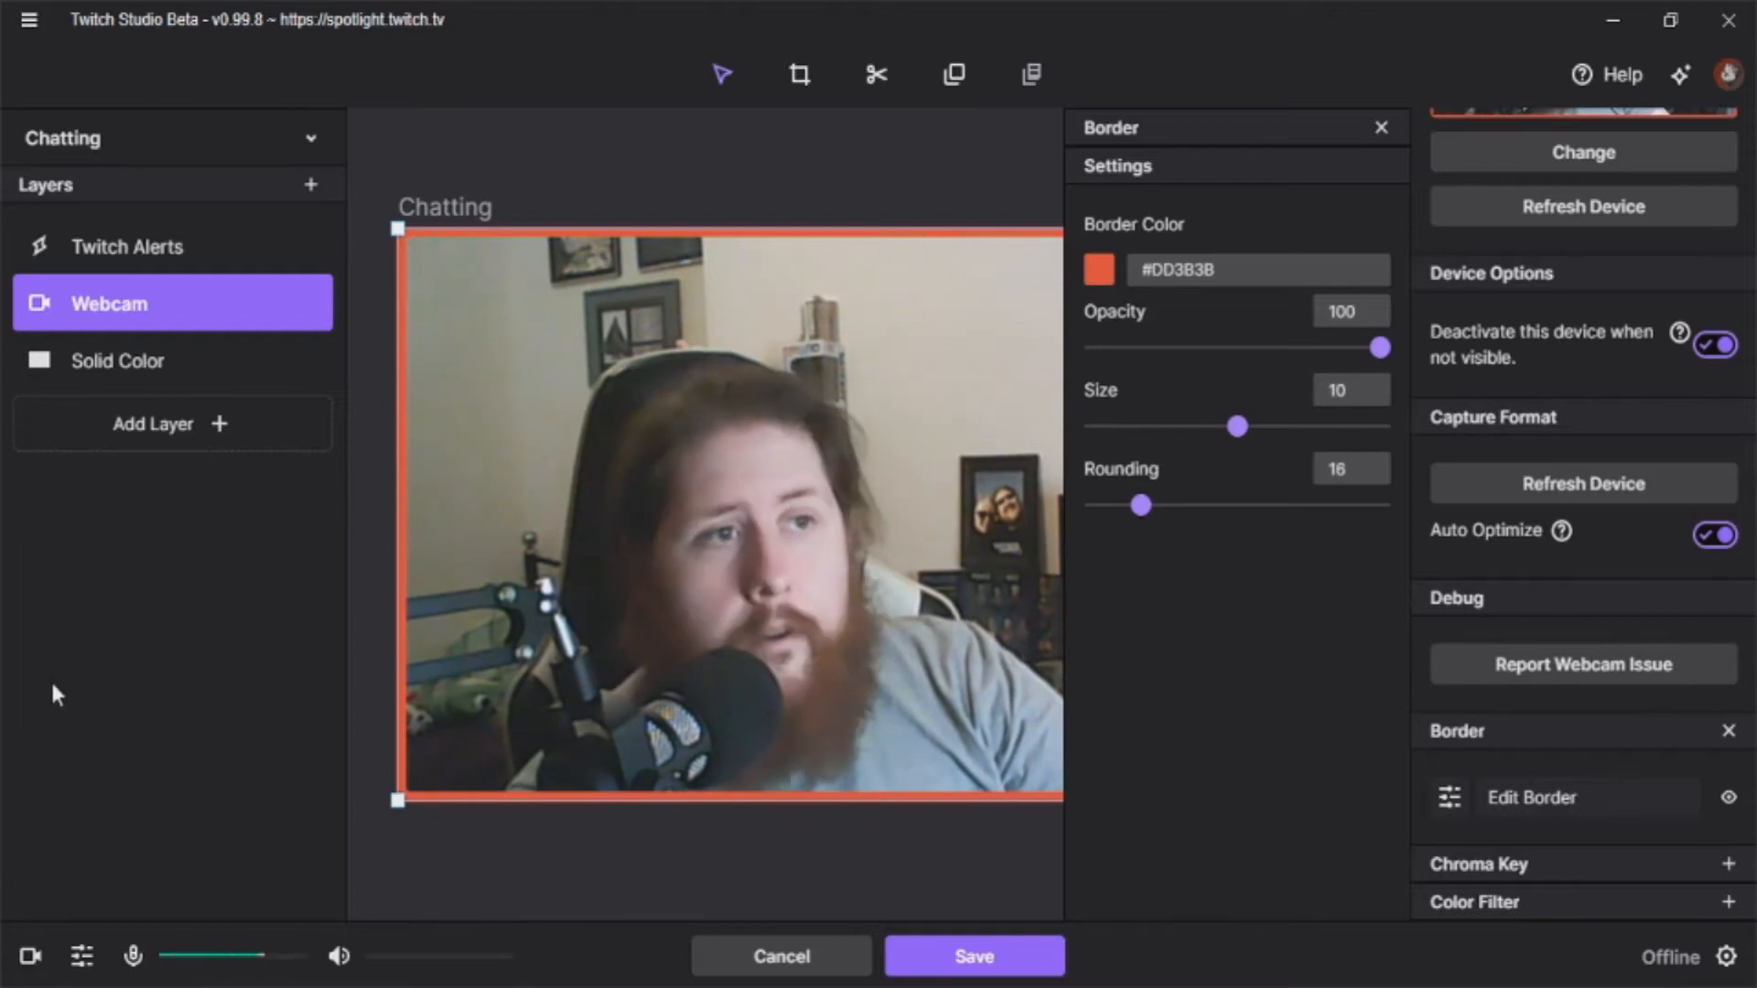
{"action": "left_click_drag", "start_coordinate": [1236, 426], "coordinate": [1095, 428]}
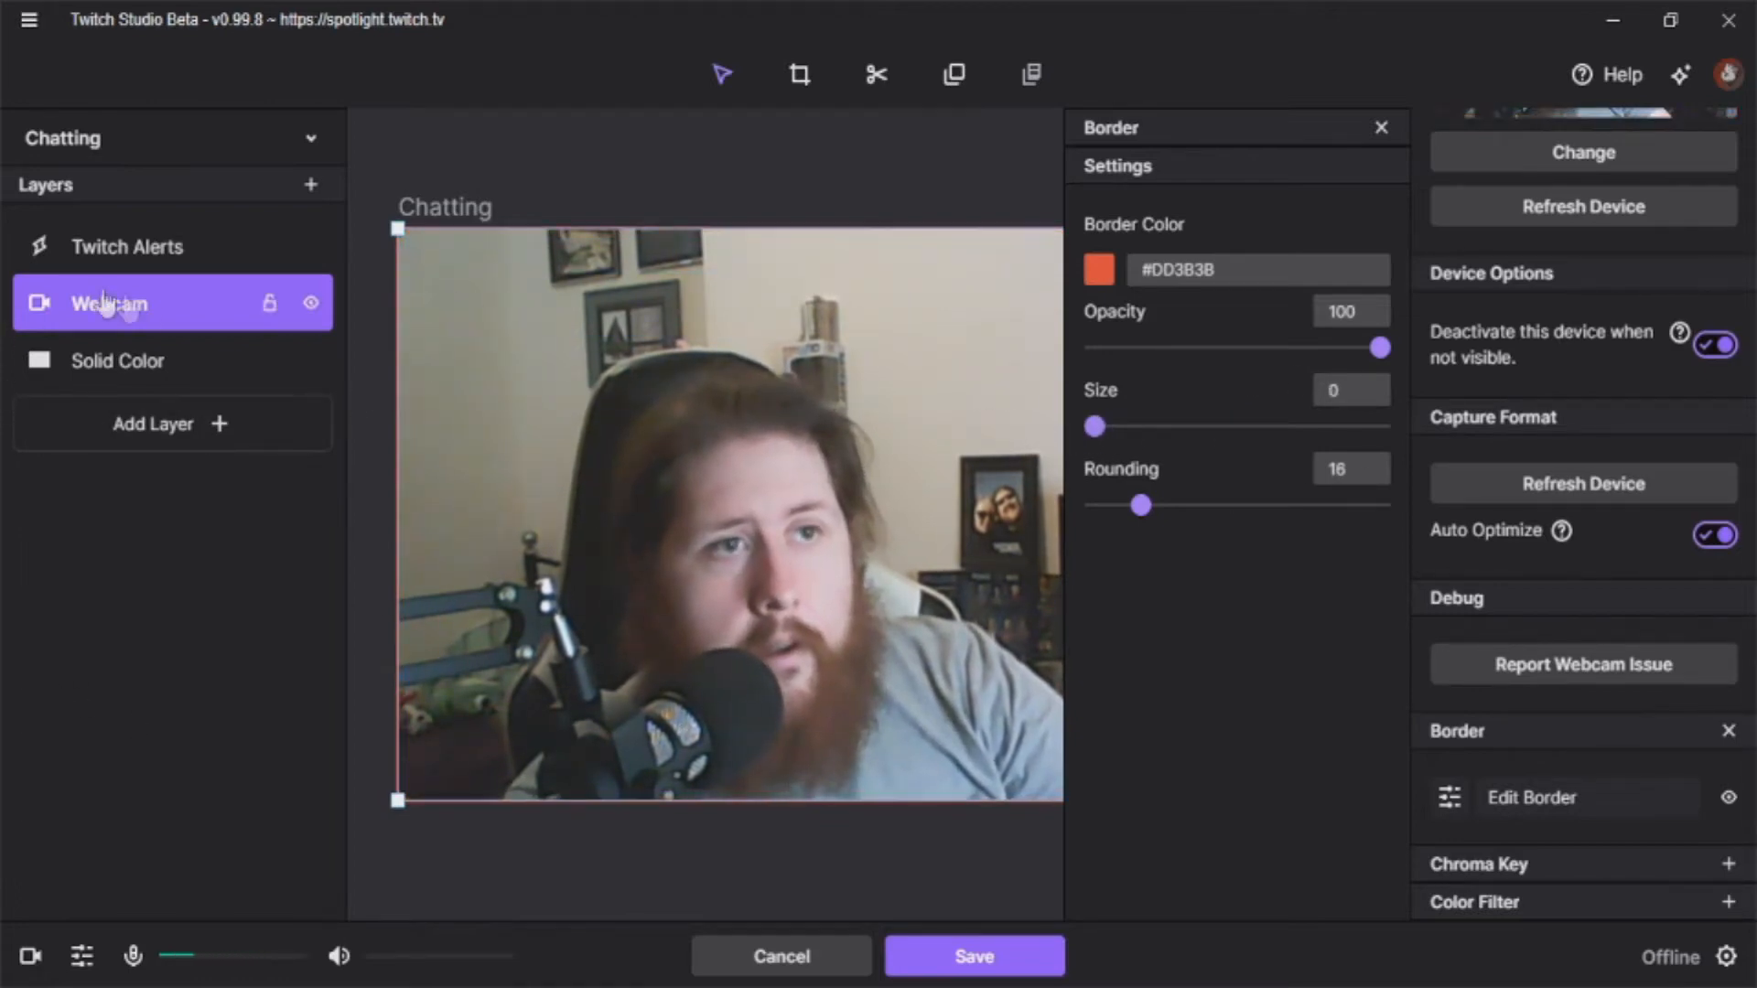
Step: Frame the webcam with the Solid Color layer by shrinking it to 1215 by 665 at X 32, Y 28, and inspect that layer's settings
{"action": "left_click", "coordinate": [139, 368]}
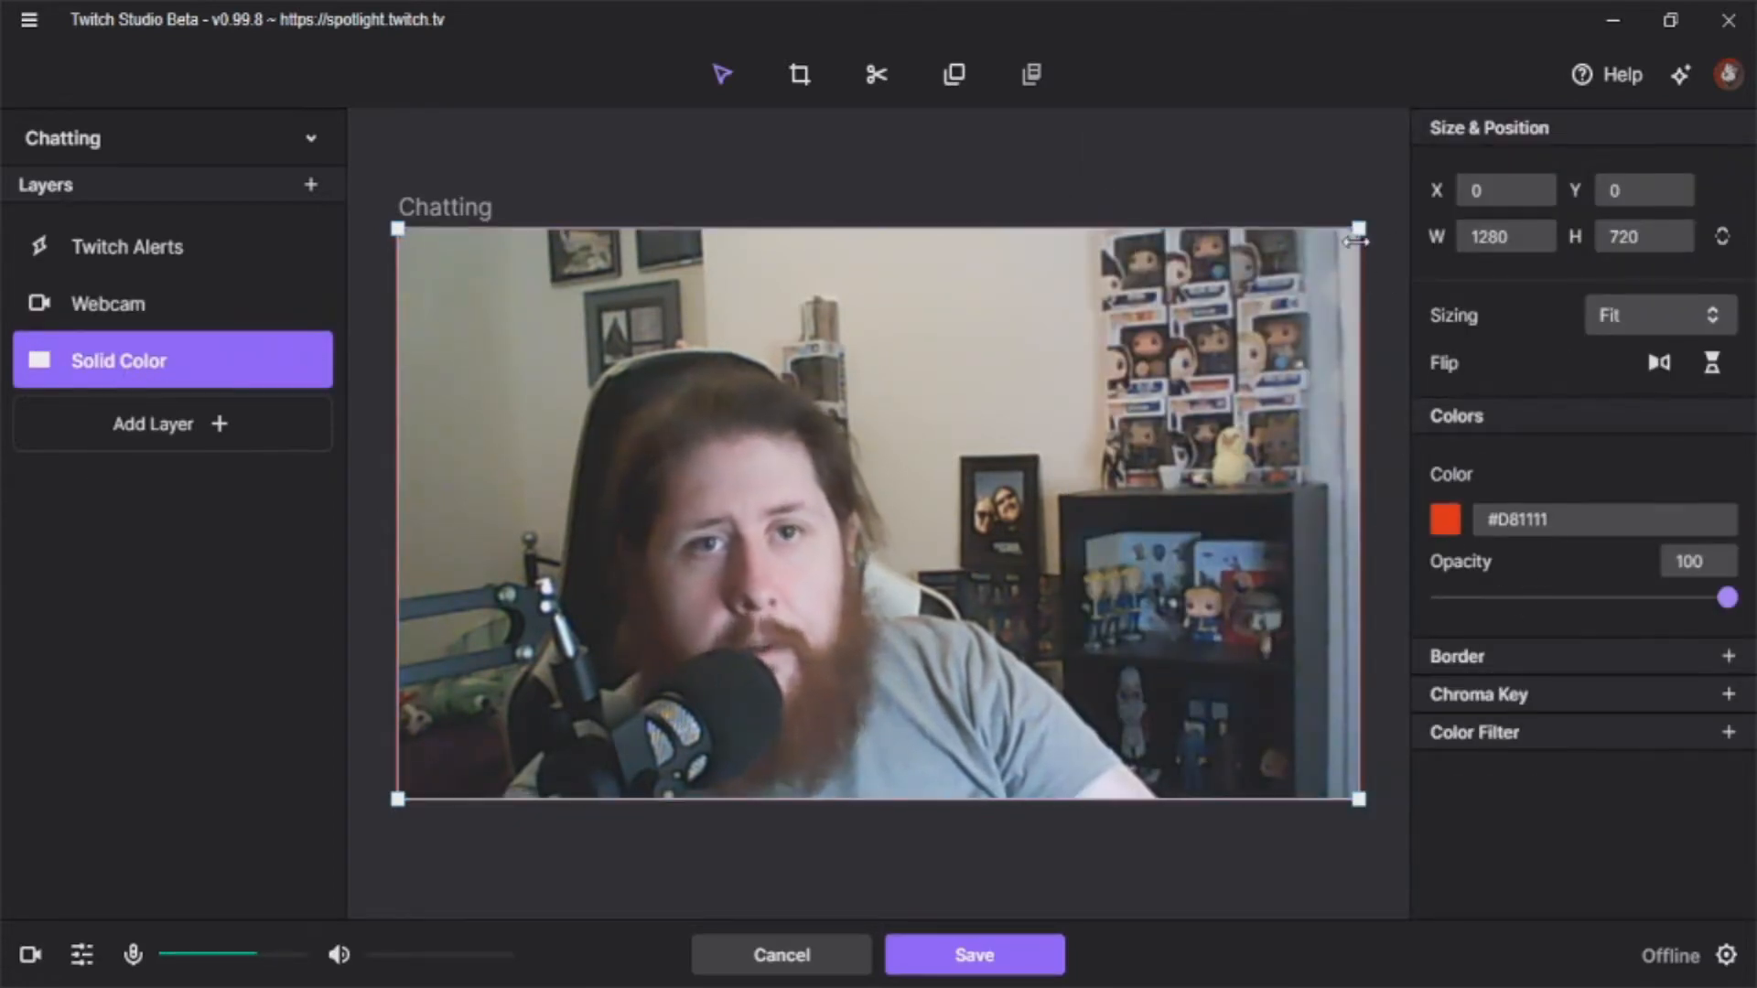
{"action": "left_click", "coordinate": [302, 310]}
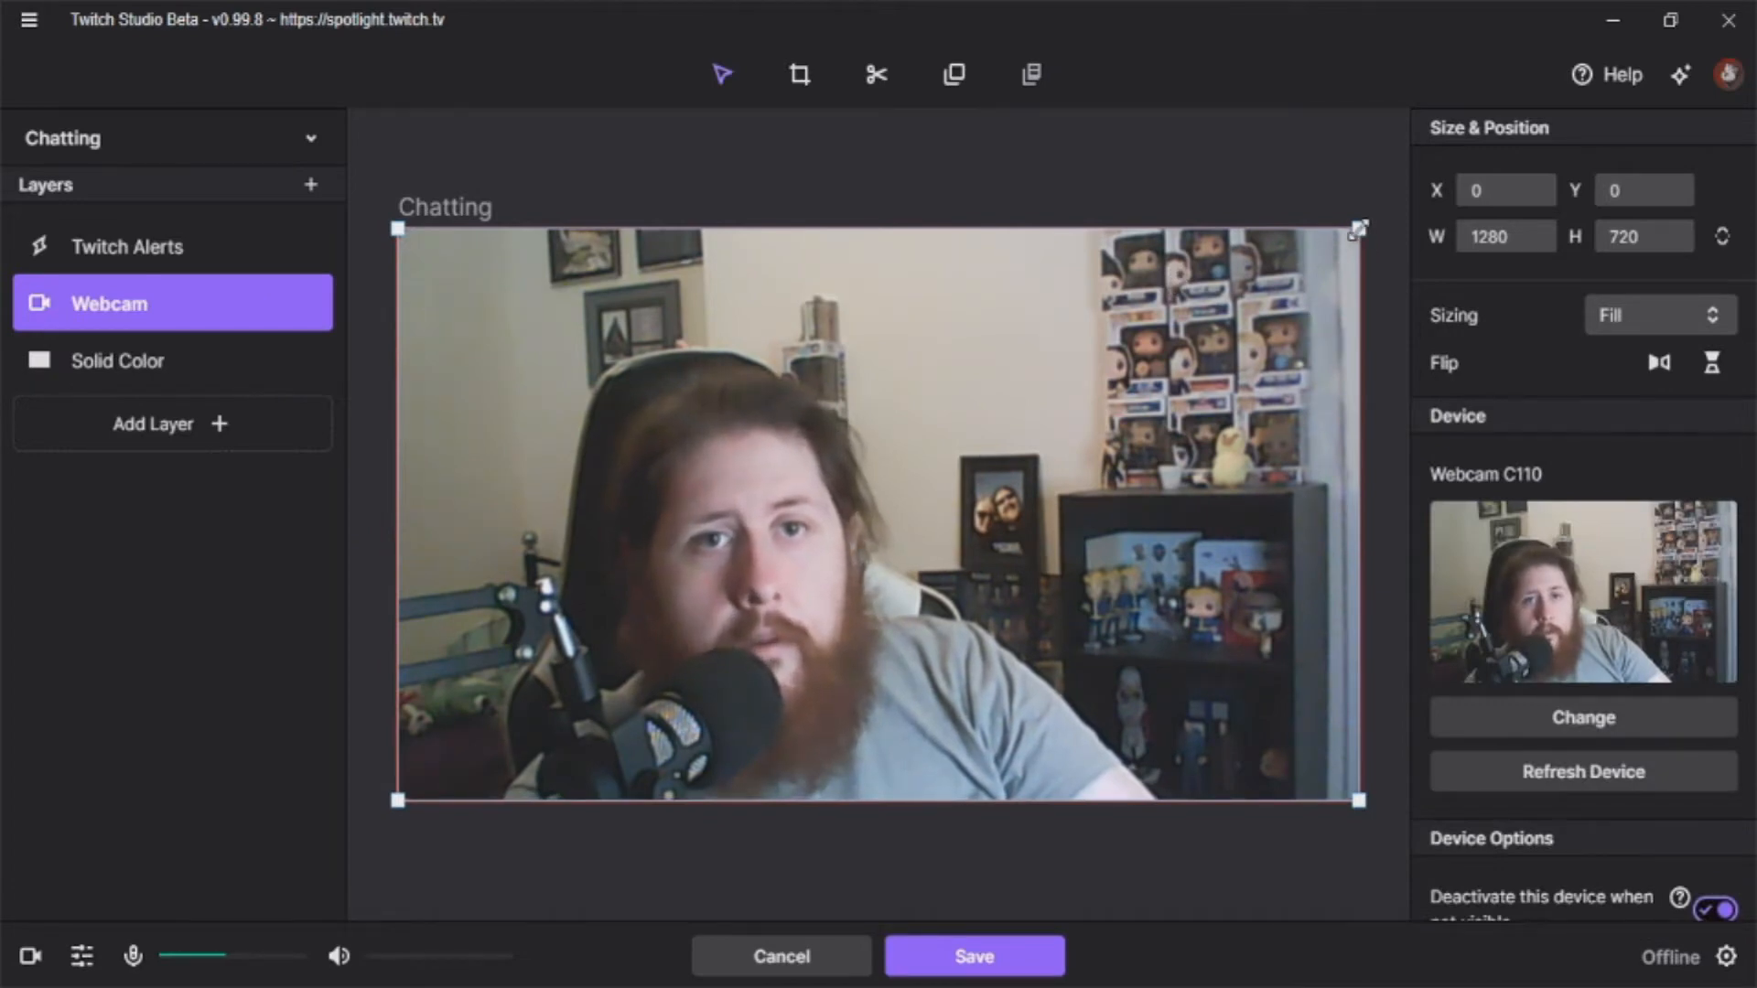
{"action": "left_click_drag", "start_coordinate": [1358, 229], "coordinate": [1309, 271]}
{"action": "left_click_drag", "start_coordinate": [1151, 396], "coordinate": [1133, 398]}
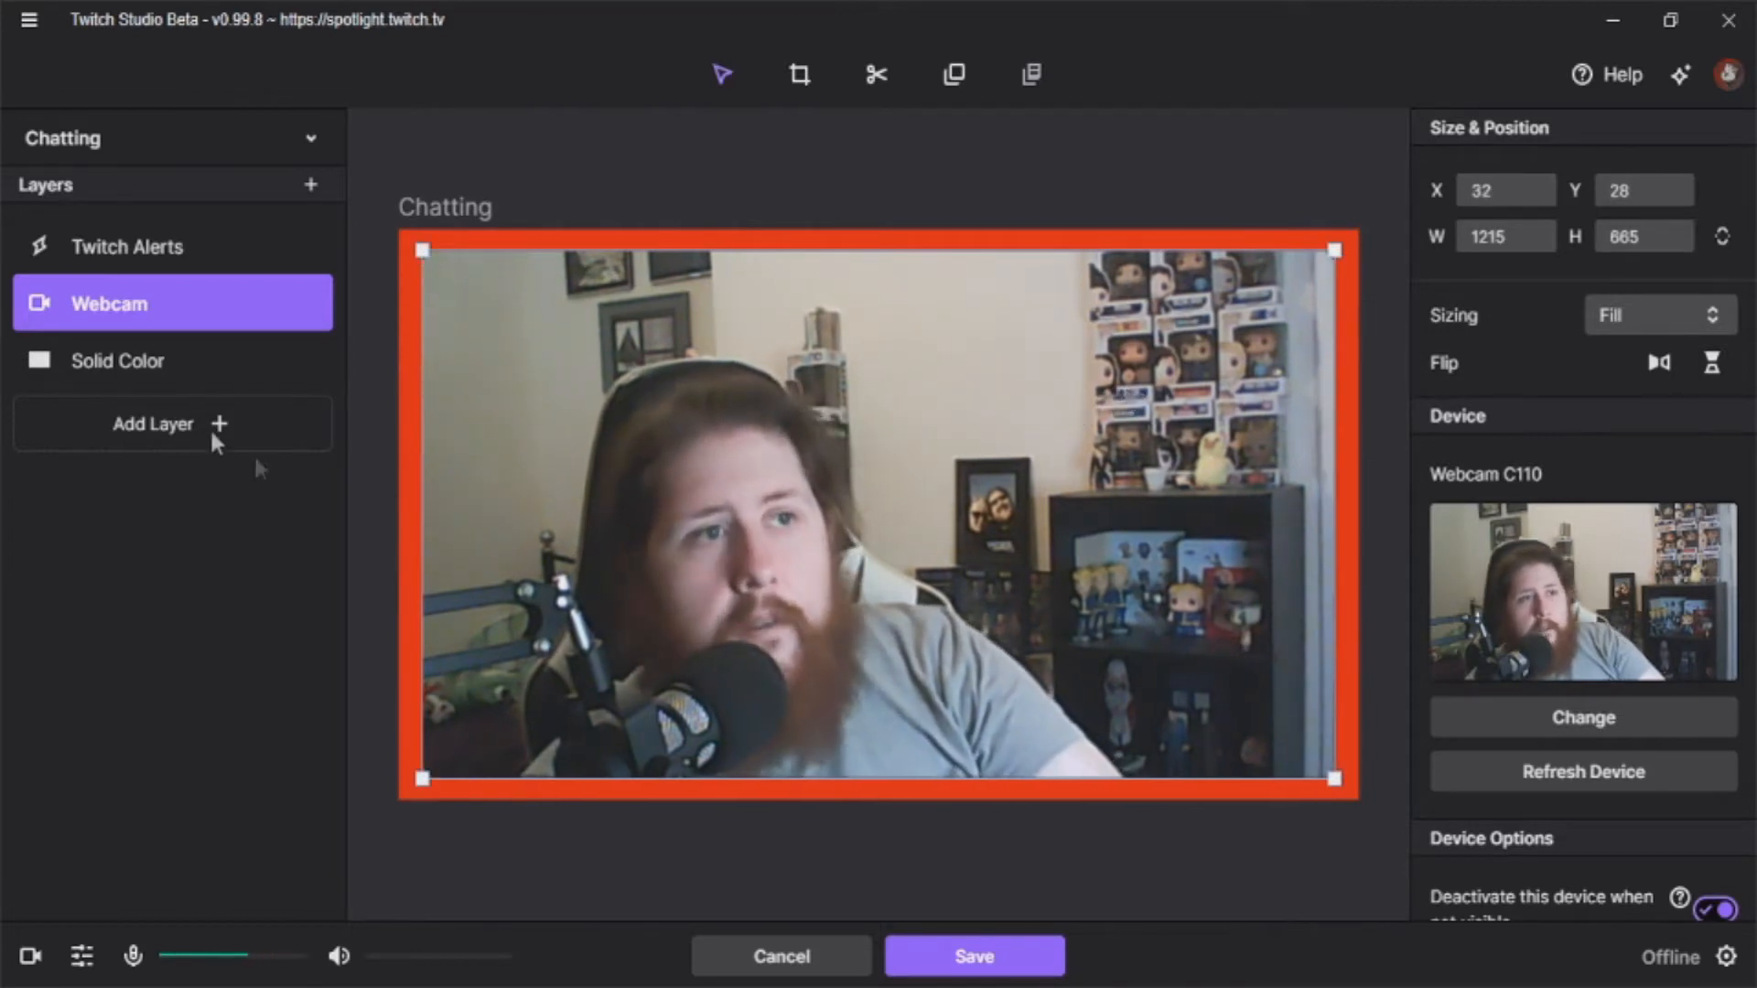
{"action": "double_click", "coordinate": [154, 366]}
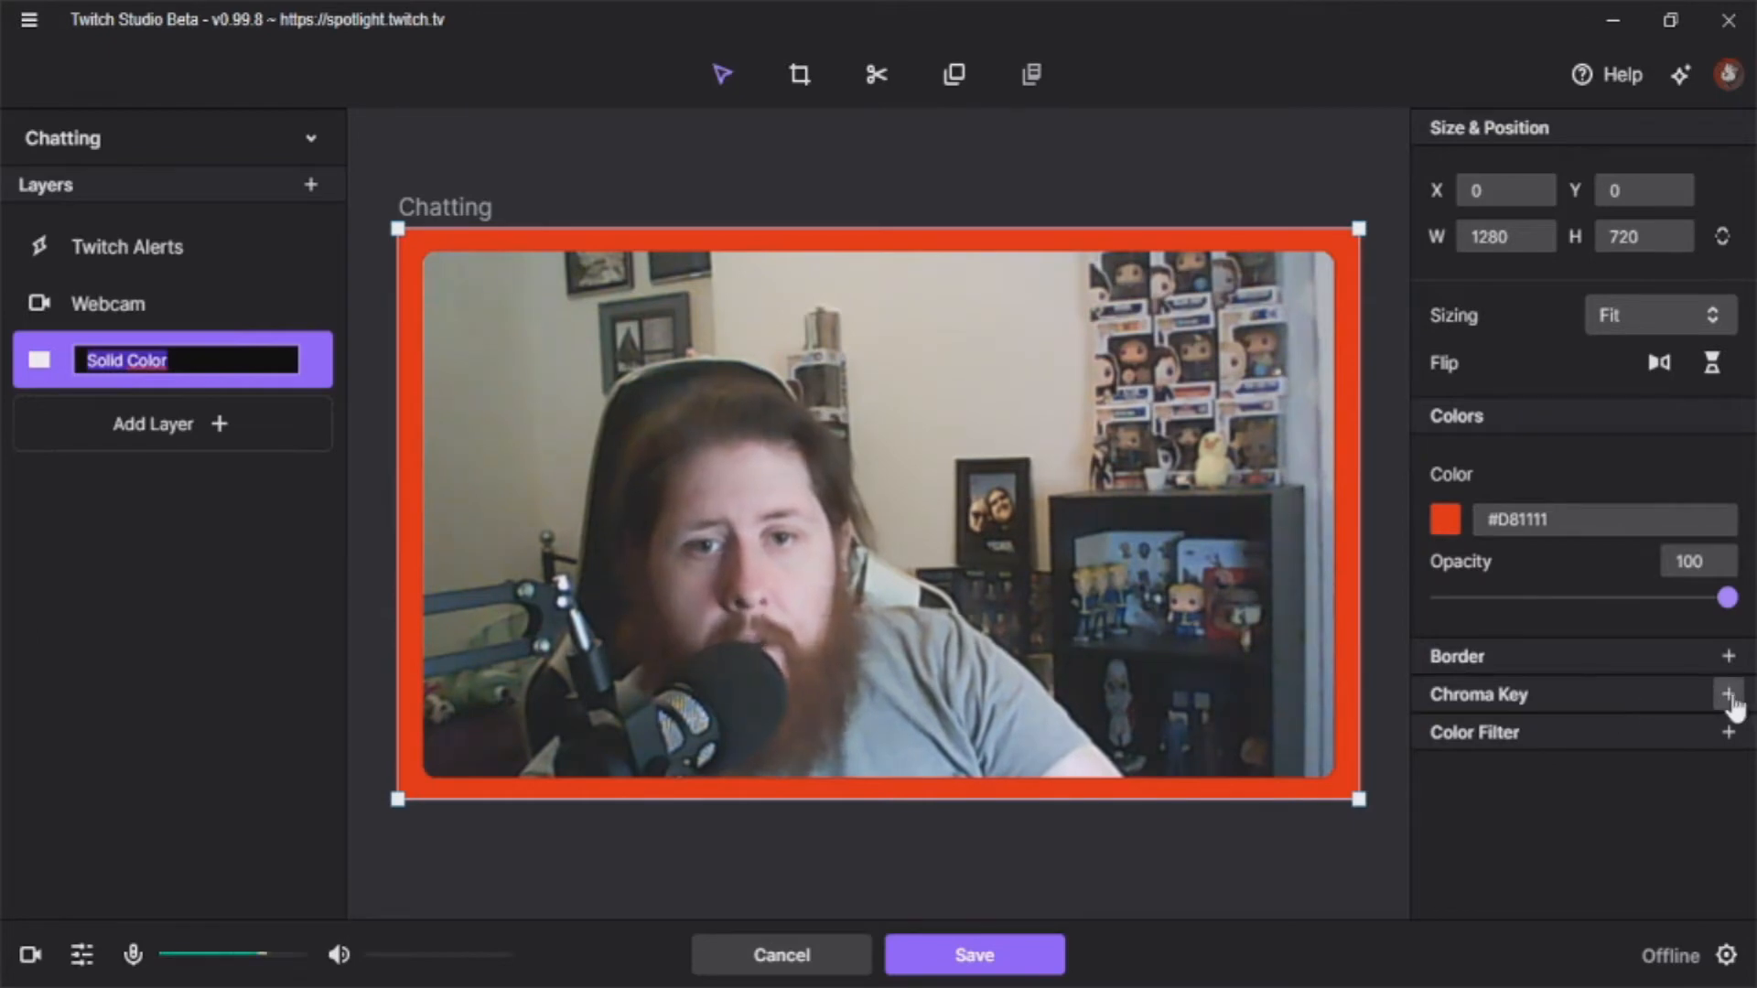
{"action": "left_click", "coordinate": [1612, 755]}
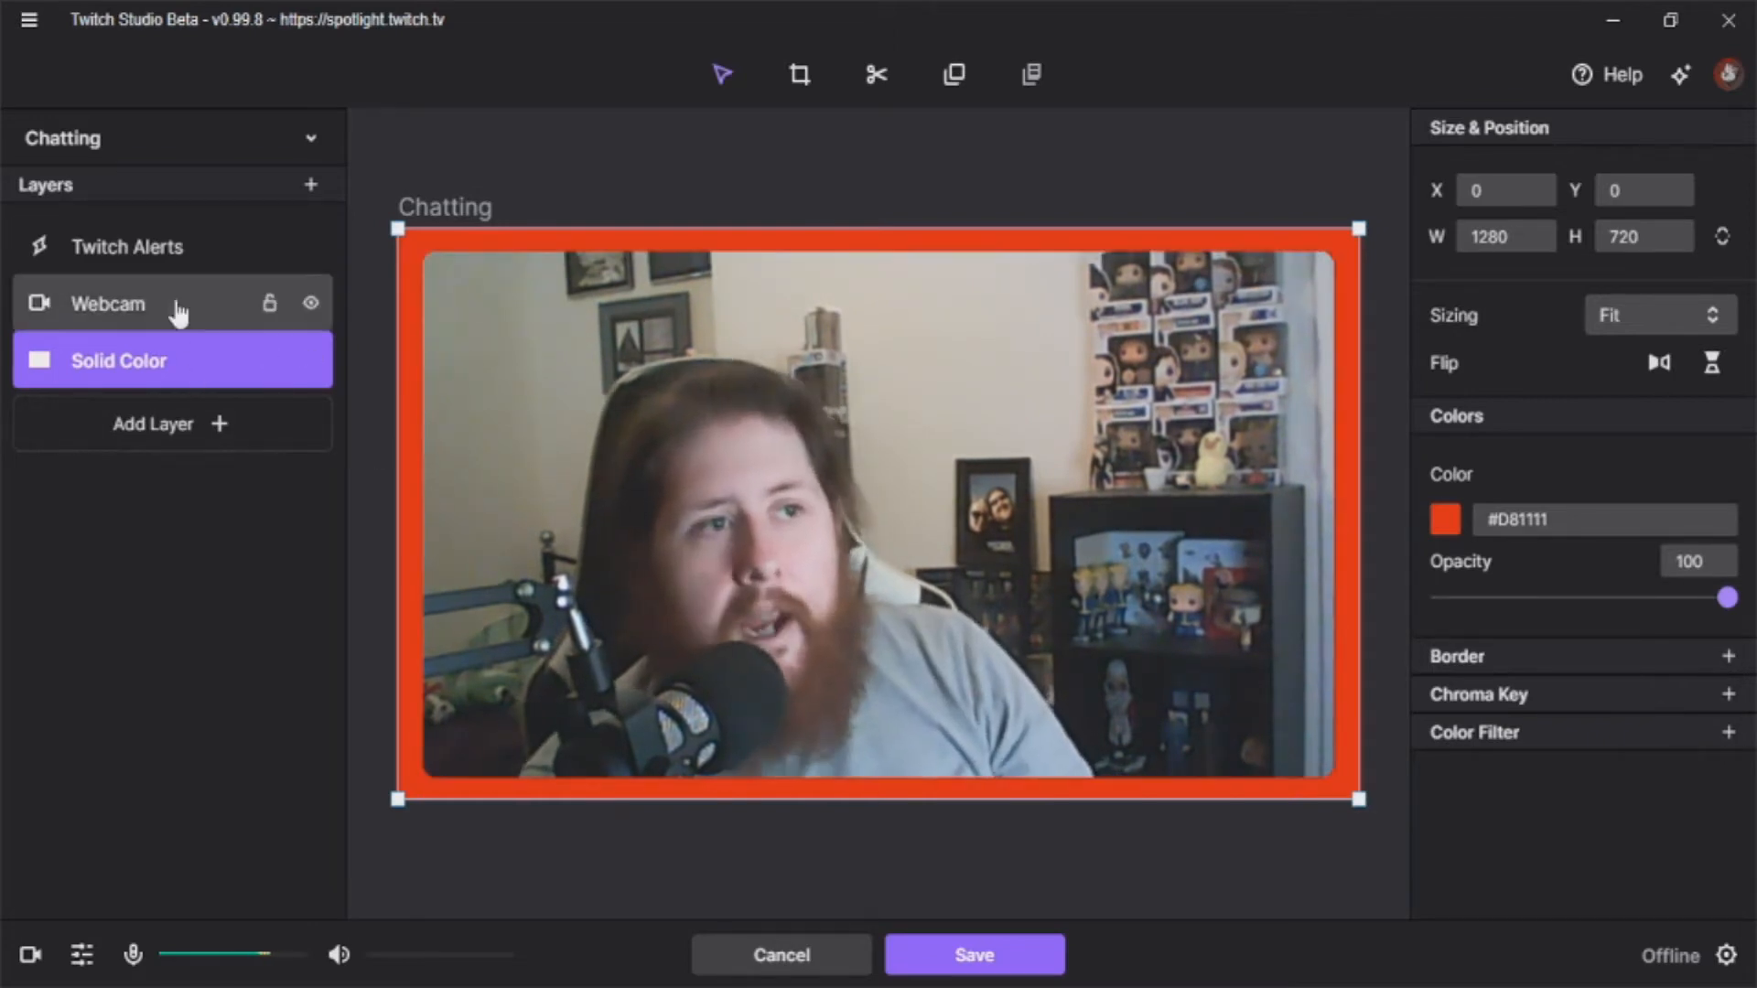
Step: Enlarge the Webcam layer to fill the canvas at 1280 by 720, positioned at X 0, Y 0
{"action": "left_click", "coordinate": [546, 315]}
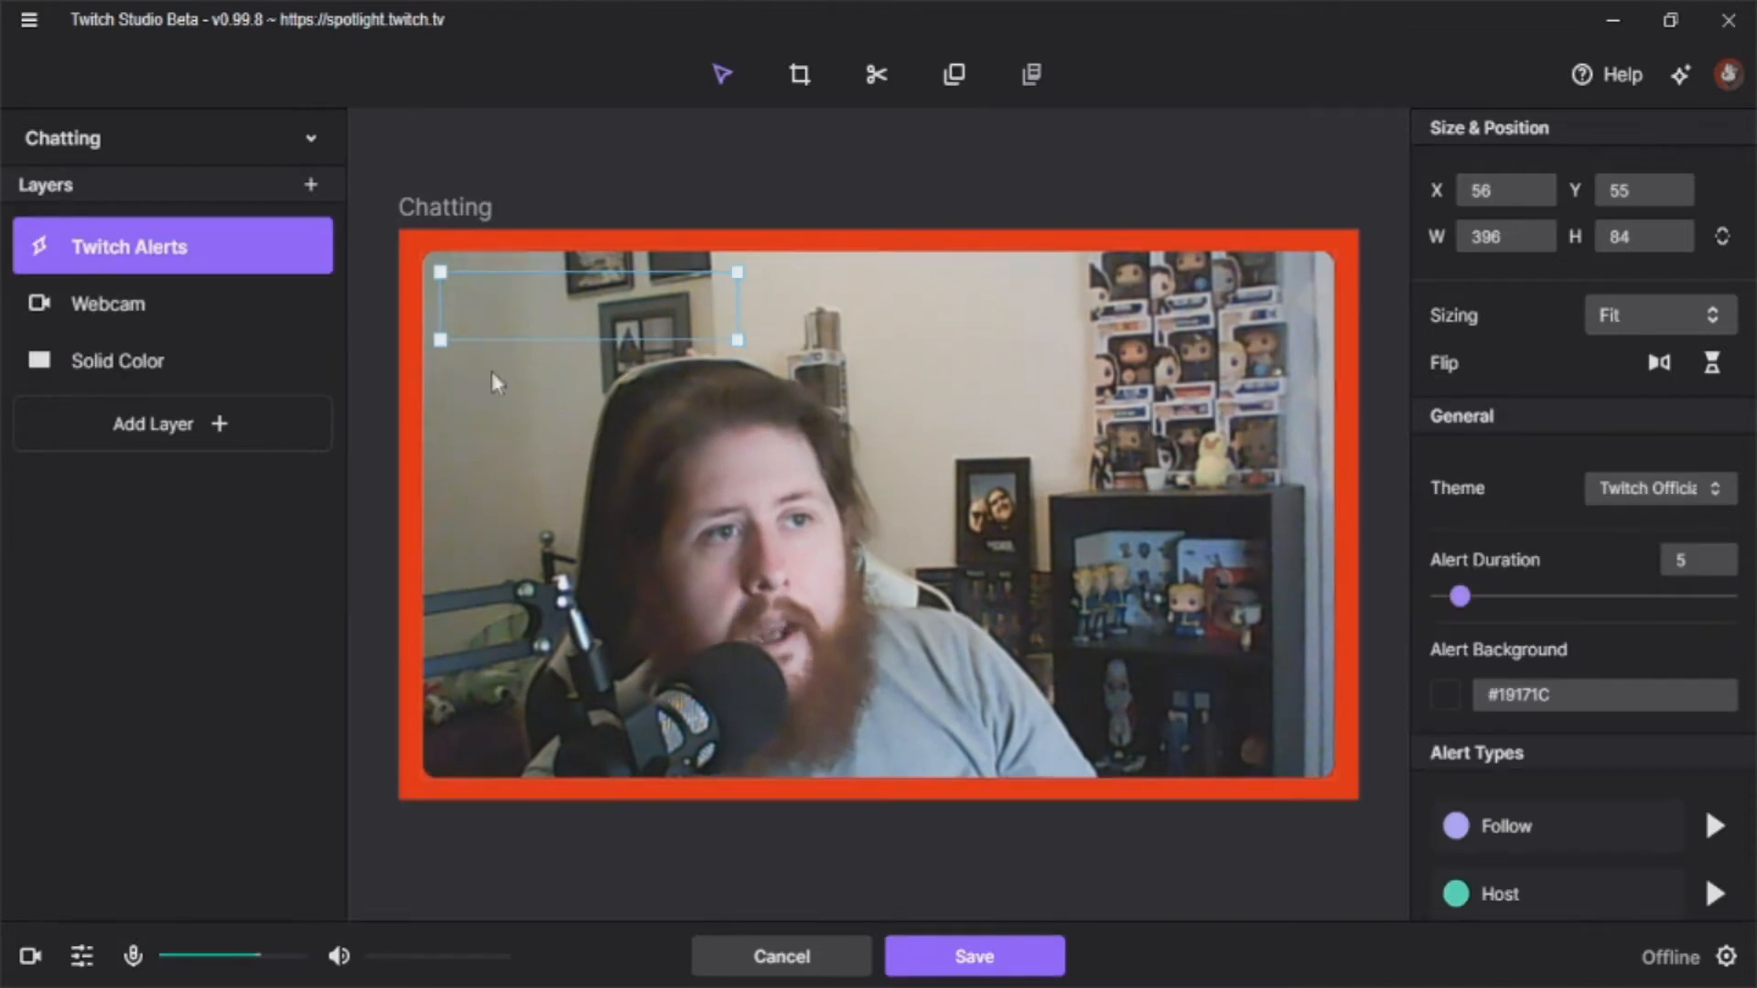
{"action": "left_click", "coordinate": [475, 452]}
{"action": "left_click_drag", "start_coordinate": [423, 252], "coordinate": [388, 227]}
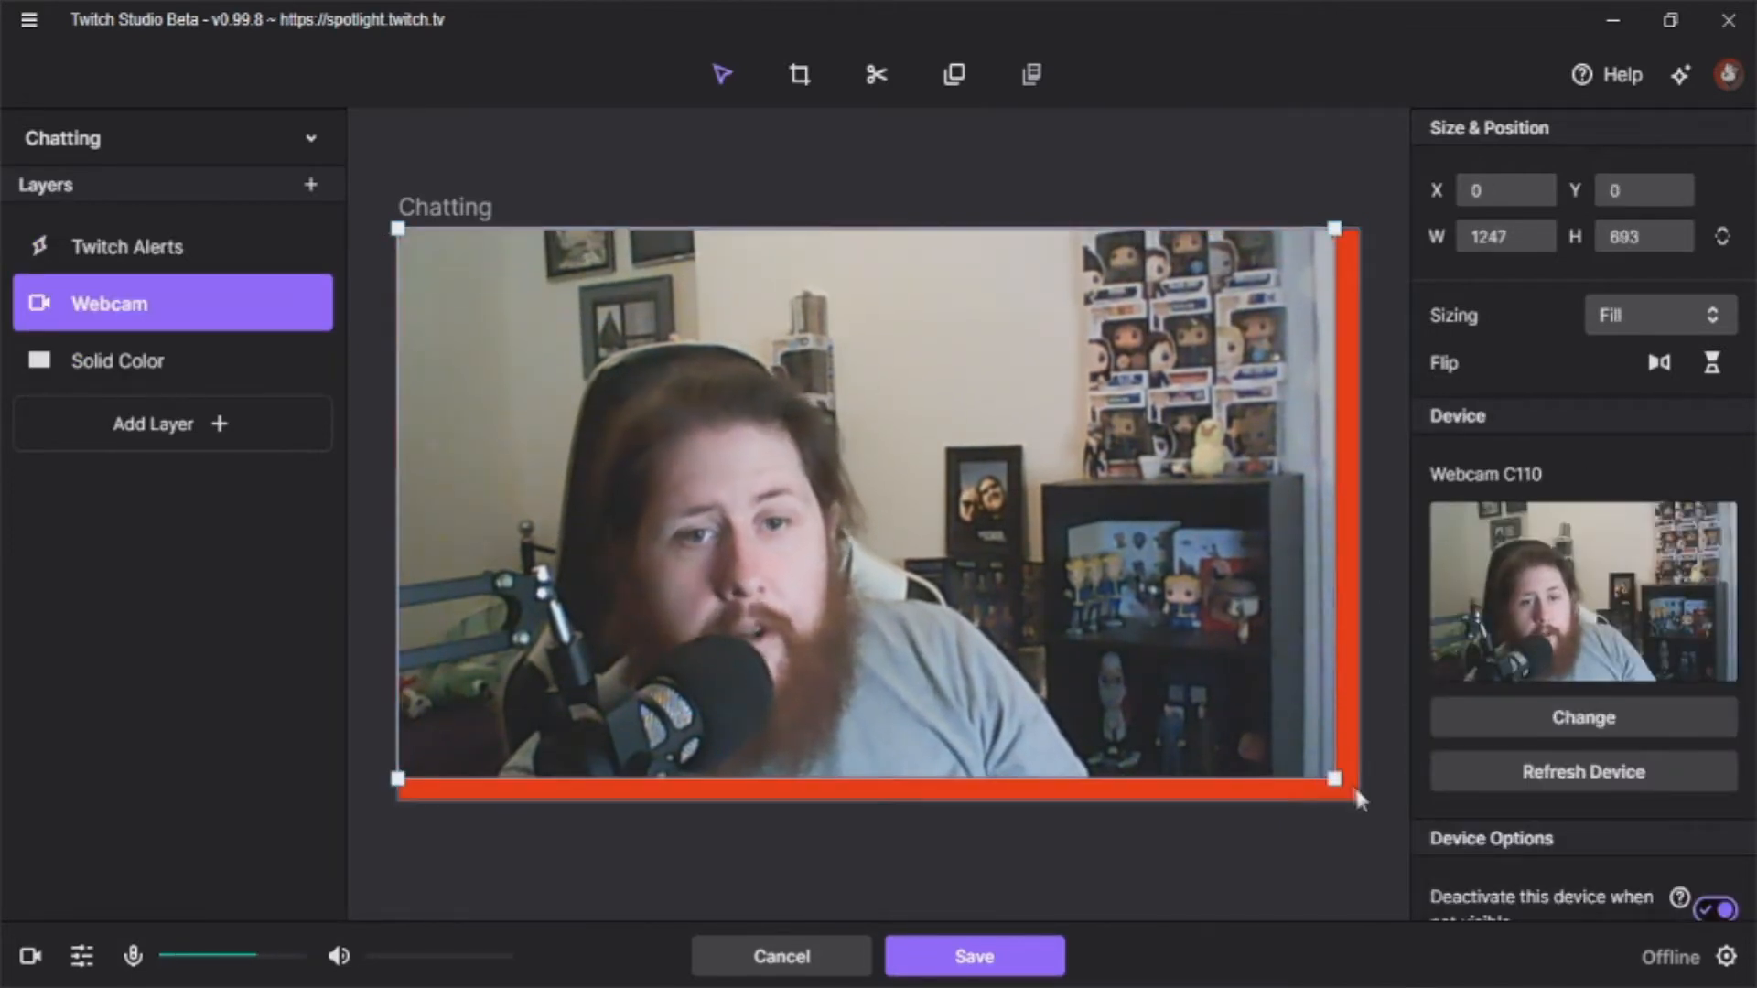
{"action": "left_click_drag", "start_coordinate": [1334, 780], "coordinate": [1371, 798]}
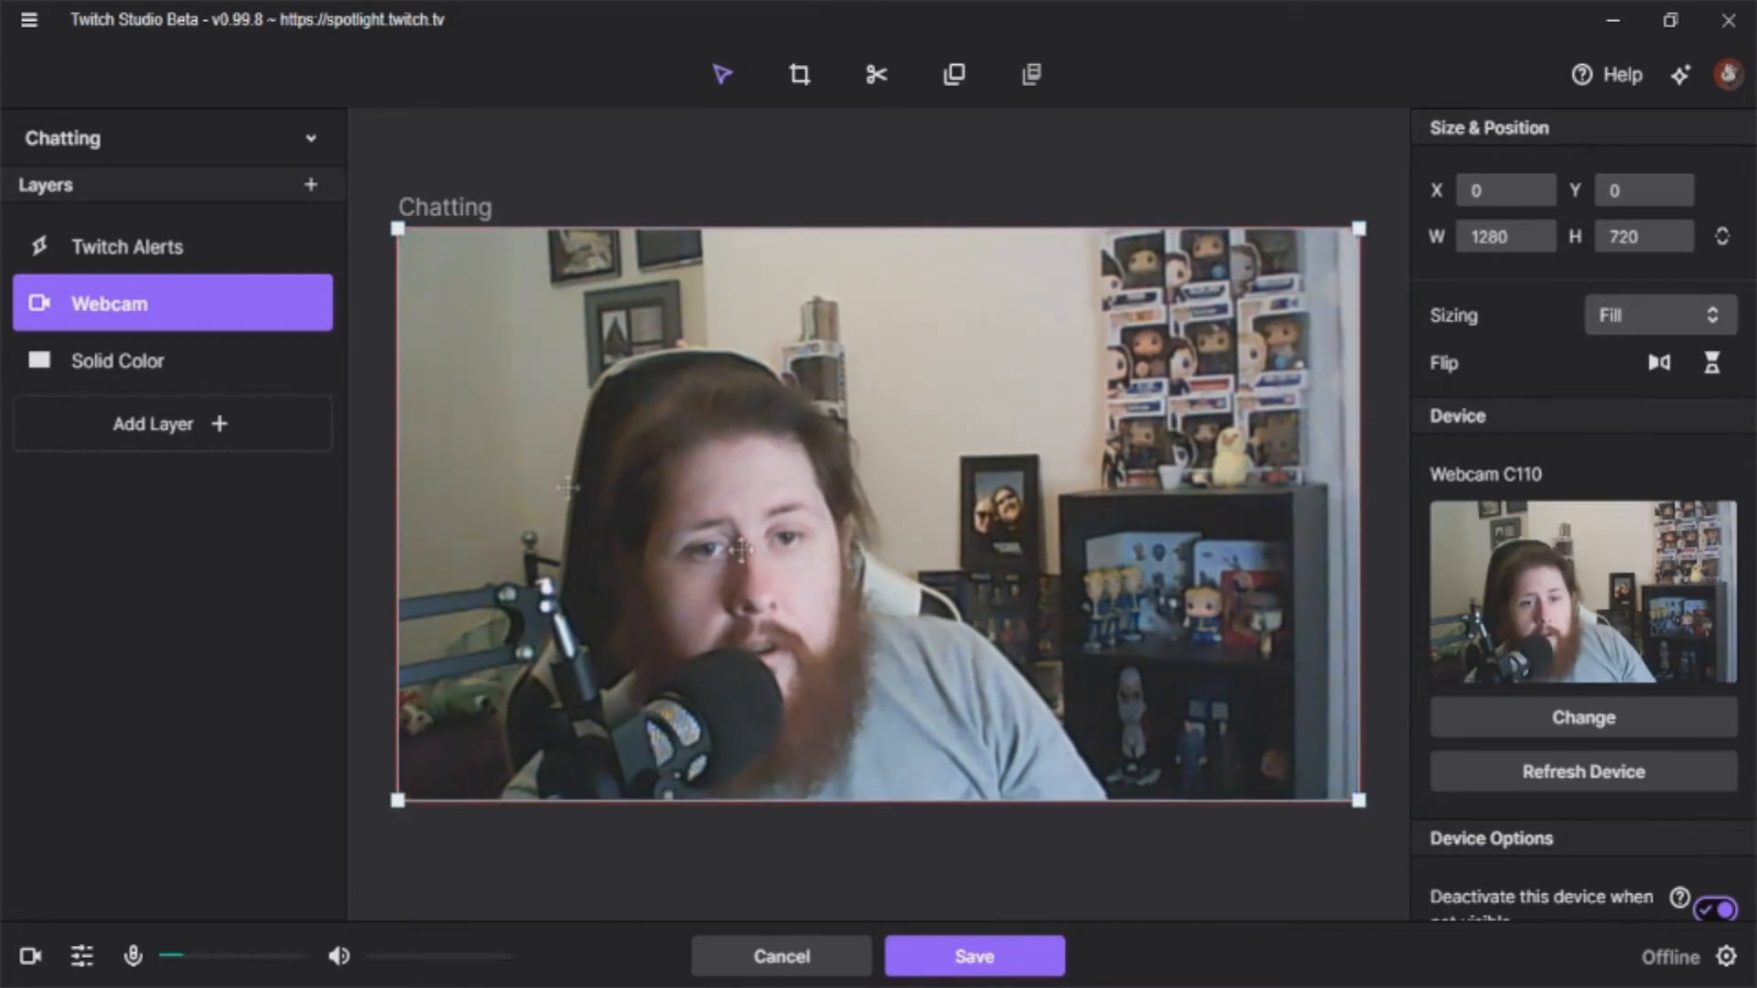
Step: Set the Webcam layer's border size to 15 and rounding to 46, and save the Chatting scene
{"action": "scroll", "coordinate": [1638, 727], "scroll_direction": "down", "scroll_amount": 5}
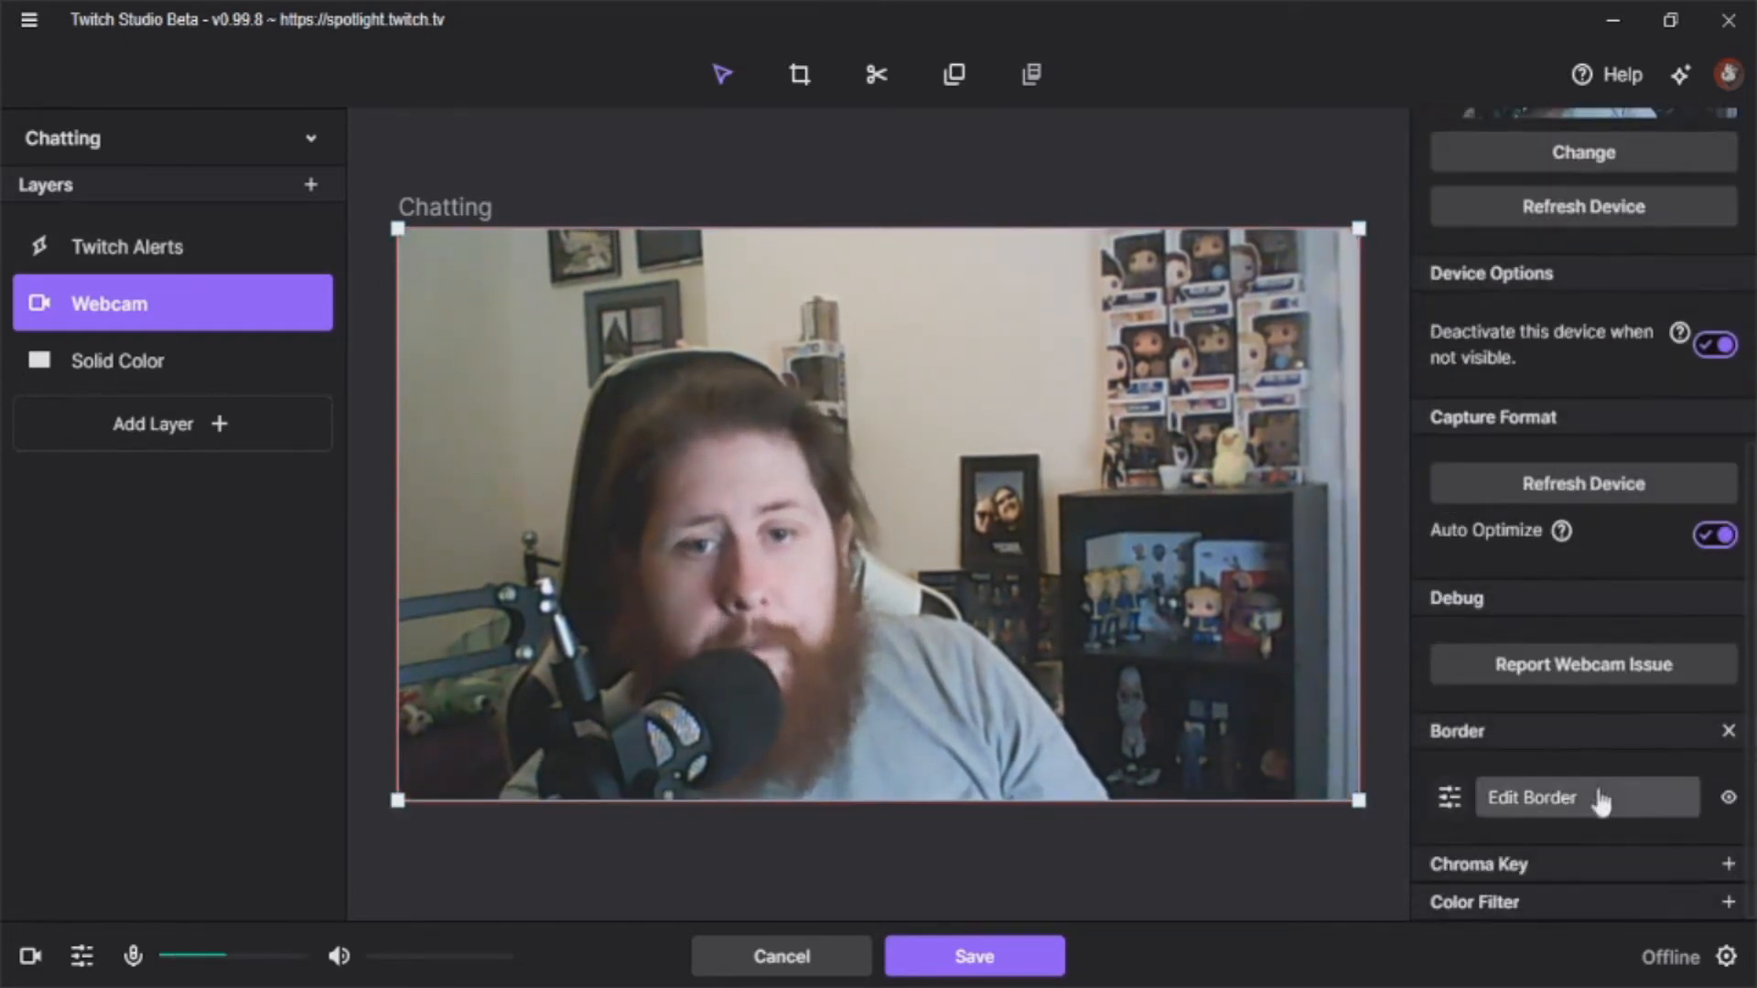
{"action": "left_click", "coordinate": [1606, 798]}
{"action": "left_click_drag", "start_coordinate": [1127, 445], "coordinate": [1314, 430]}
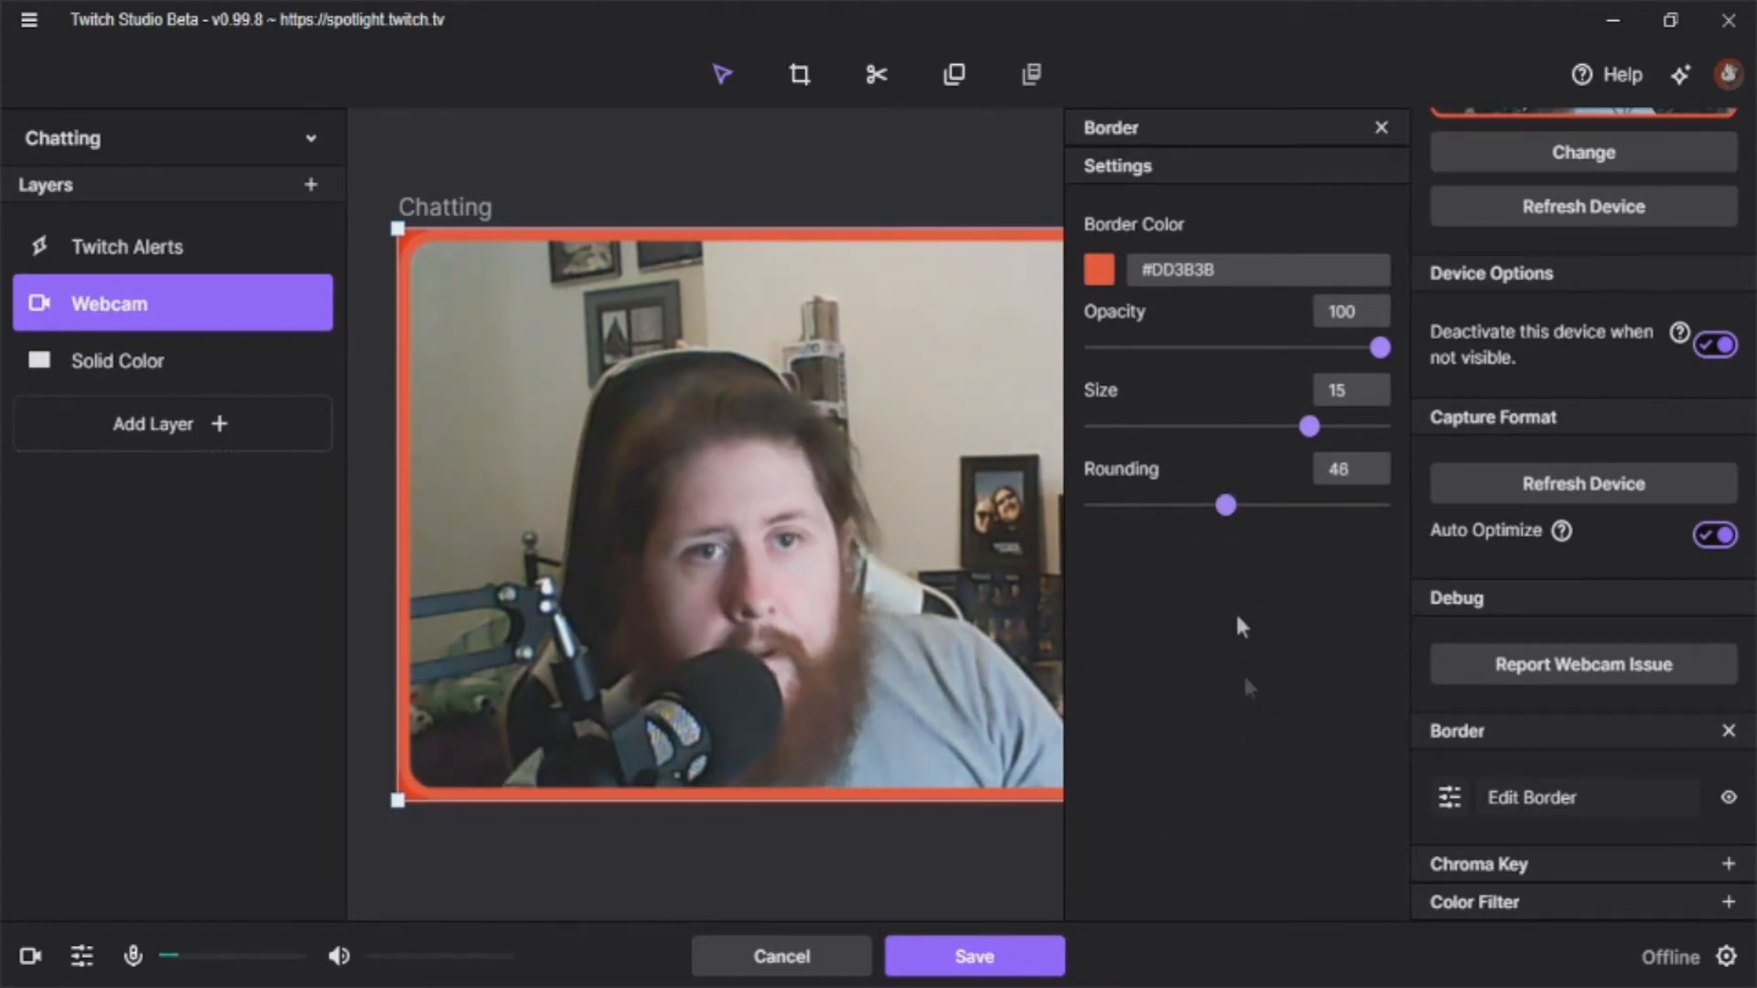
{"action": "left_click", "coordinate": [1013, 961]}
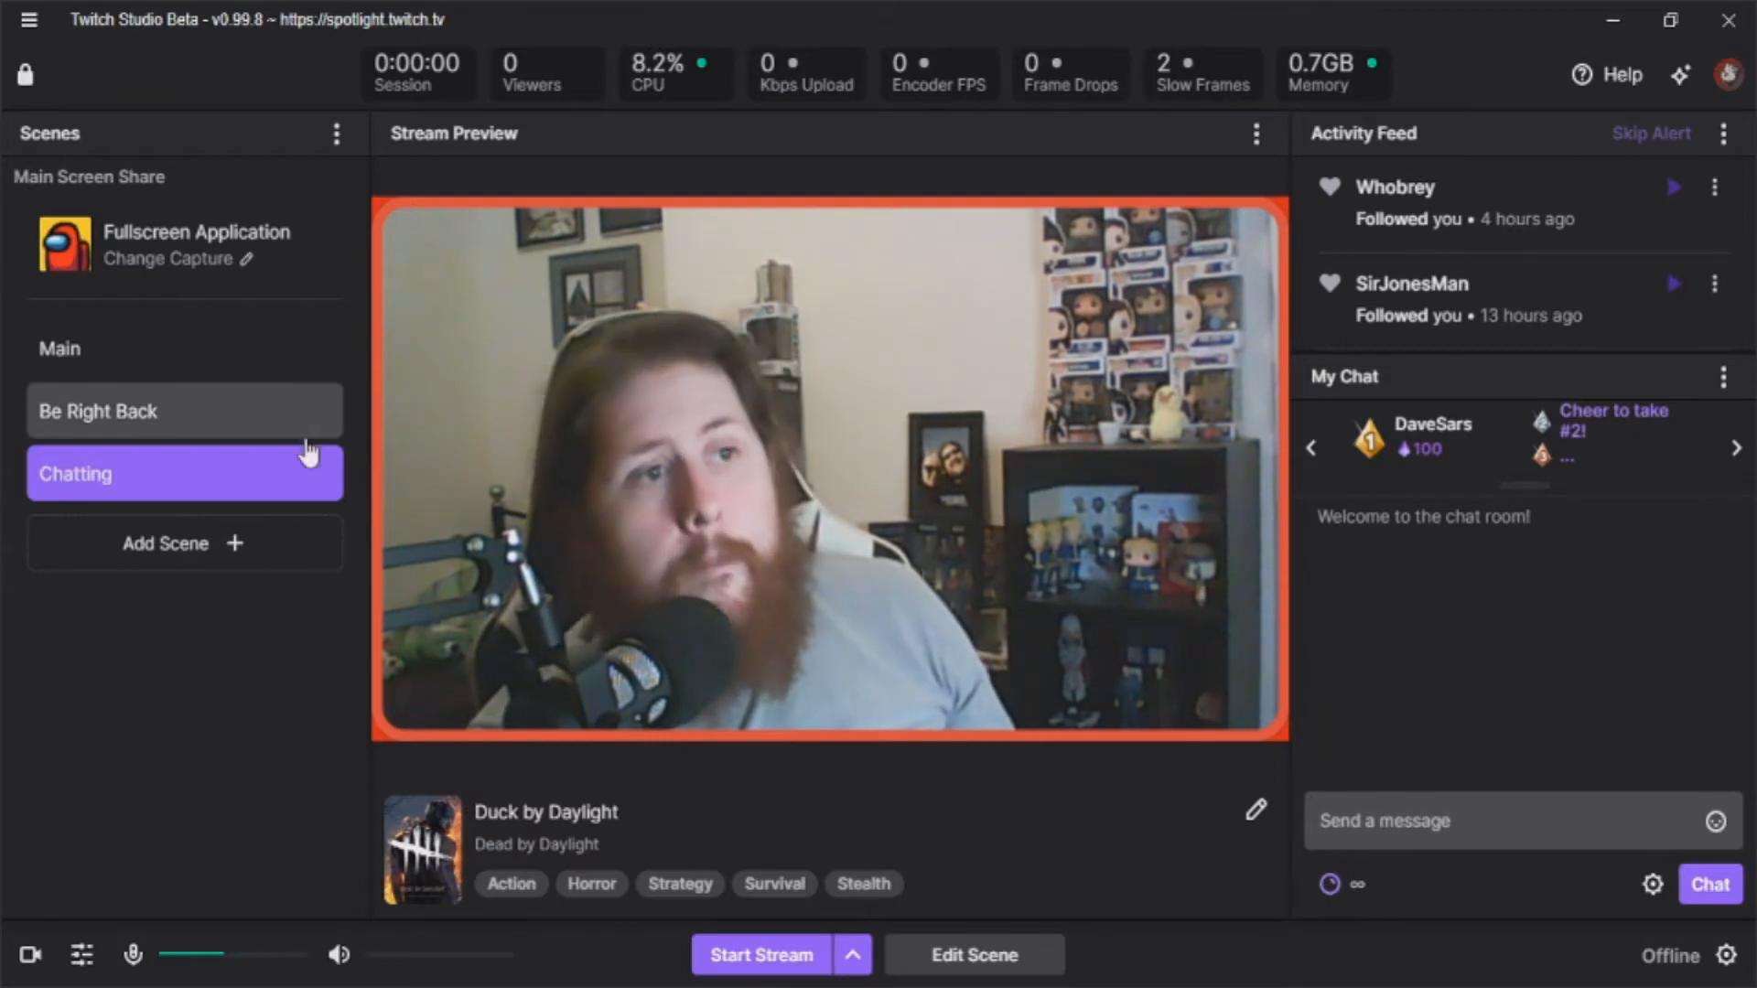
Step: In the Be Right Back scene, replace the Image layer's background picture with Pattern 6 from the media library
{"action": "left_click", "coordinate": [140, 412]}
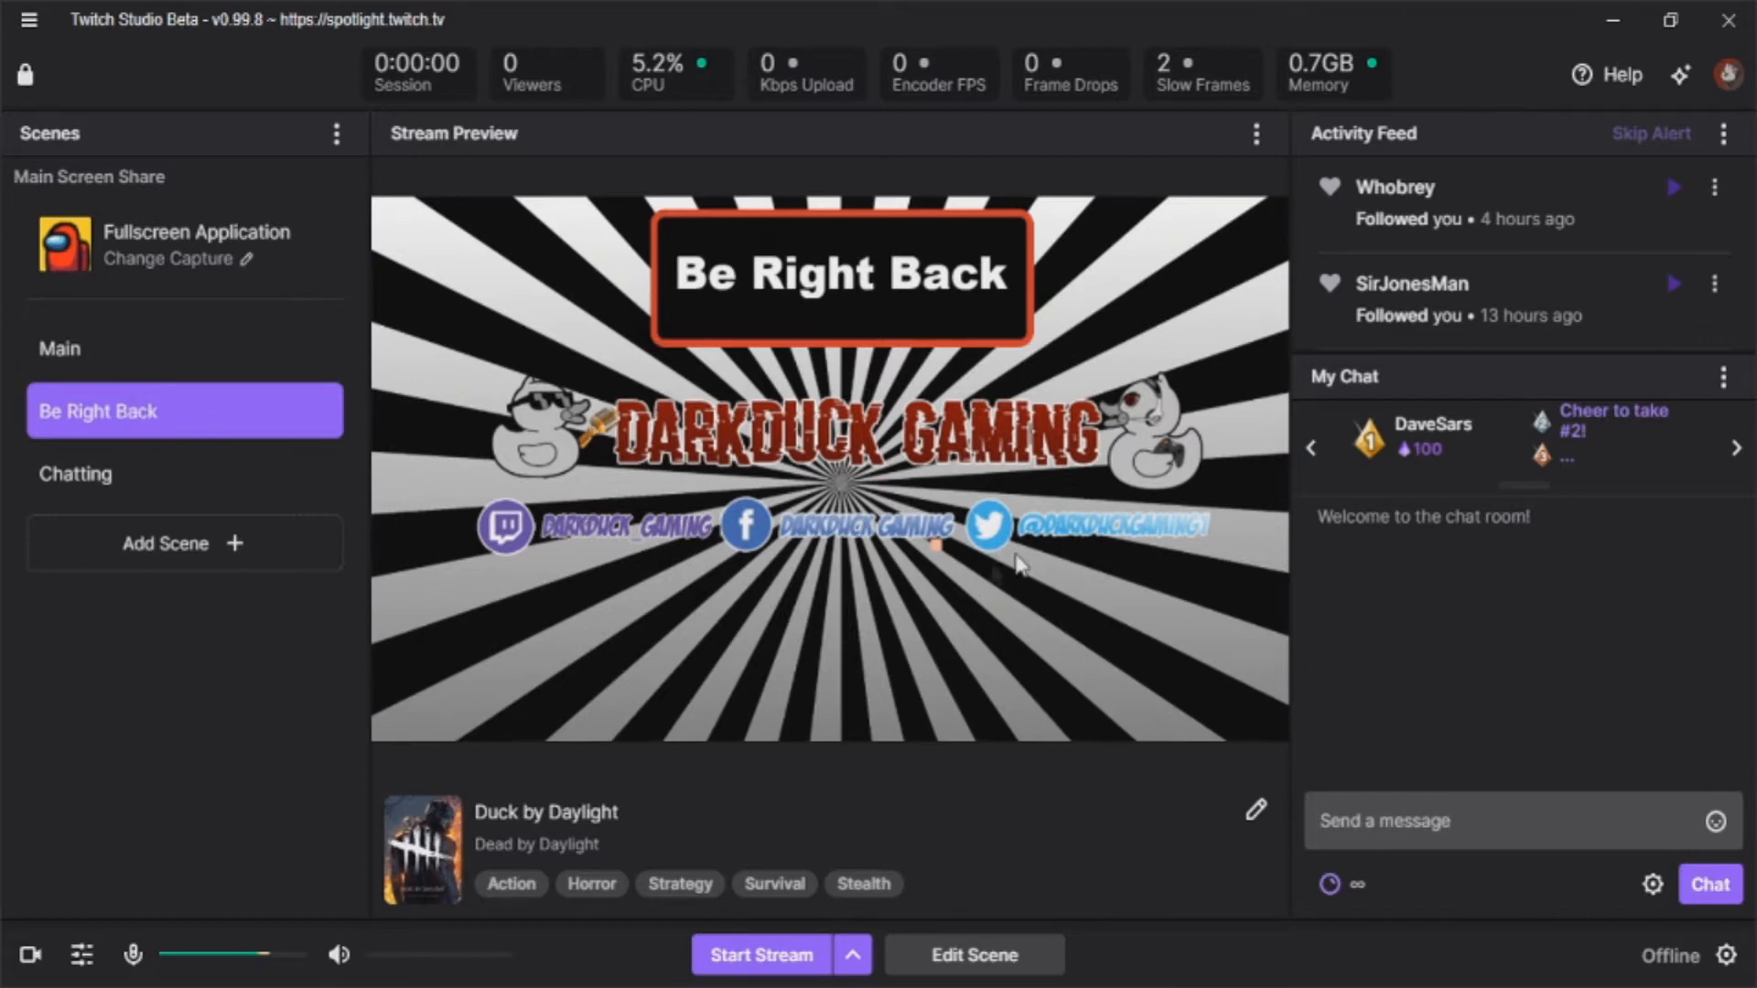
{"action": "left_click", "coordinate": [966, 956]}
{"action": "left_click", "coordinate": [1145, 485]}
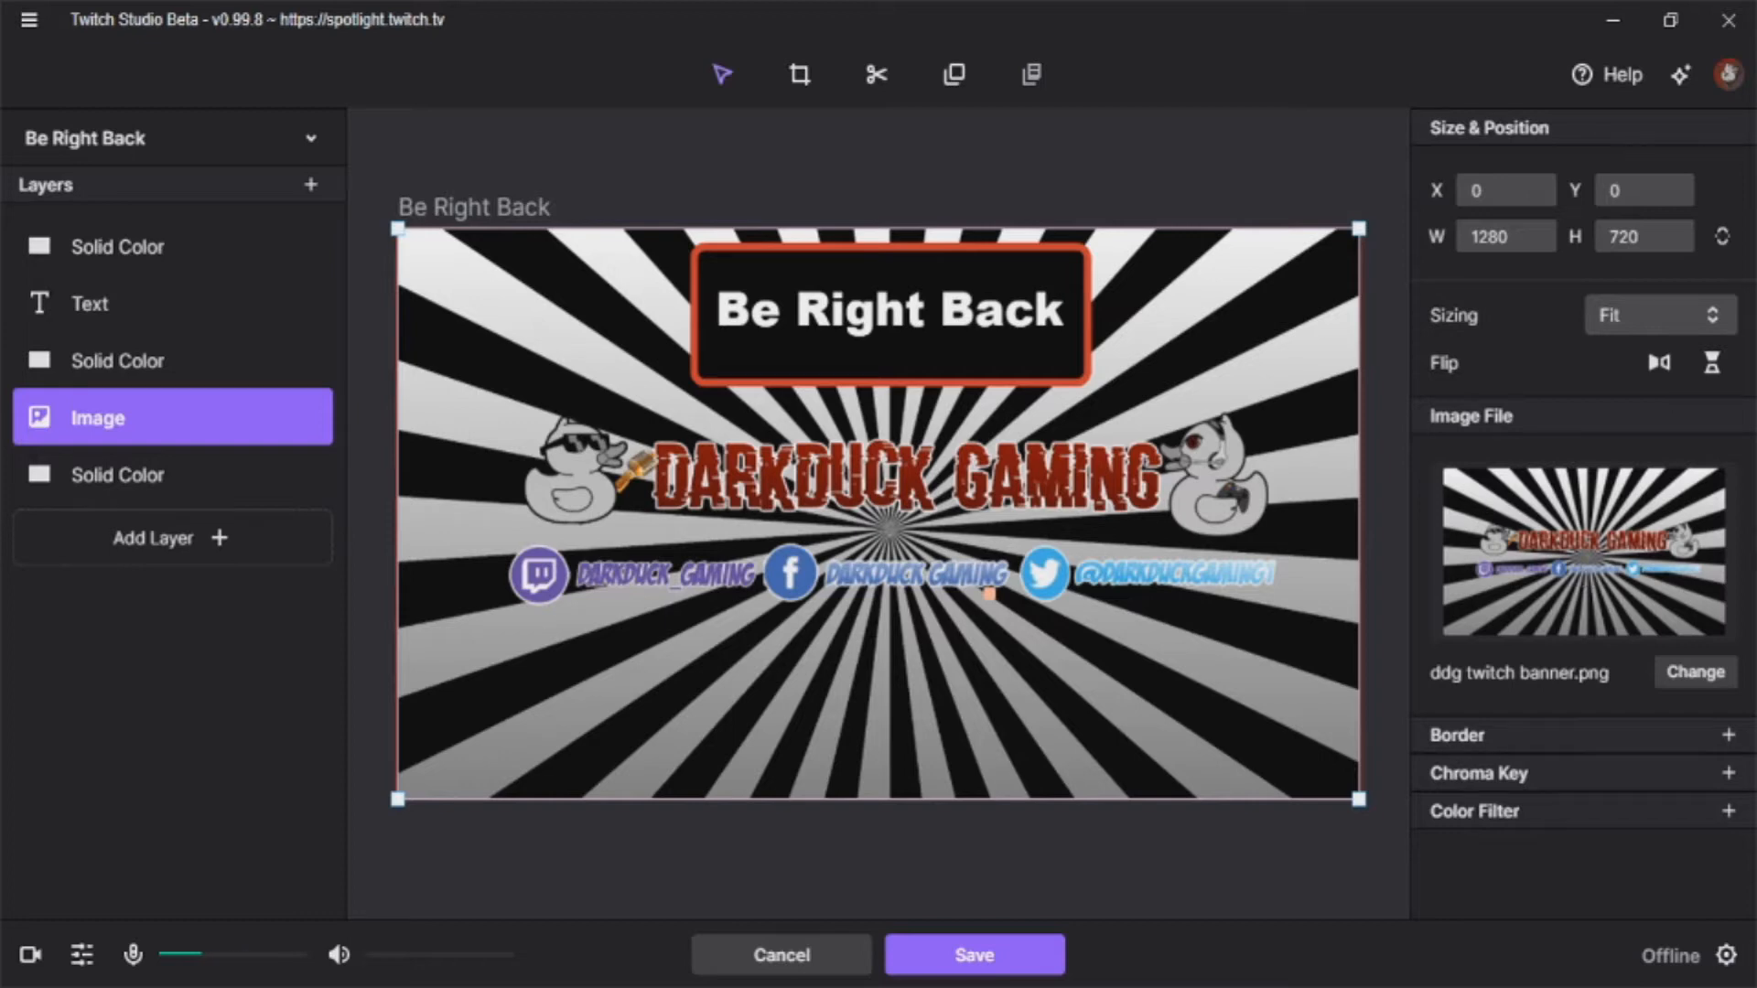
{"action": "left_click", "coordinate": [1699, 677]}
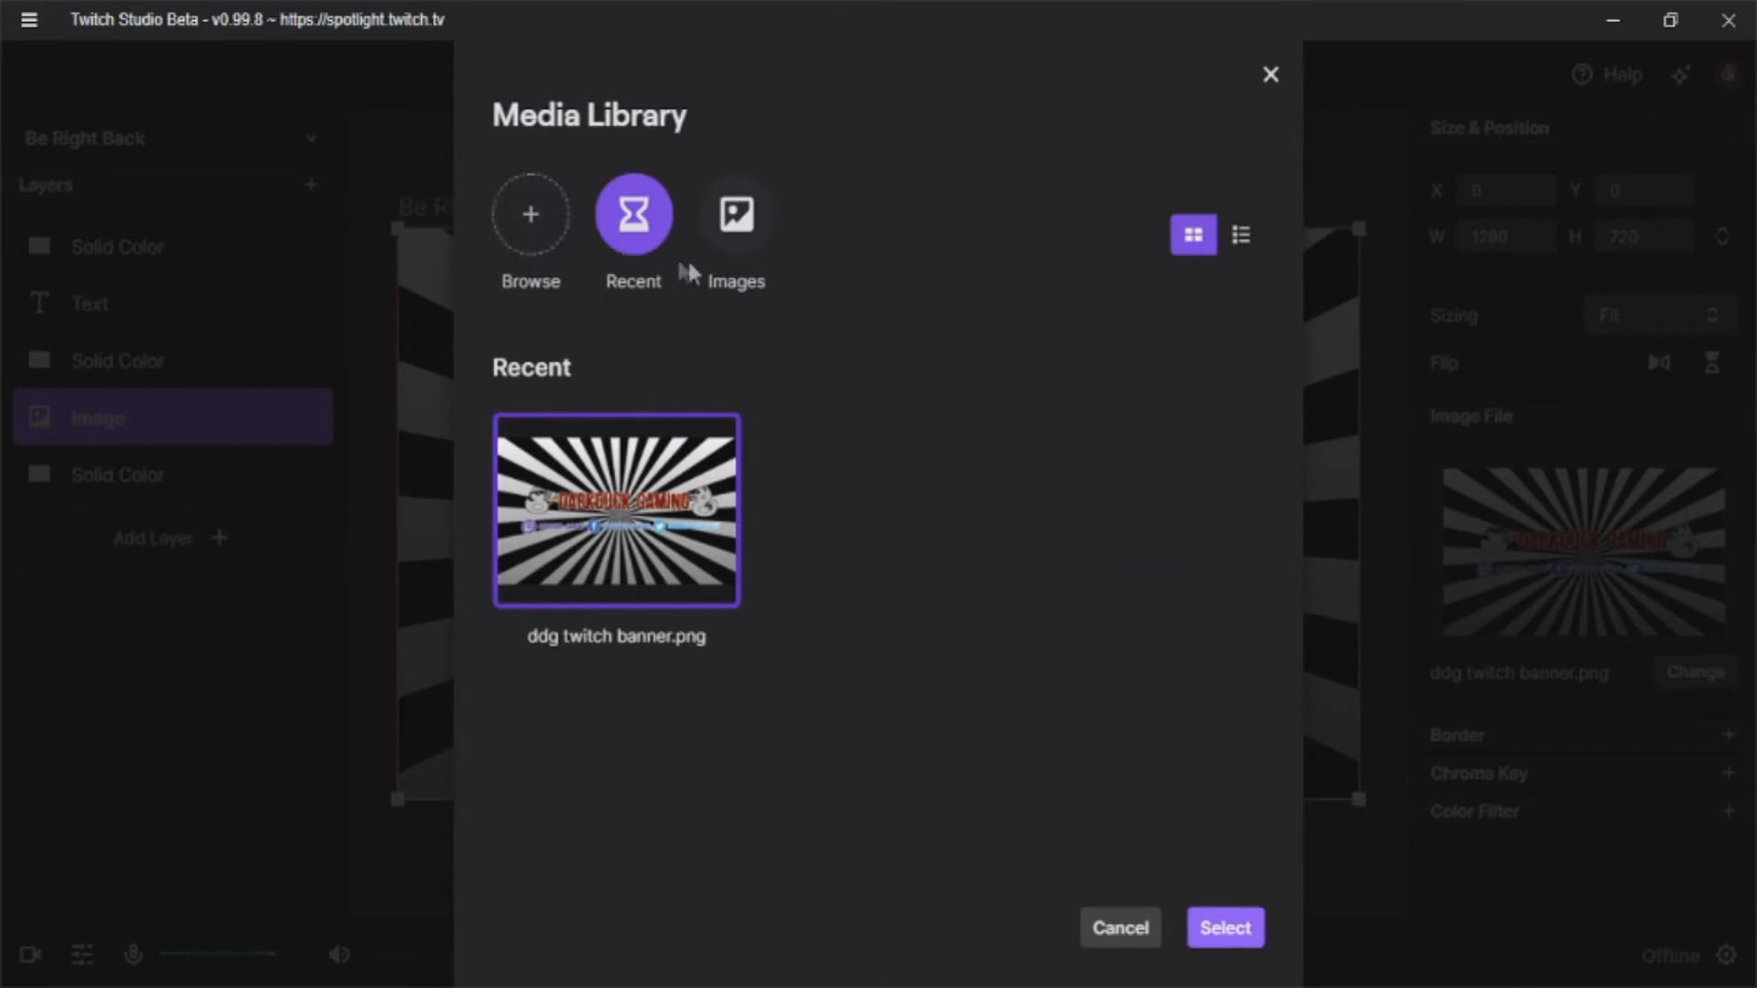
{"action": "left_click", "coordinate": [730, 240]}
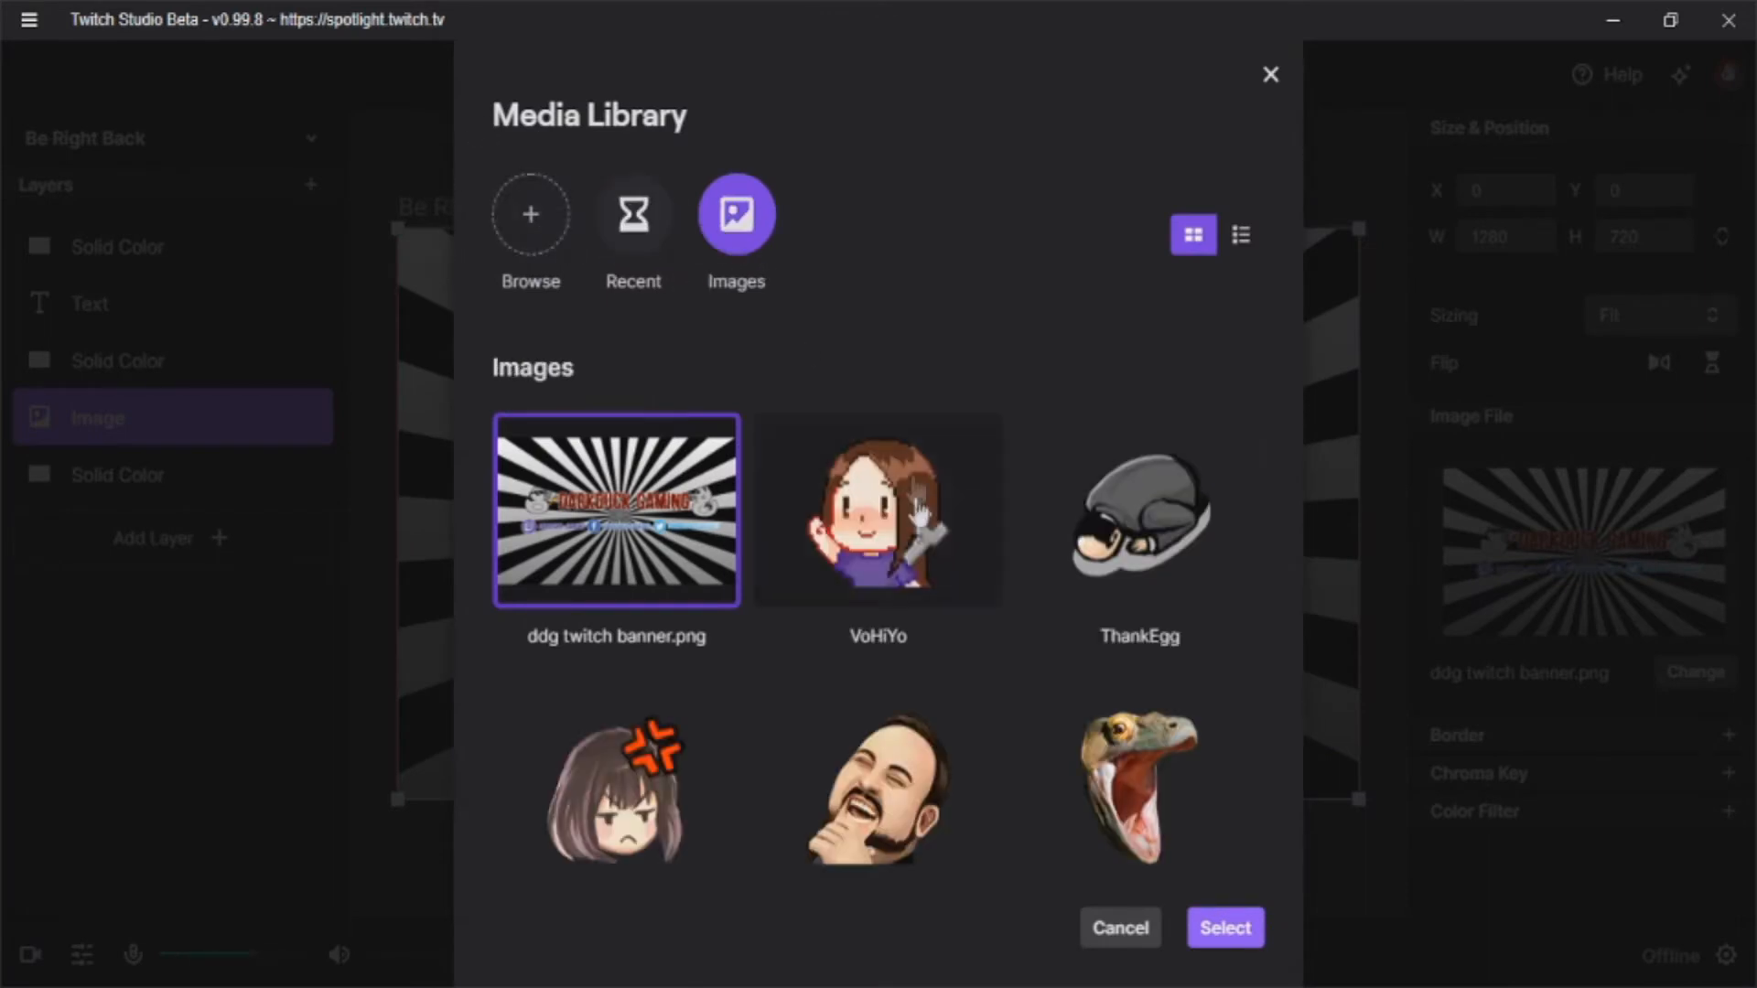
{"action": "scroll", "coordinate": [913, 495], "scroll_direction": "down", "scroll_amount": 15}
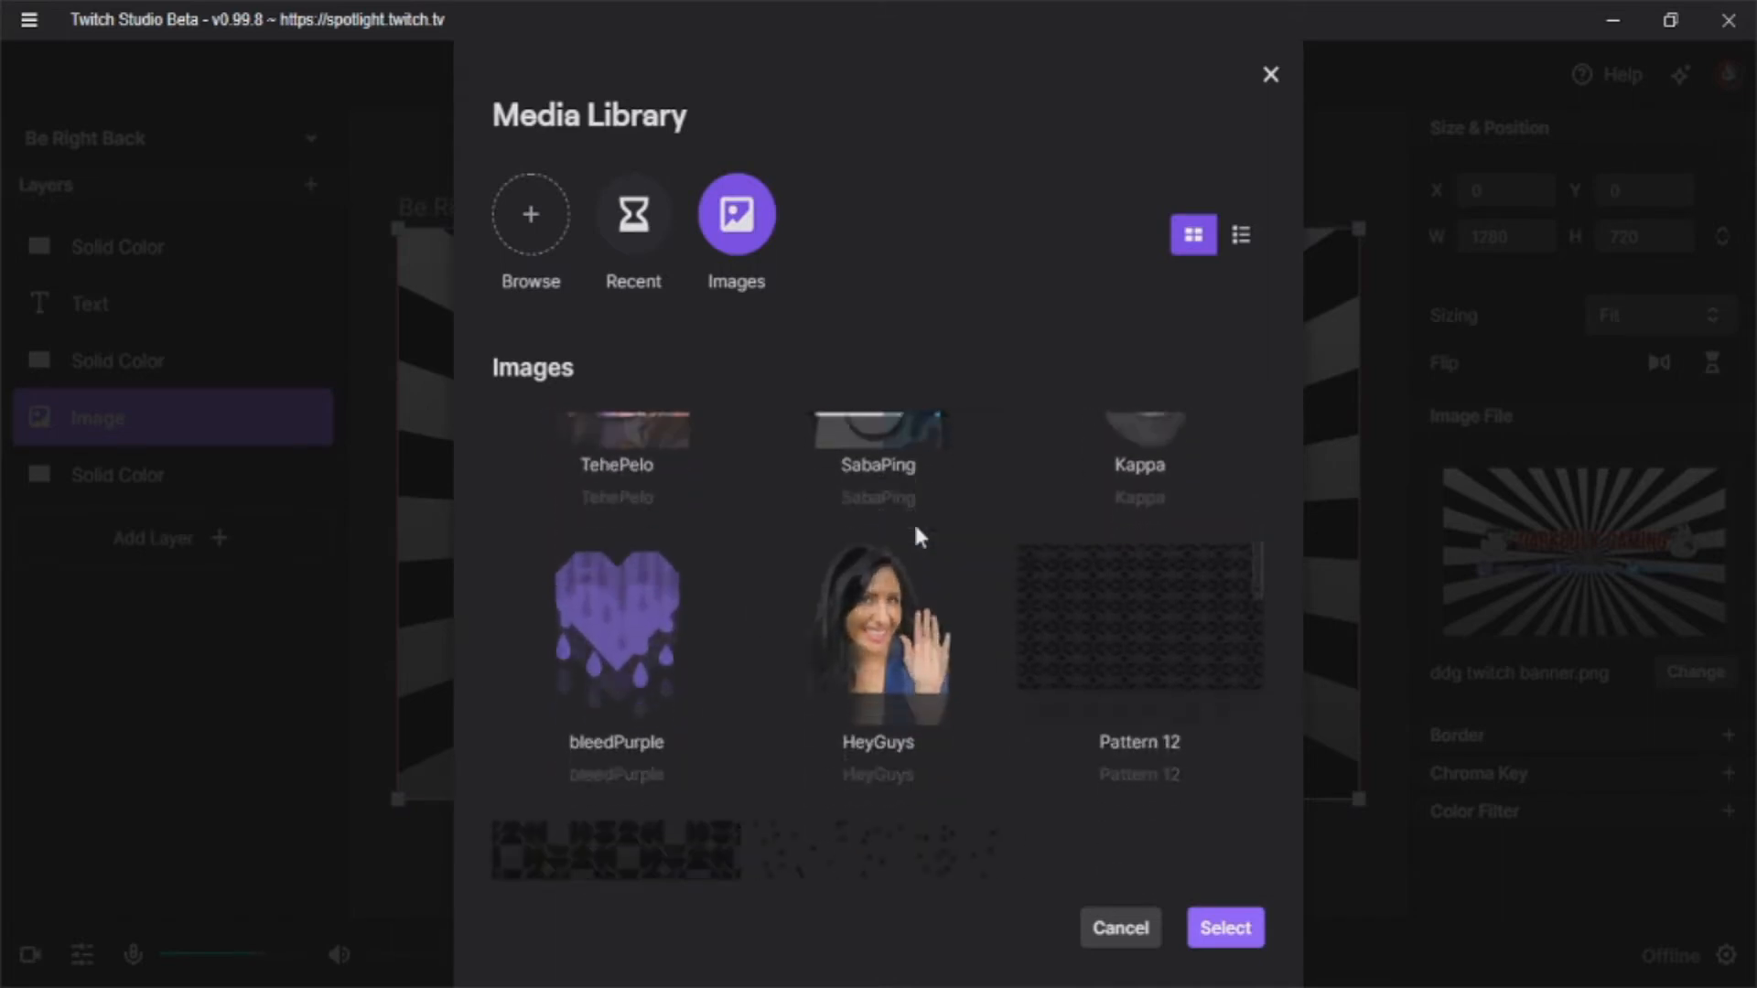
{"action": "scroll", "coordinate": [918, 535], "scroll_direction": "down", "scroll_amount": 3}
{"action": "left_click", "coordinate": [1114, 561]}
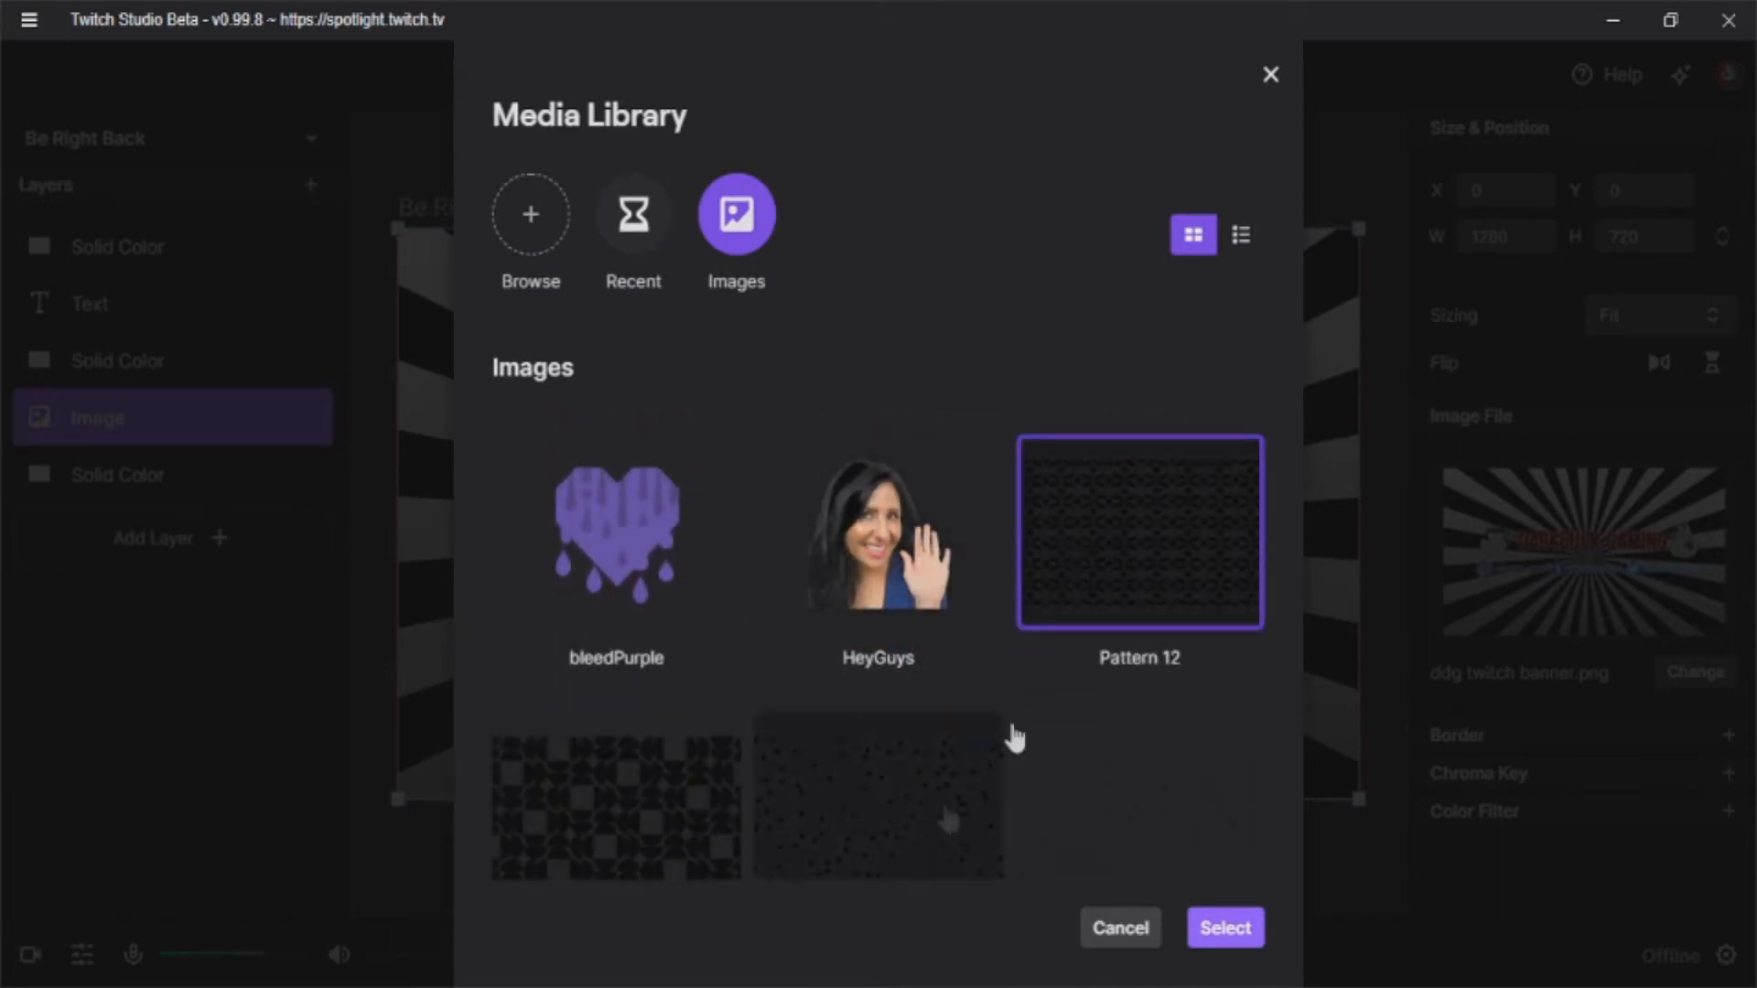
{"action": "scroll", "coordinate": [1014, 737], "scroll_direction": "down", "scroll_amount": 4}
{"action": "left_click", "coordinate": [1104, 798]}
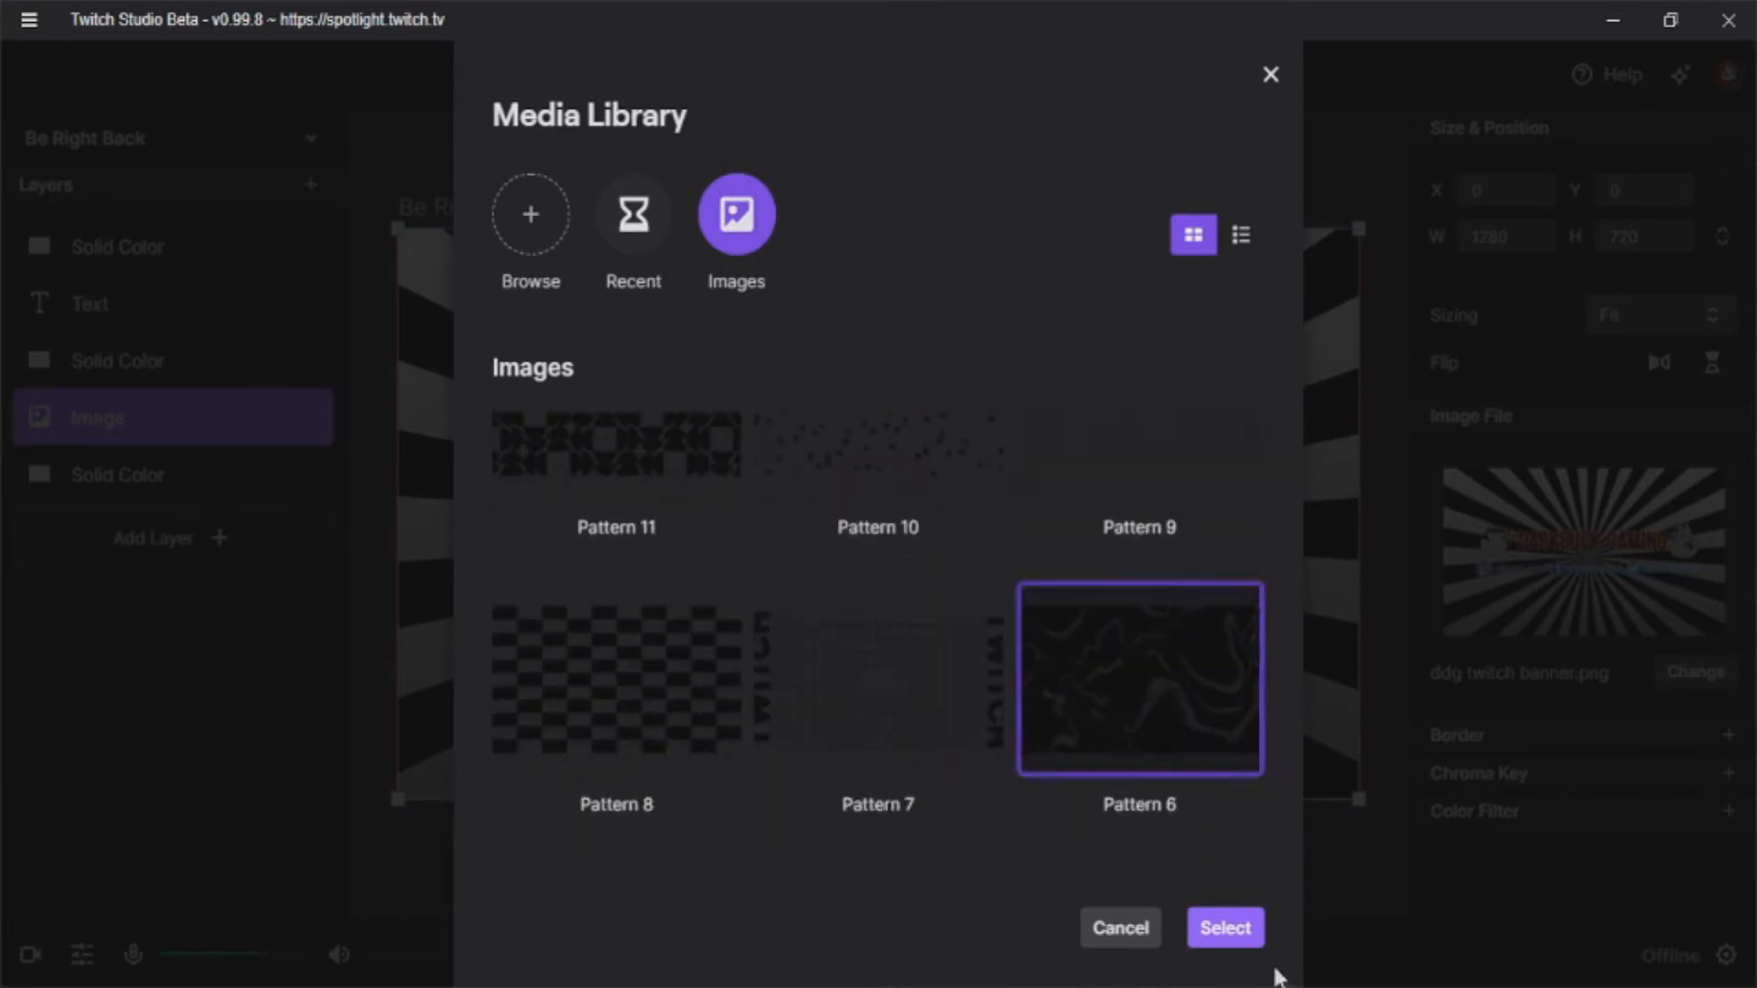
{"action": "left_click", "coordinate": [1231, 925]}
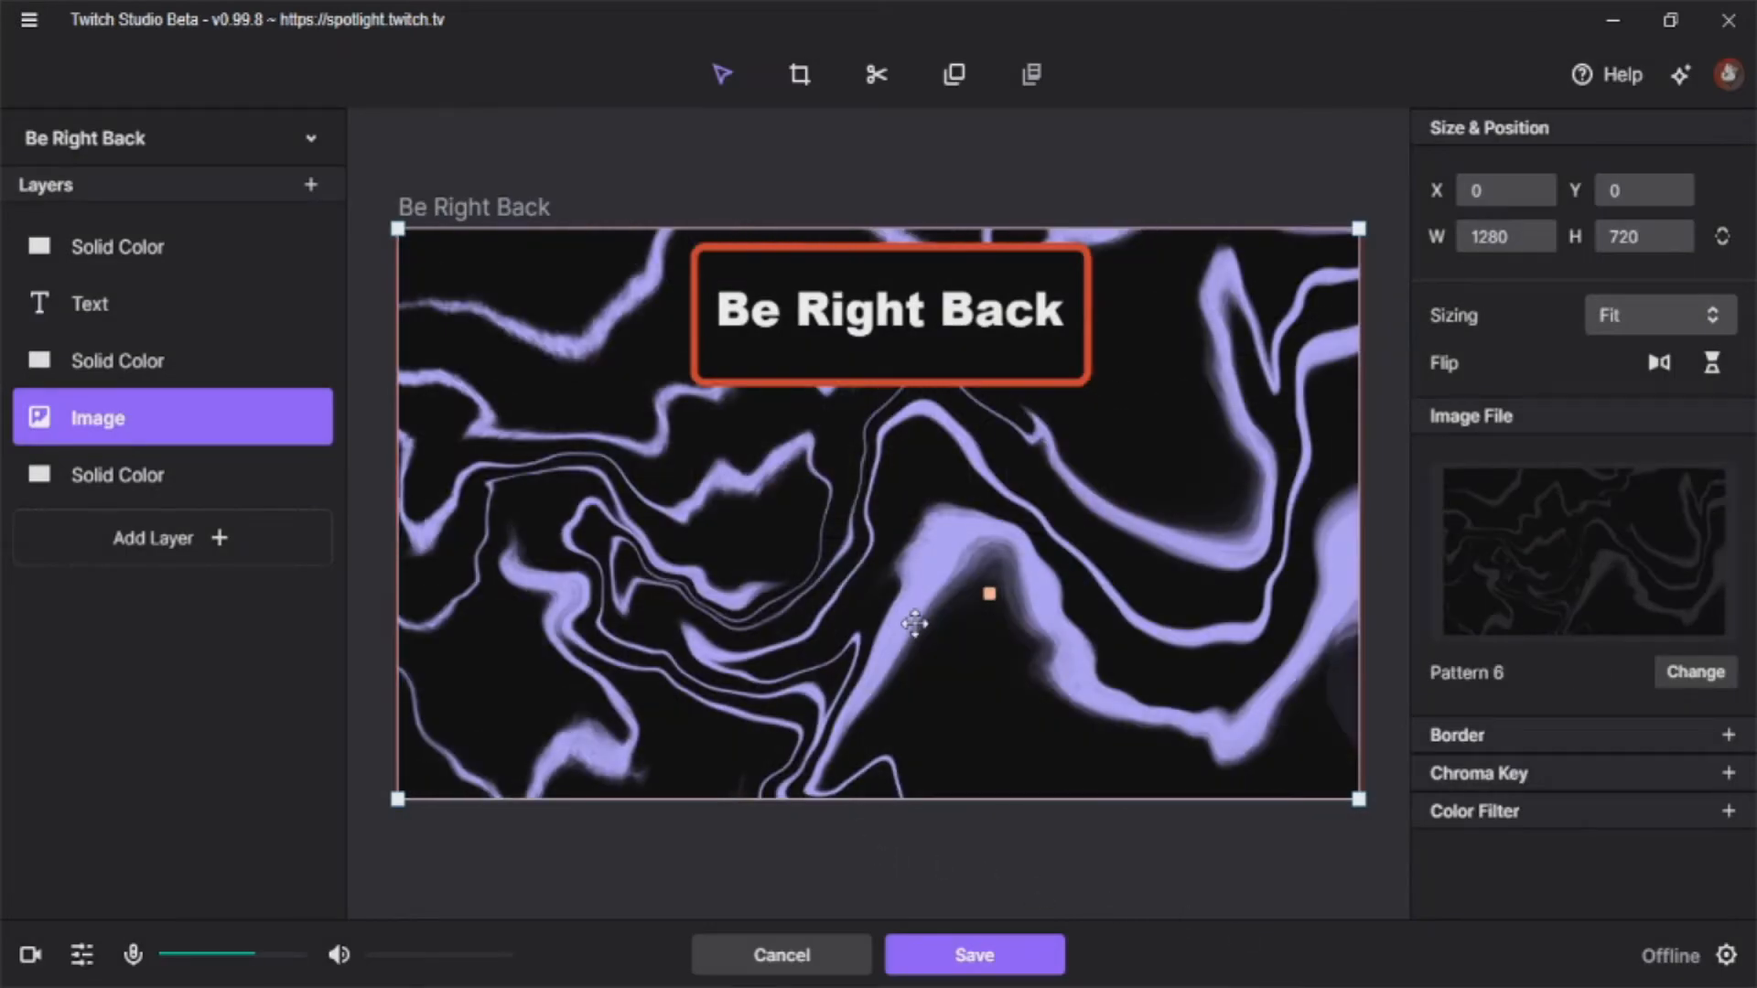
Step: Move the black box to X 396, Y 303 and its Be Right Back text to X 426, Y 334
{"action": "left_click", "coordinate": [713, 268]}
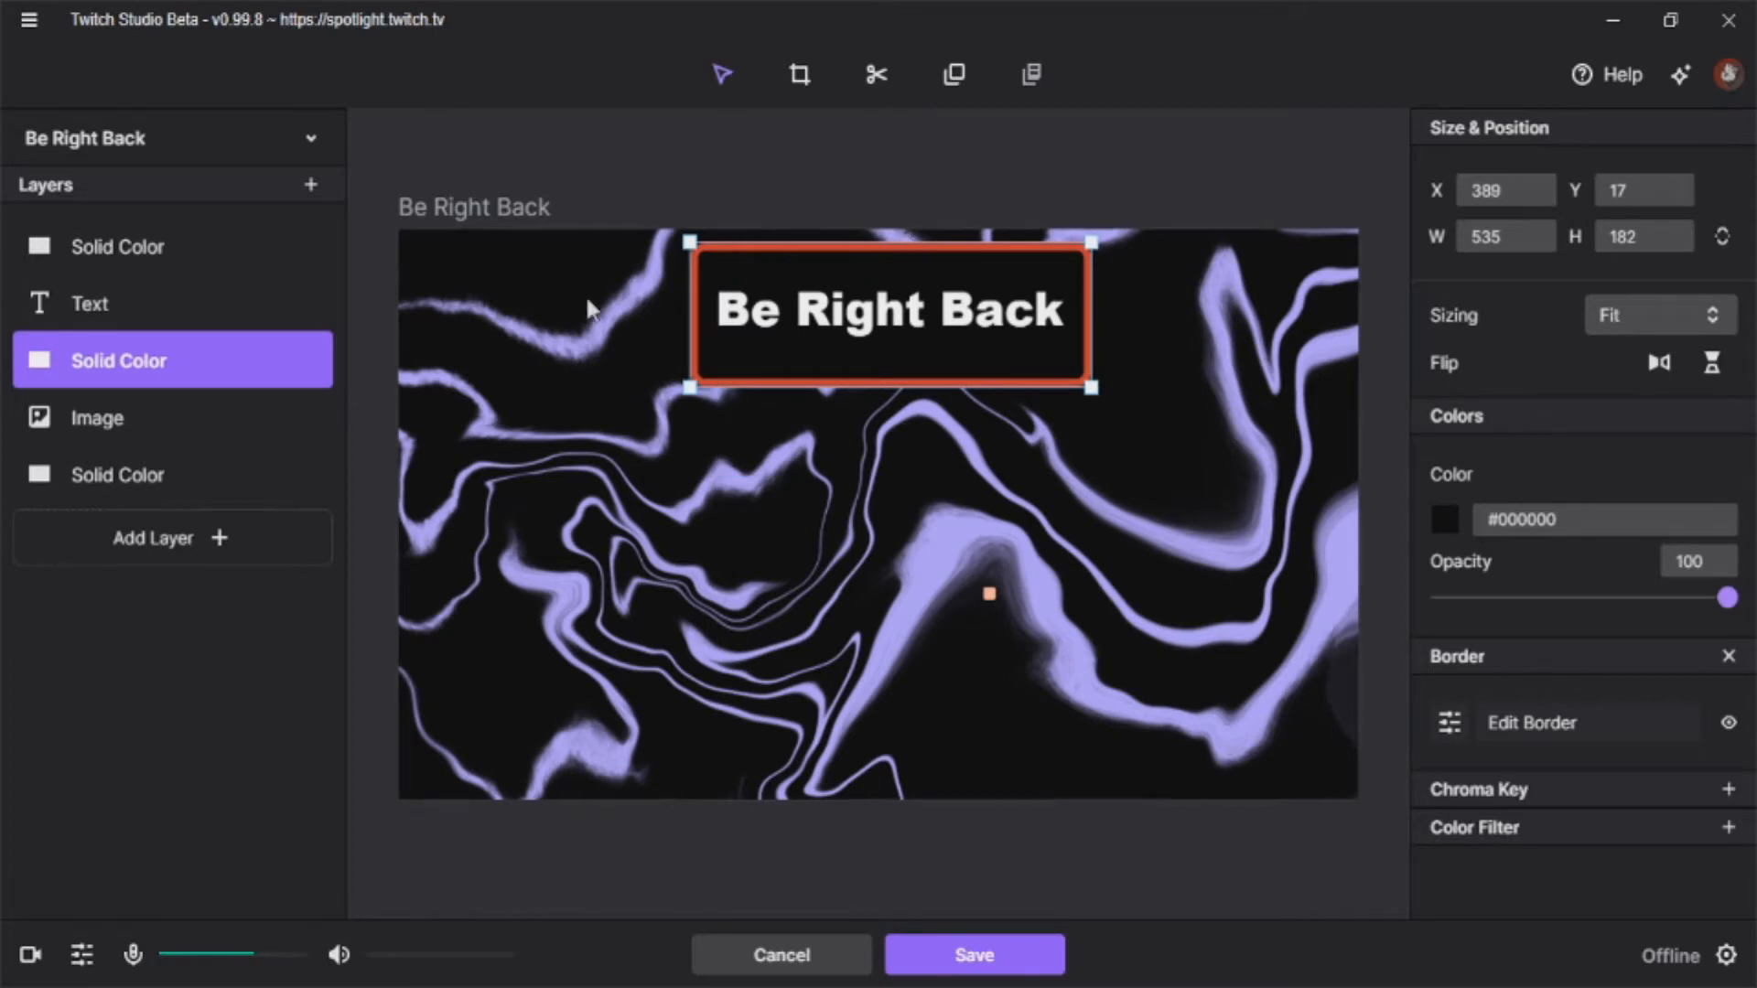
{"action": "left_click_drag", "start_coordinate": [730, 254], "coordinate": [731, 492]}
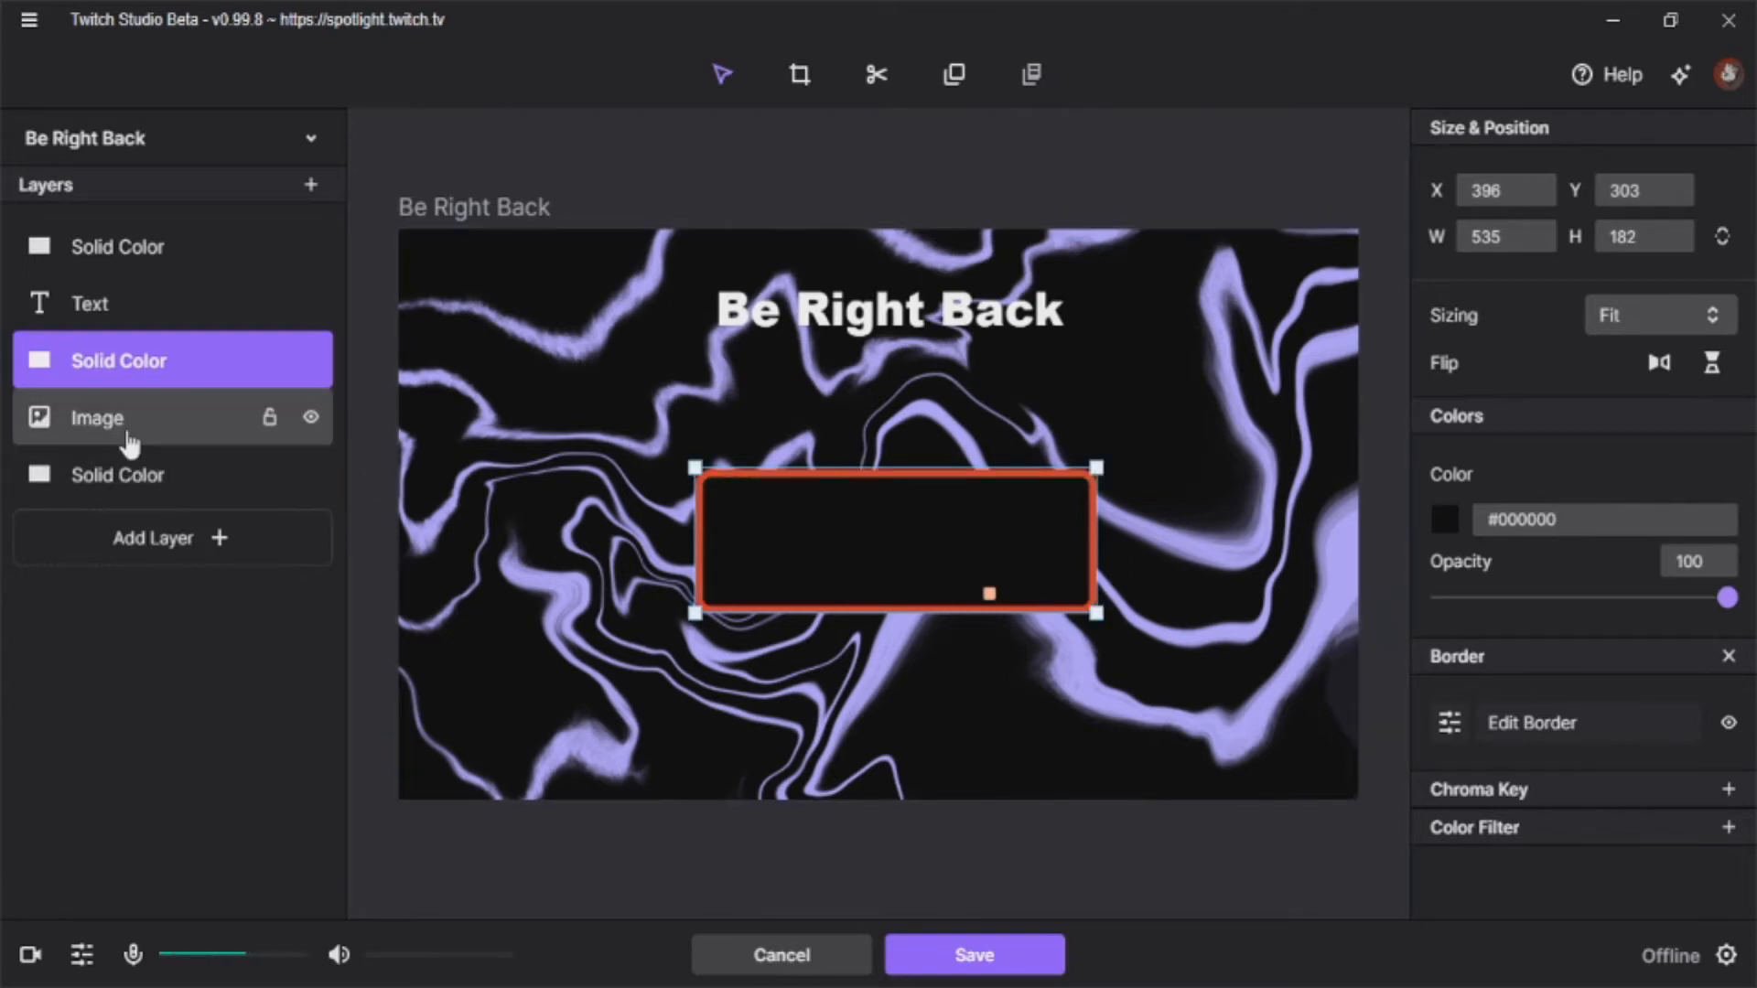
{"action": "left_click", "coordinate": [125, 309]}
{"action": "left_click_drag", "start_coordinate": [927, 315], "coordinate": [960, 534]}
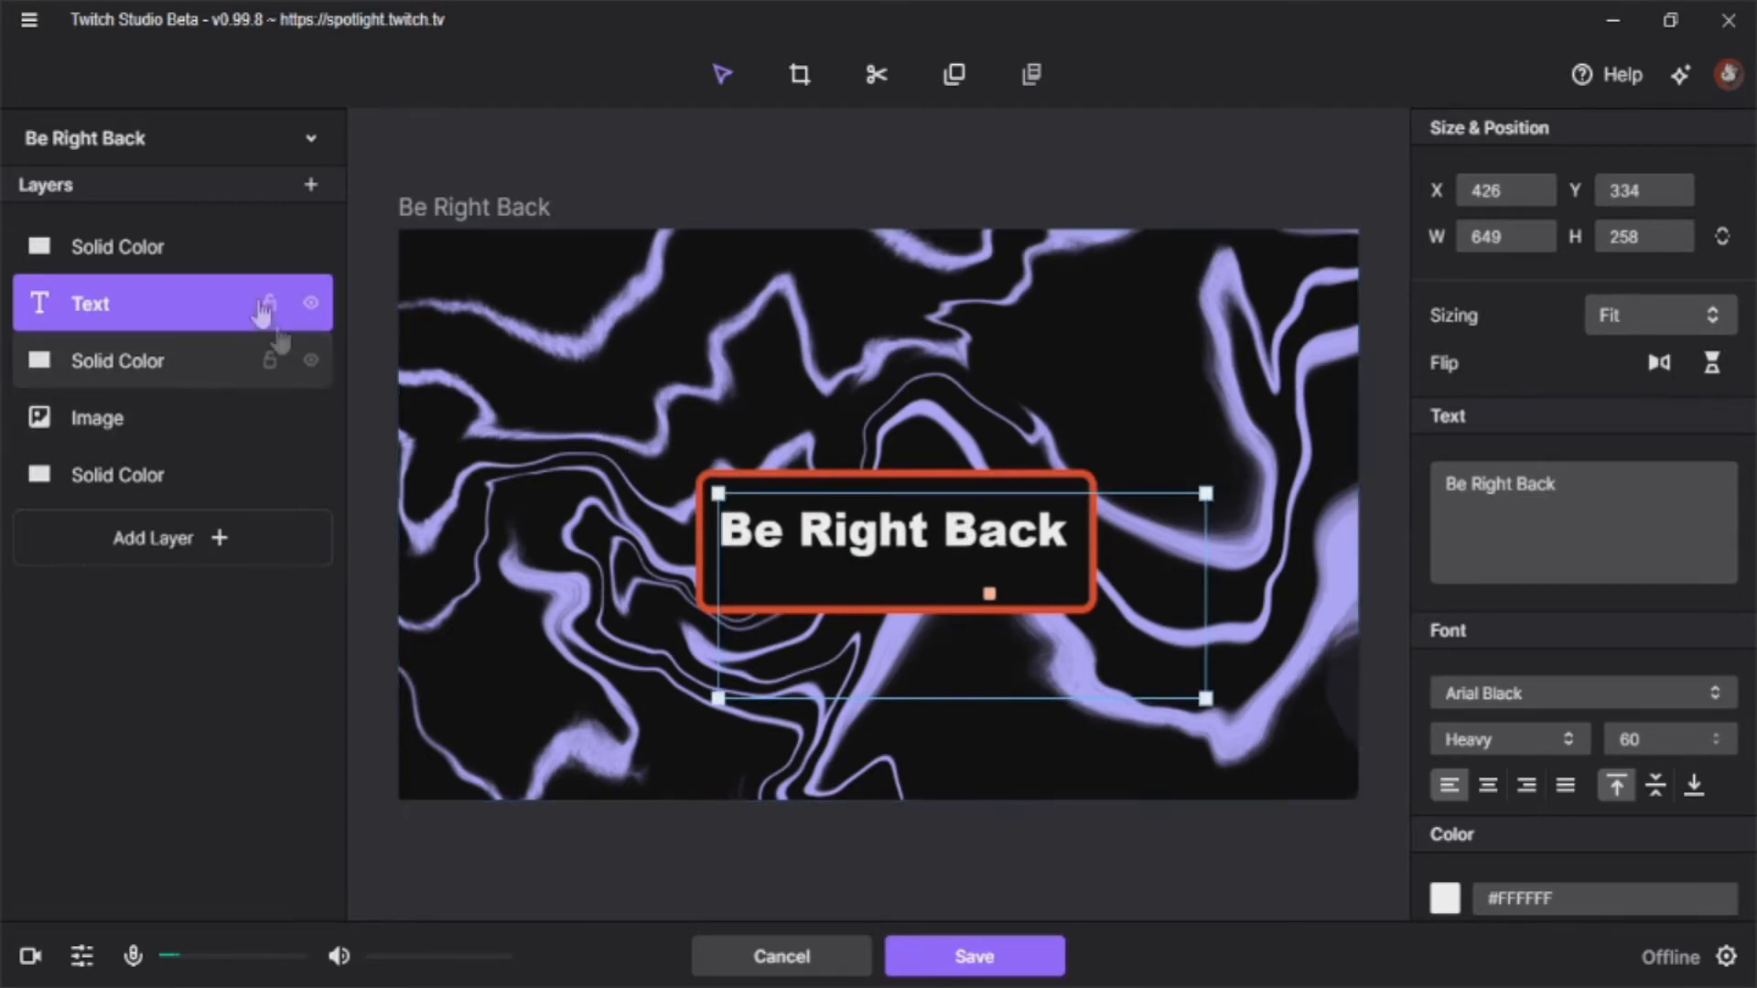
Step: Set the border opacity and border size of the black Solid Color box behind the text to 0
{"action": "left_click", "coordinate": [145, 360]}
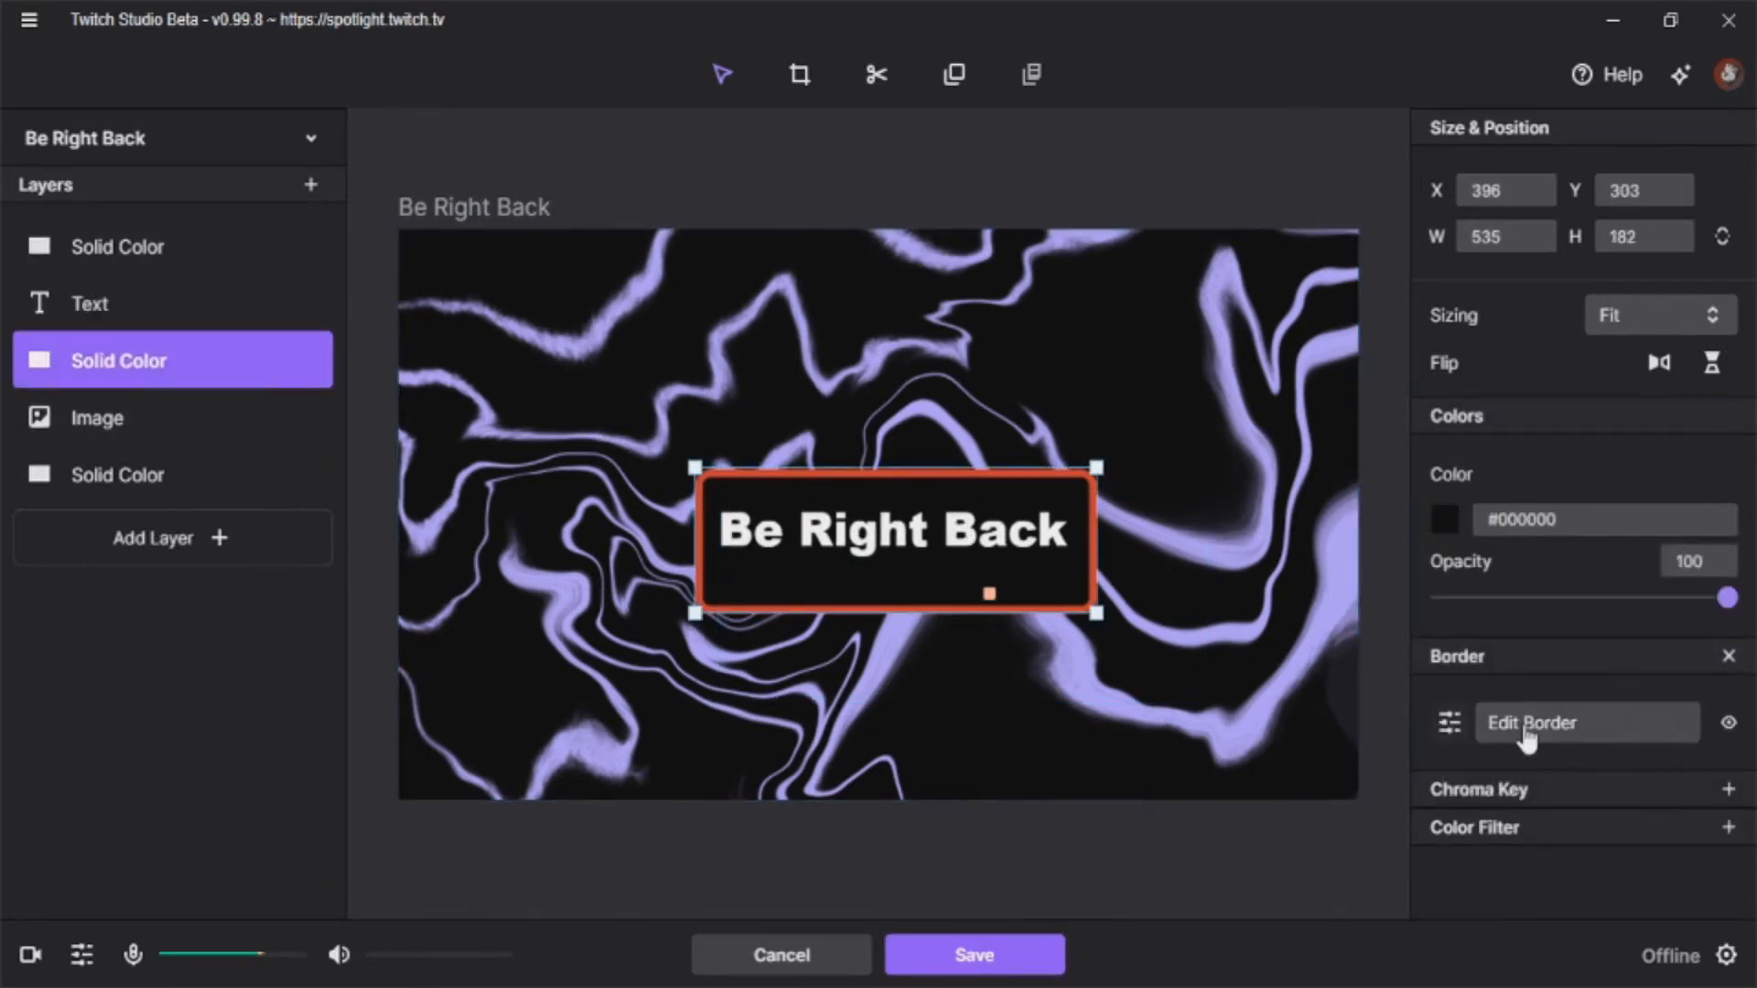
{"action": "left_click", "coordinate": [1451, 723]}
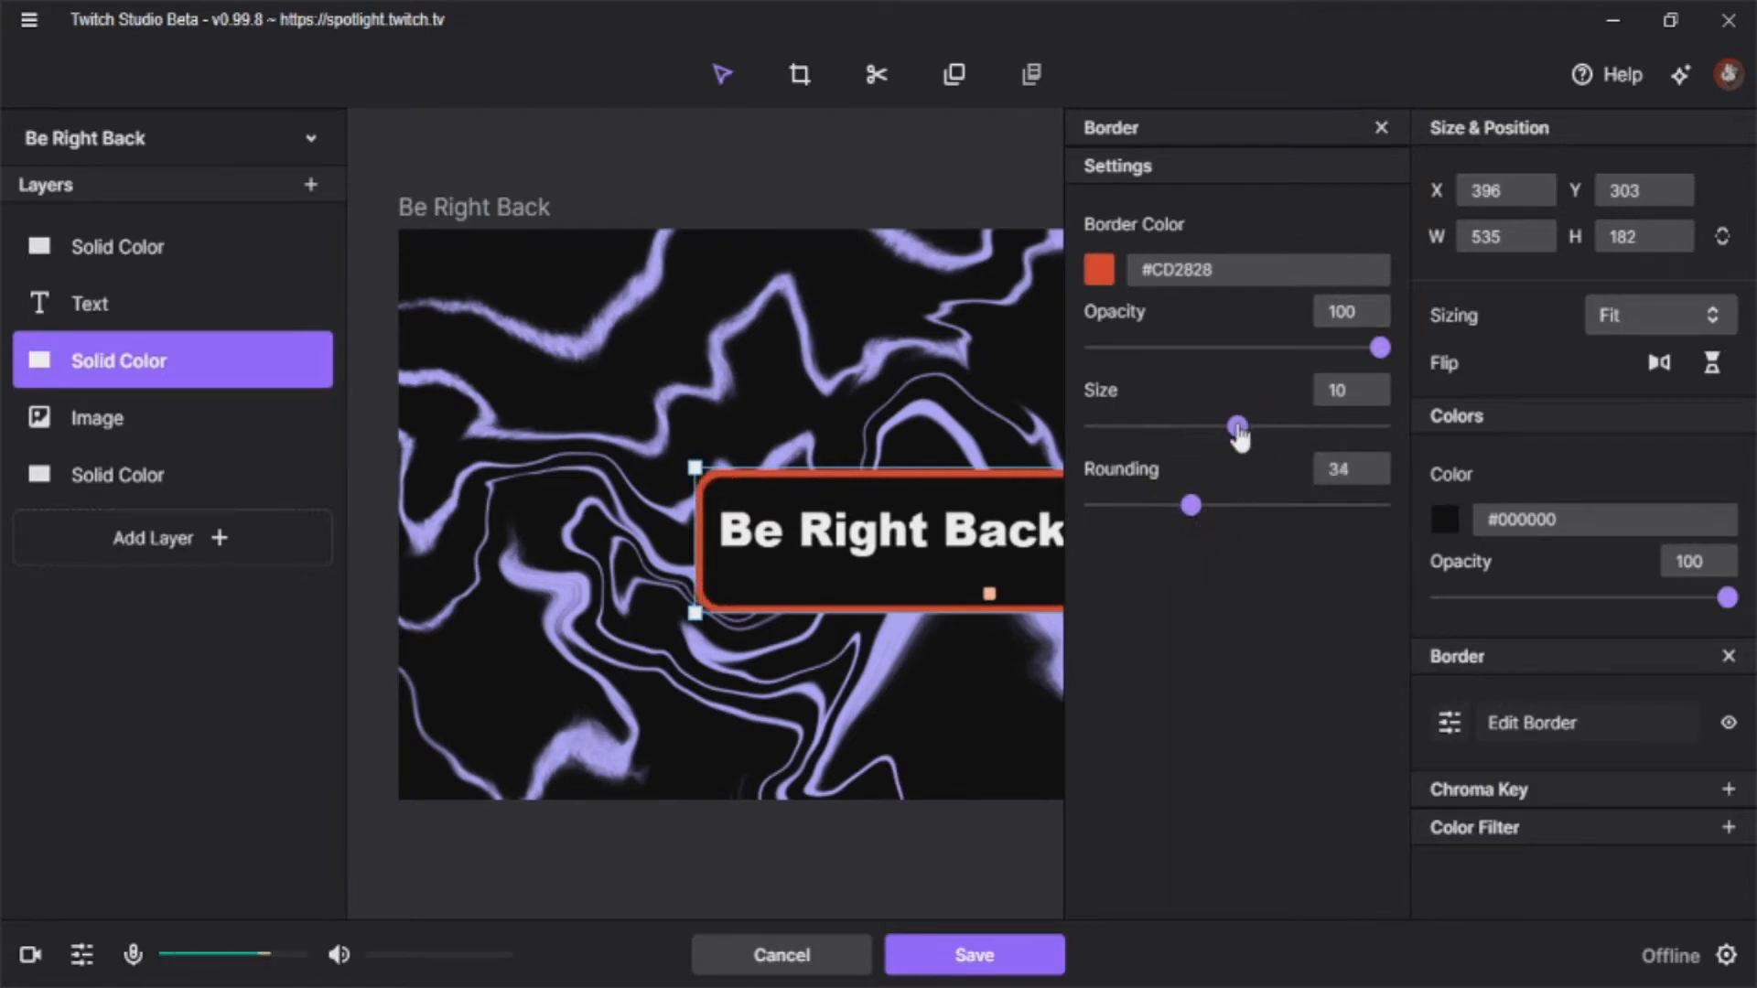
{"action": "left_click_drag", "start_coordinate": [1138, 430], "coordinate": [1095, 427]}
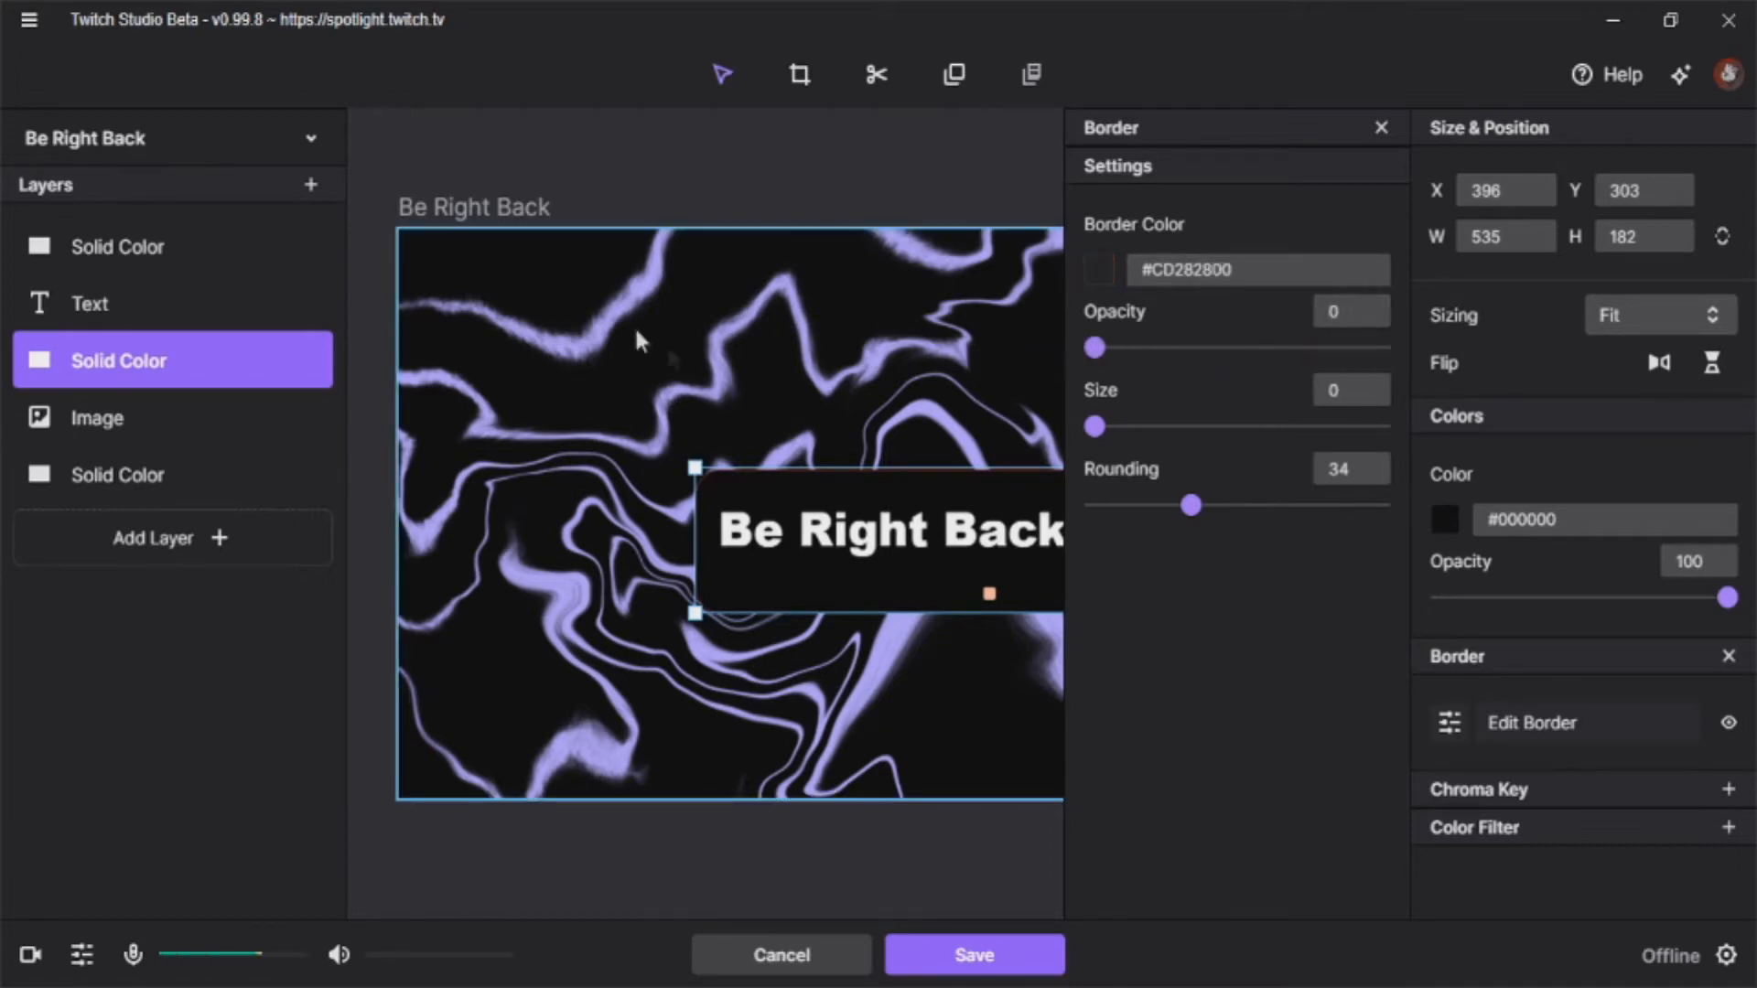
Step: Nudge the Text layer to X 425 and shrink the black box behind it to 535 by 180 at X 396, Y 305
{"action": "left_click", "coordinate": [898, 747]}
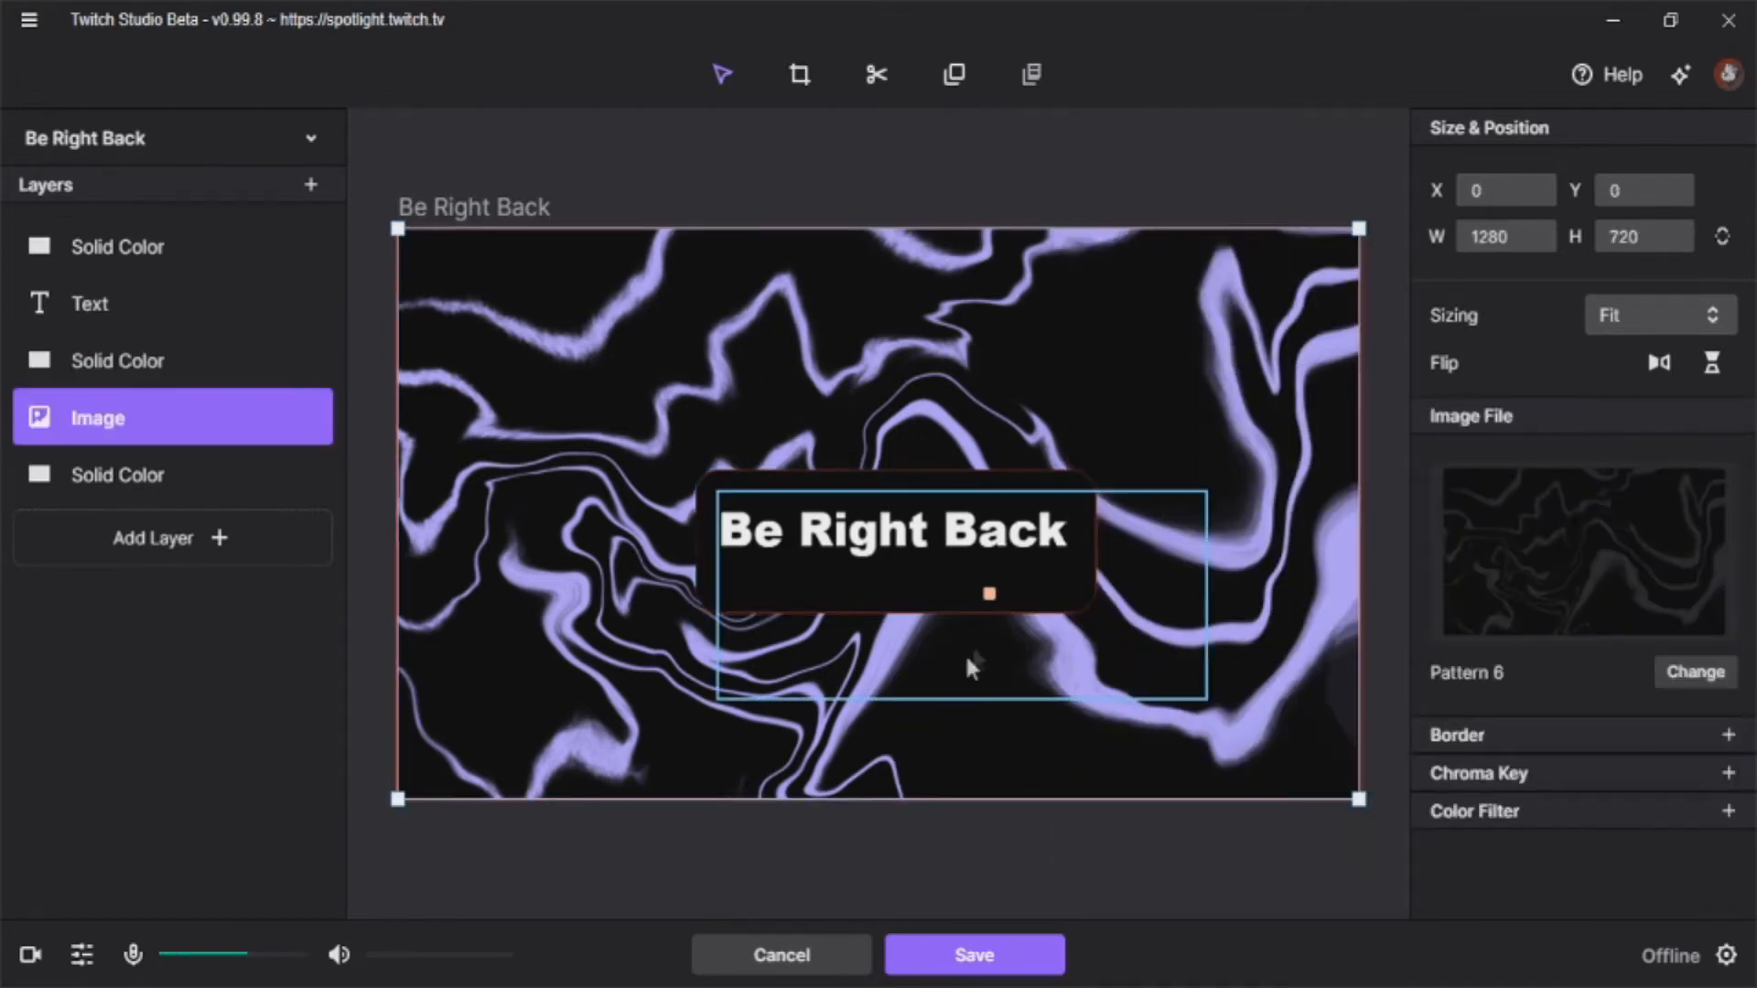
{"action": "left_click", "coordinate": [916, 483]}
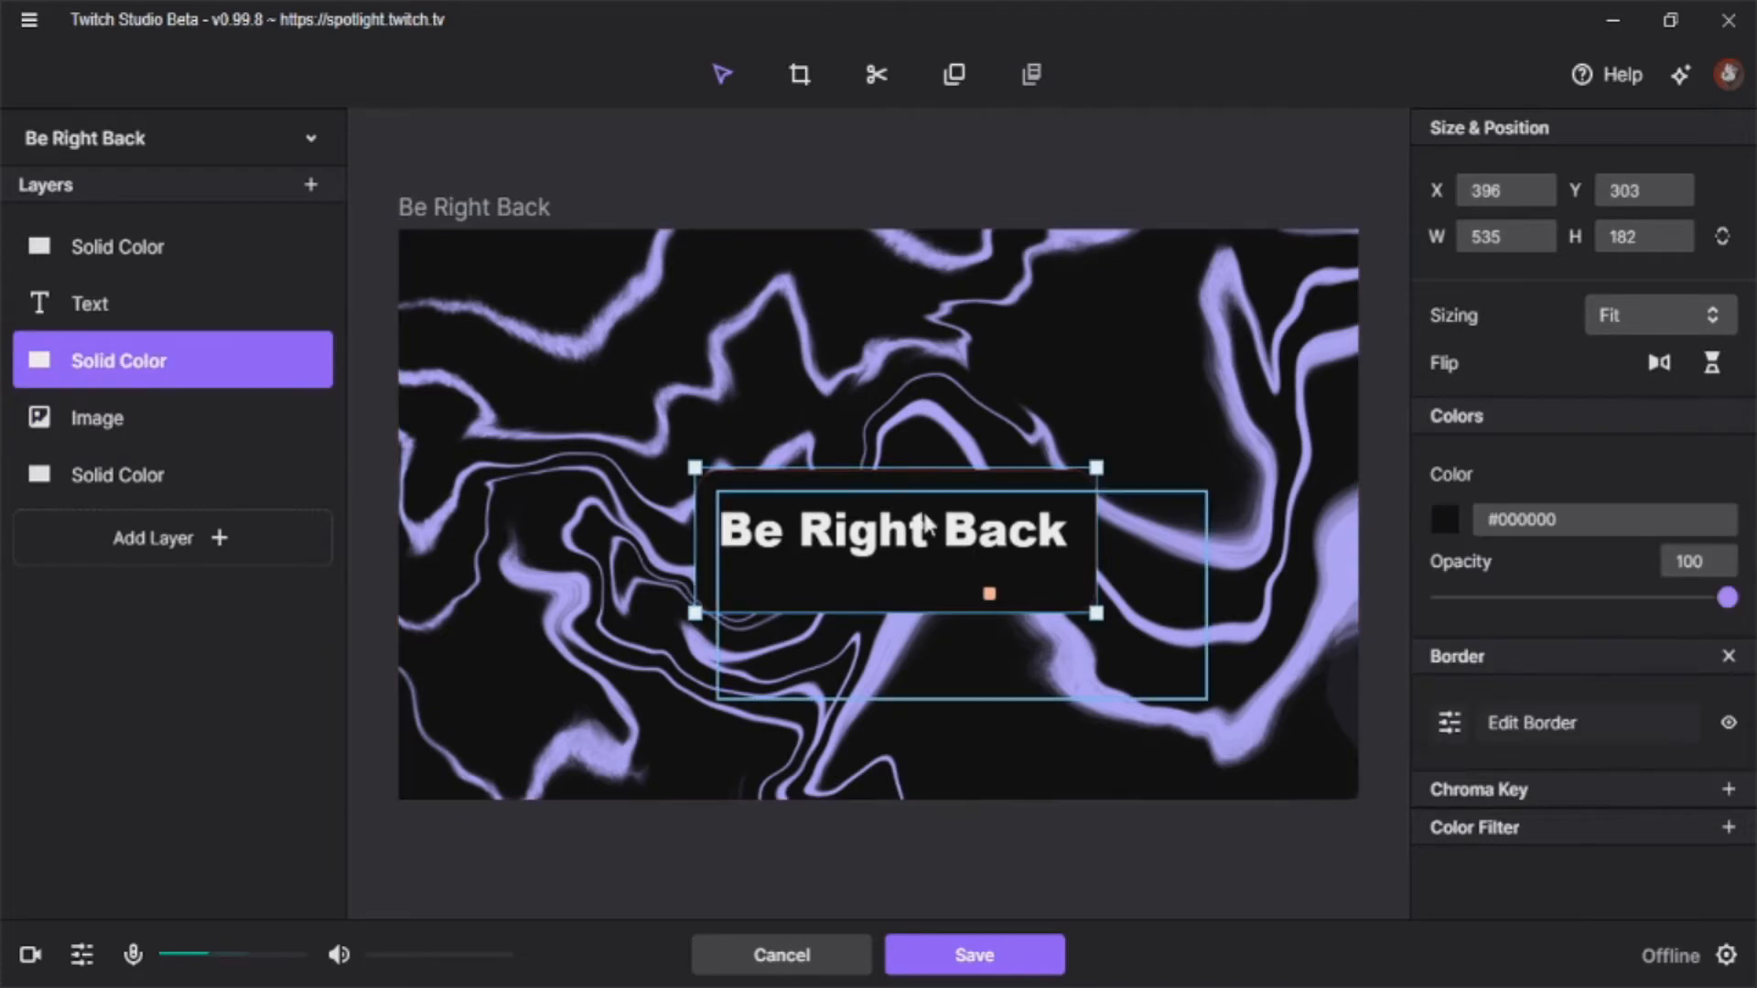
{"action": "left_click", "coordinate": [917, 513]}
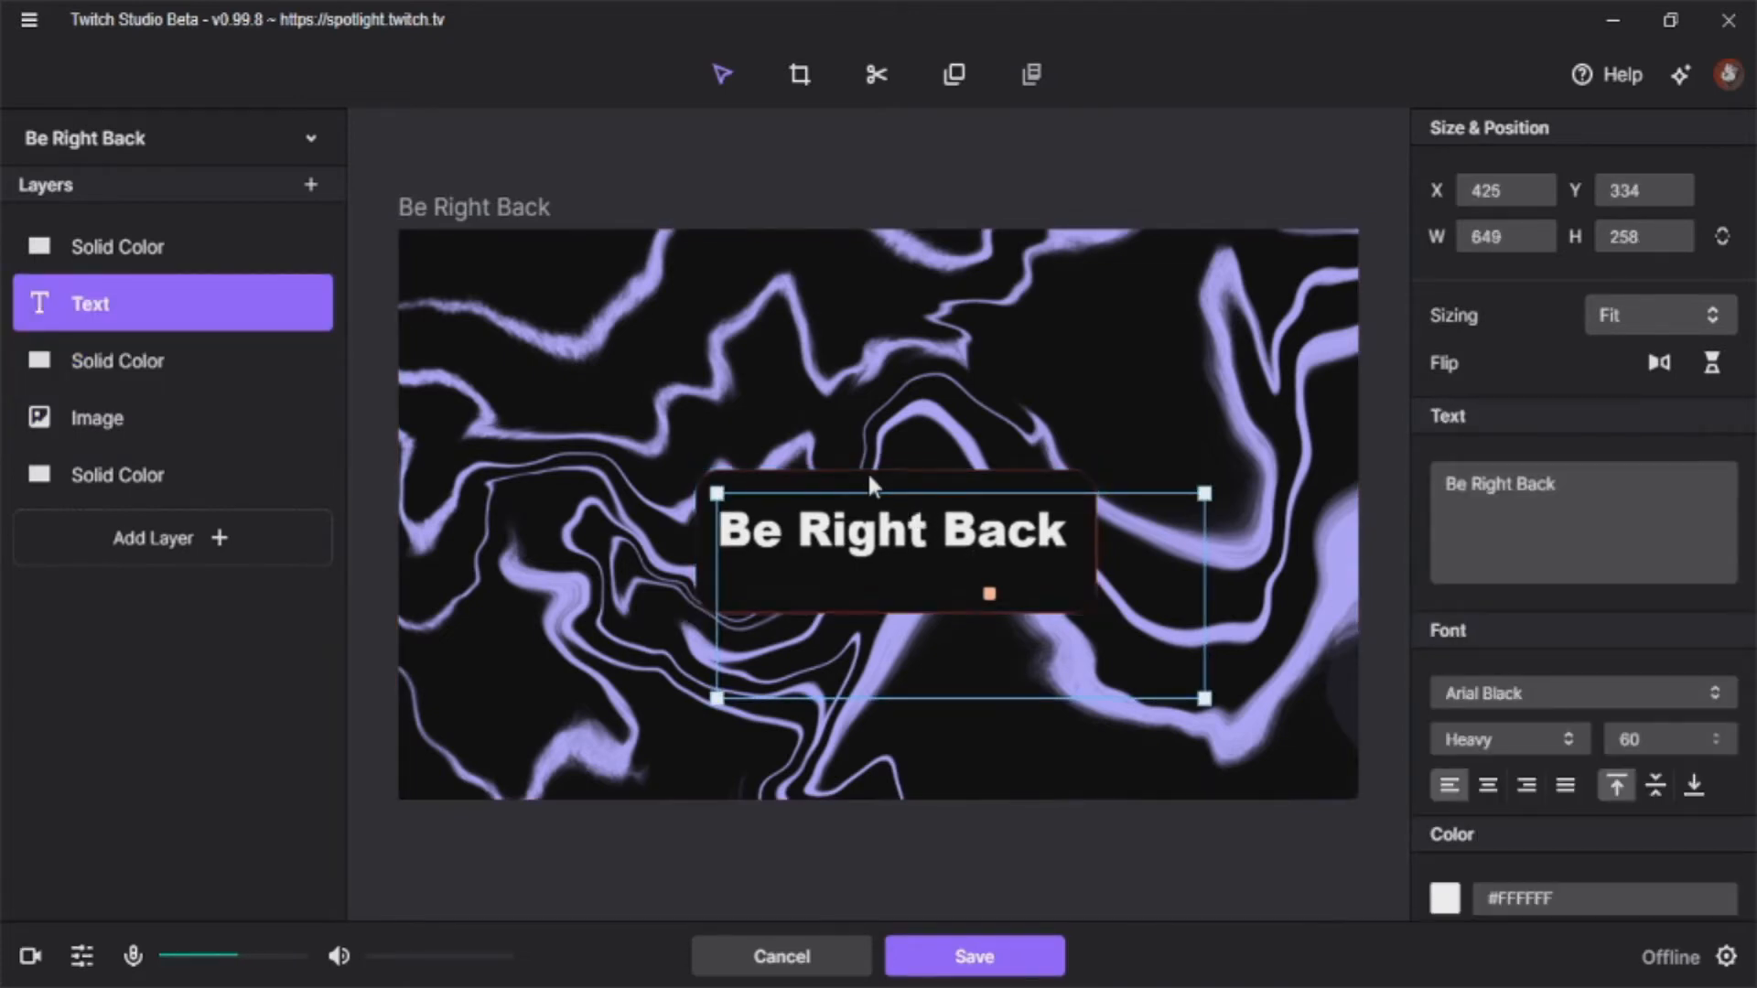
{"action": "mouse_move", "coordinate": [865, 470]}
{"action": "left_mouse_down"}
{"action": "mouse_move", "coordinate": [866, 455]}
{"action": "mouse_move", "coordinate": [878, 481]}
{"action": "left_mouse_up"}
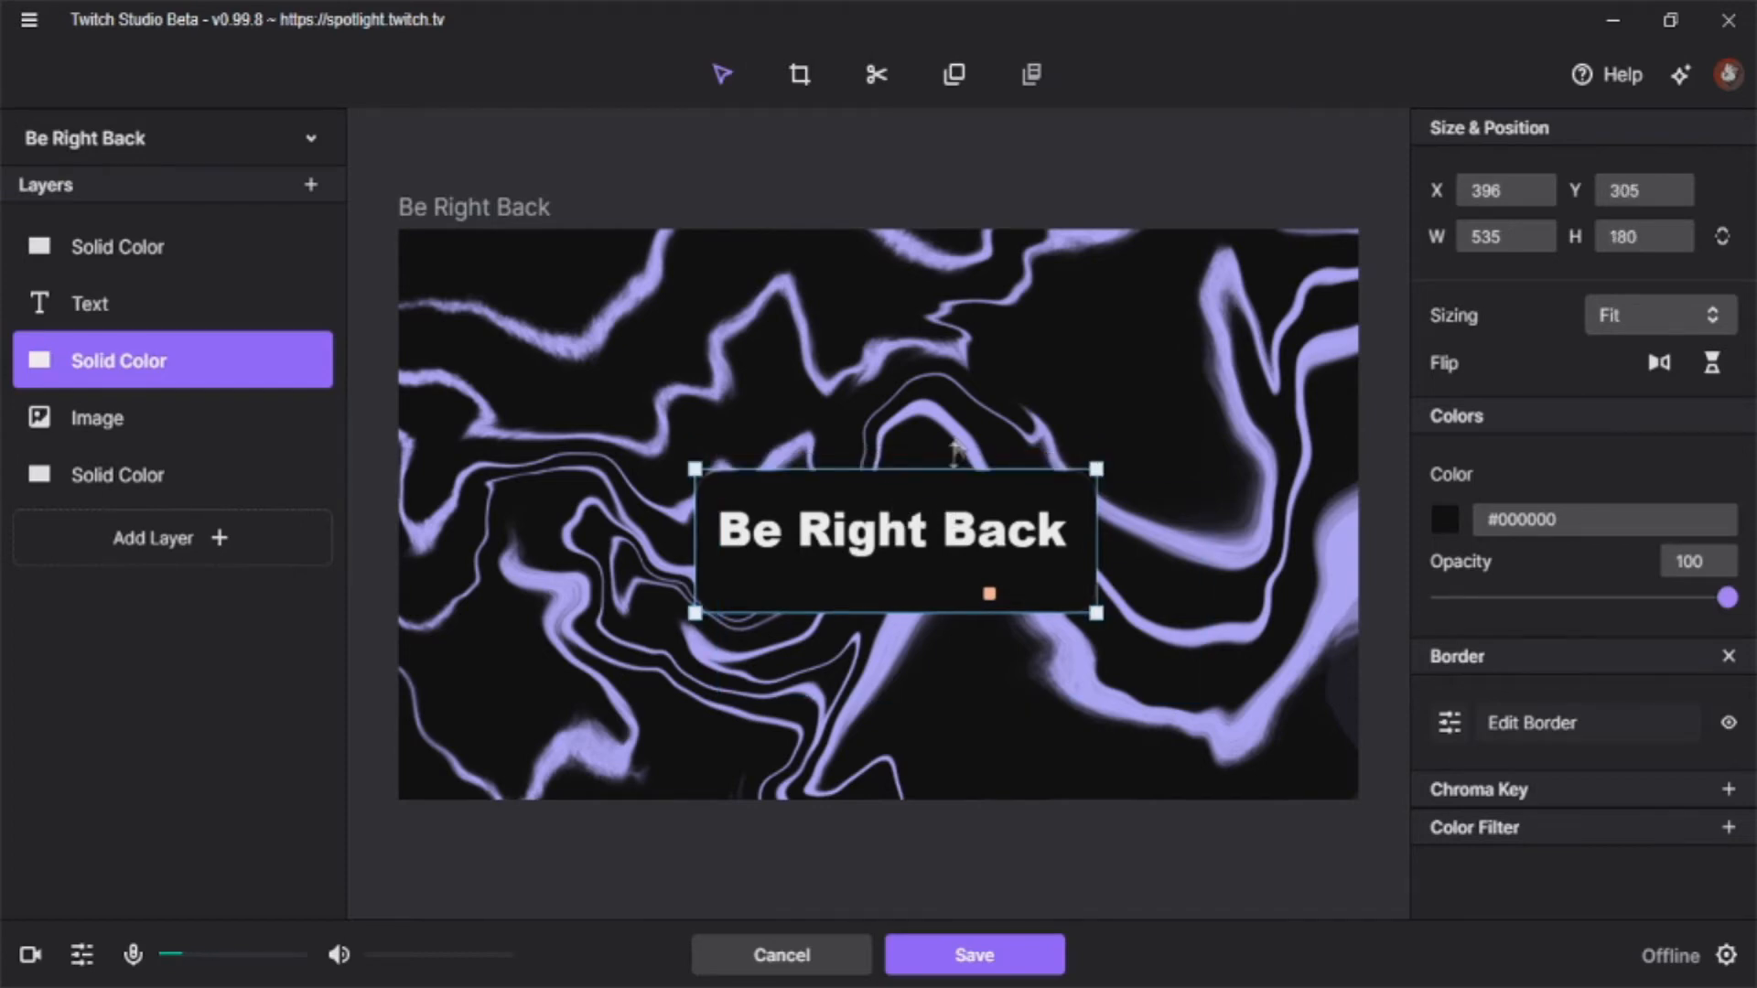
{"action": "left_click", "coordinate": [953, 417]}
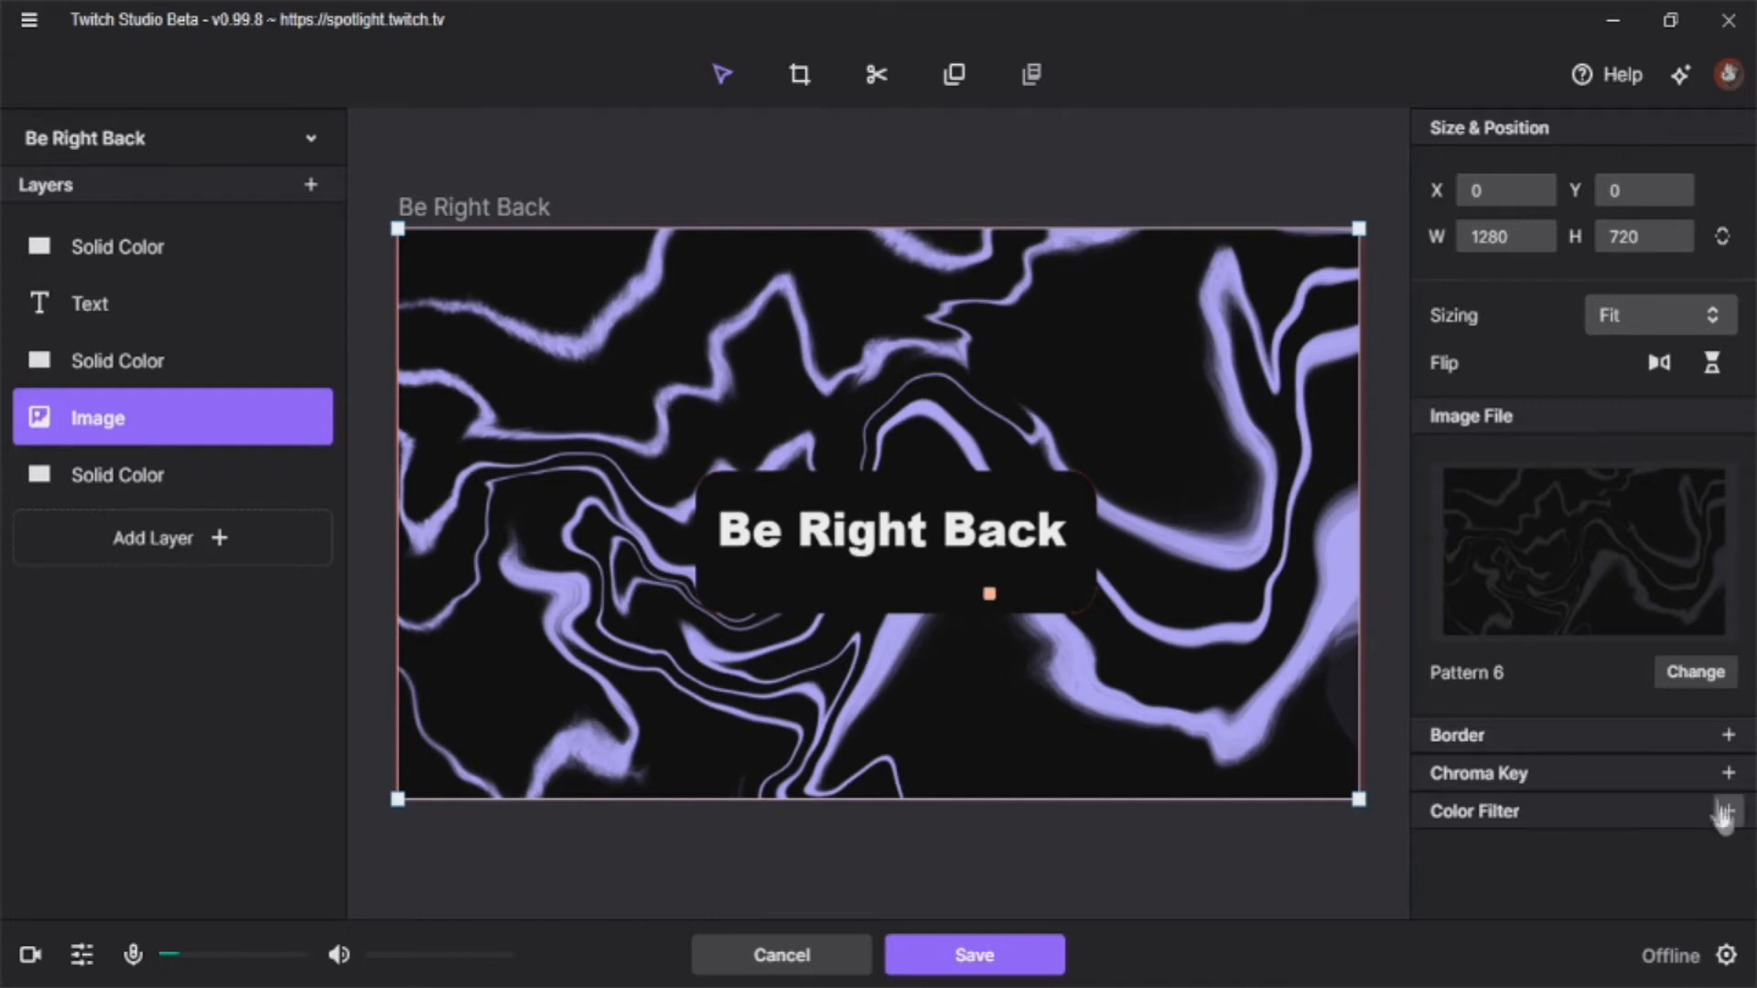
{"action": "left_click", "coordinate": [1729, 738]}
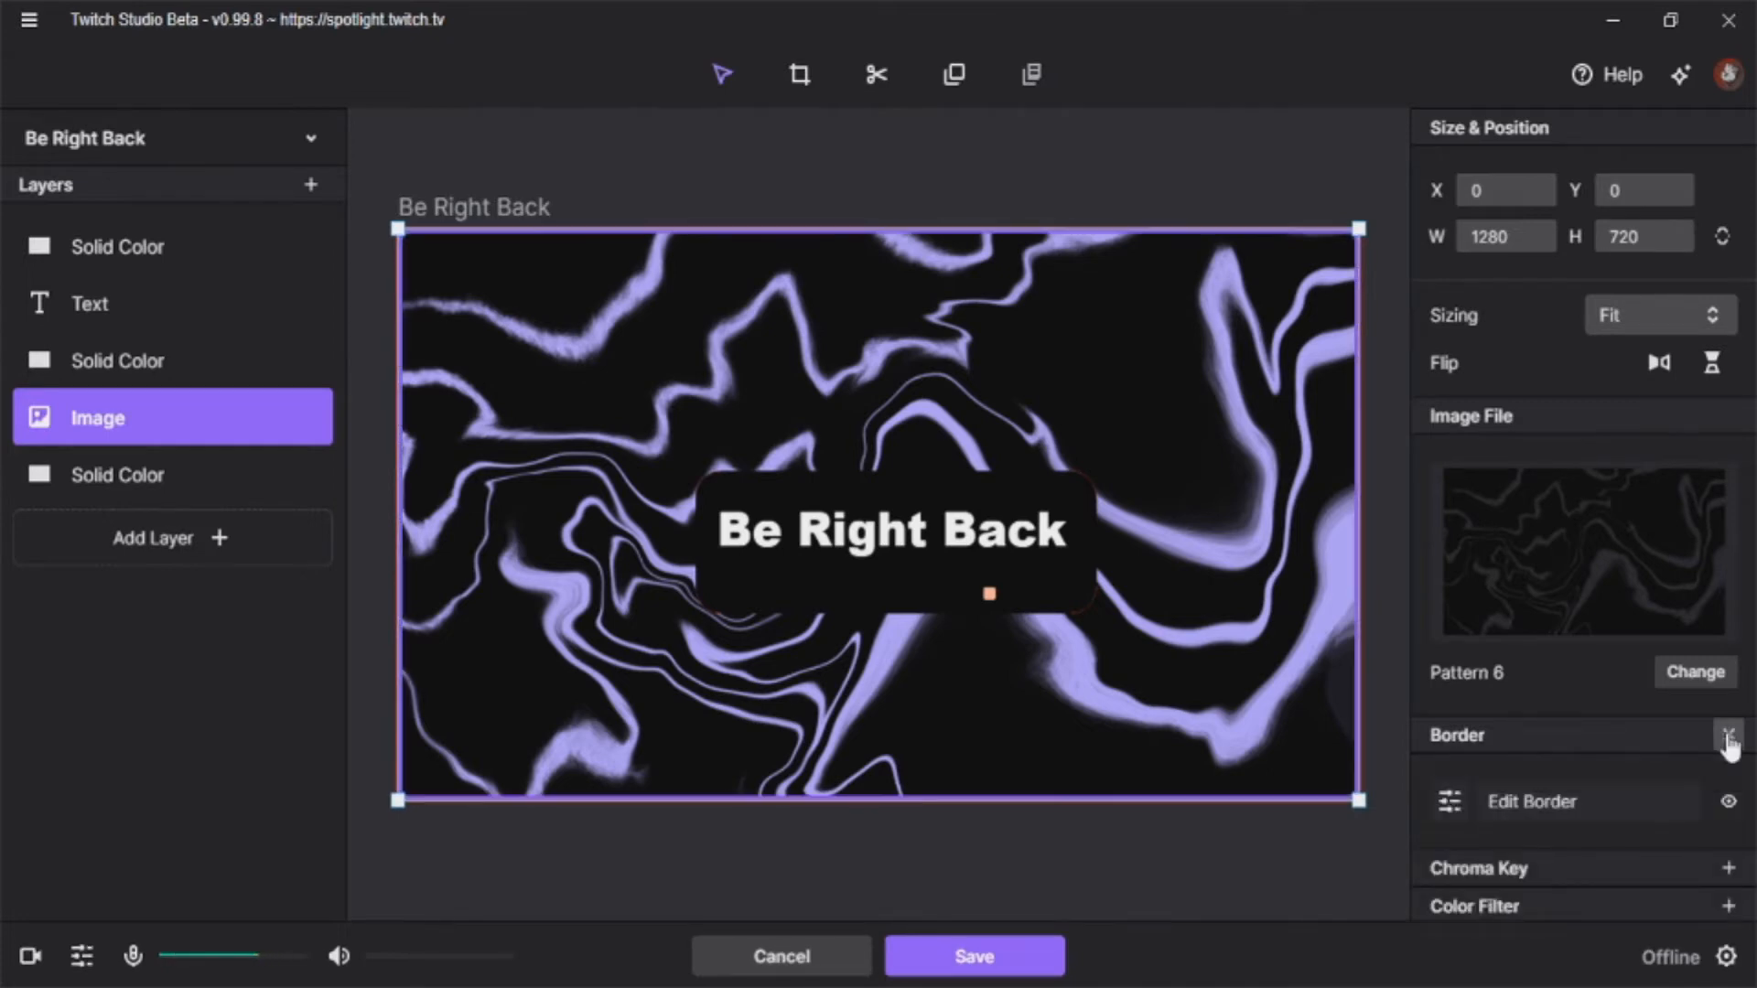
{"action": "left_click", "coordinate": [1728, 738]}
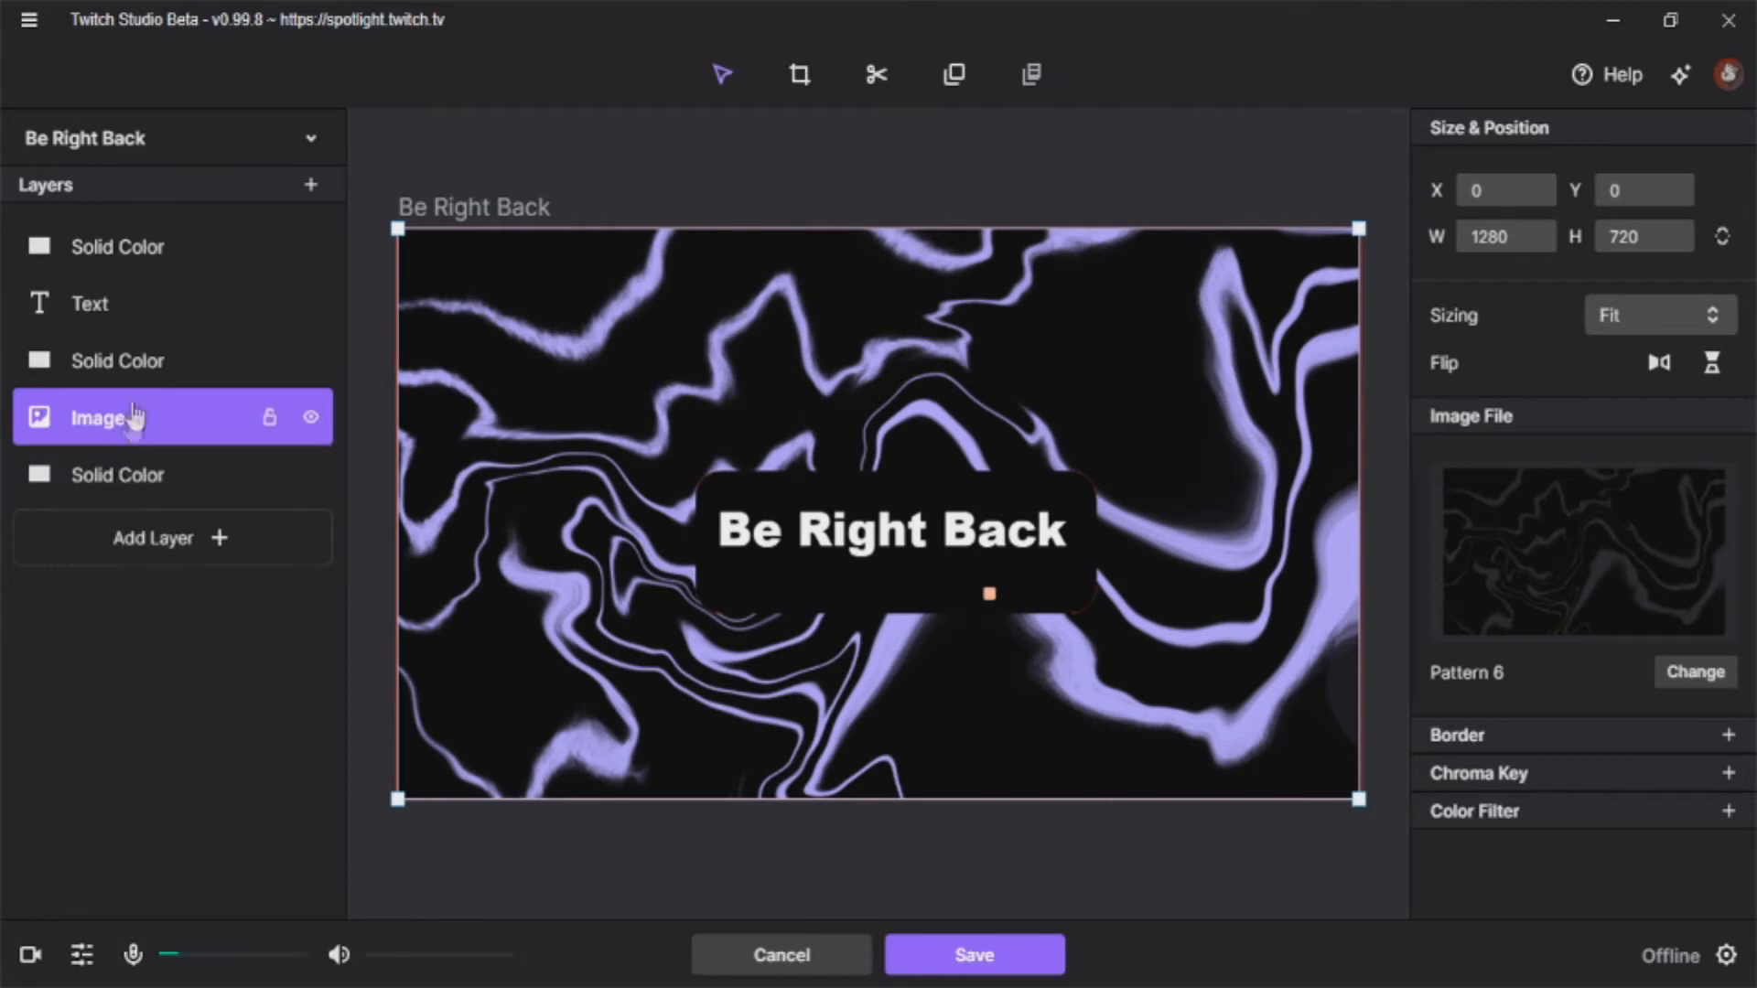
{"action": "left_click", "coordinate": [141, 483]}
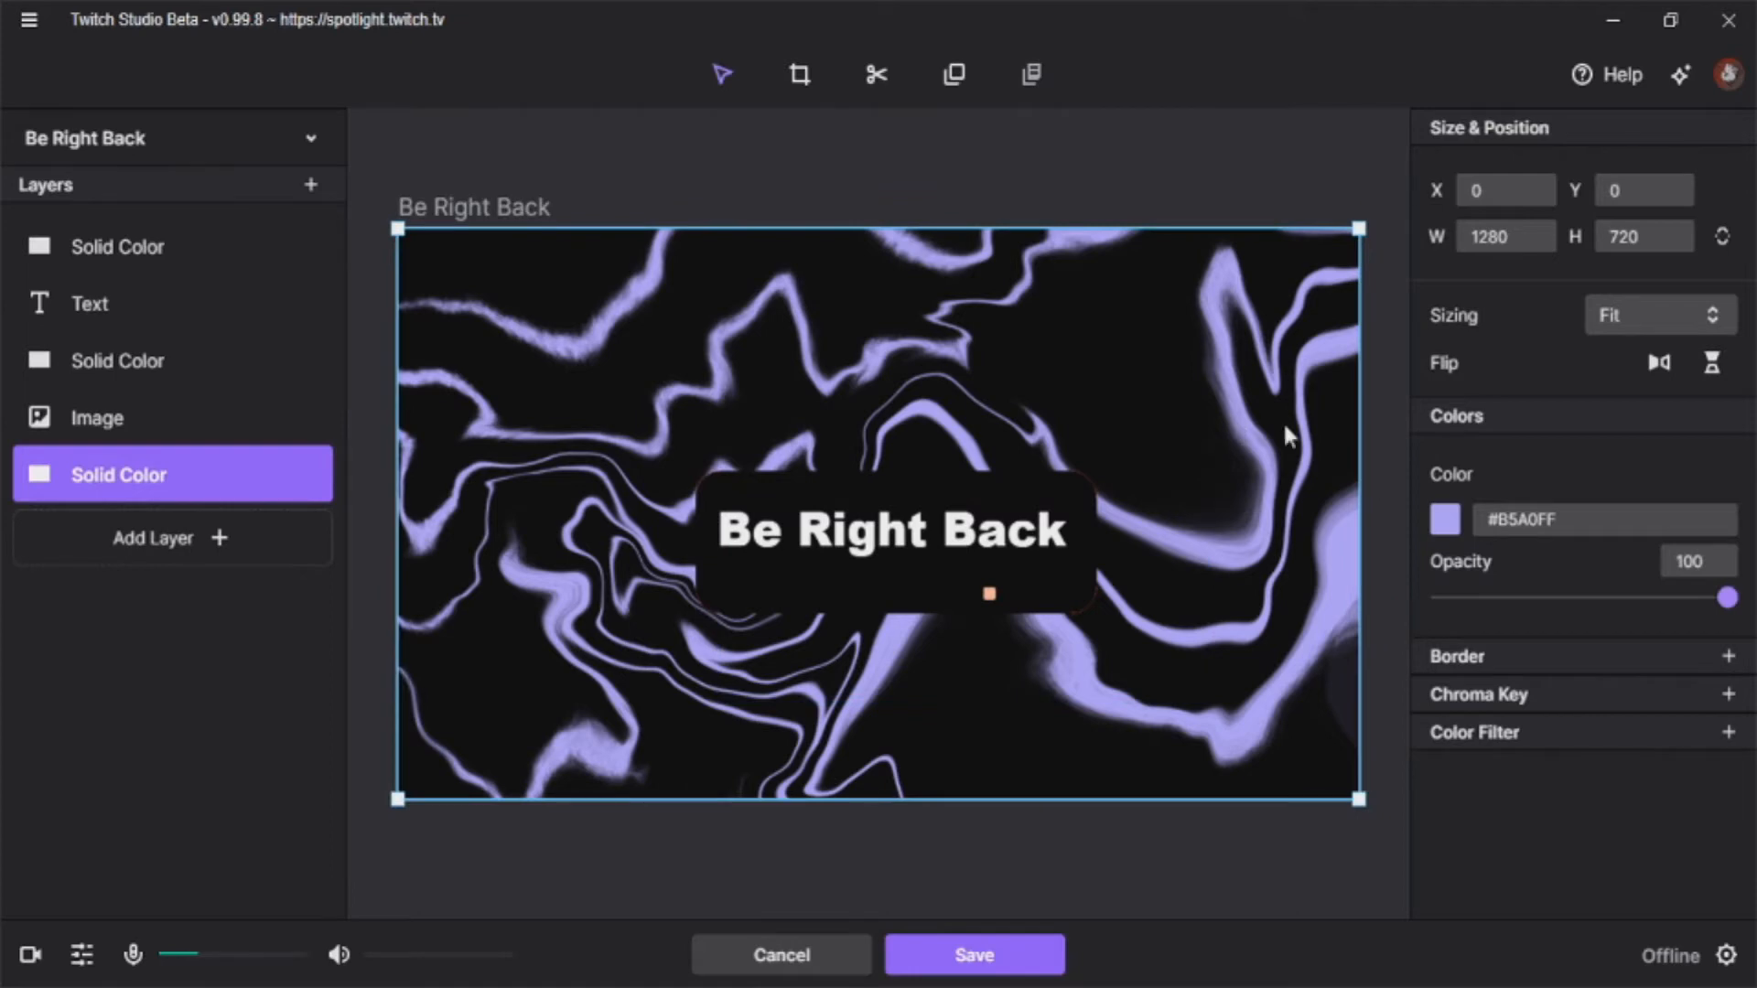
Step: Set the border color of the black box behind the text to fully transparent black, #00000000
{"action": "left_click", "coordinate": [1083, 547]}
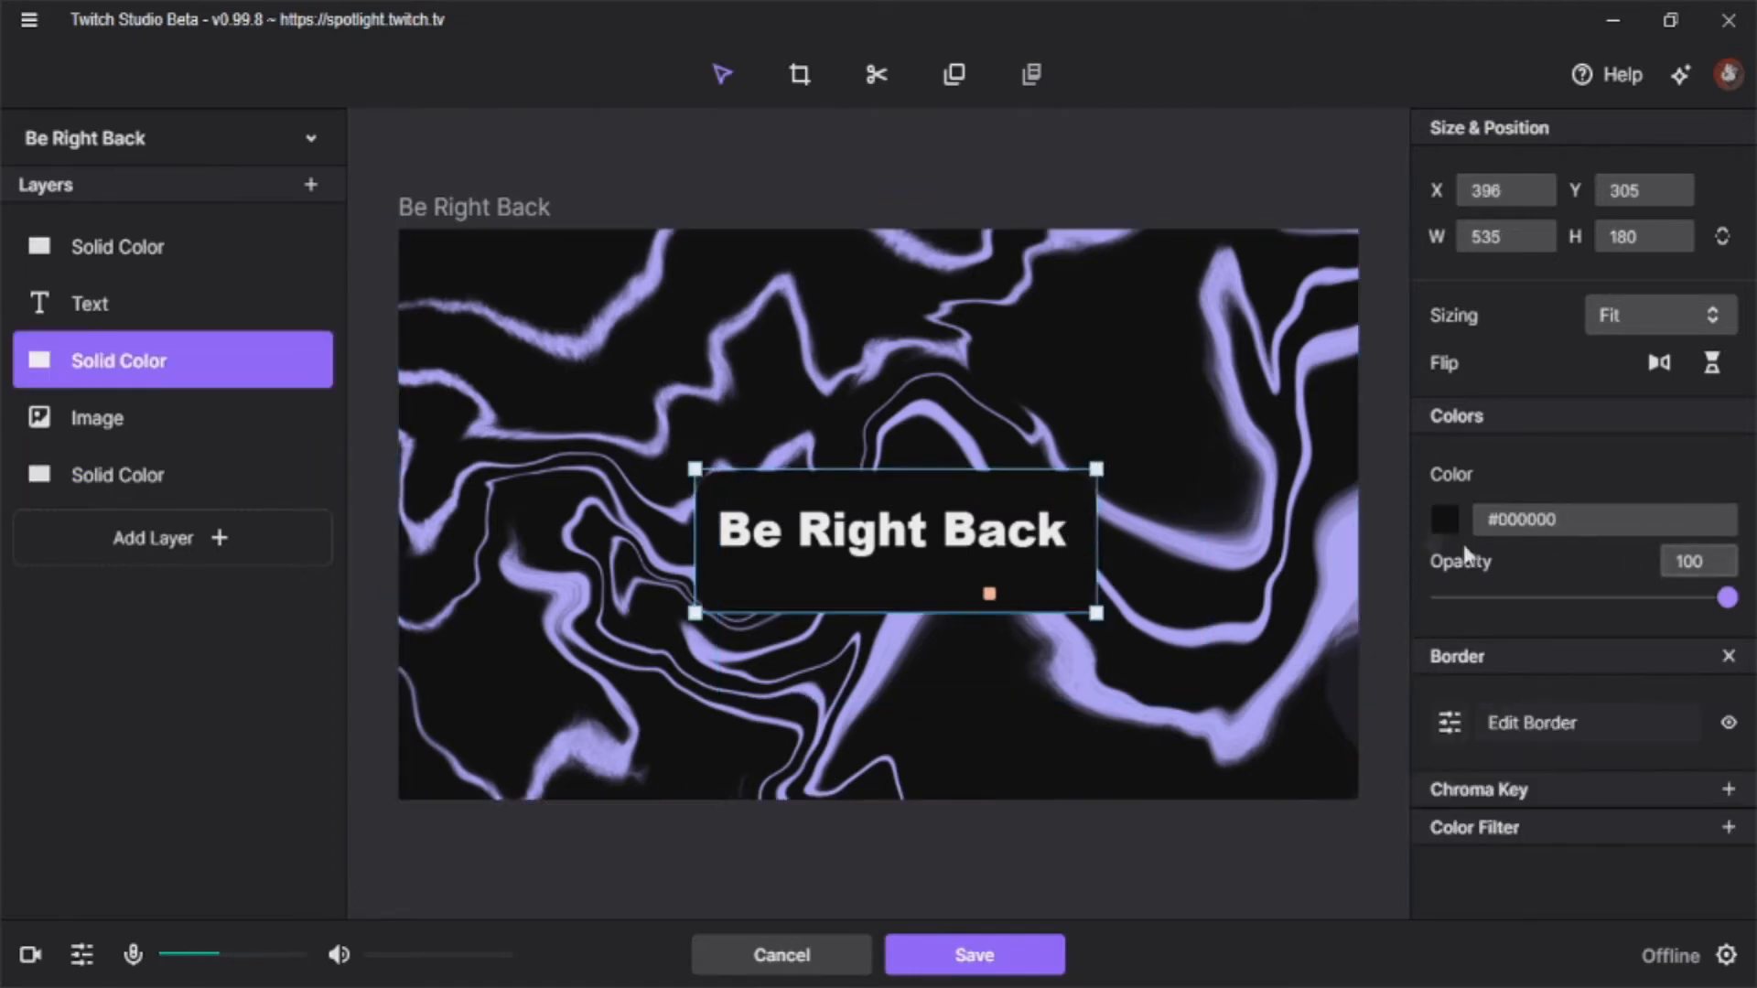
{"action": "left_click", "coordinate": [1527, 730]}
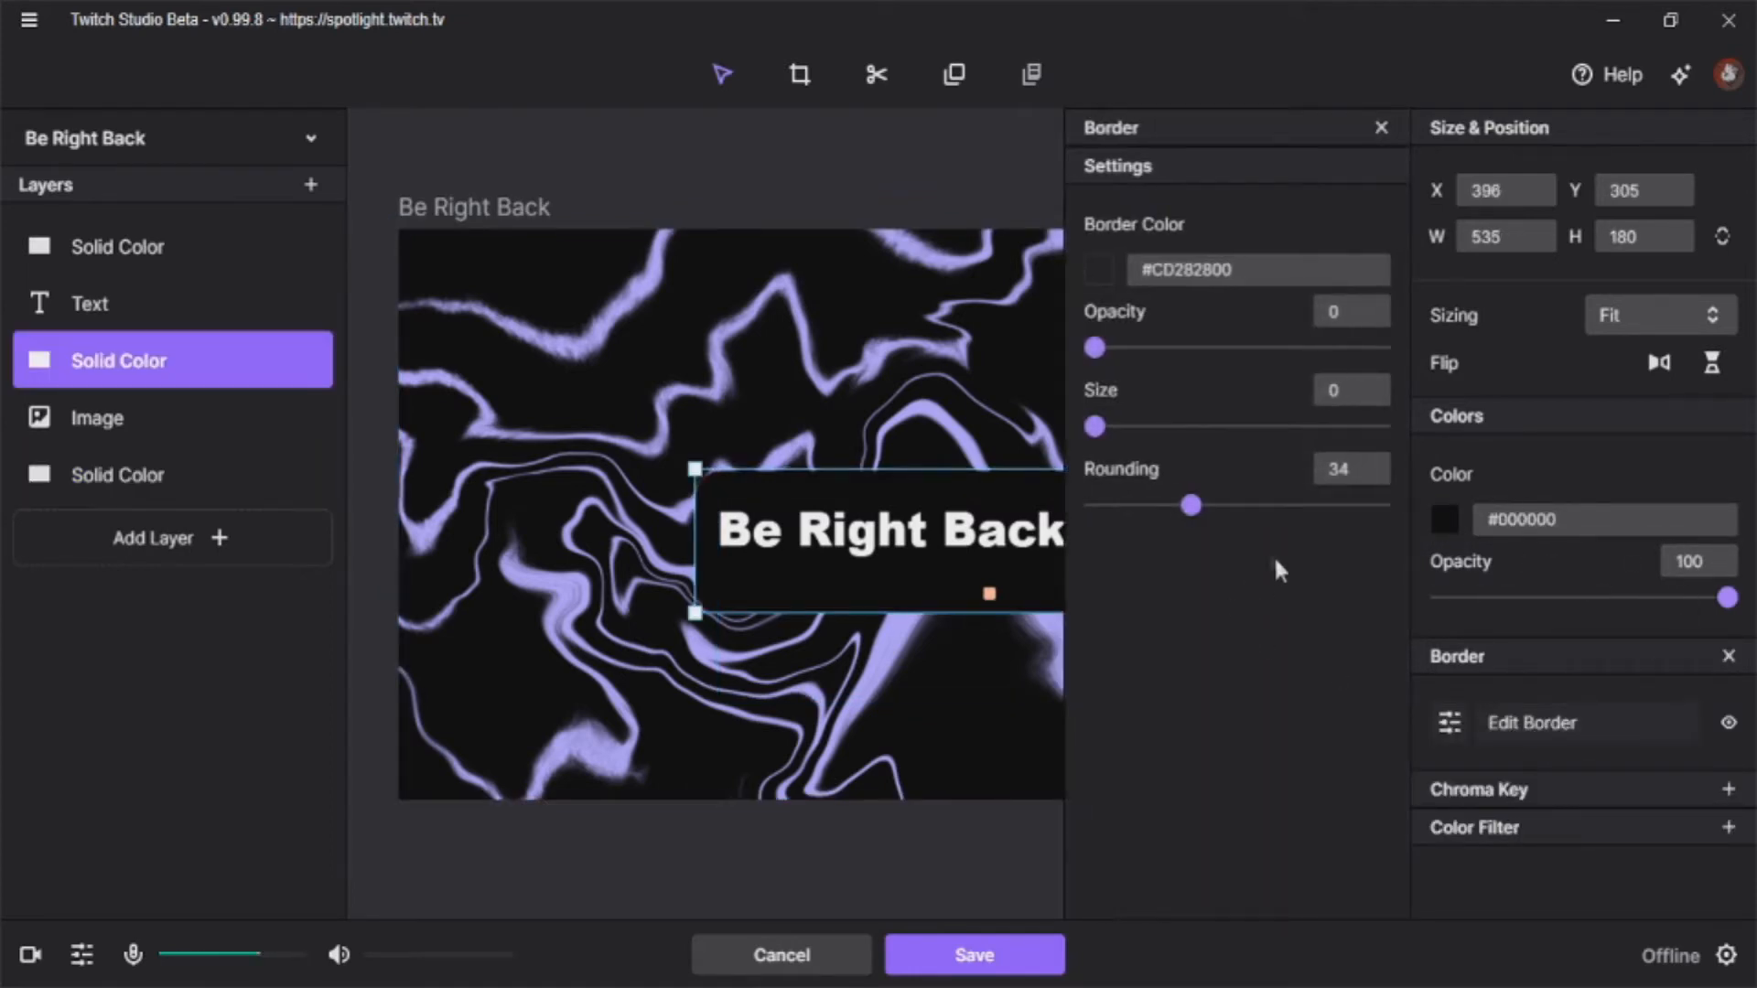
{"action": "left_click", "coordinate": [1111, 277]}
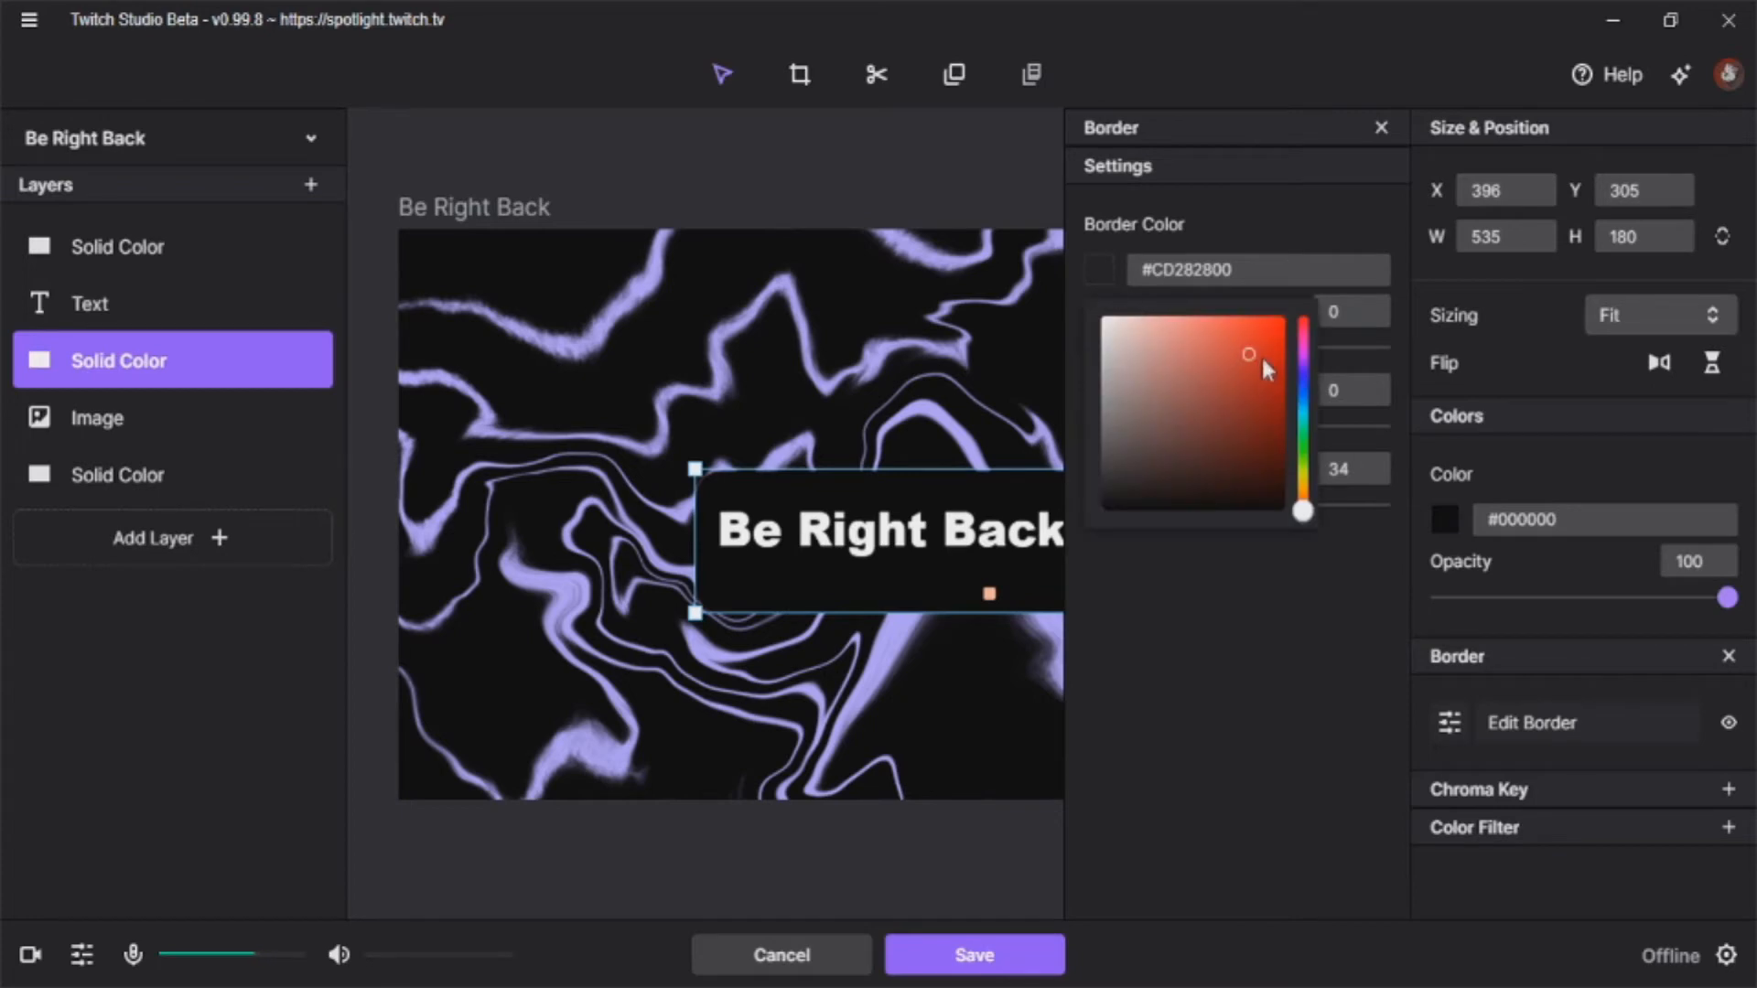
{"action": "left_click_drag", "start_coordinate": [1127, 528], "coordinate": [1306, 886]}
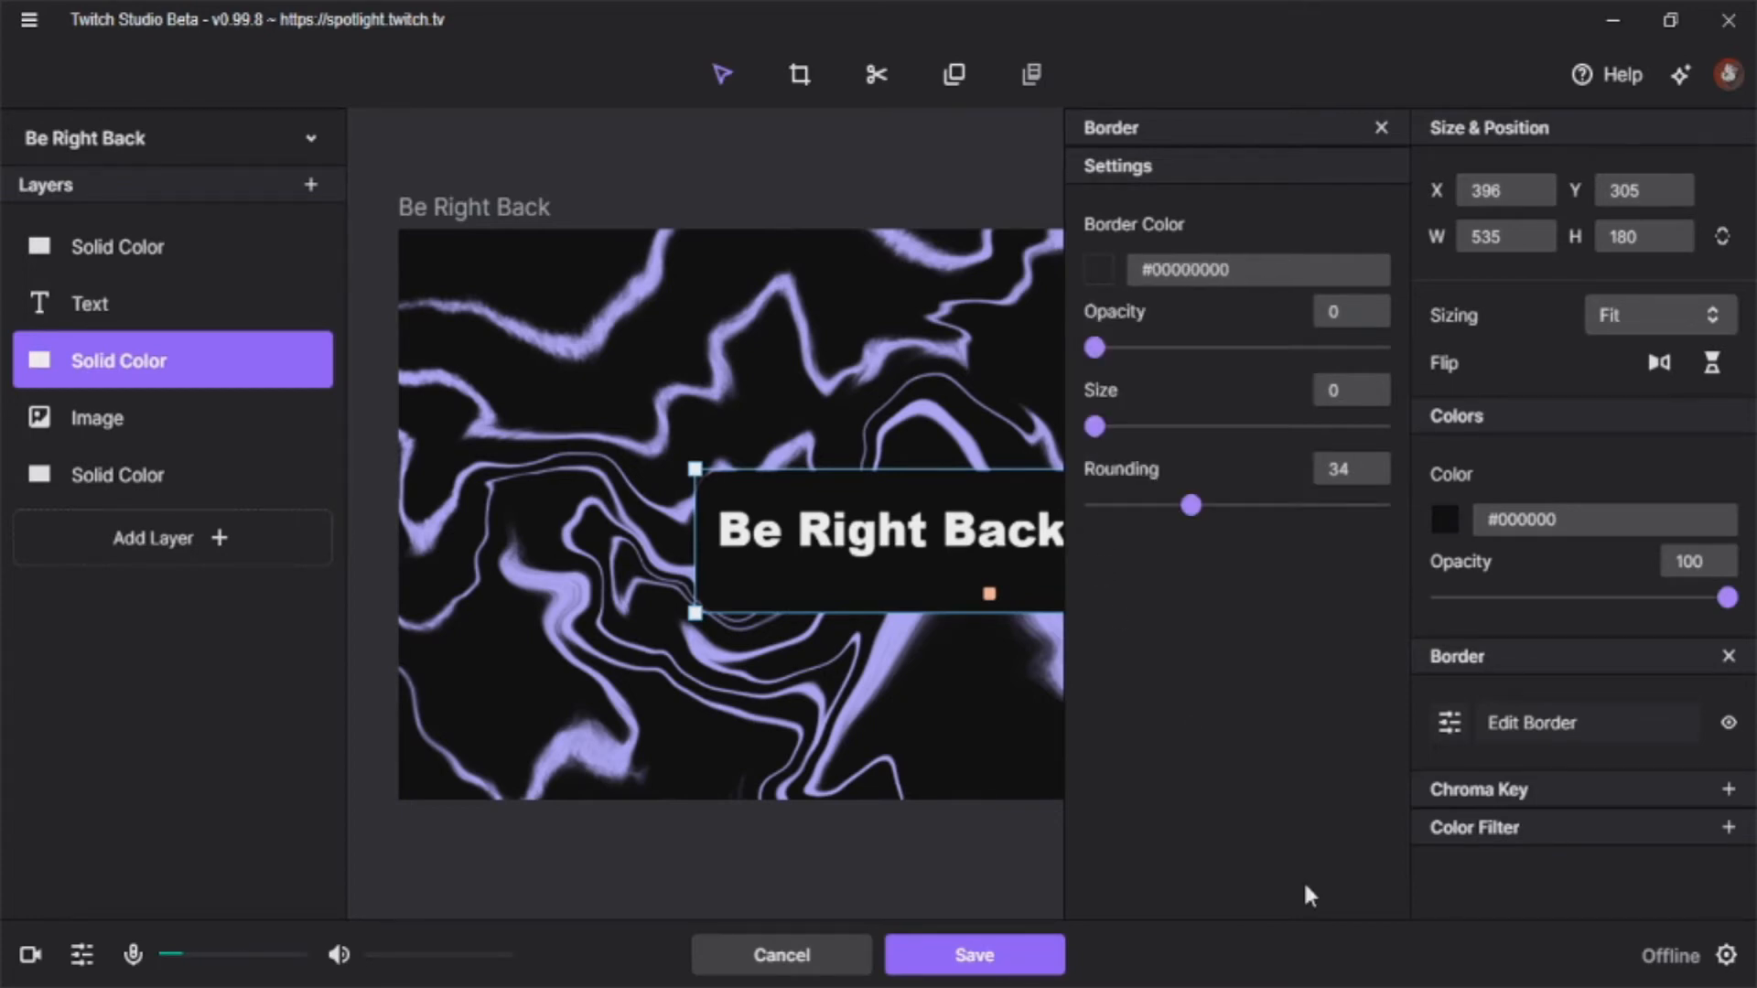
{"action": "left_click", "coordinate": [892, 439]}
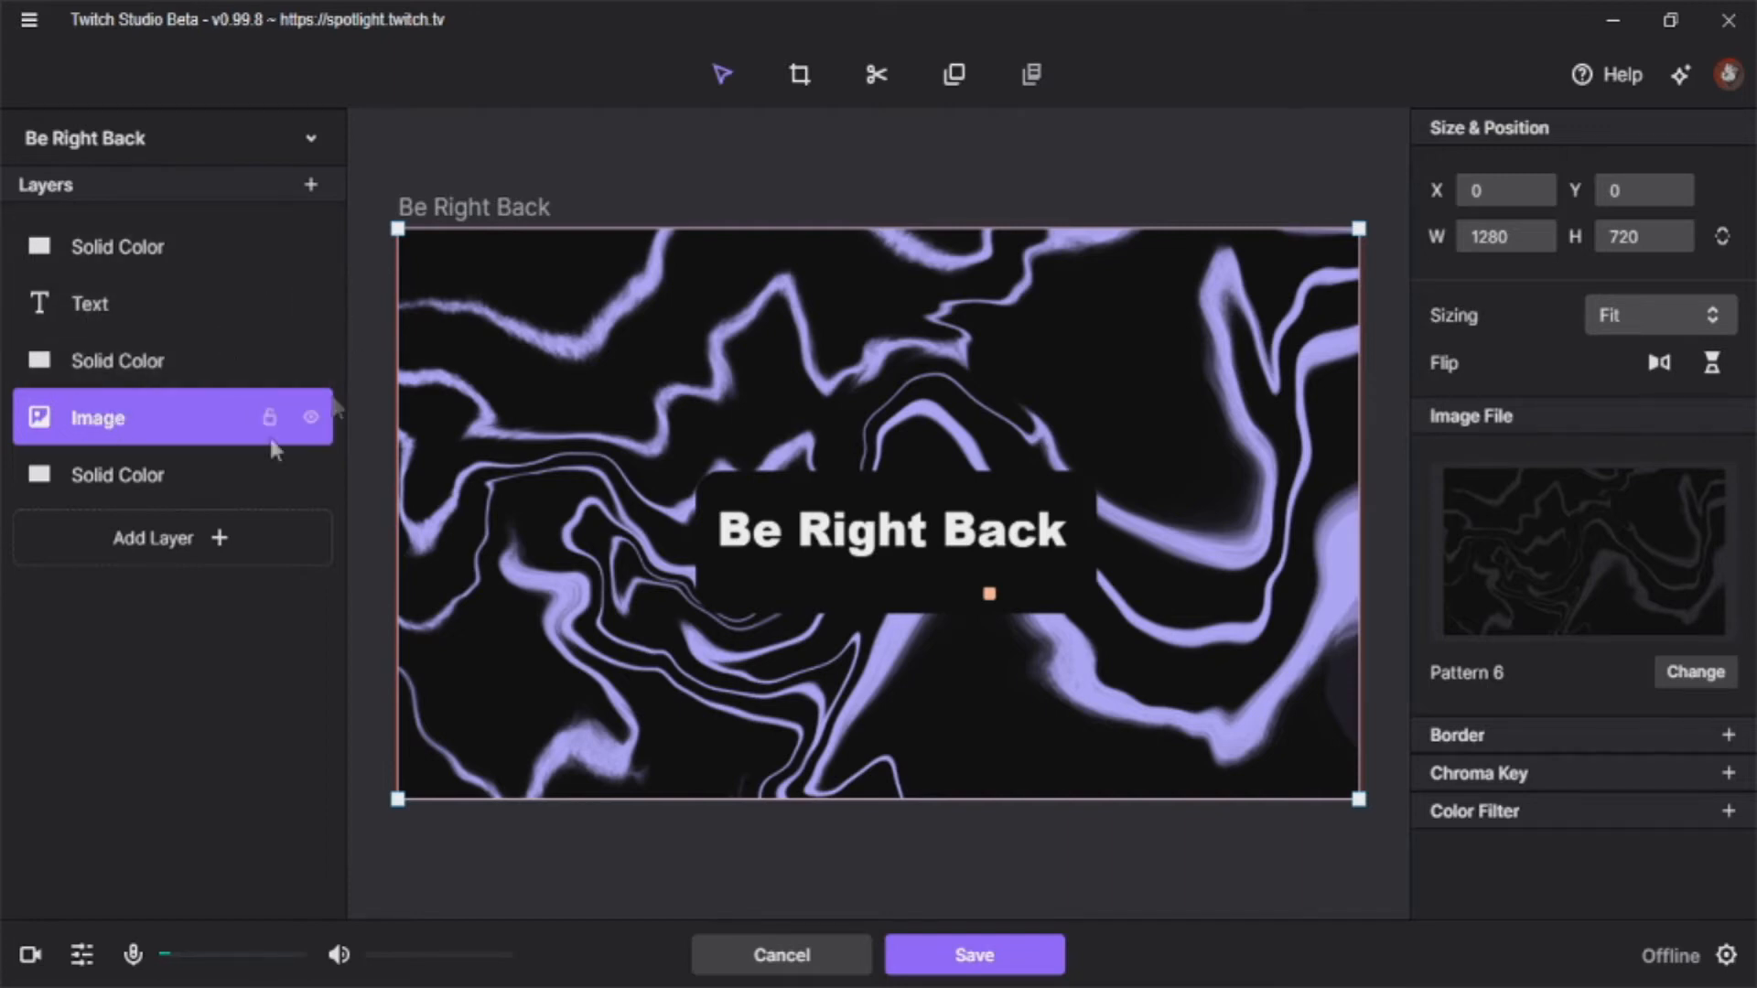
Step: Change the Text layer's wording to "Gone To Lunch" in the Verdana font and save the scene
{"action": "left_click", "coordinate": [179, 307]}
{"action": "left_click", "coordinate": [1588, 485]}
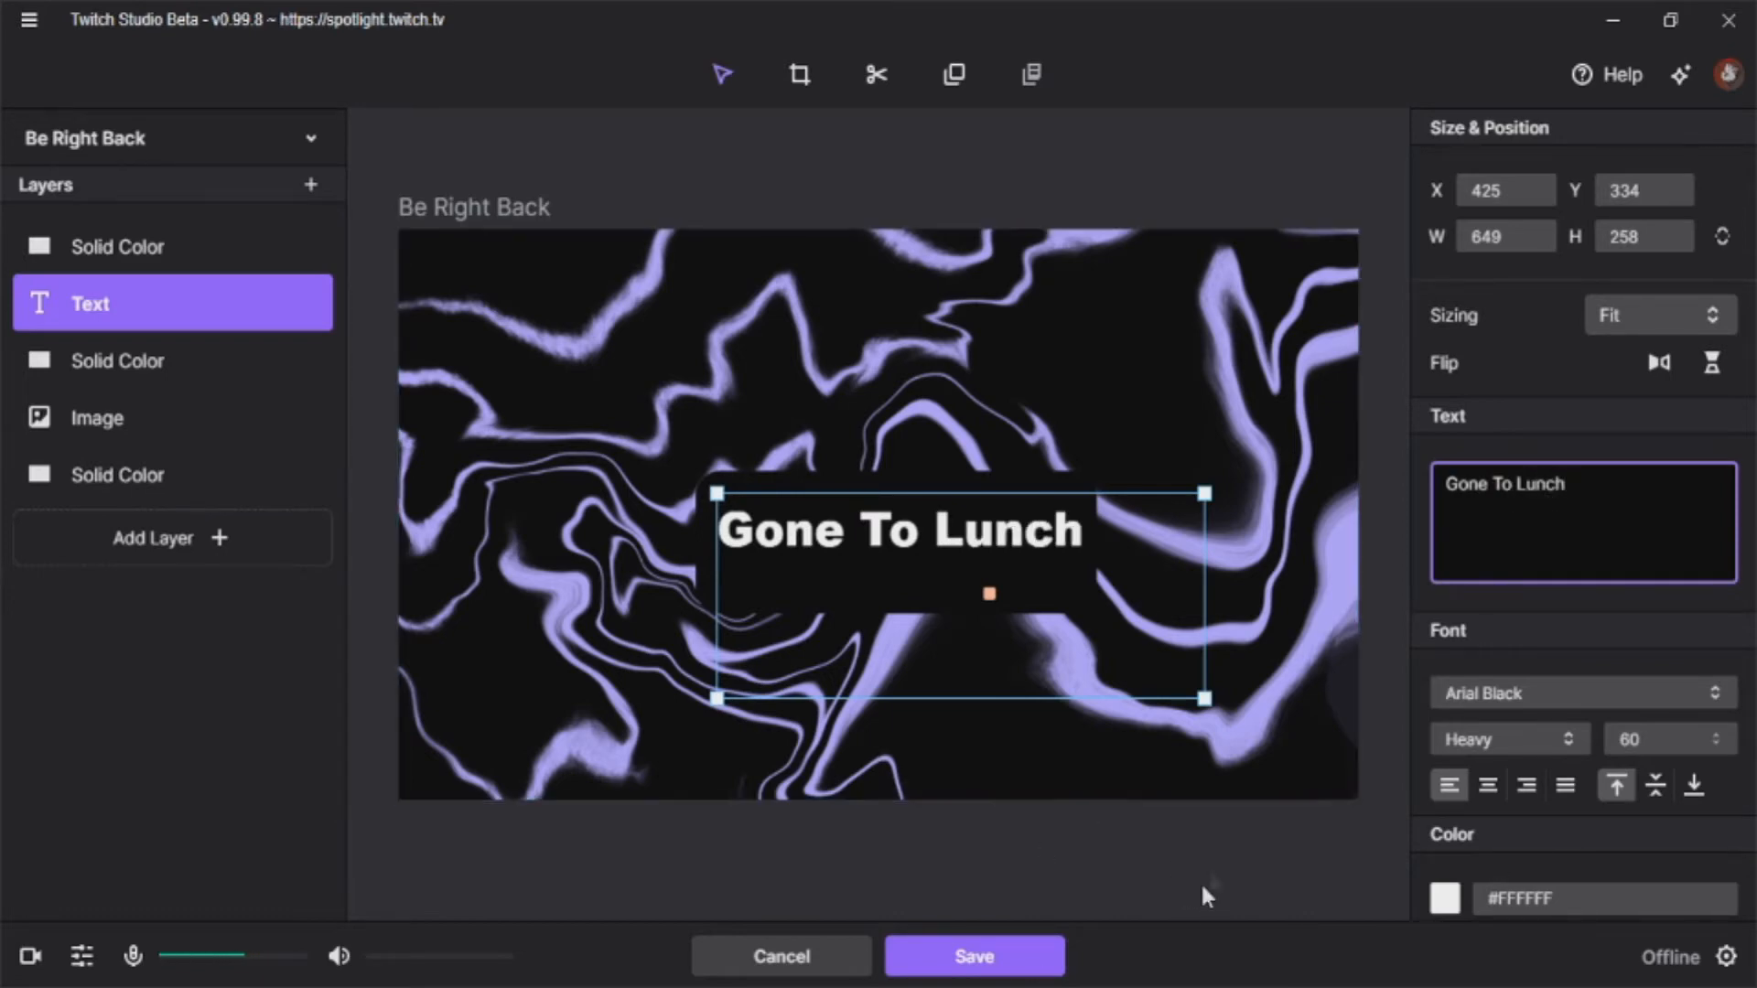
{"action": "left_click", "coordinate": [1592, 698]}
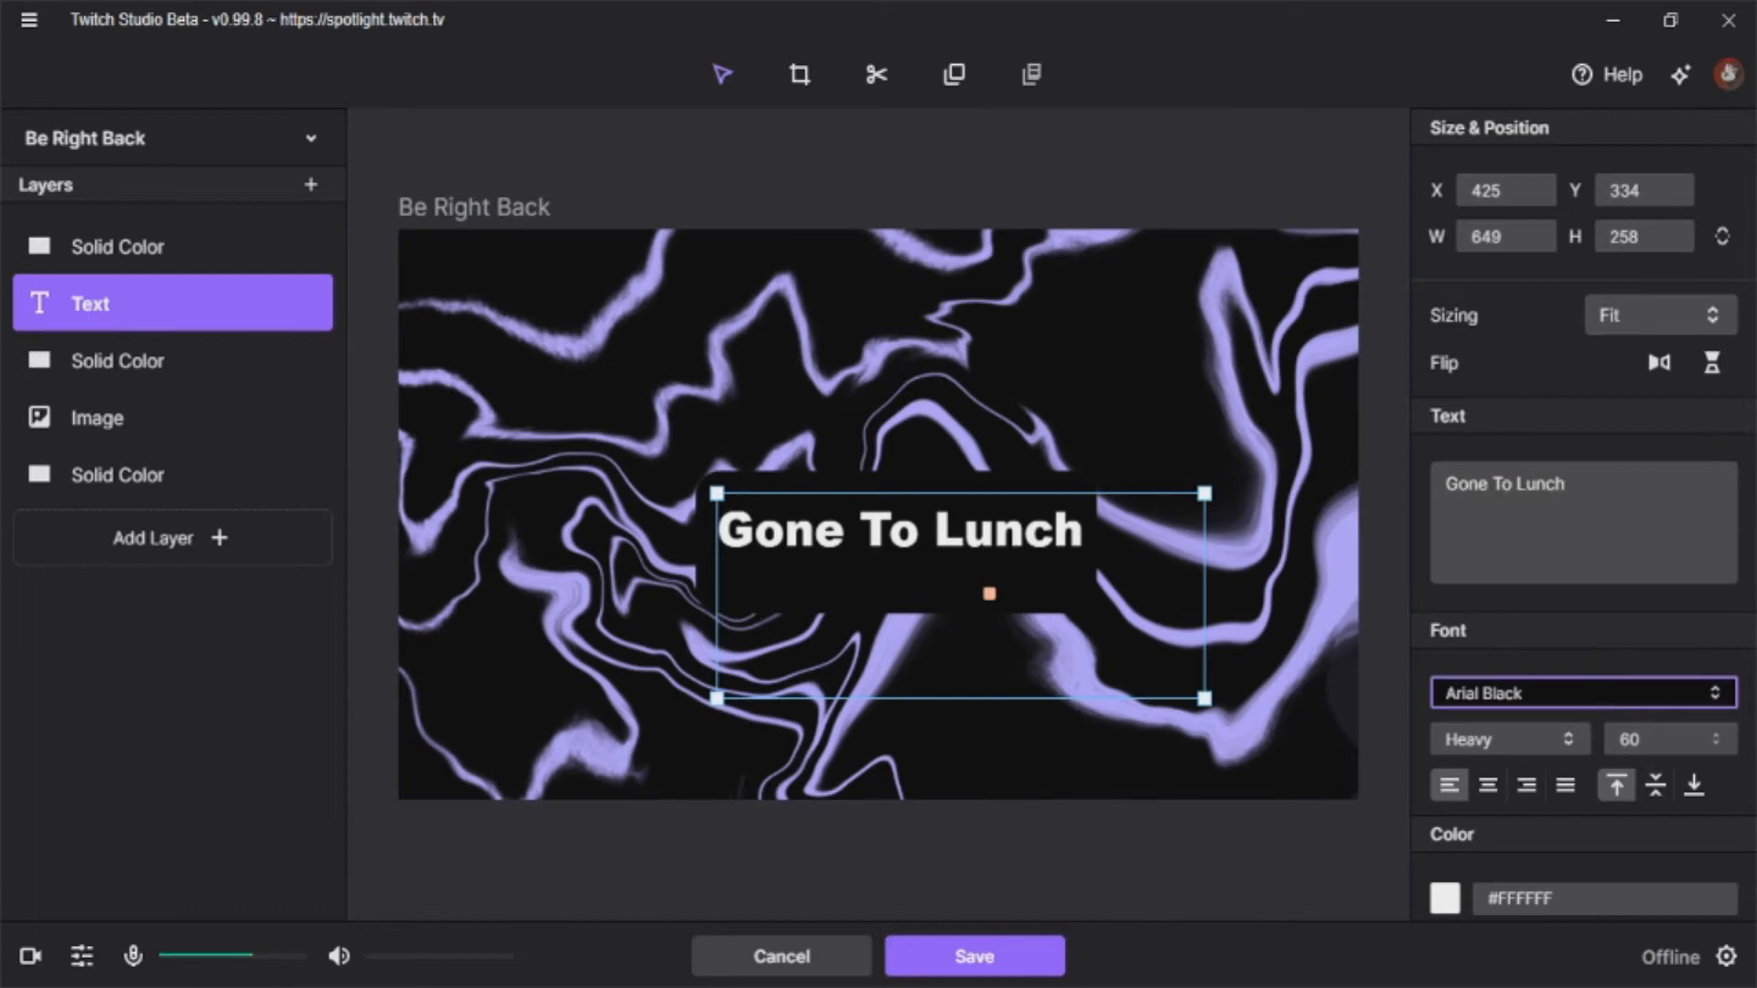
{"action": "left_click", "coordinate": [1535, 432]}
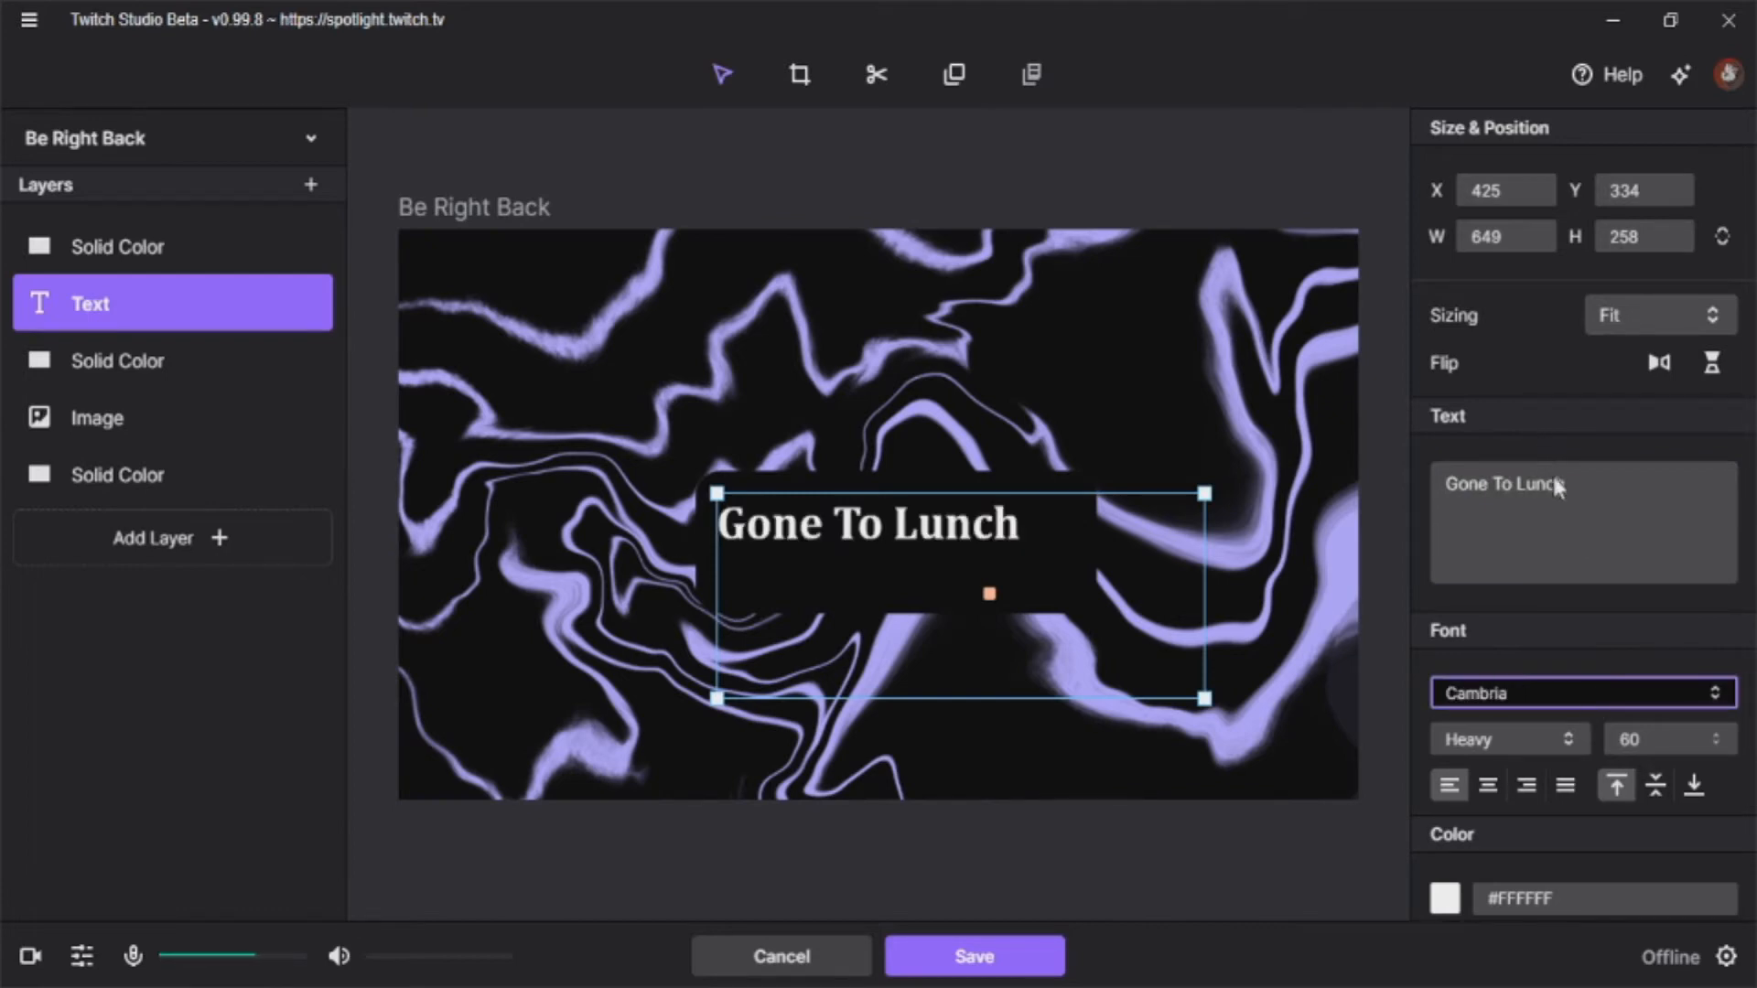
{"action": "key", "text": "v"}
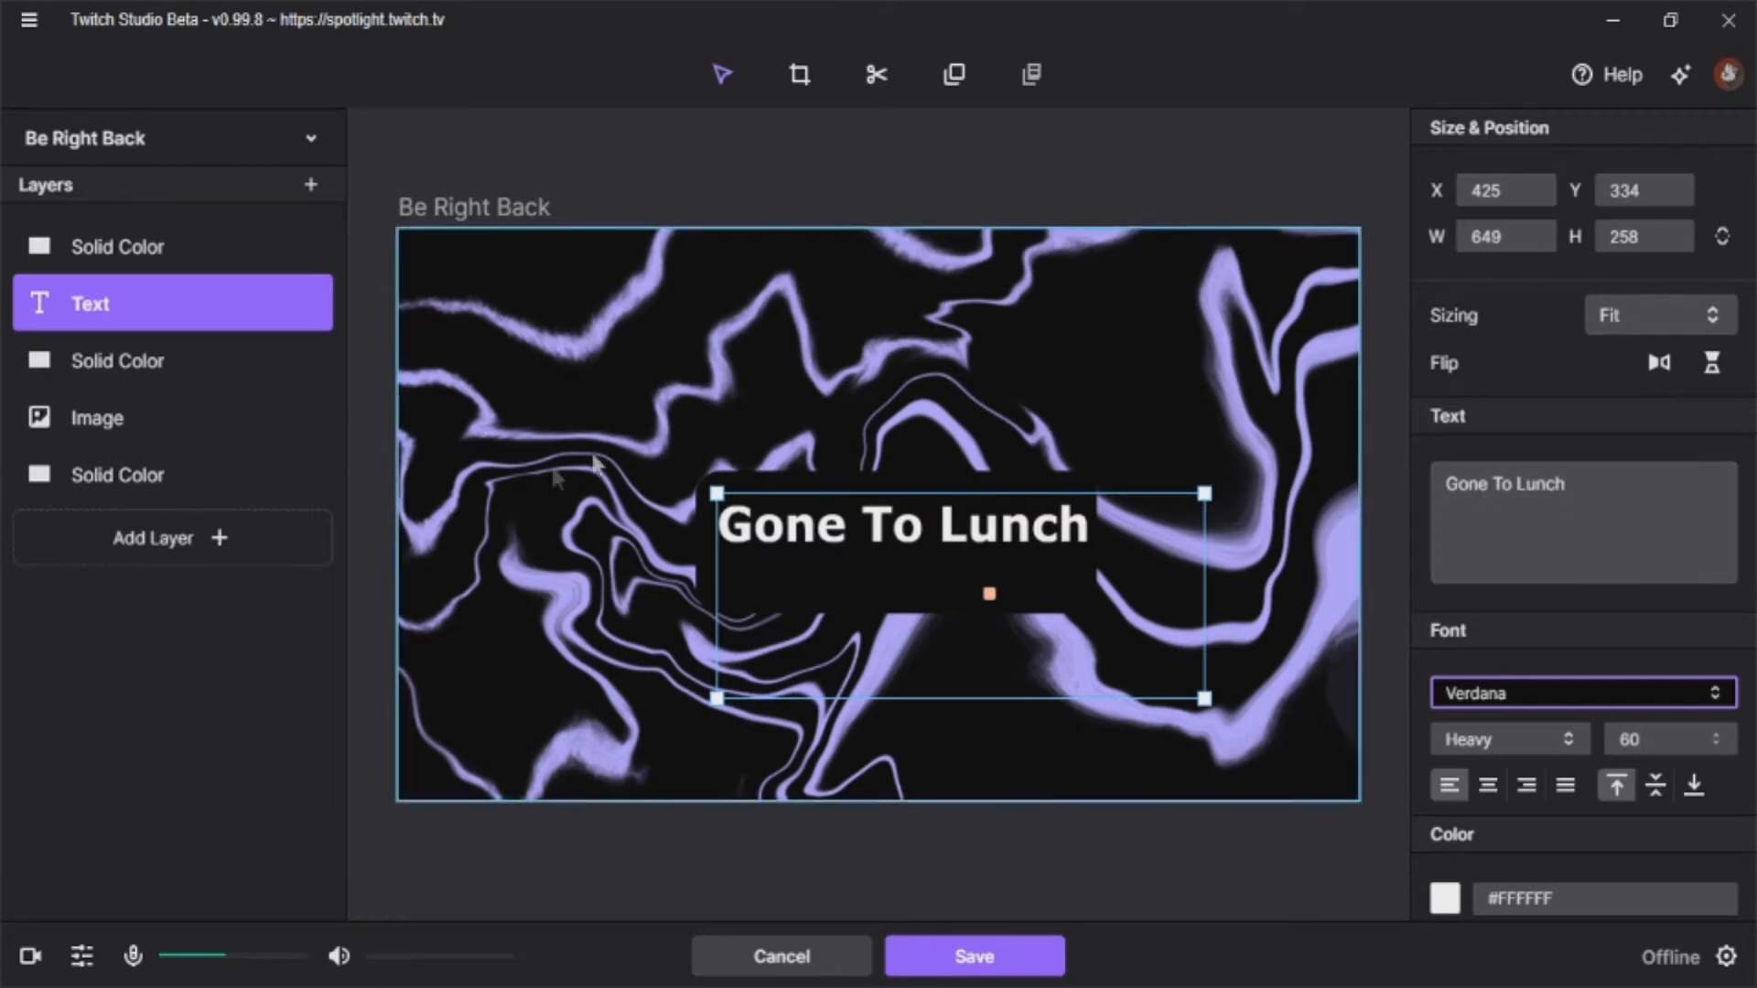
{"action": "left_click", "coordinate": [957, 963]}
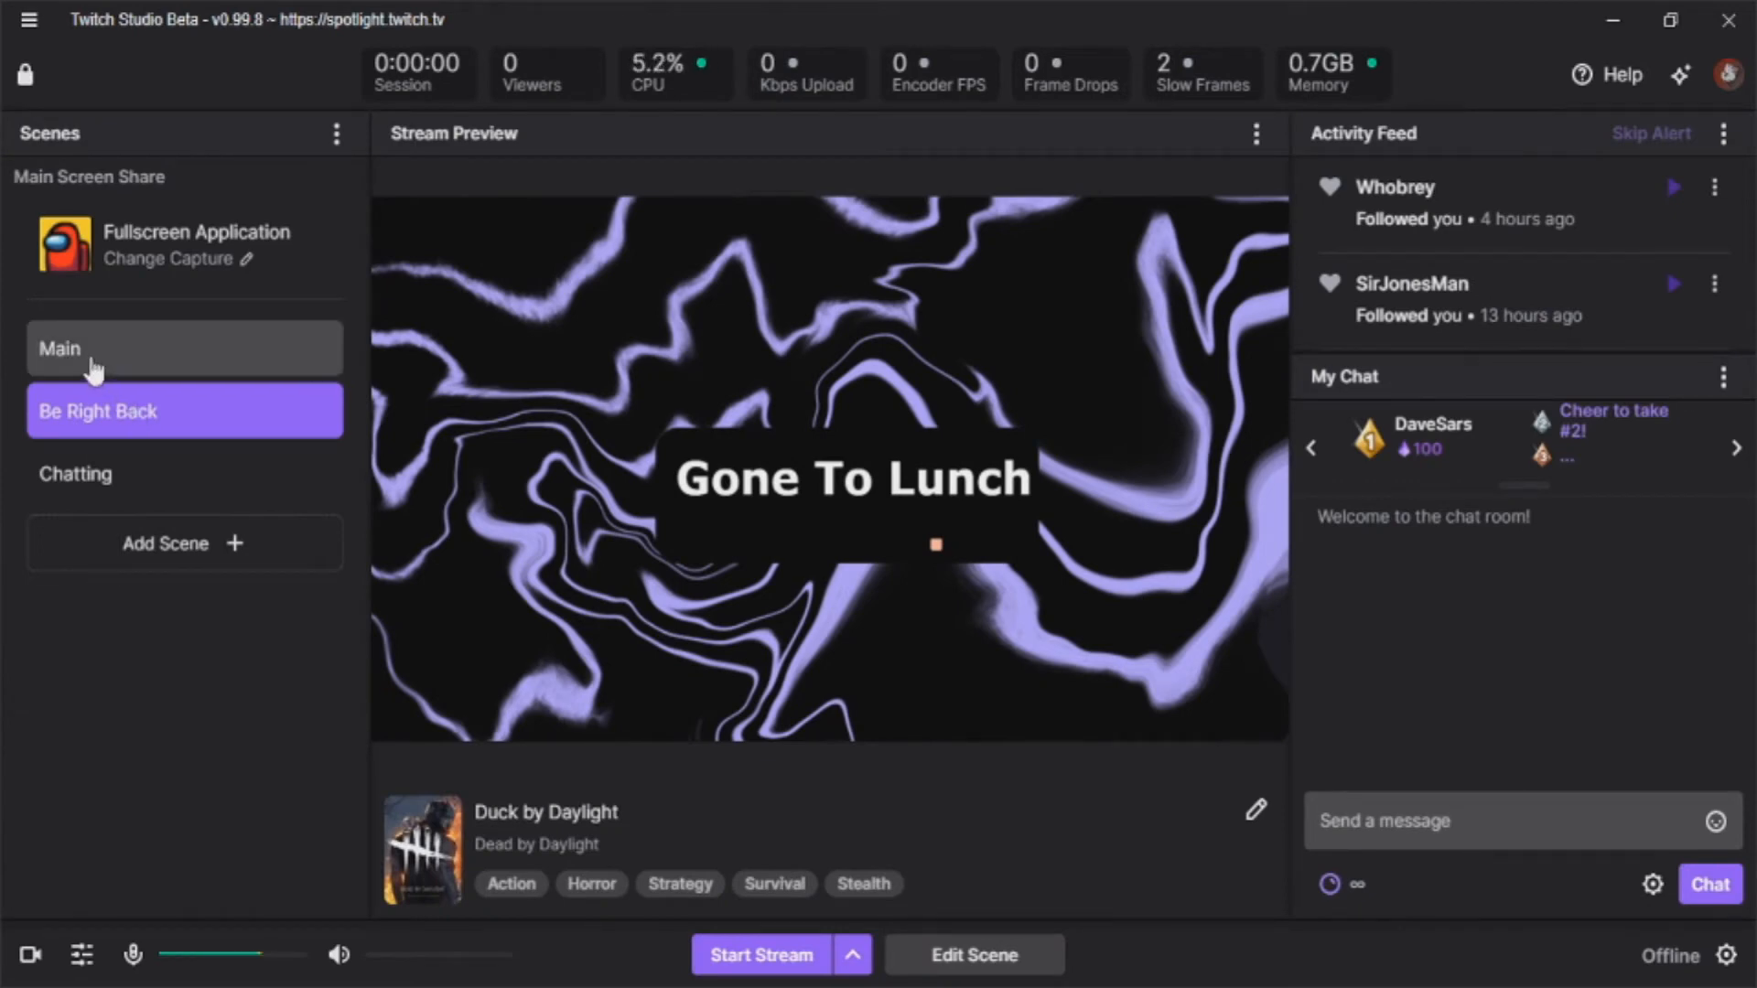
Step: Switch to the Main scene, open it for editing and select its Webcam layer
{"action": "left_click", "coordinate": [125, 366]}
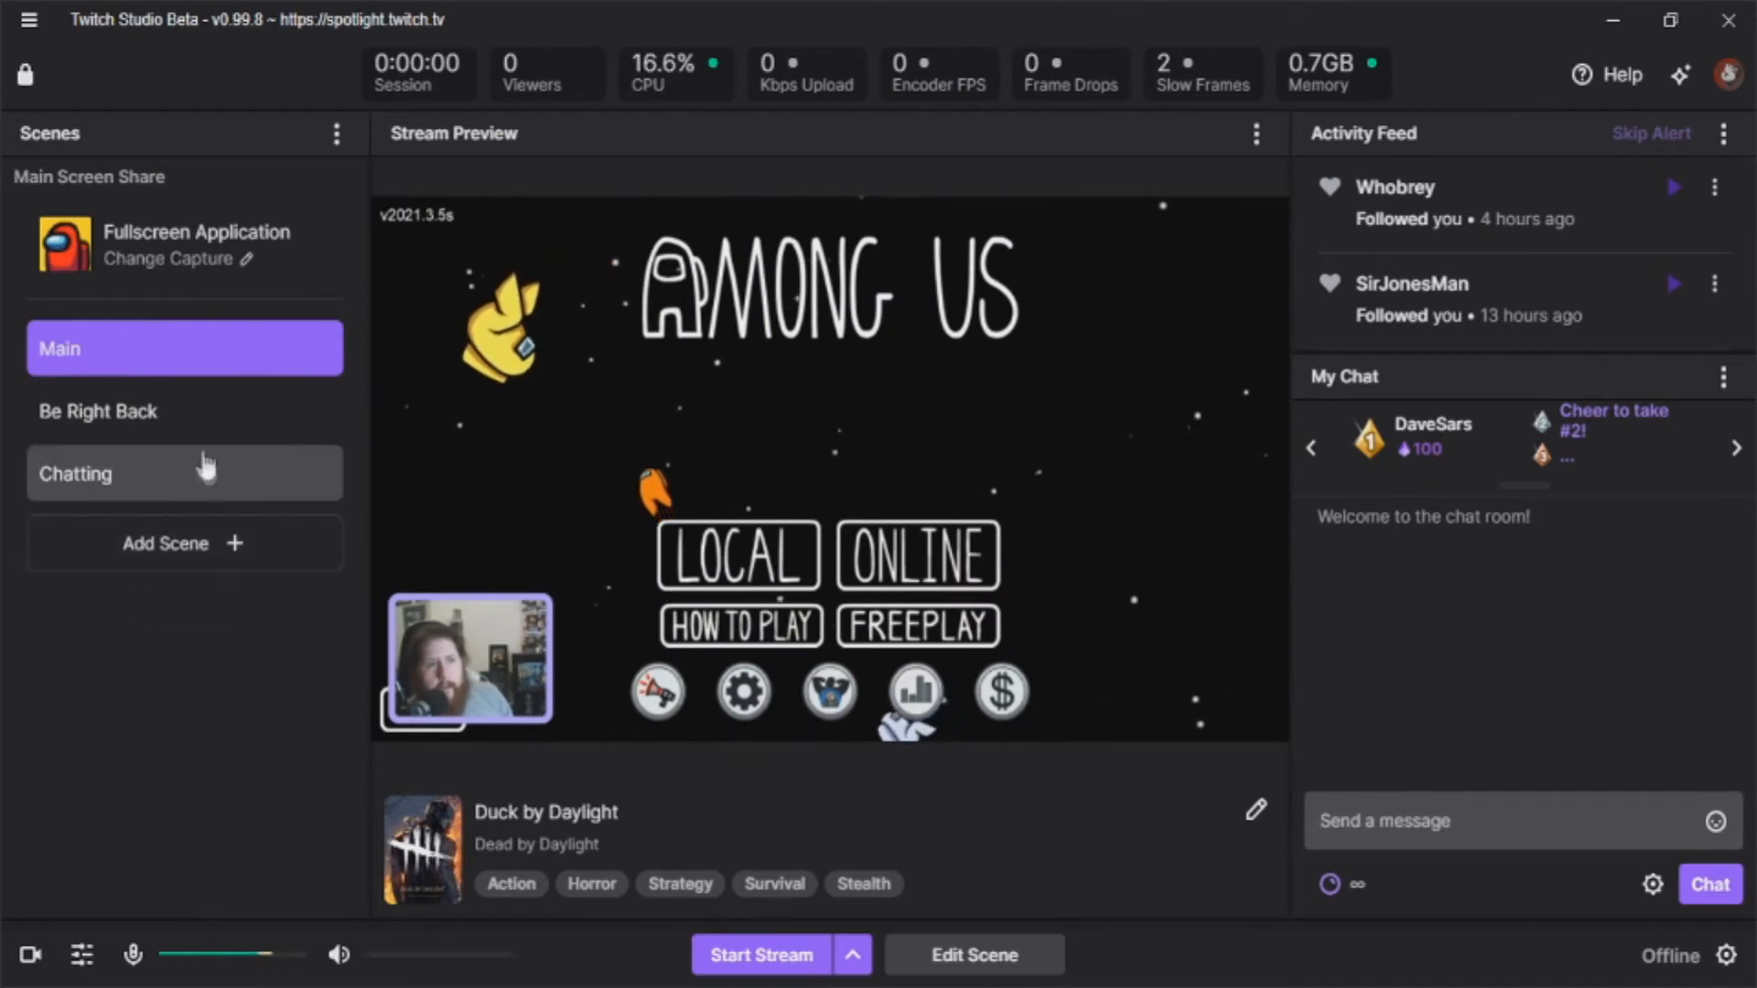
{"action": "double_click", "coordinate": [182, 366]}
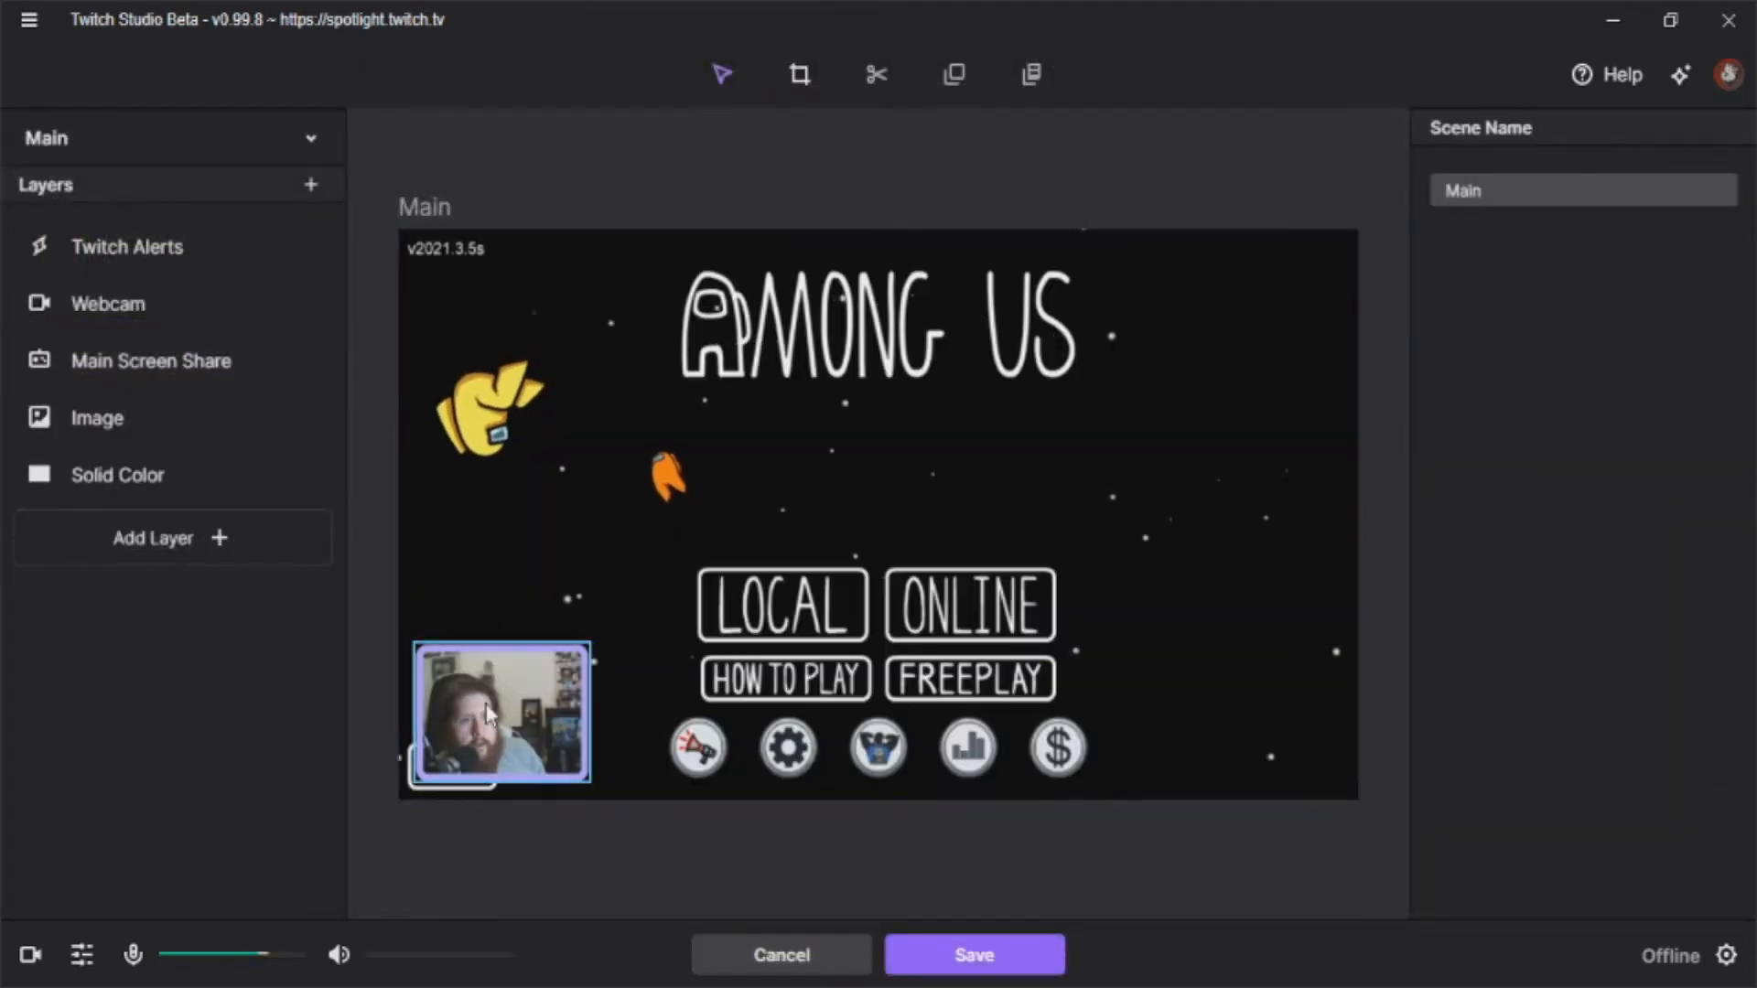
{"action": "left_click", "coordinate": [485, 707]}
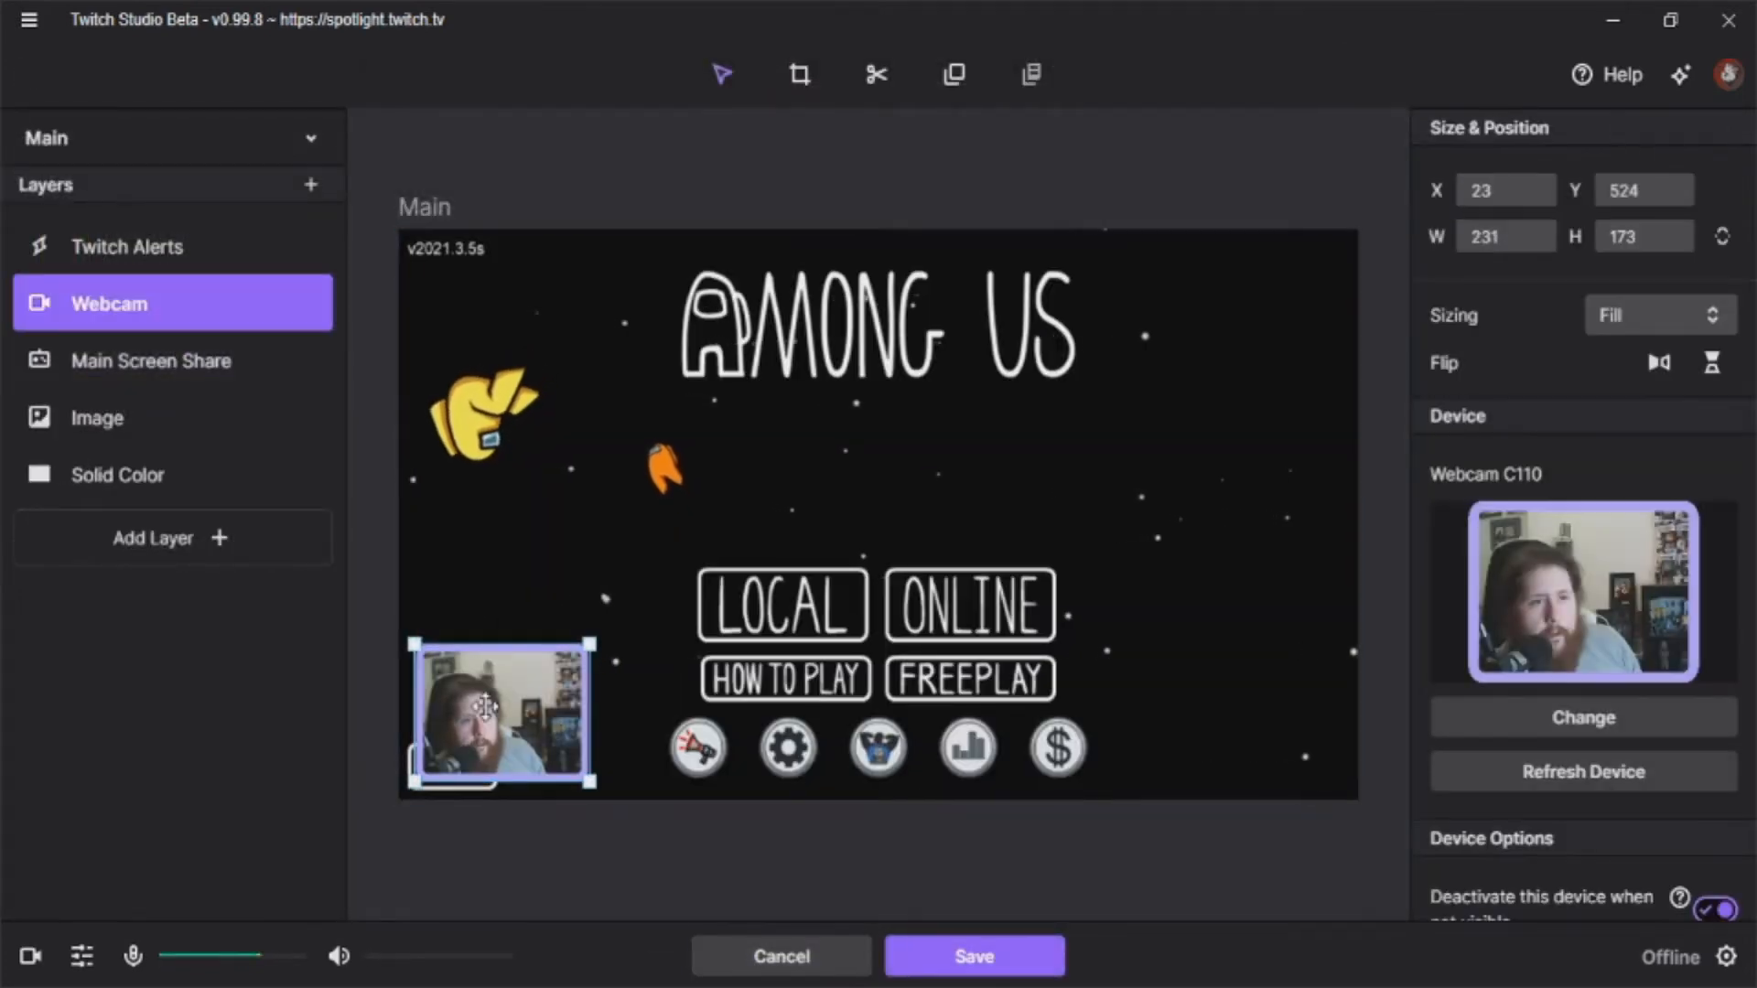
{"action": "double_click", "coordinate": [145, 302]}
{"action": "left_click", "coordinate": [184, 356]}
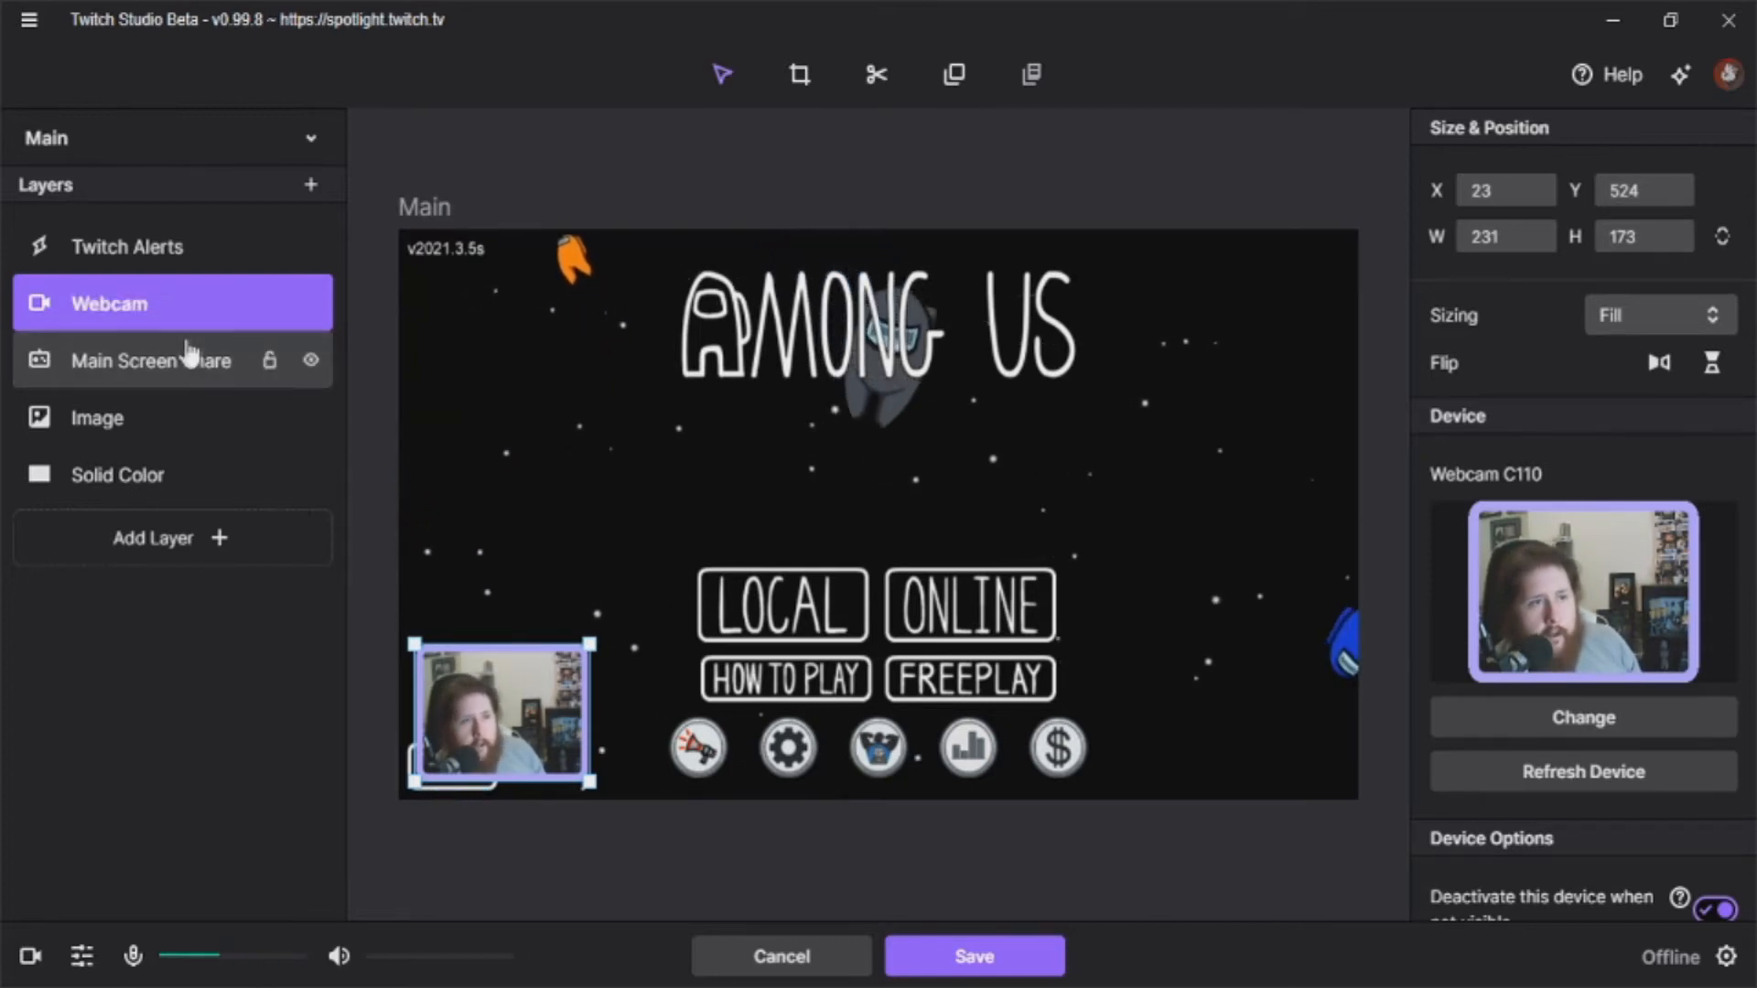
{"action": "left_click", "coordinate": [236, 328]}
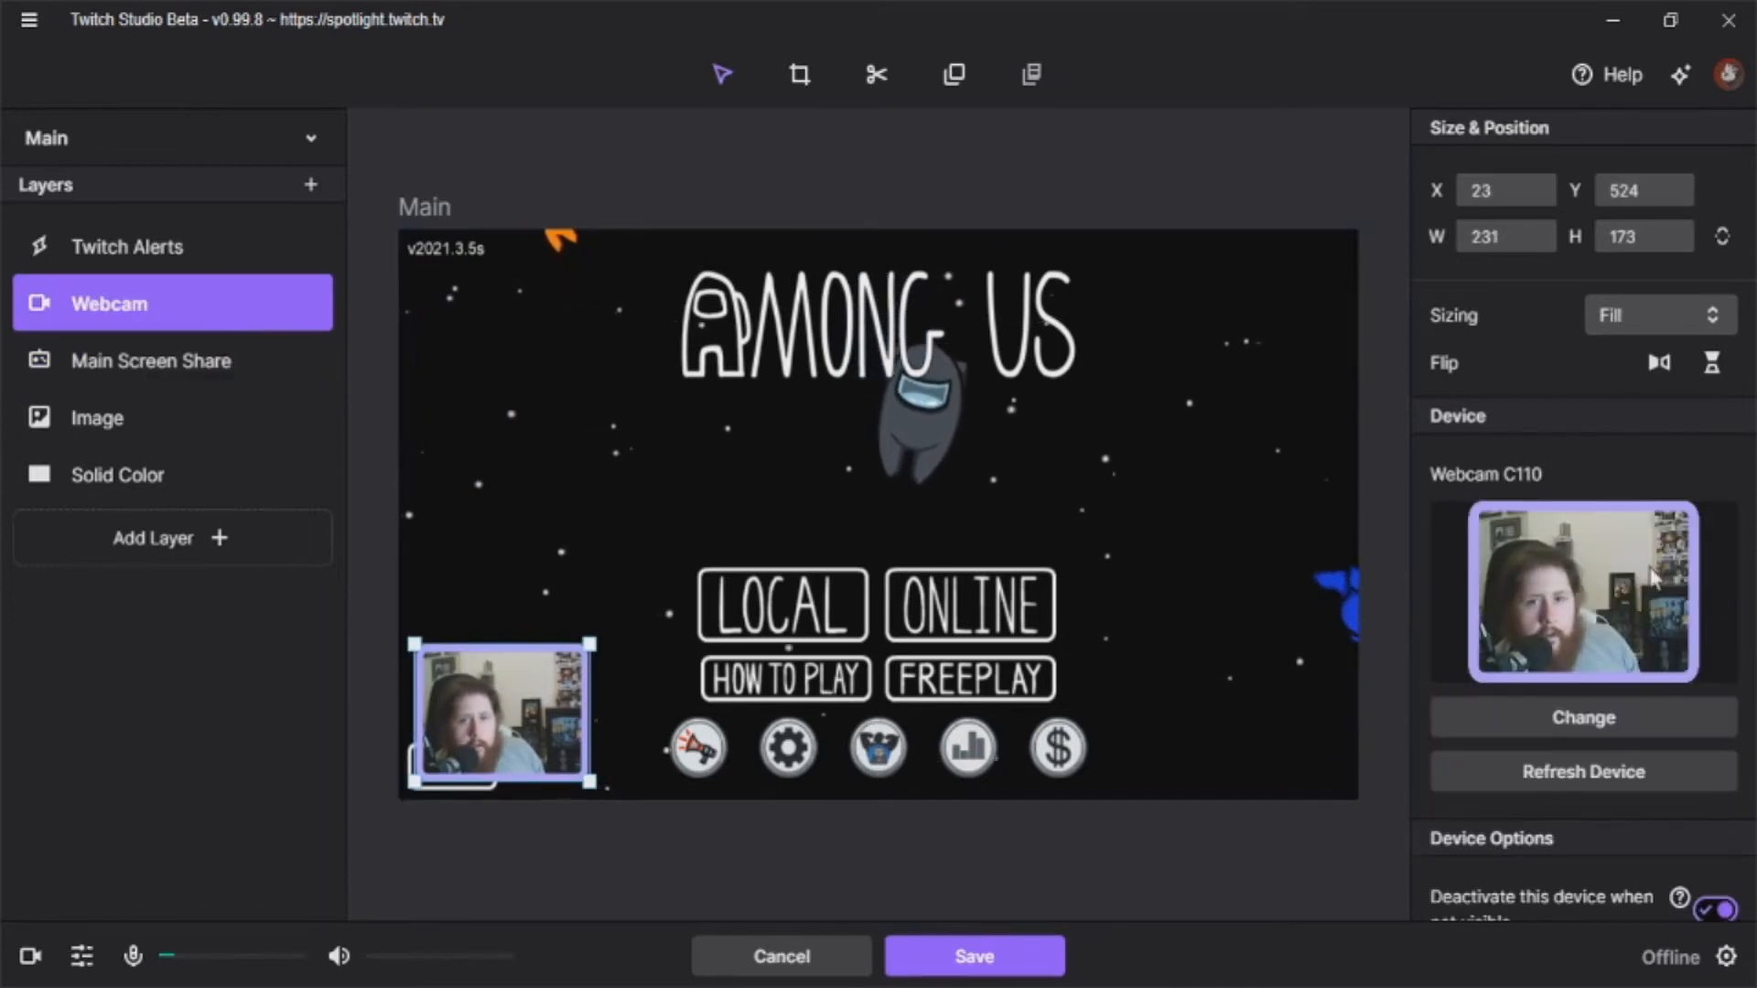
Step: Browse the filter previews for Webcam C110 in the webcam setup and close it
{"action": "left_click", "coordinate": [1608, 733]}
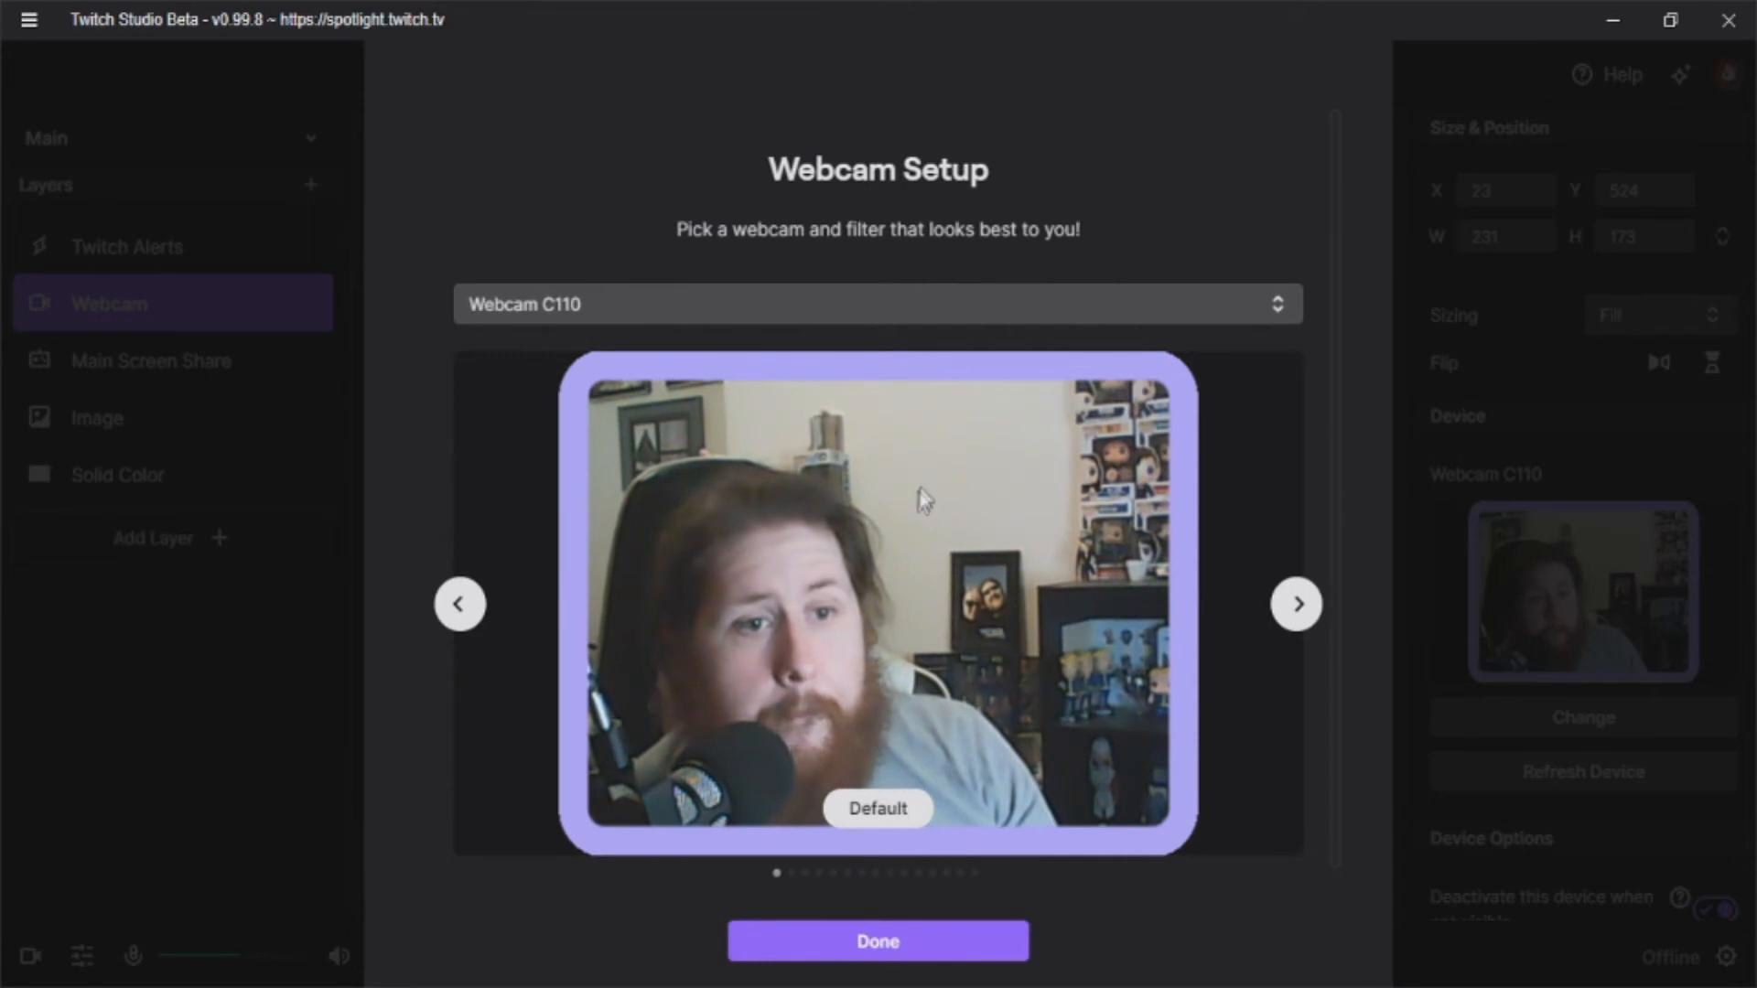
{"action": "left_click", "coordinate": [1302, 615]}
{"action": "left_click", "coordinate": [1302, 619]}
{"action": "left_click", "coordinate": [1304, 622]}
{"action": "left_click", "coordinate": [1302, 619]}
{"action": "left_click", "coordinate": [1303, 619]}
{"action": "left_click", "coordinate": [457, 608]}
{"action": "left_click", "coordinate": [459, 608]}
{"action": "left_click", "coordinate": [460, 607]}
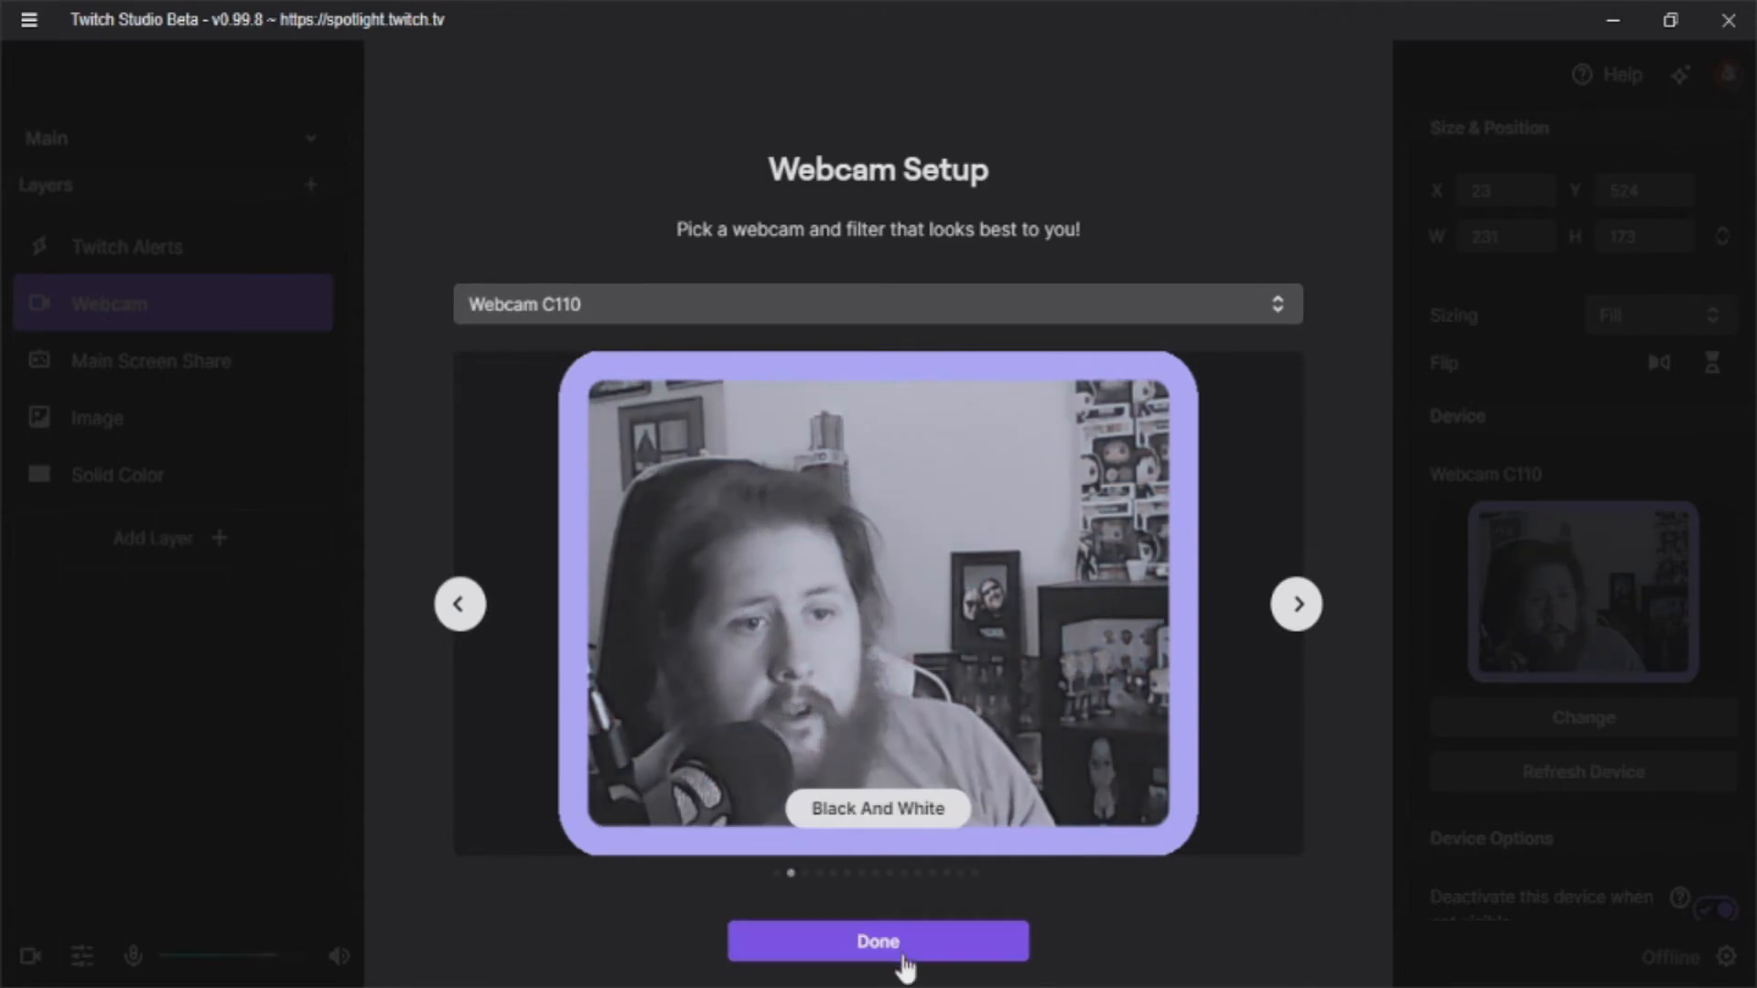
{"action": "left_click", "coordinate": [903, 947]}
Step: Review the Webcam layer's device options and border settings, and remove the Chroma Key effect from it
{"action": "scroll", "coordinate": [1647, 677], "scroll_direction": "down", "scroll_amount": 5}
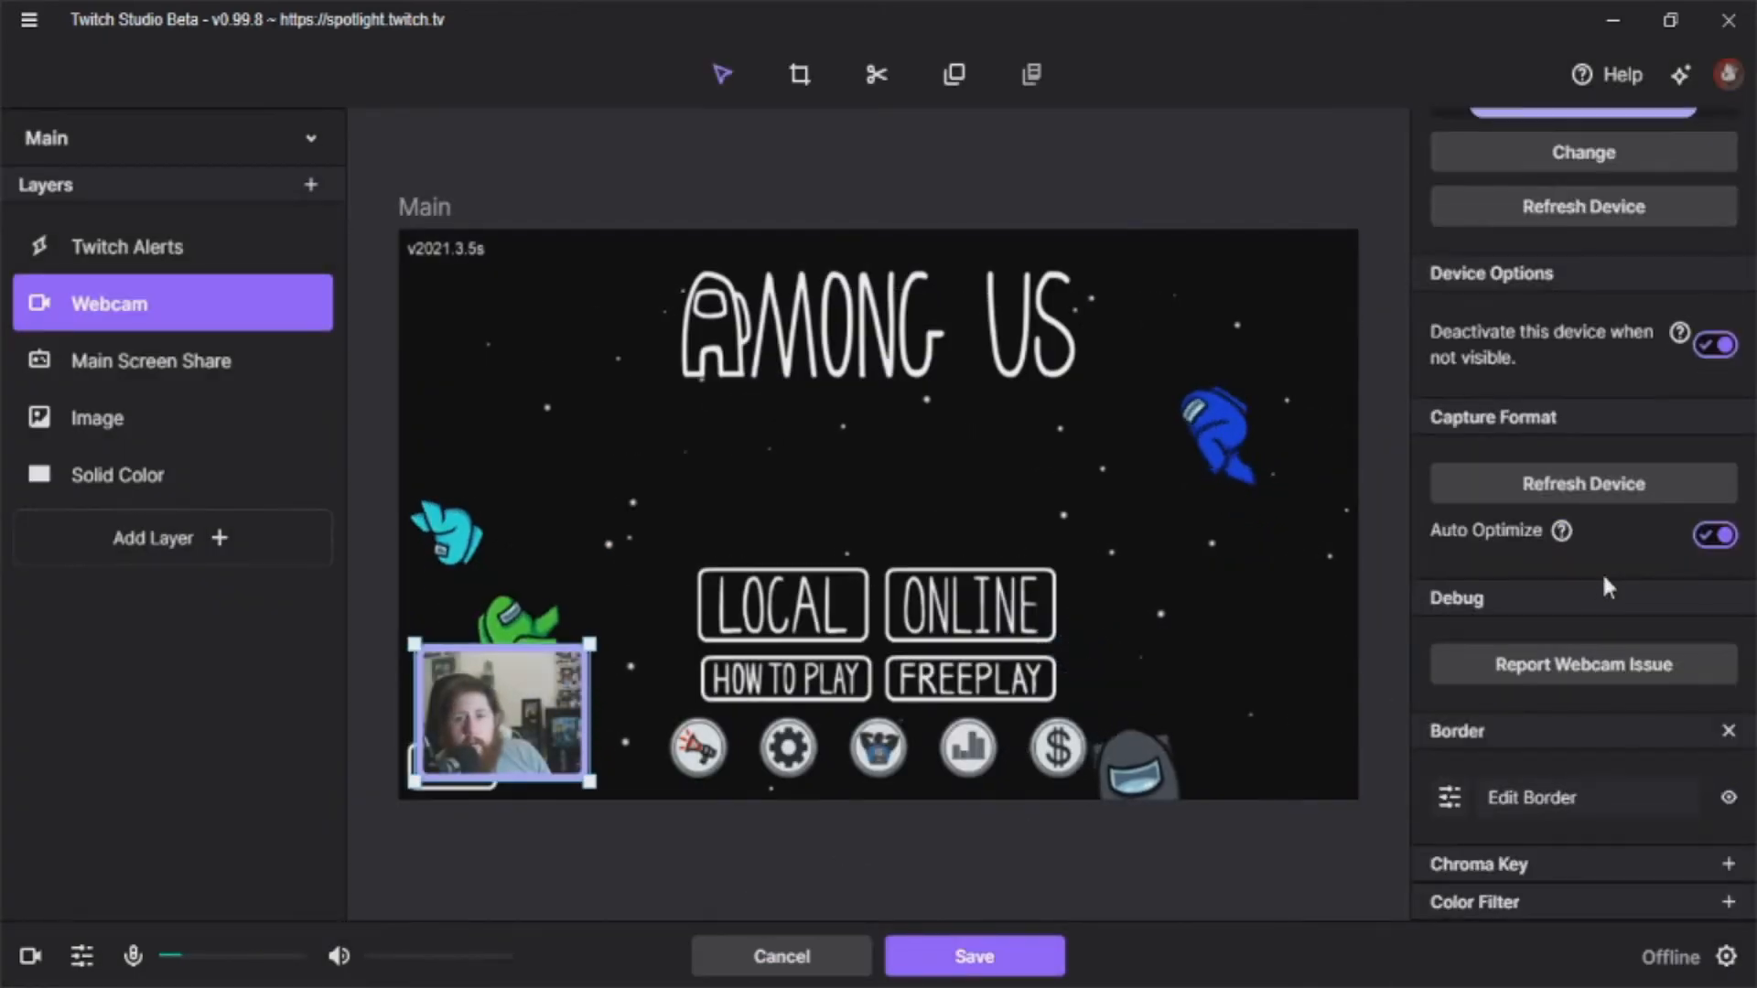
{"action": "scroll", "coordinate": [1655, 496], "scroll_direction": "up", "scroll_amount": 4}
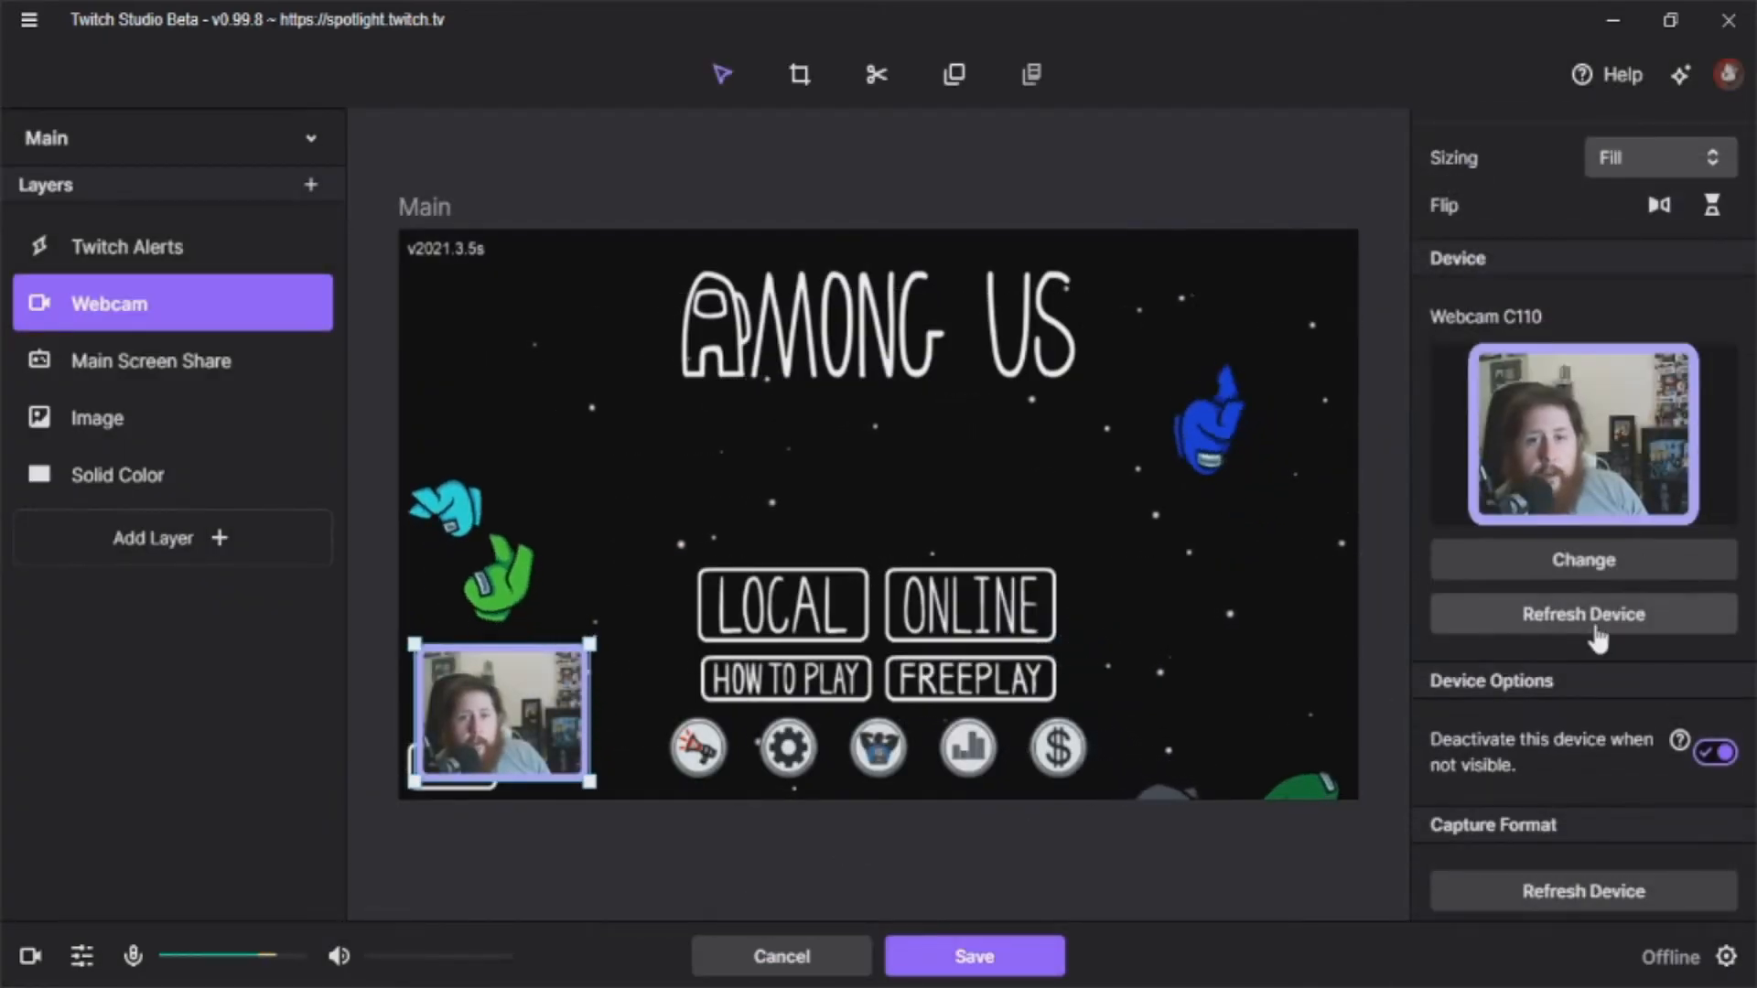
{"action": "scroll", "coordinate": [1534, 804], "scroll_direction": "down", "scroll_amount": 5}
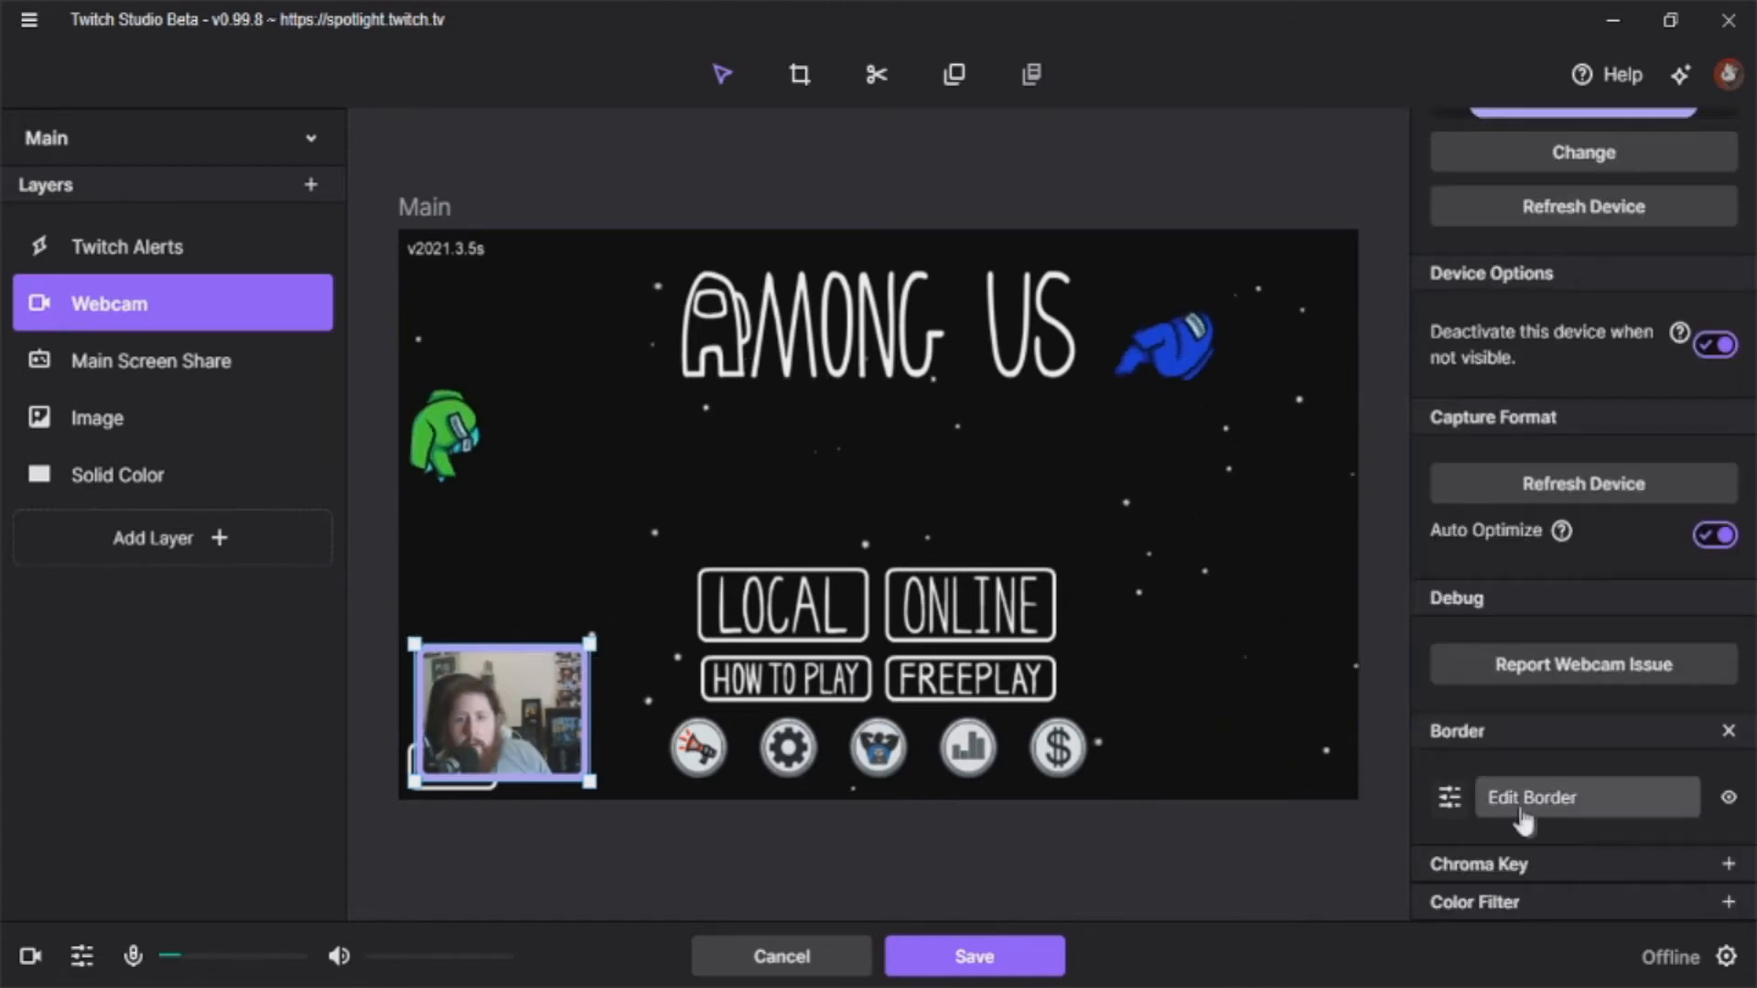
{"action": "left_click", "coordinate": [1534, 801]}
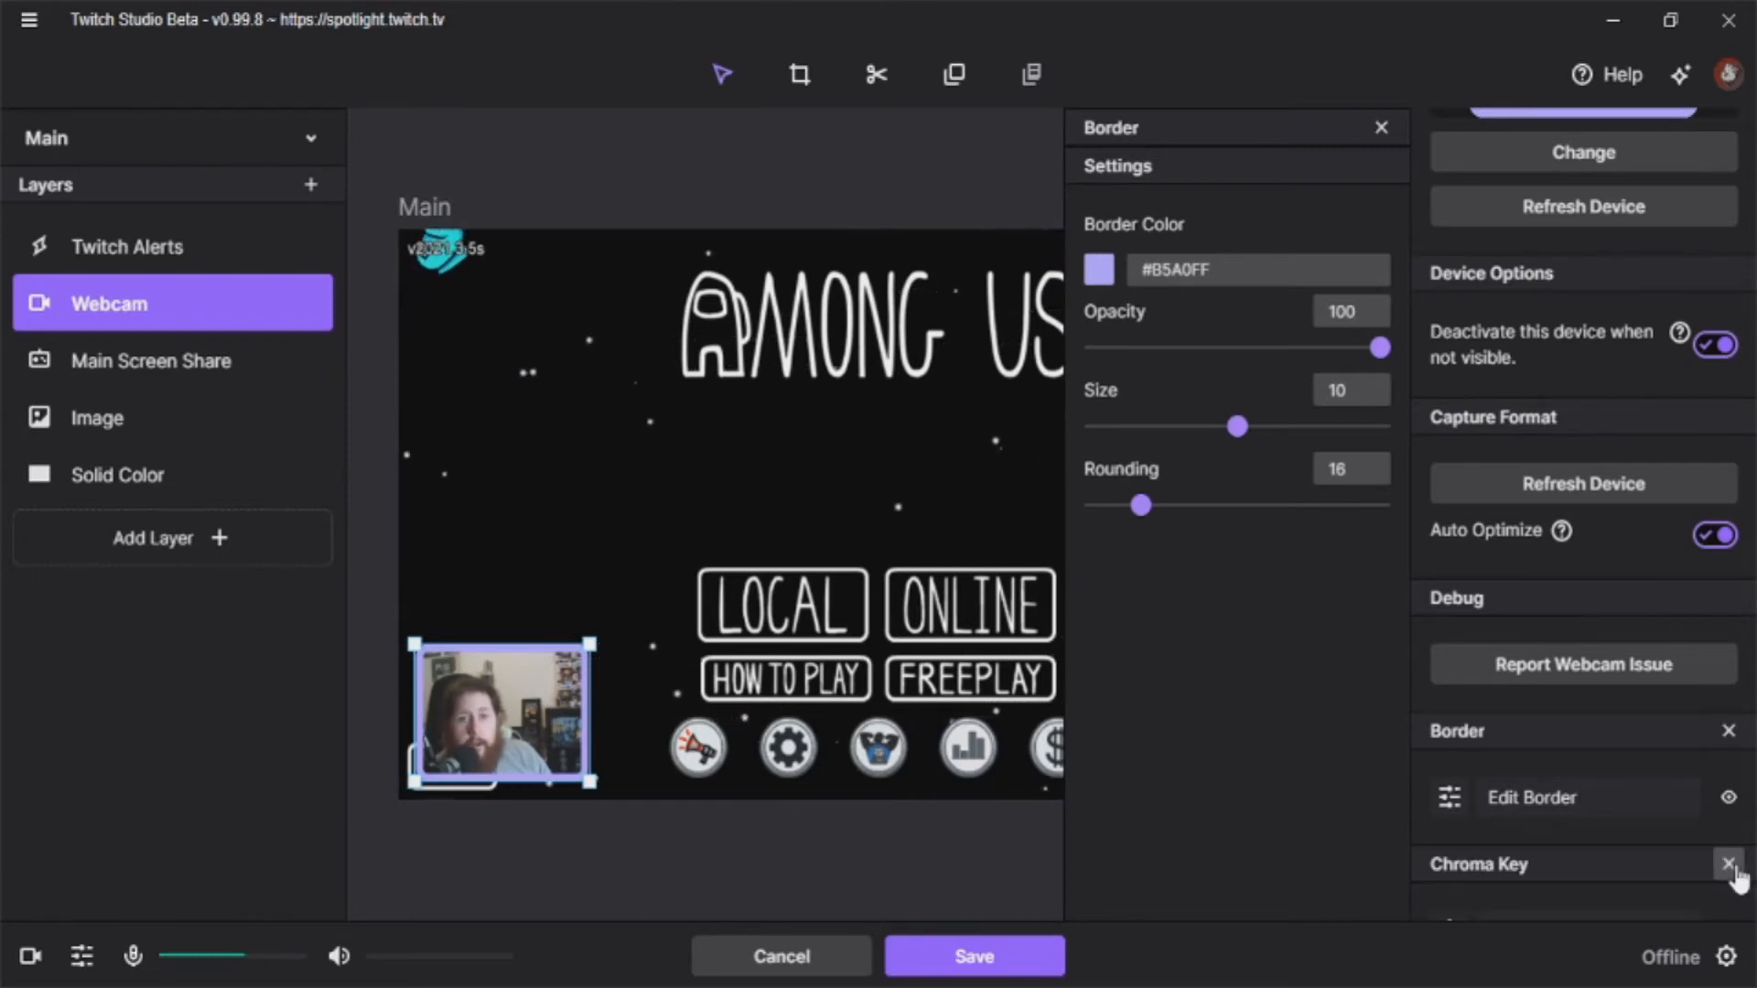
{"action": "left_click", "coordinate": [1729, 865]}
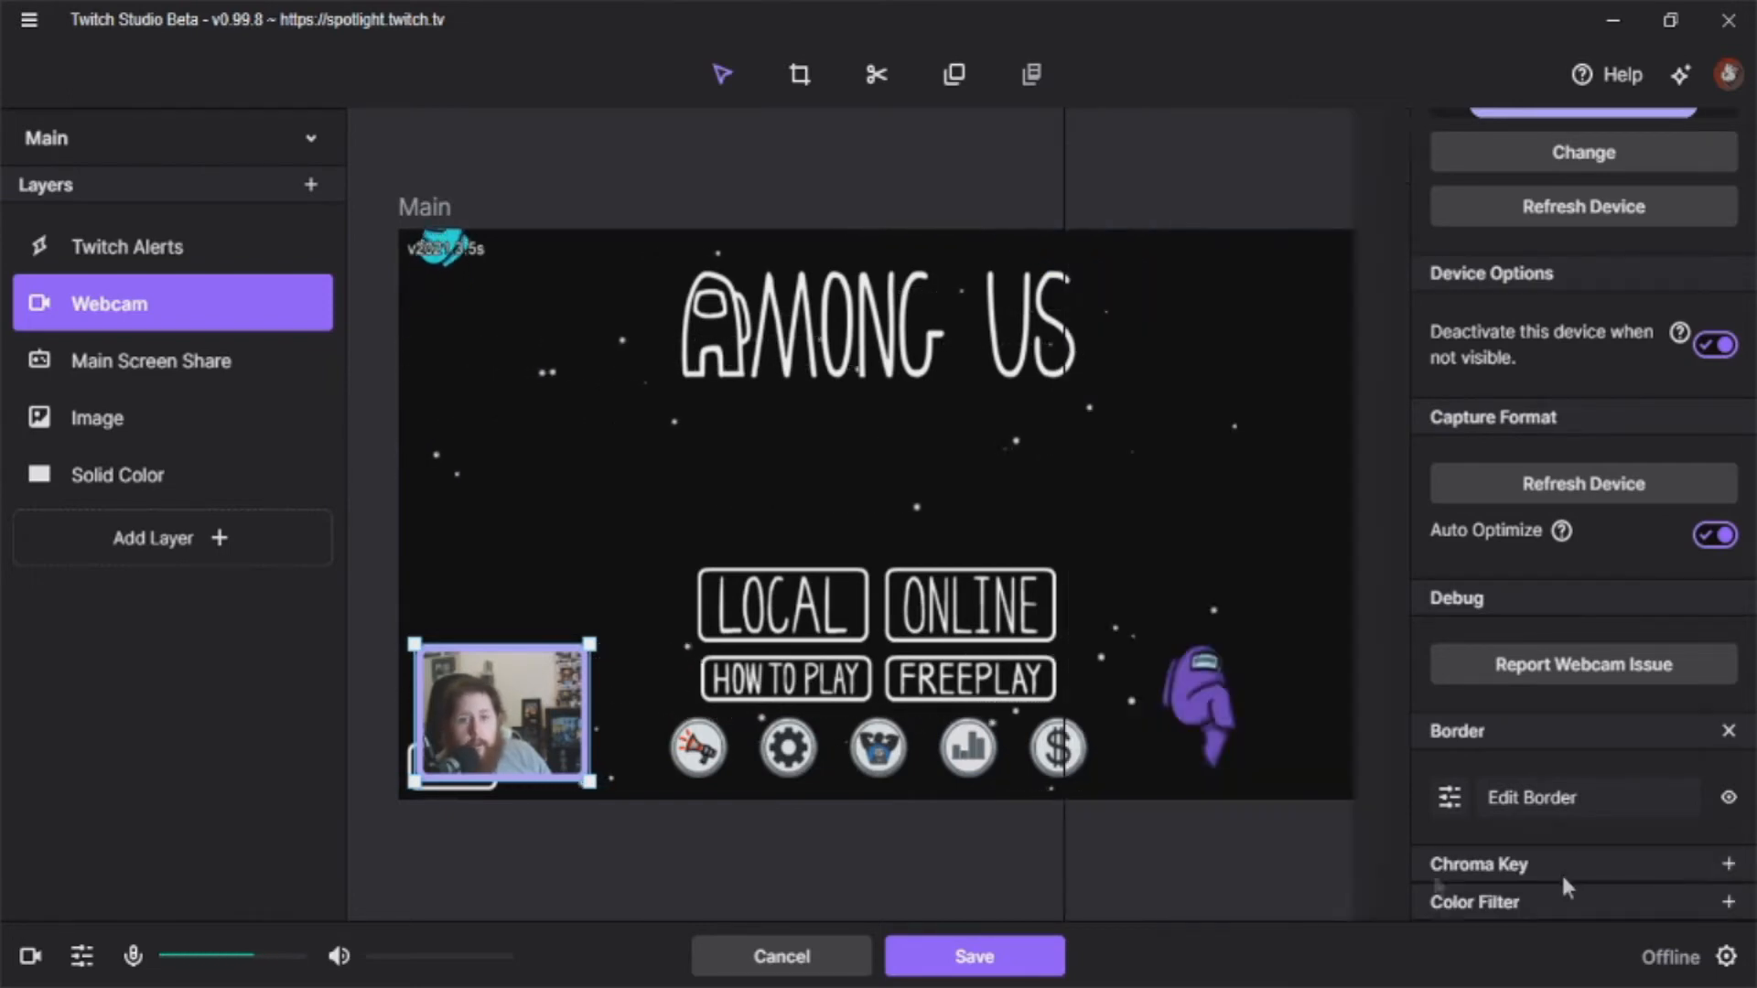
Step: Preview the Twitch Alerts layer's alerts in the Main scene, including Raid, Subscription and Cheer
{"action": "left_click", "coordinate": [66, 262]}
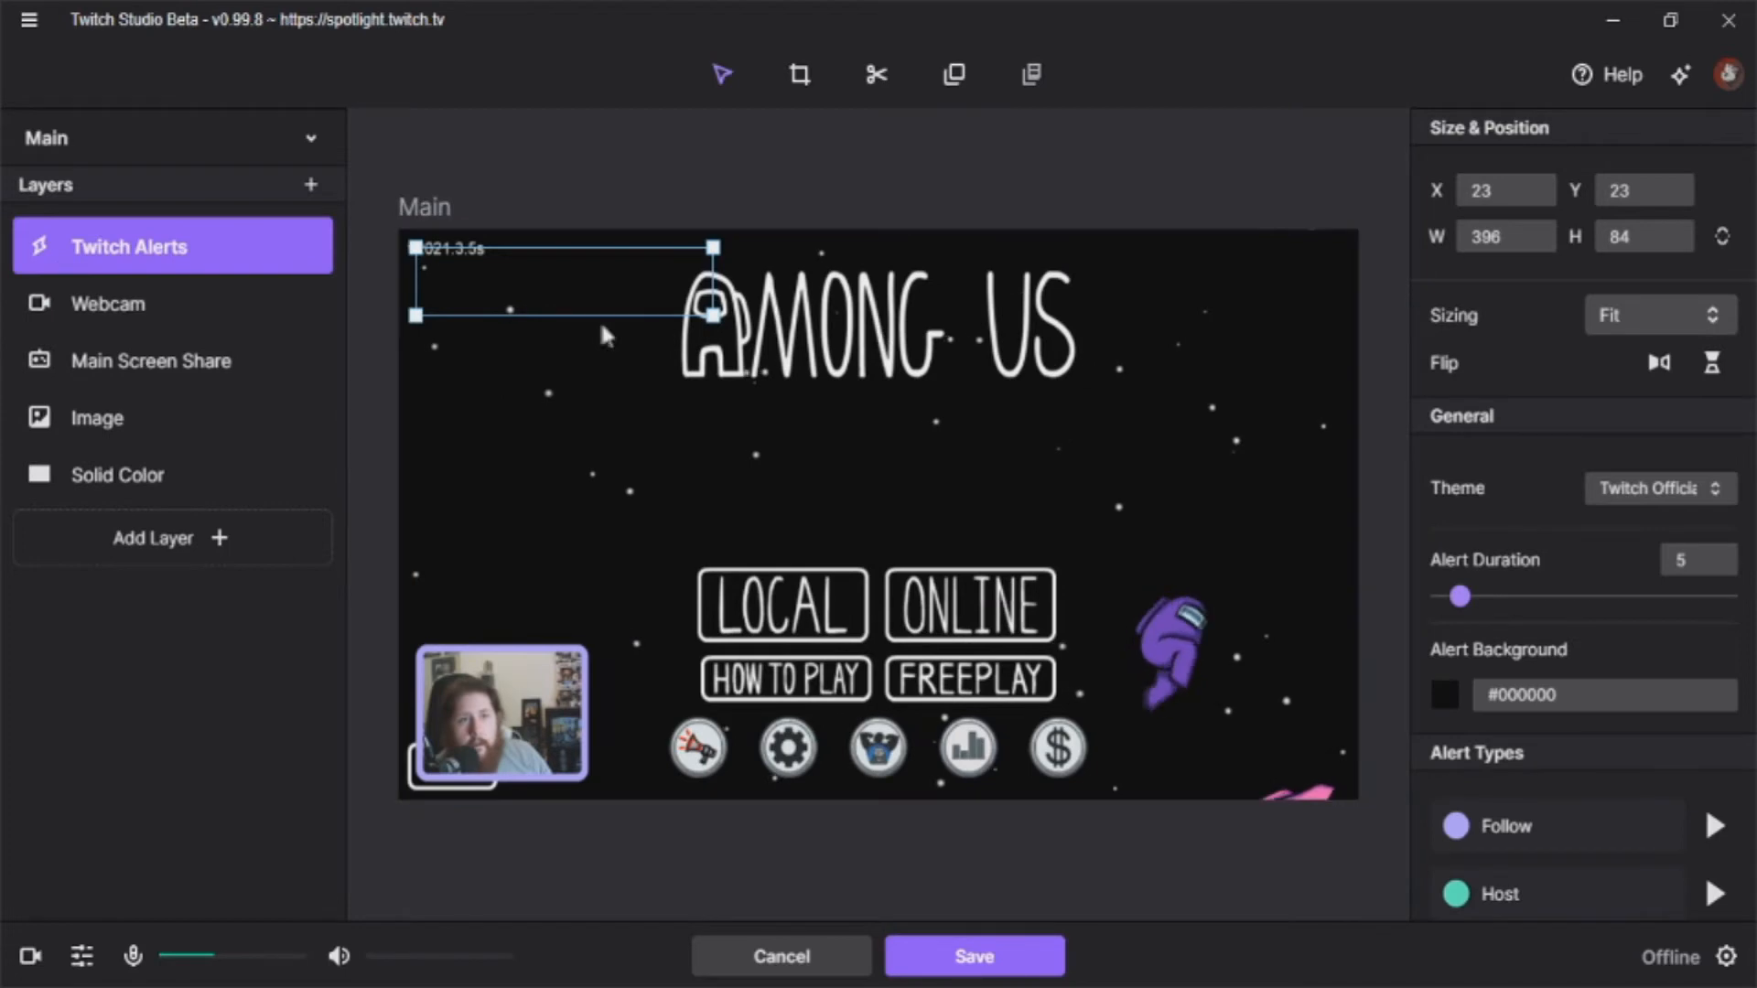
{"action": "scroll", "coordinate": [1604, 640], "scroll_direction": "down", "scroll_amount": 6}
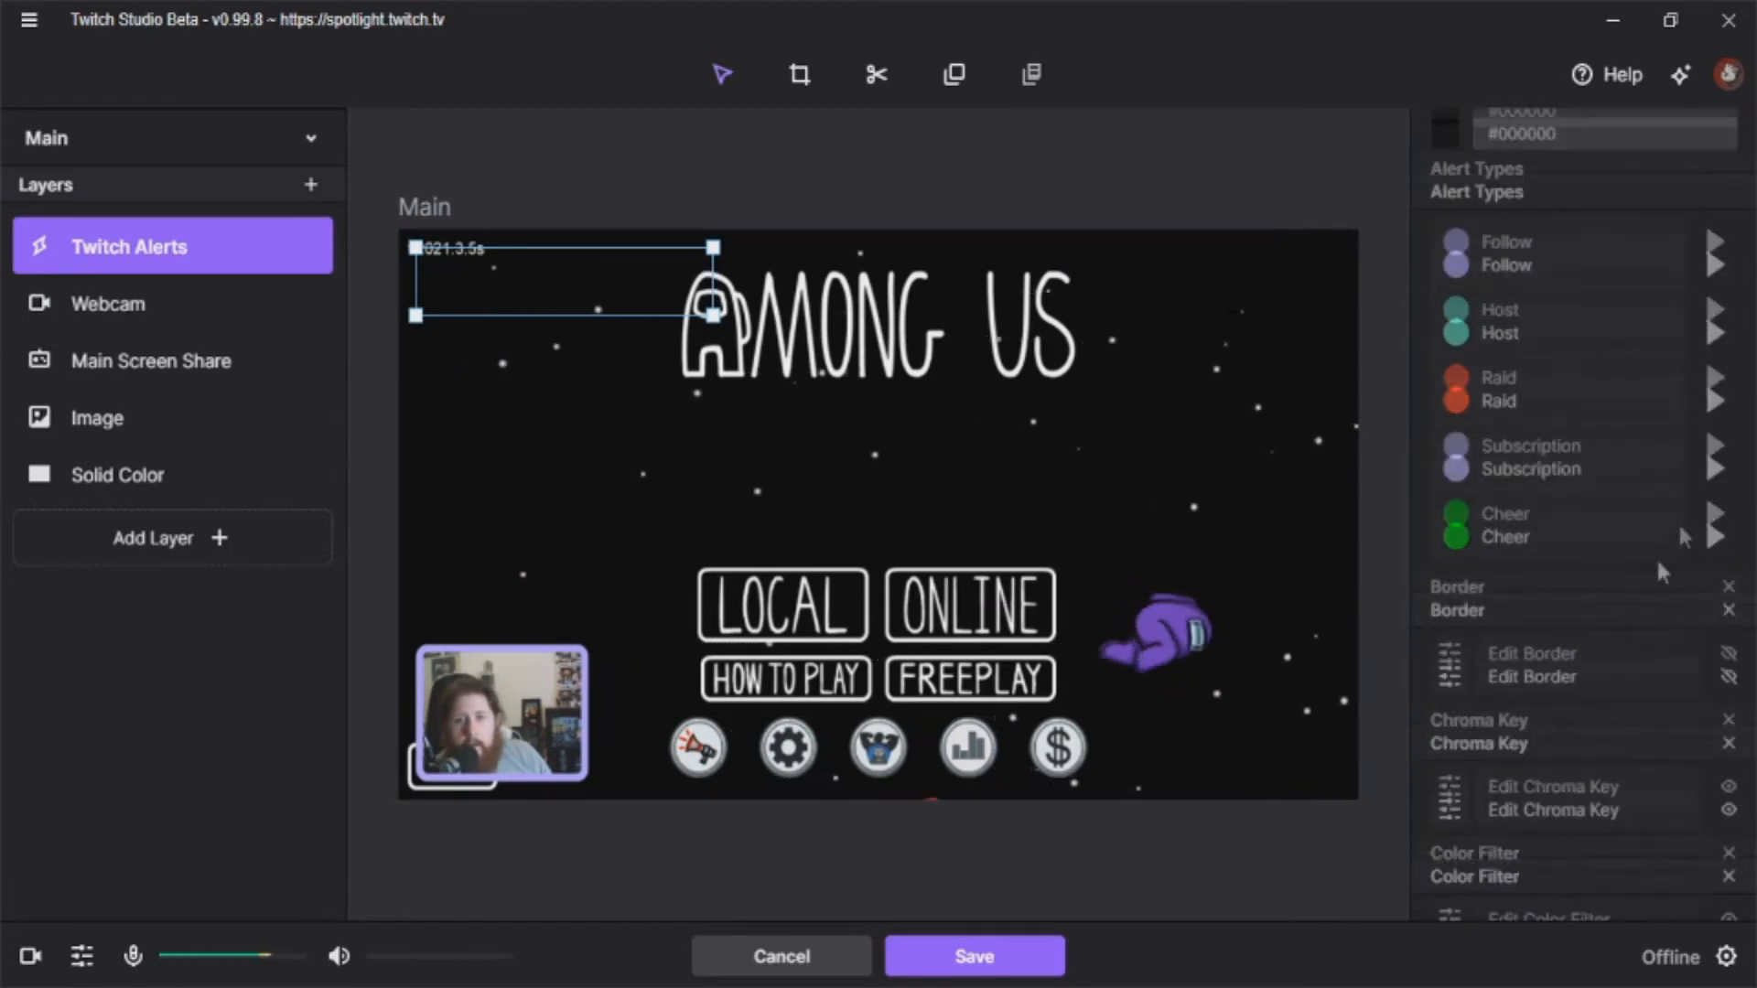
{"action": "left_click", "coordinate": [1715, 265]}
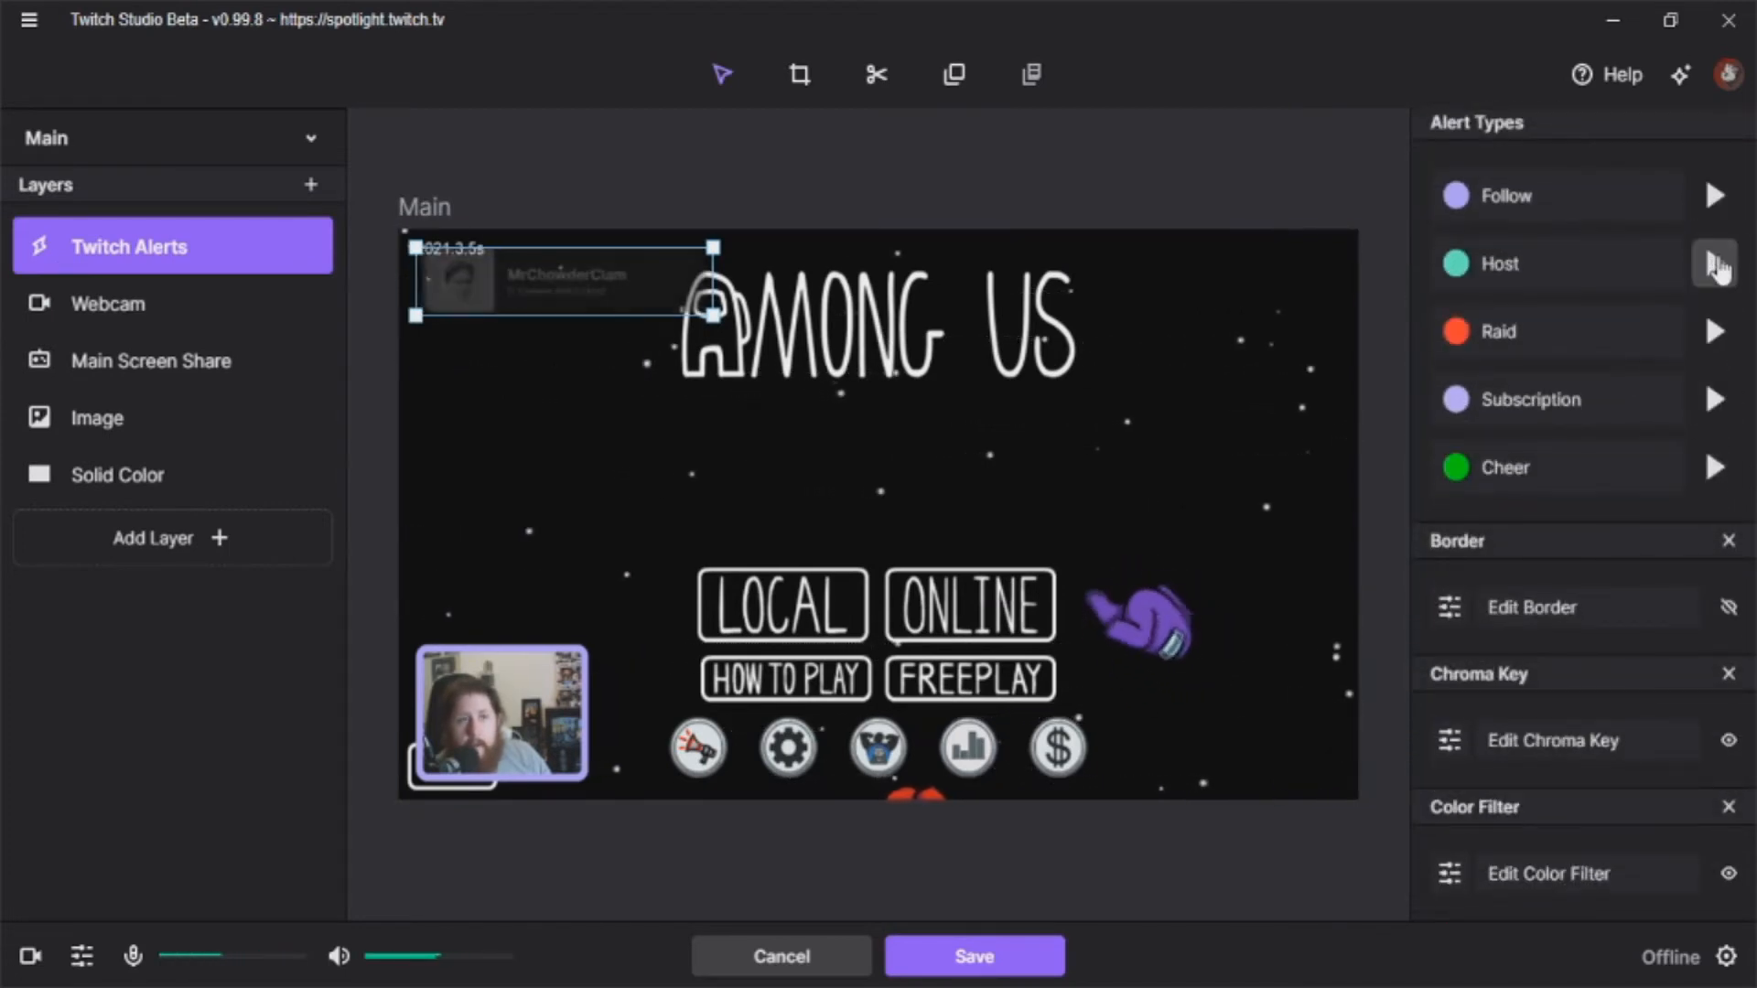
{"action": "left_click", "coordinate": [1715, 335]}
{"action": "left_click", "coordinate": [1715, 404]}
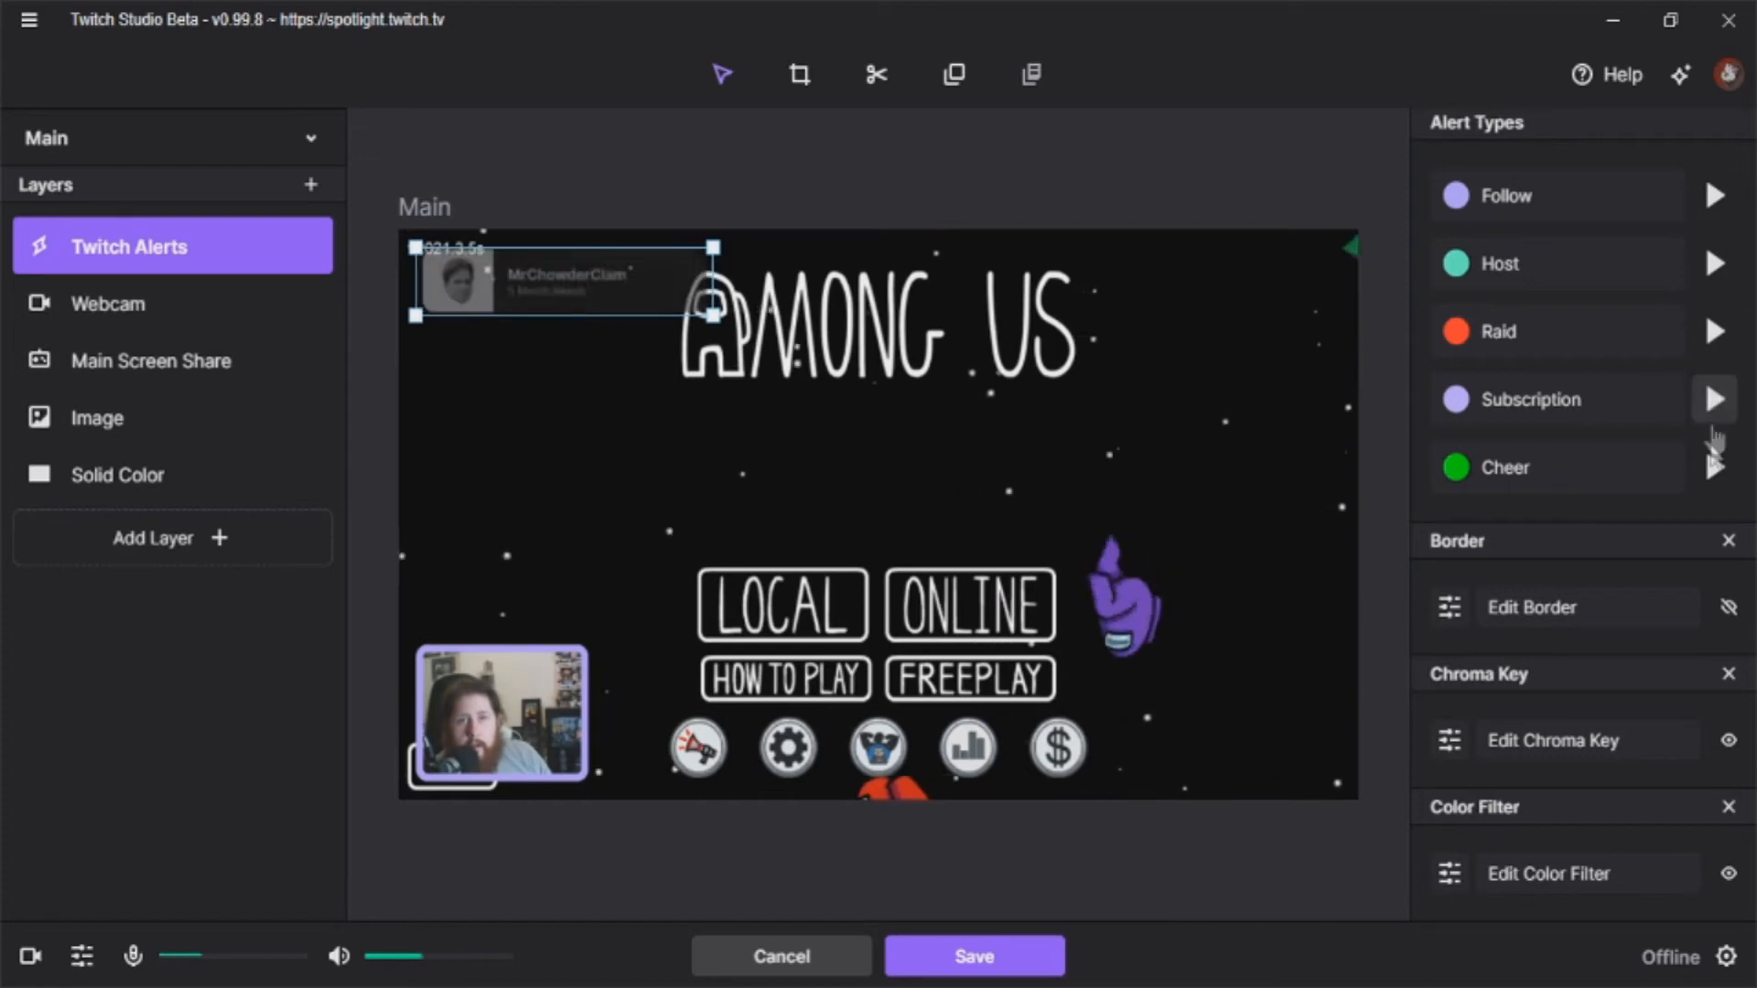
{"action": "left_click", "coordinate": [1715, 467]}
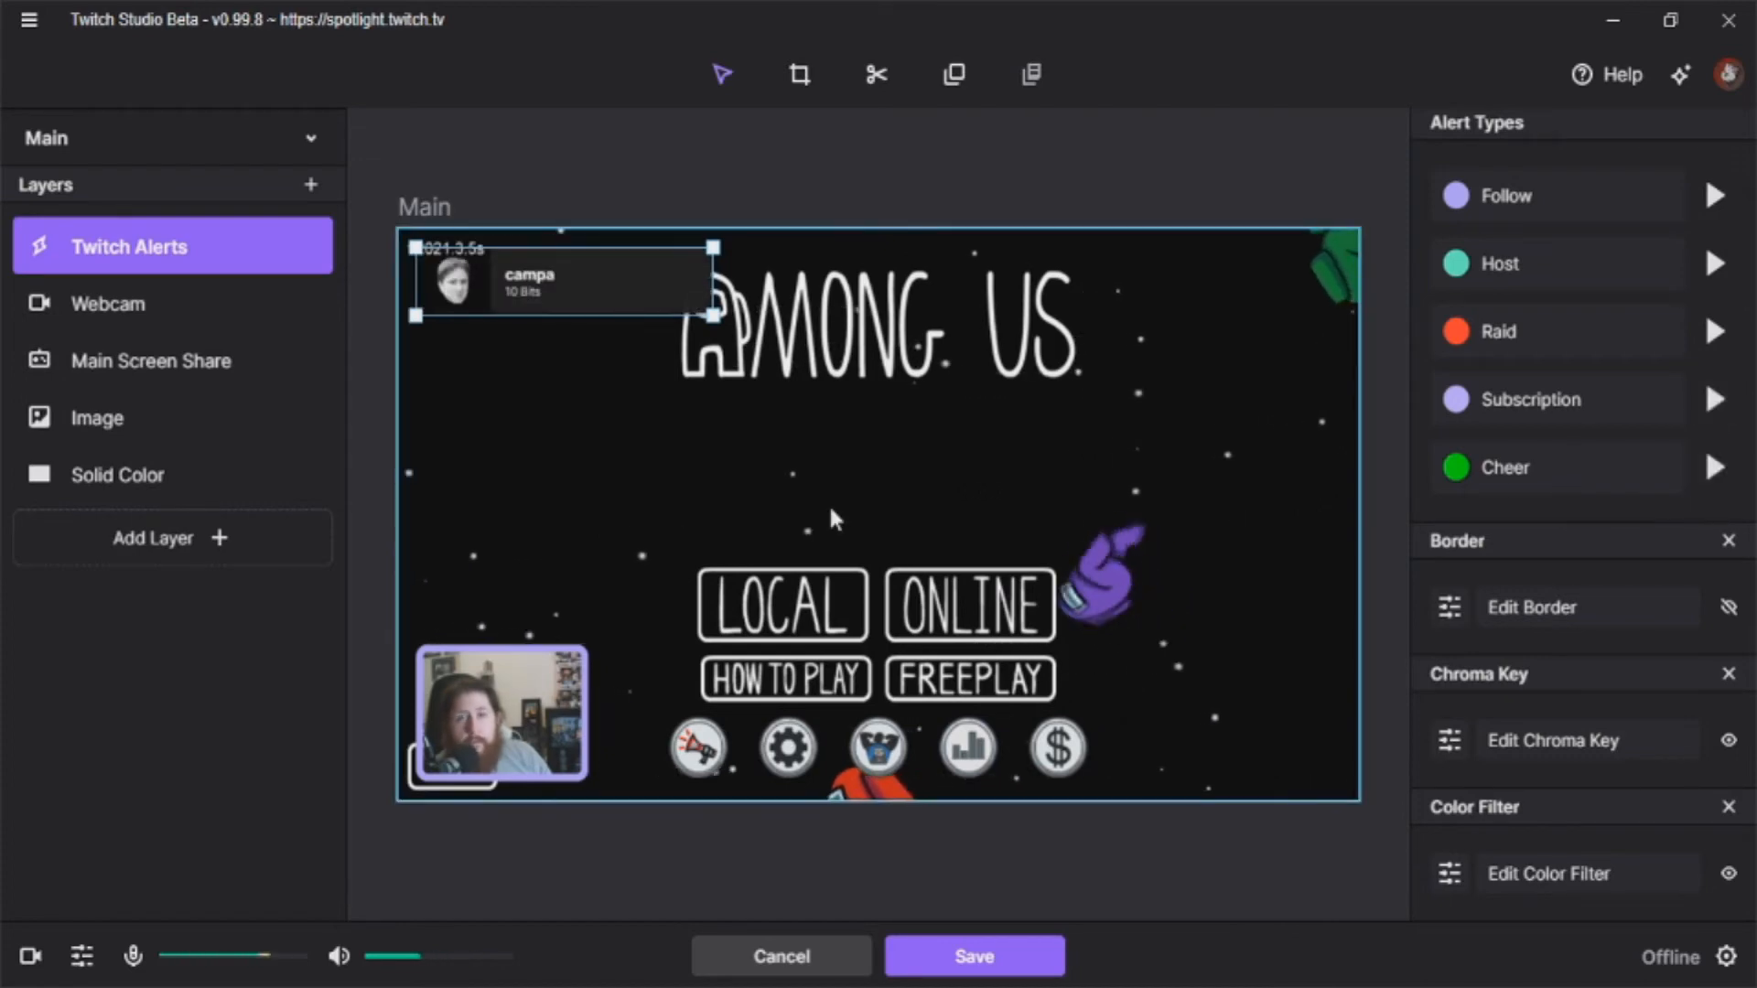
Step: Inspect the Main Screen Share layer's properties and leave the scene editor without saving
{"action": "left_click", "coordinate": [146, 358]}
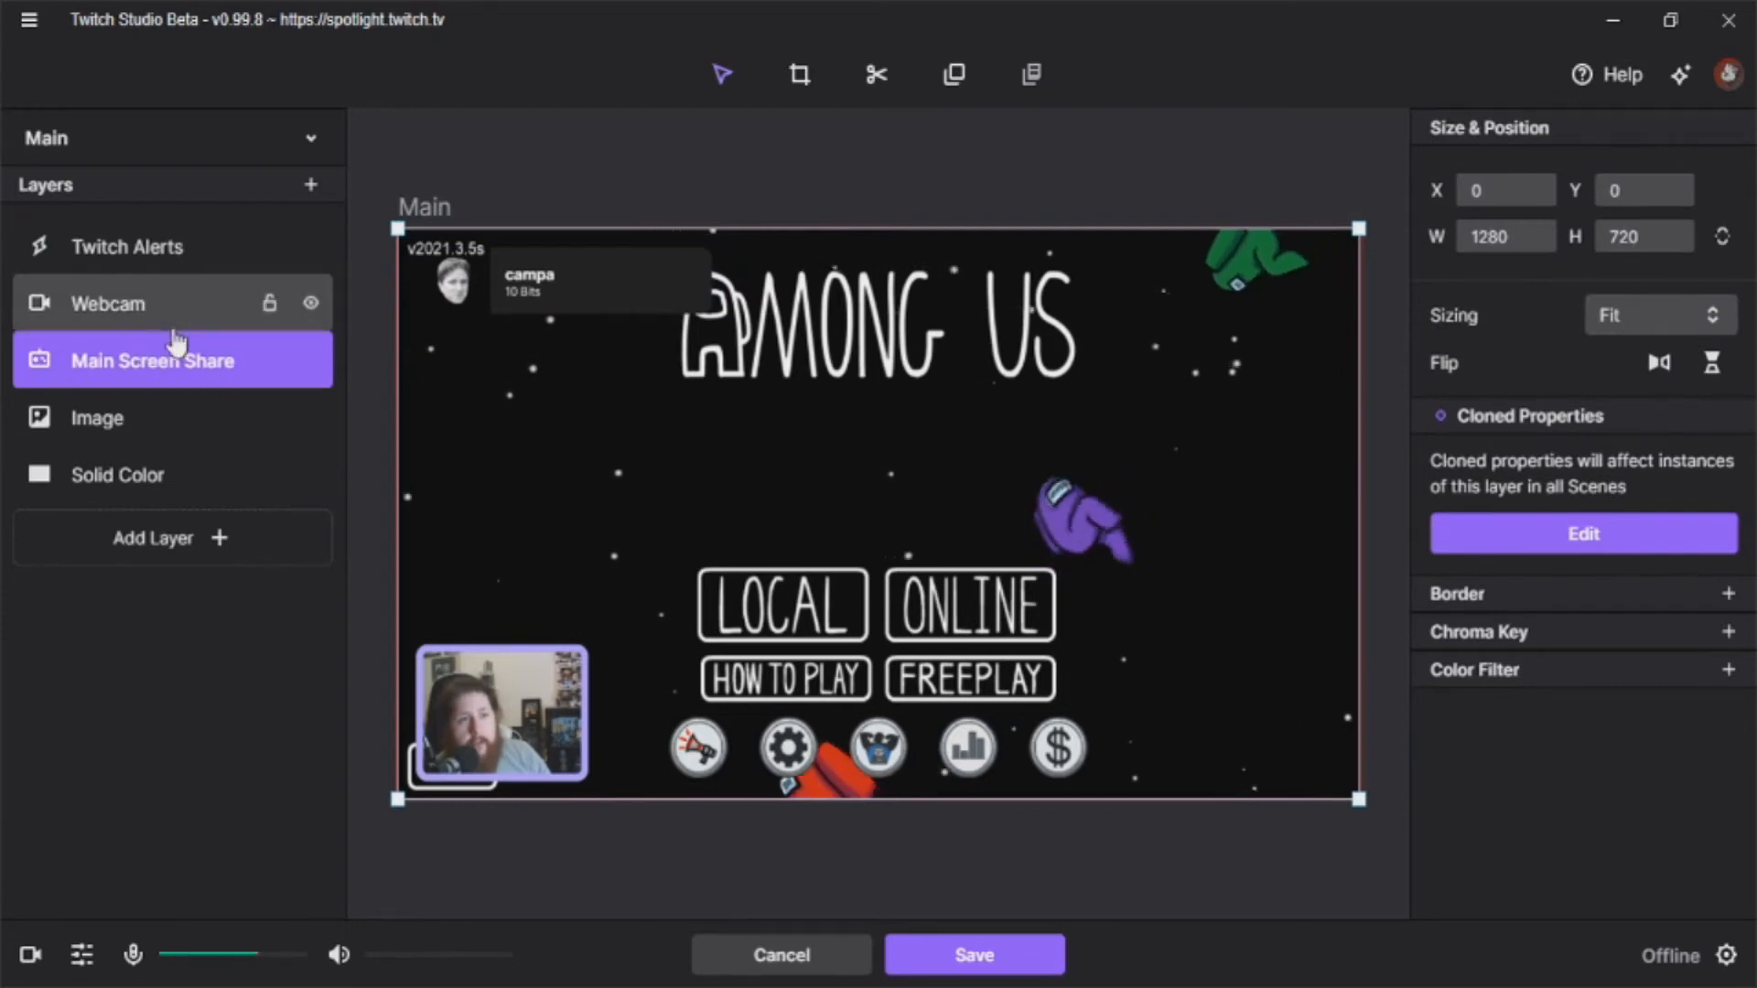
{"action": "double_click", "coordinate": [173, 360]}
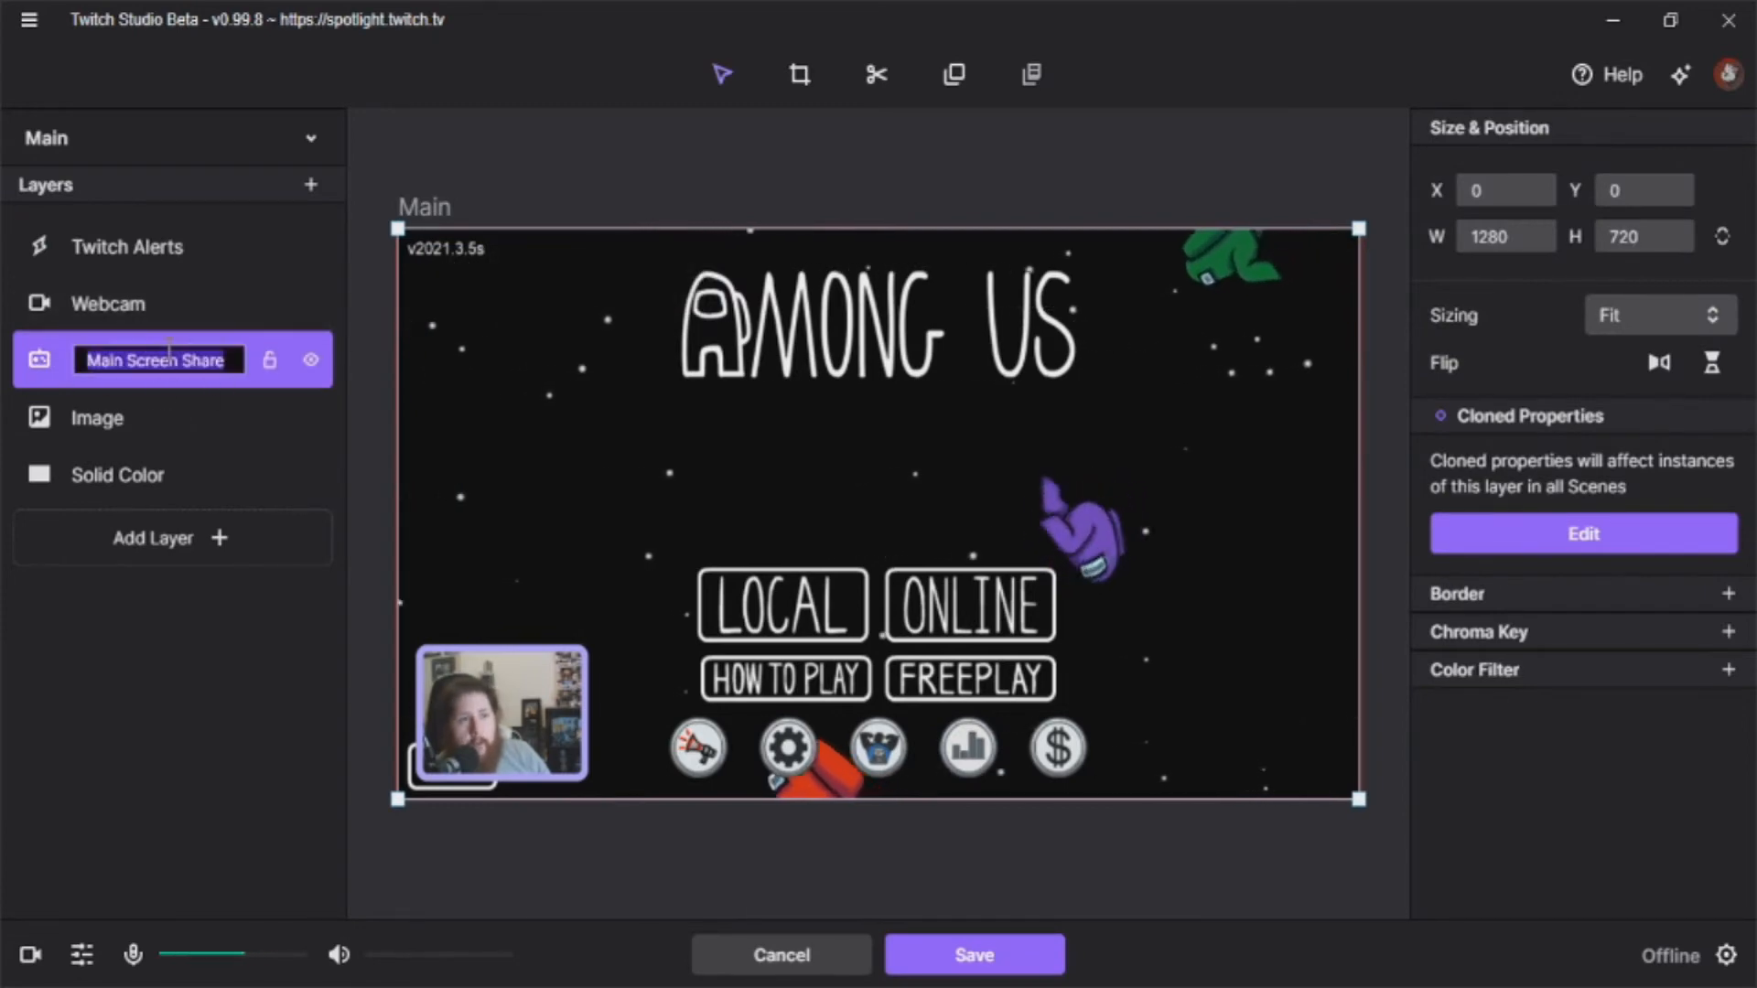
{"action": "left_click", "coordinate": [84, 697]}
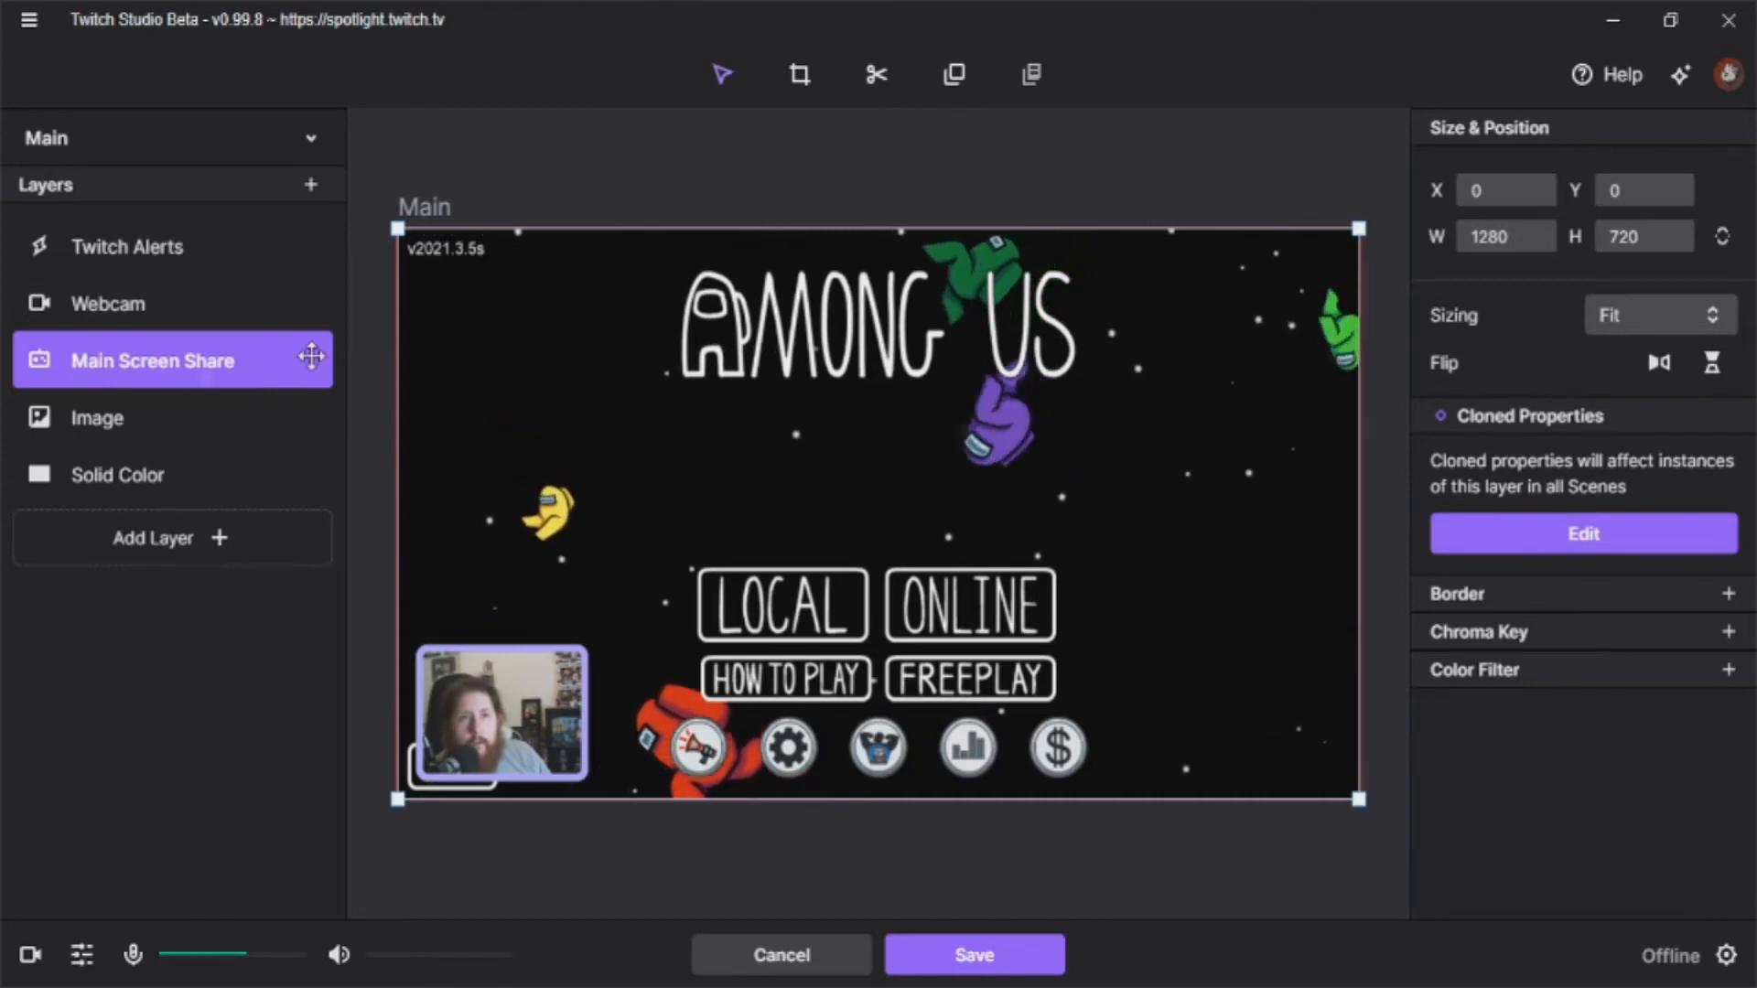
{"action": "left_click", "coordinate": [764, 956]}
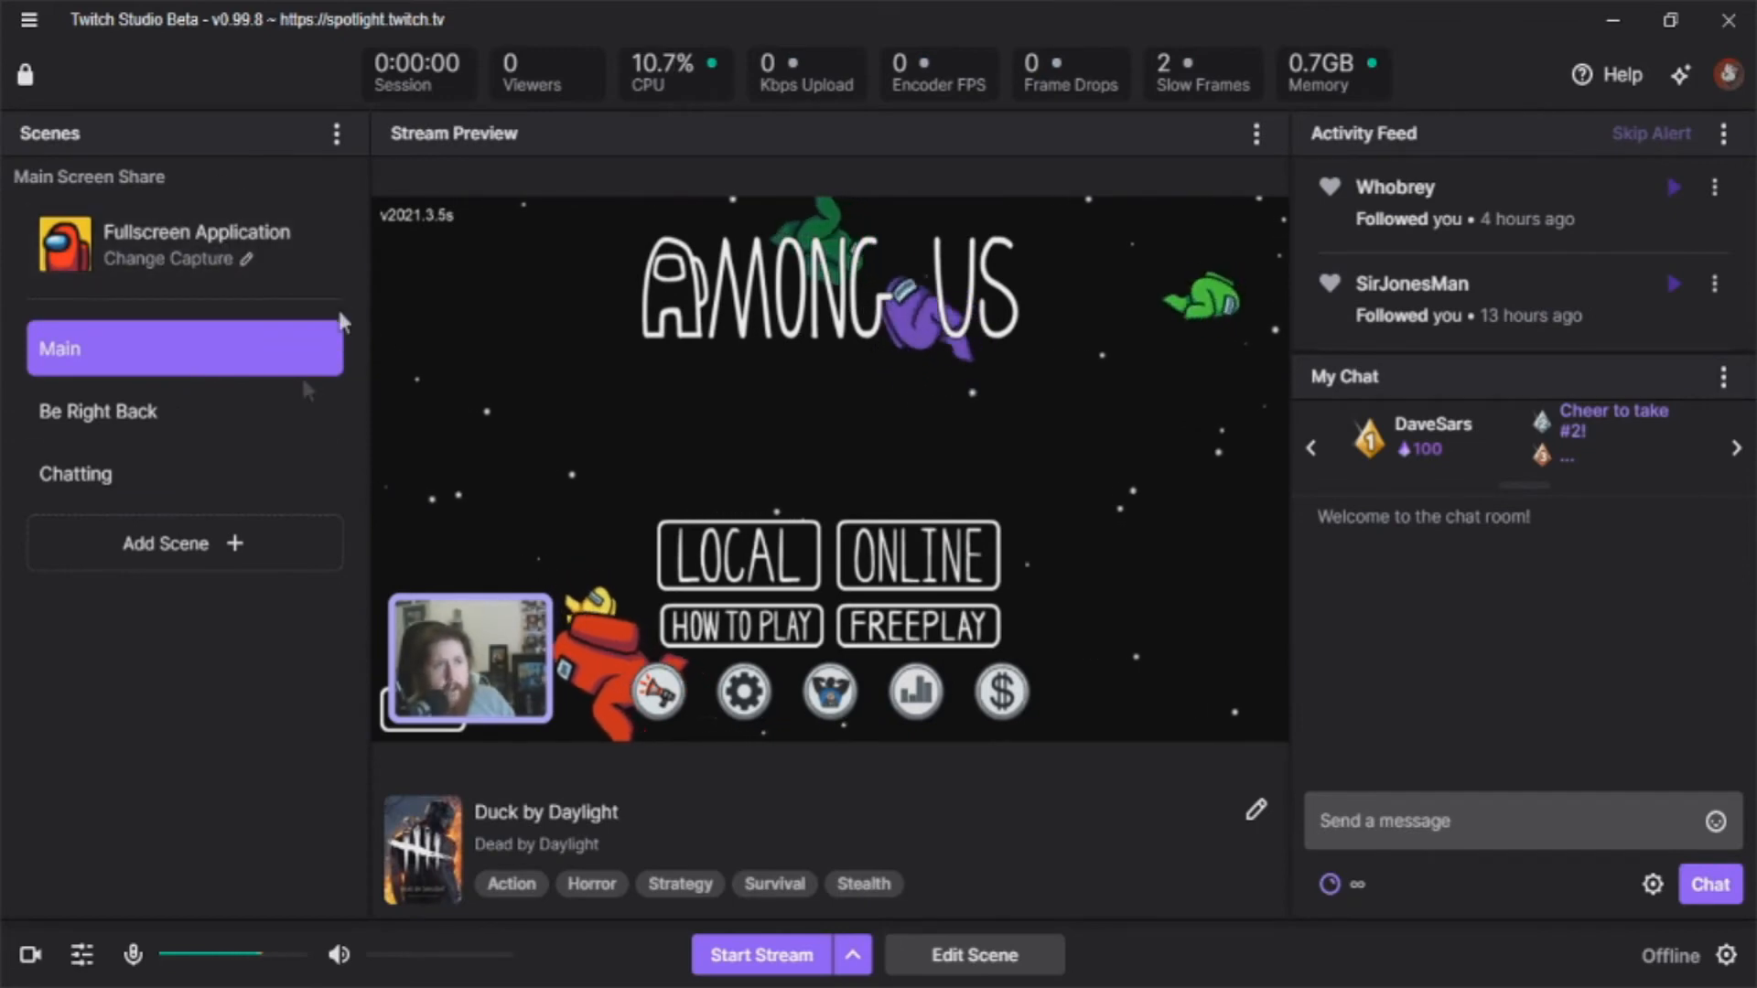
Step: Browse the application windows and displays available as the main screen share capture, and cancel without changing the source
{"action": "left_click", "coordinate": [142, 261]}
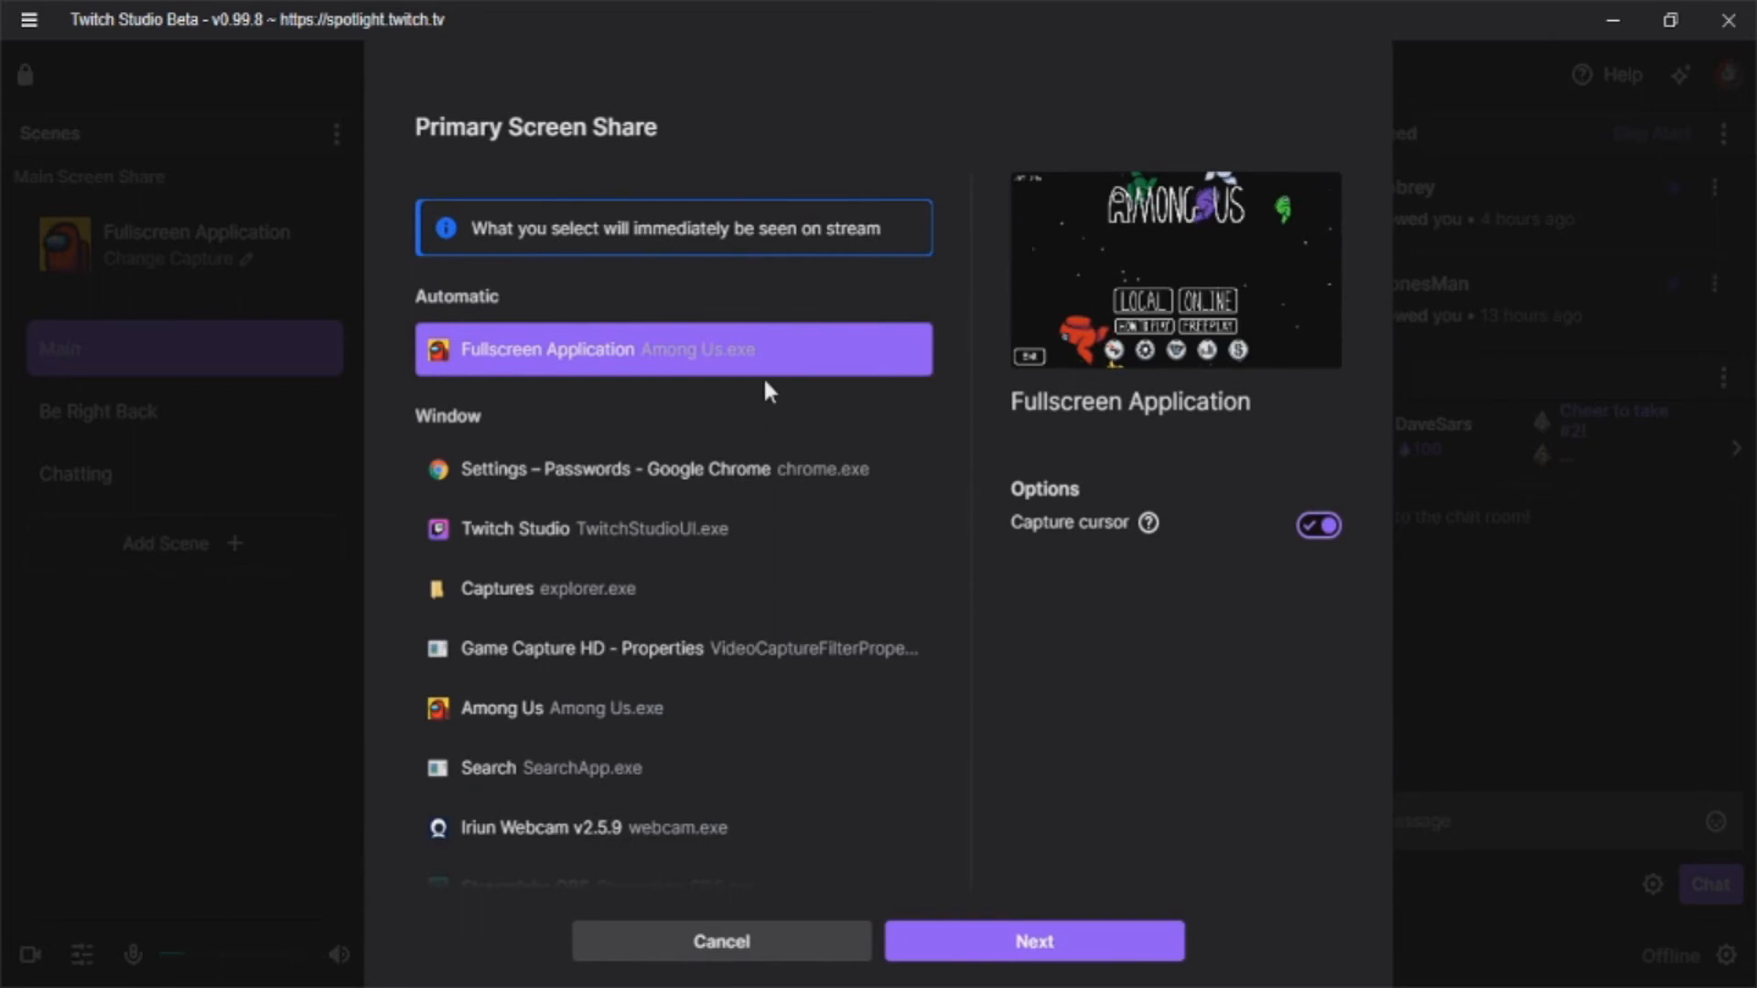
{"action": "scroll", "coordinate": [723, 407], "scroll_direction": "down", "scroll_amount": 3}
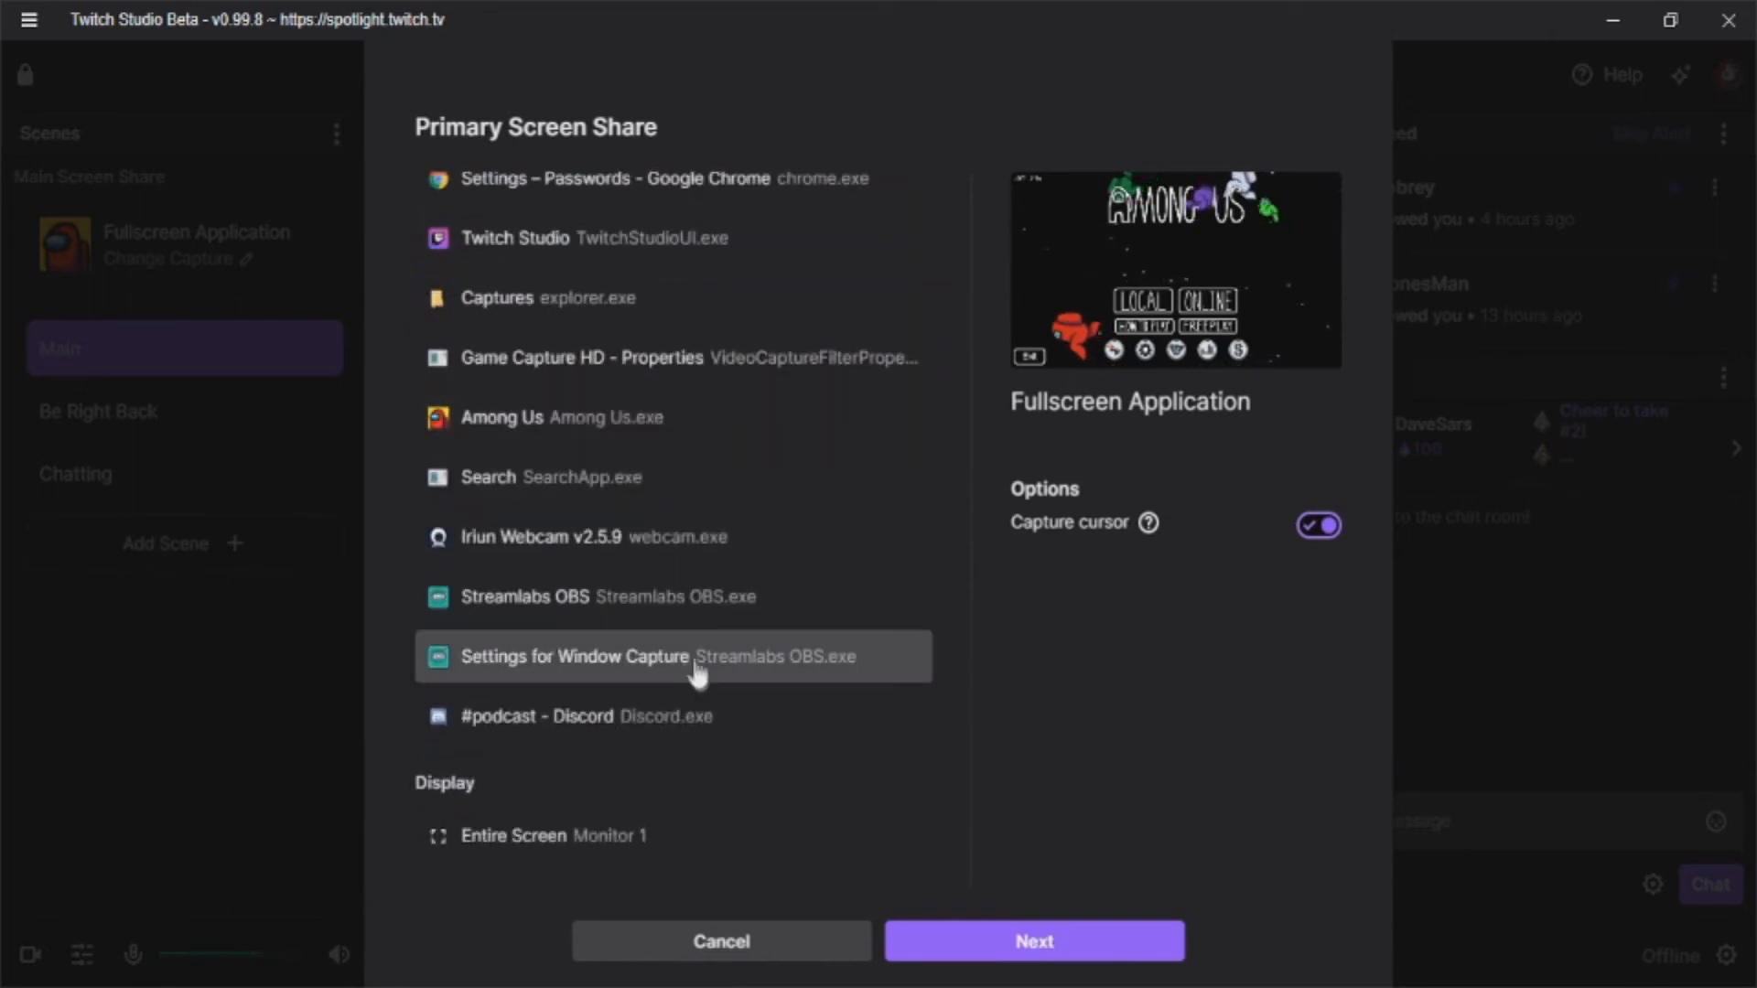
{"action": "scroll", "coordinate": [668, 580], "scroll_direction": "up", "scroll_amount": 3}
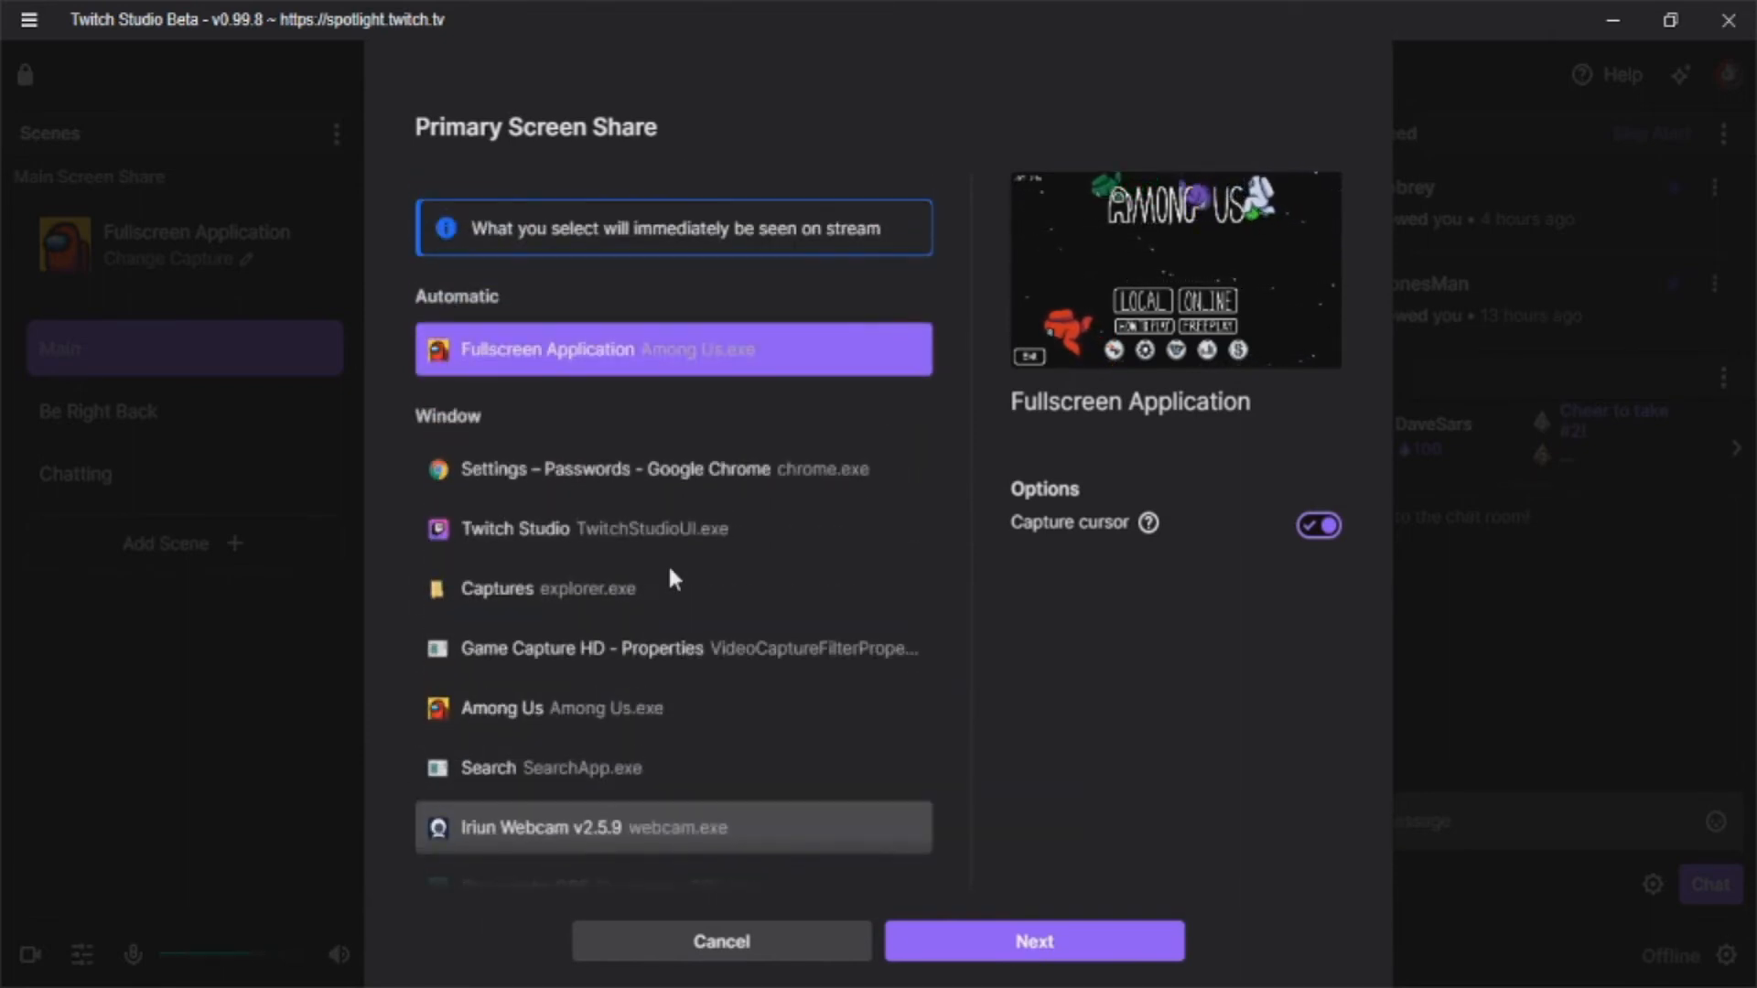
{"action": "scroll", "coordinate": [743, 403], "scroll_direction": "down", "scroll_amount": 3}
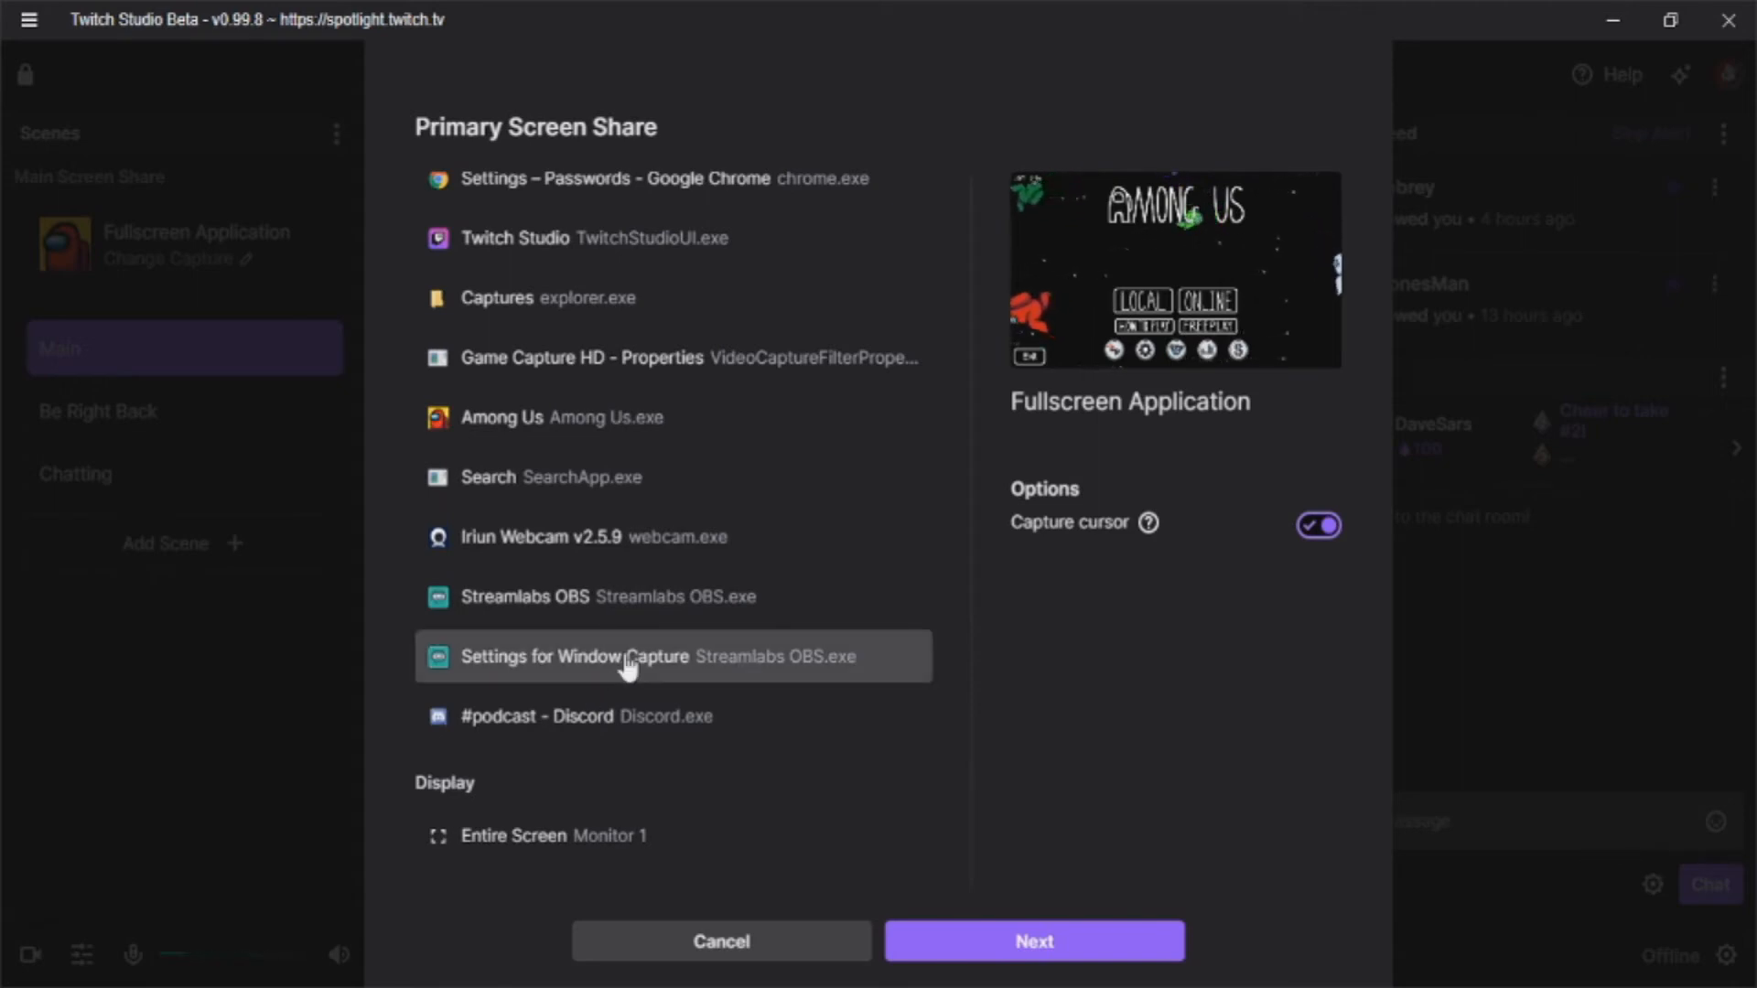
{"action": "scroll", "coordinate": [628, 659], "scroll_direction": "up", "scroll_amount": 3}
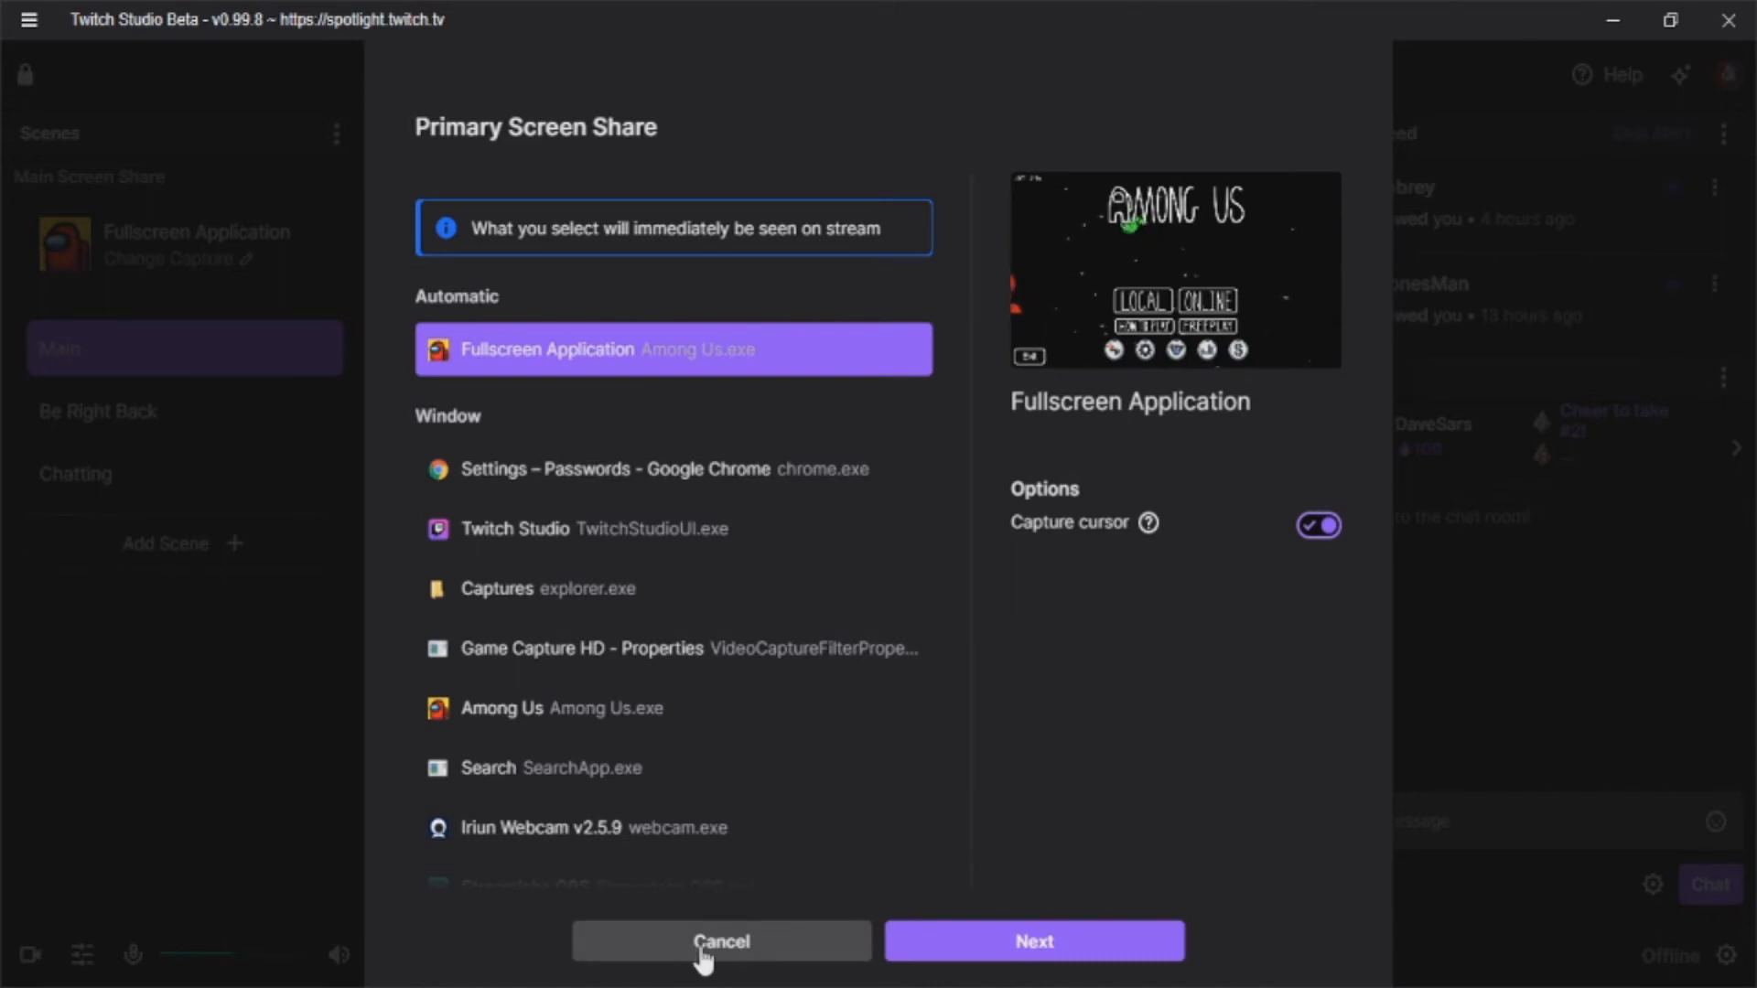
{"action": "left_click", "coordinate": [832, 940]}
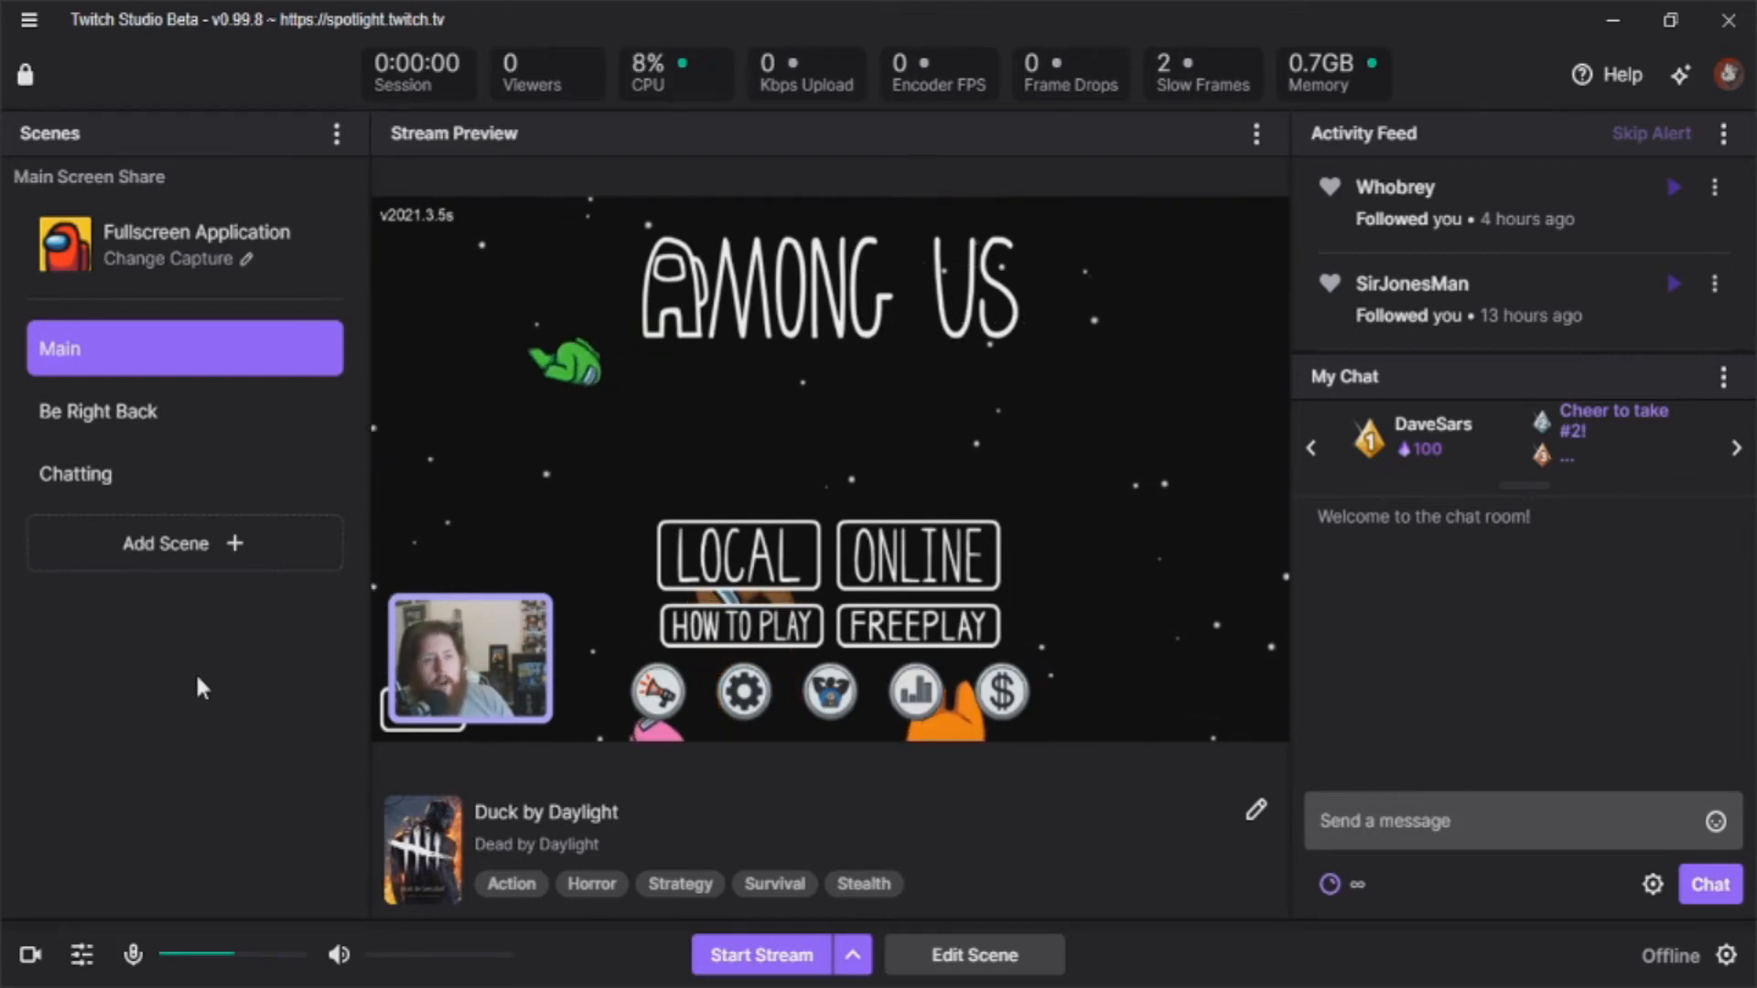
Step: Reopen the Primary Screen Share choices, compare Fullscreen Application with the other sources, and cancel
{"action": "left_click", "coordinate": [94, 236]}
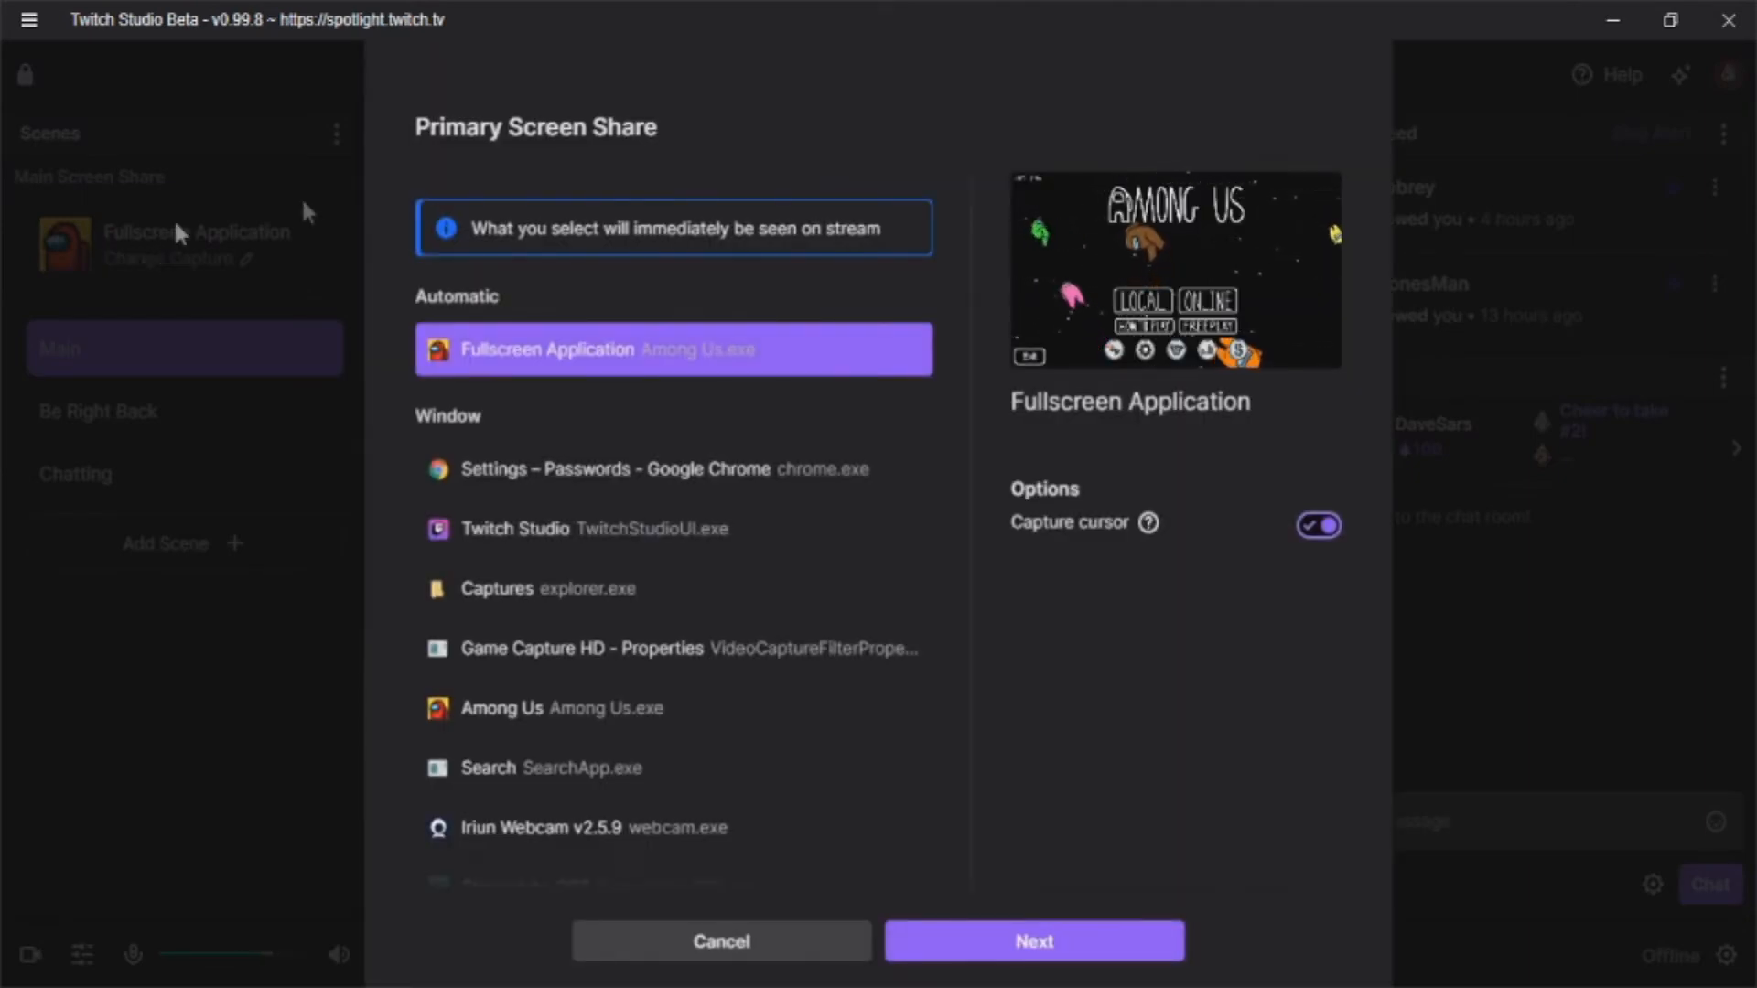
{"action": "scroll", "coordinate": [718, 464], "scroll_direction": "down", "scroll_amount": 3}
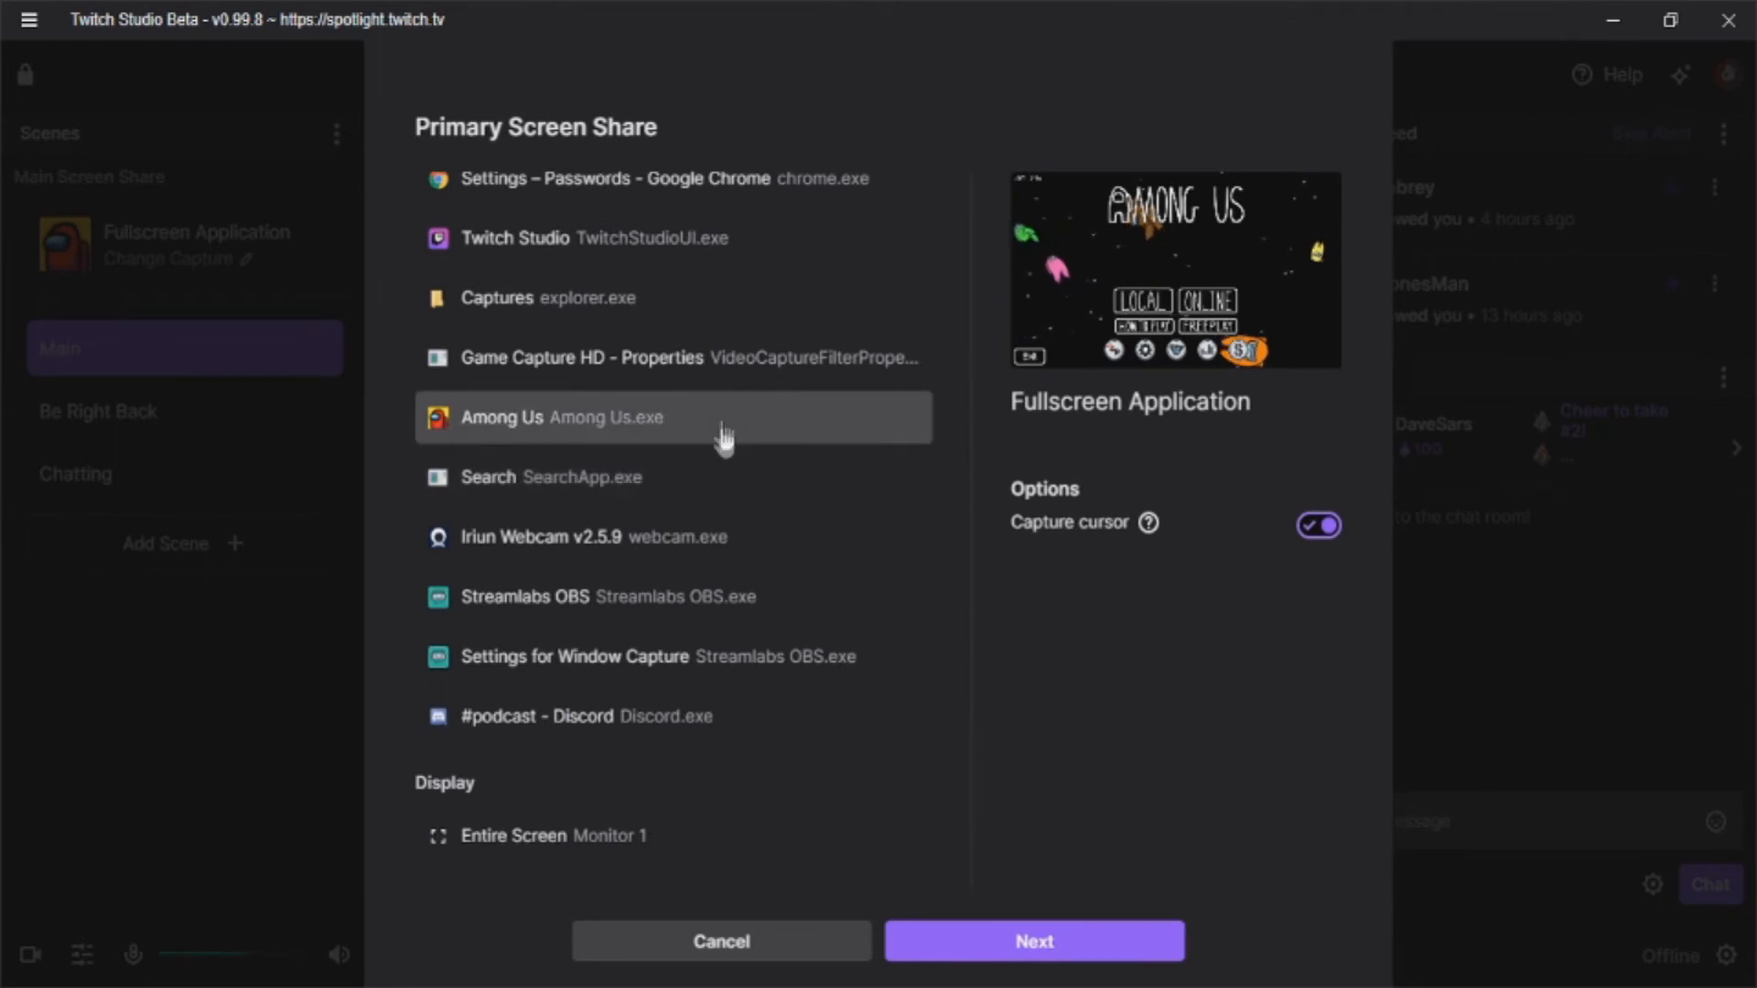
{"action": "scroll", "coordinate": [718, 440], "scroll_direction": "up", "scroll_amount": 3}
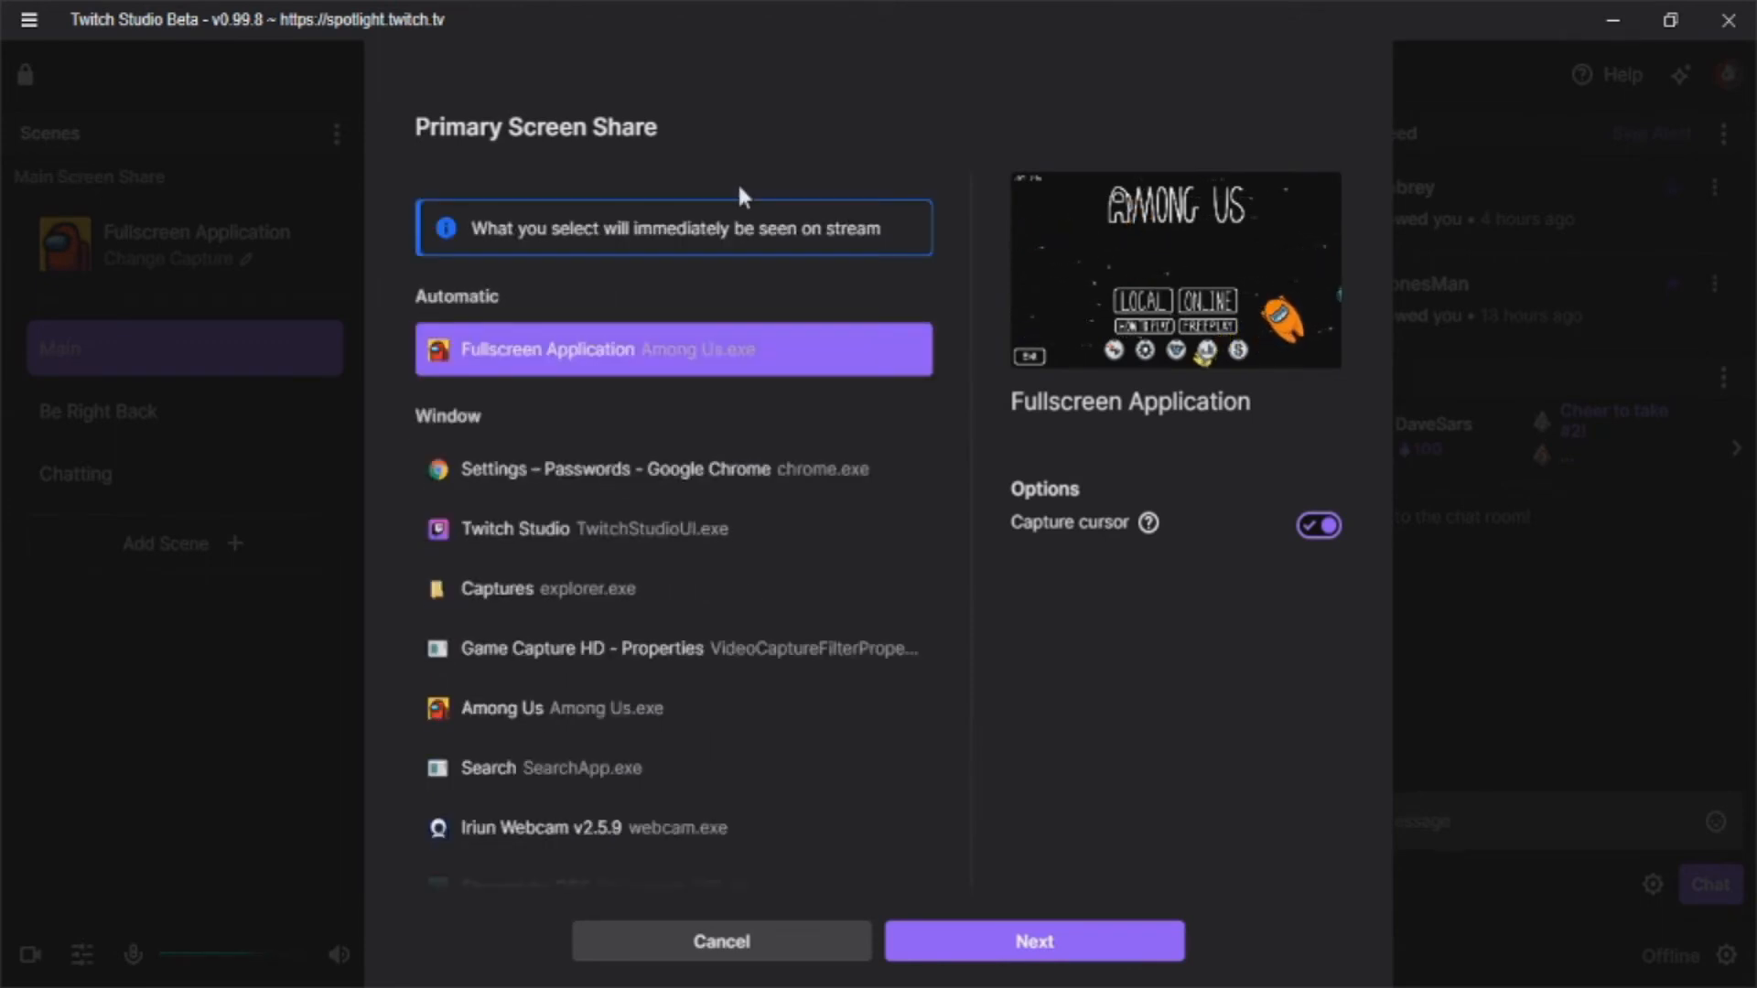
{"action": "left_click", "coordinate": [723, 943]}
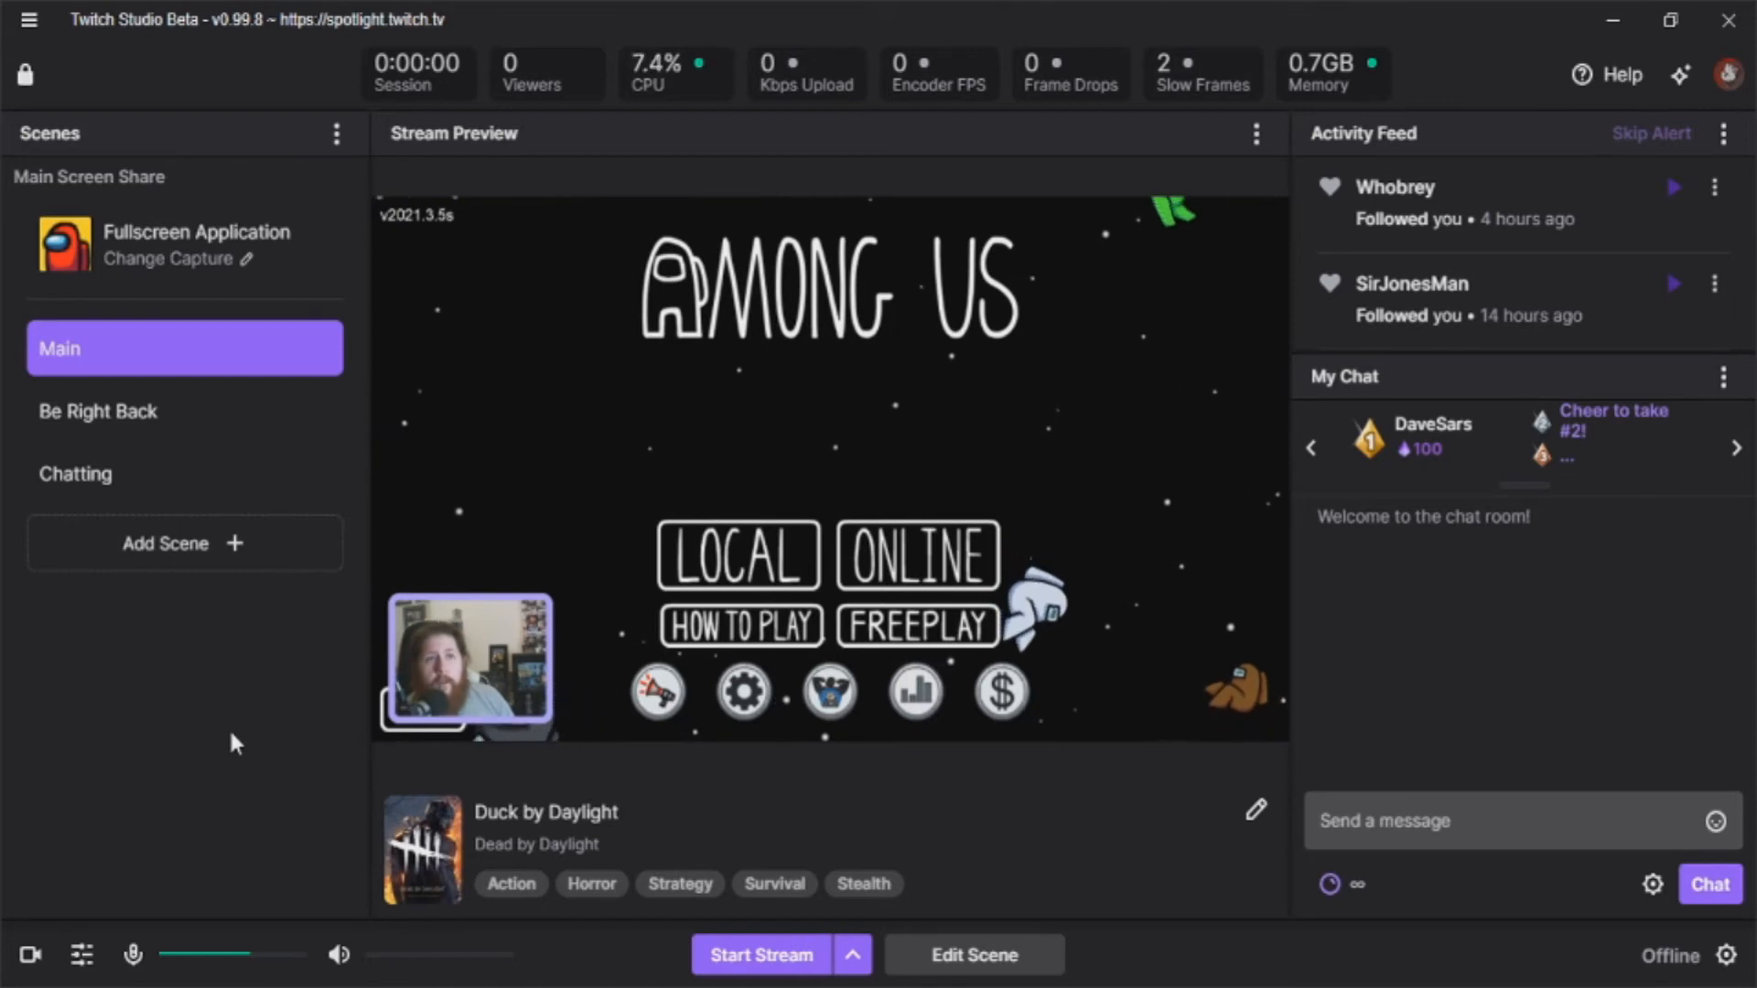
{"action": "left_click", "coordinate": [90, 965]}
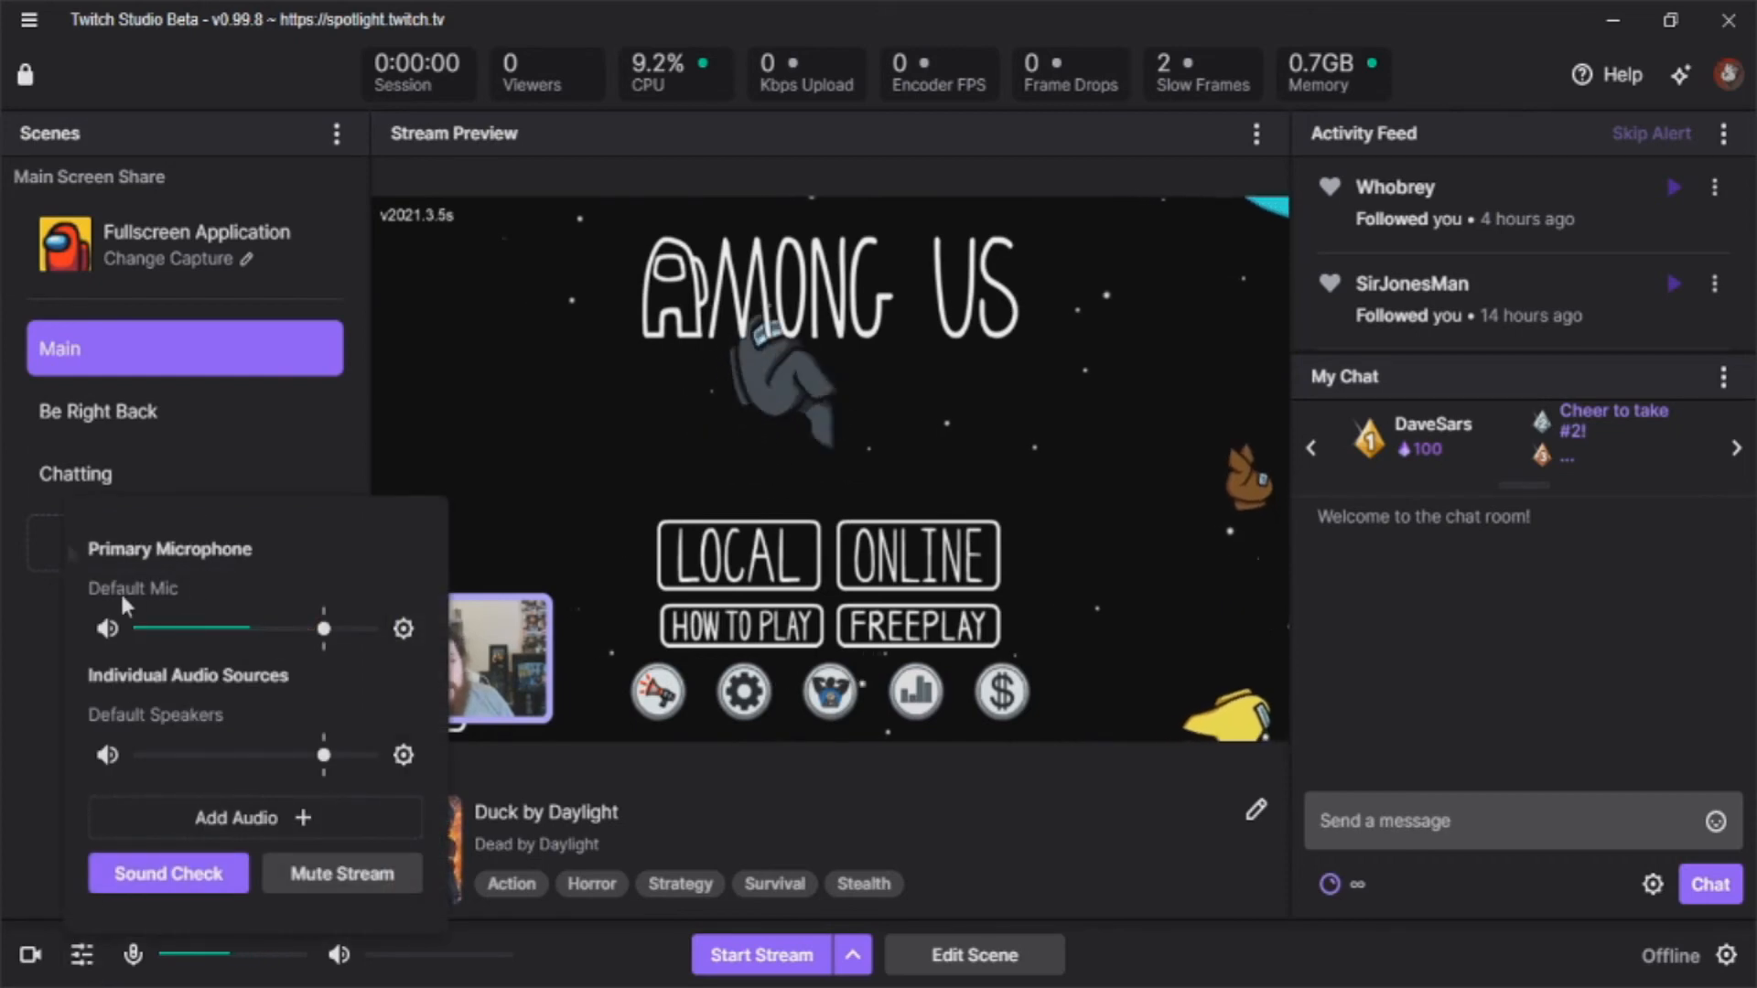
{"action": "left_click", "coordinate": [403, 629]}
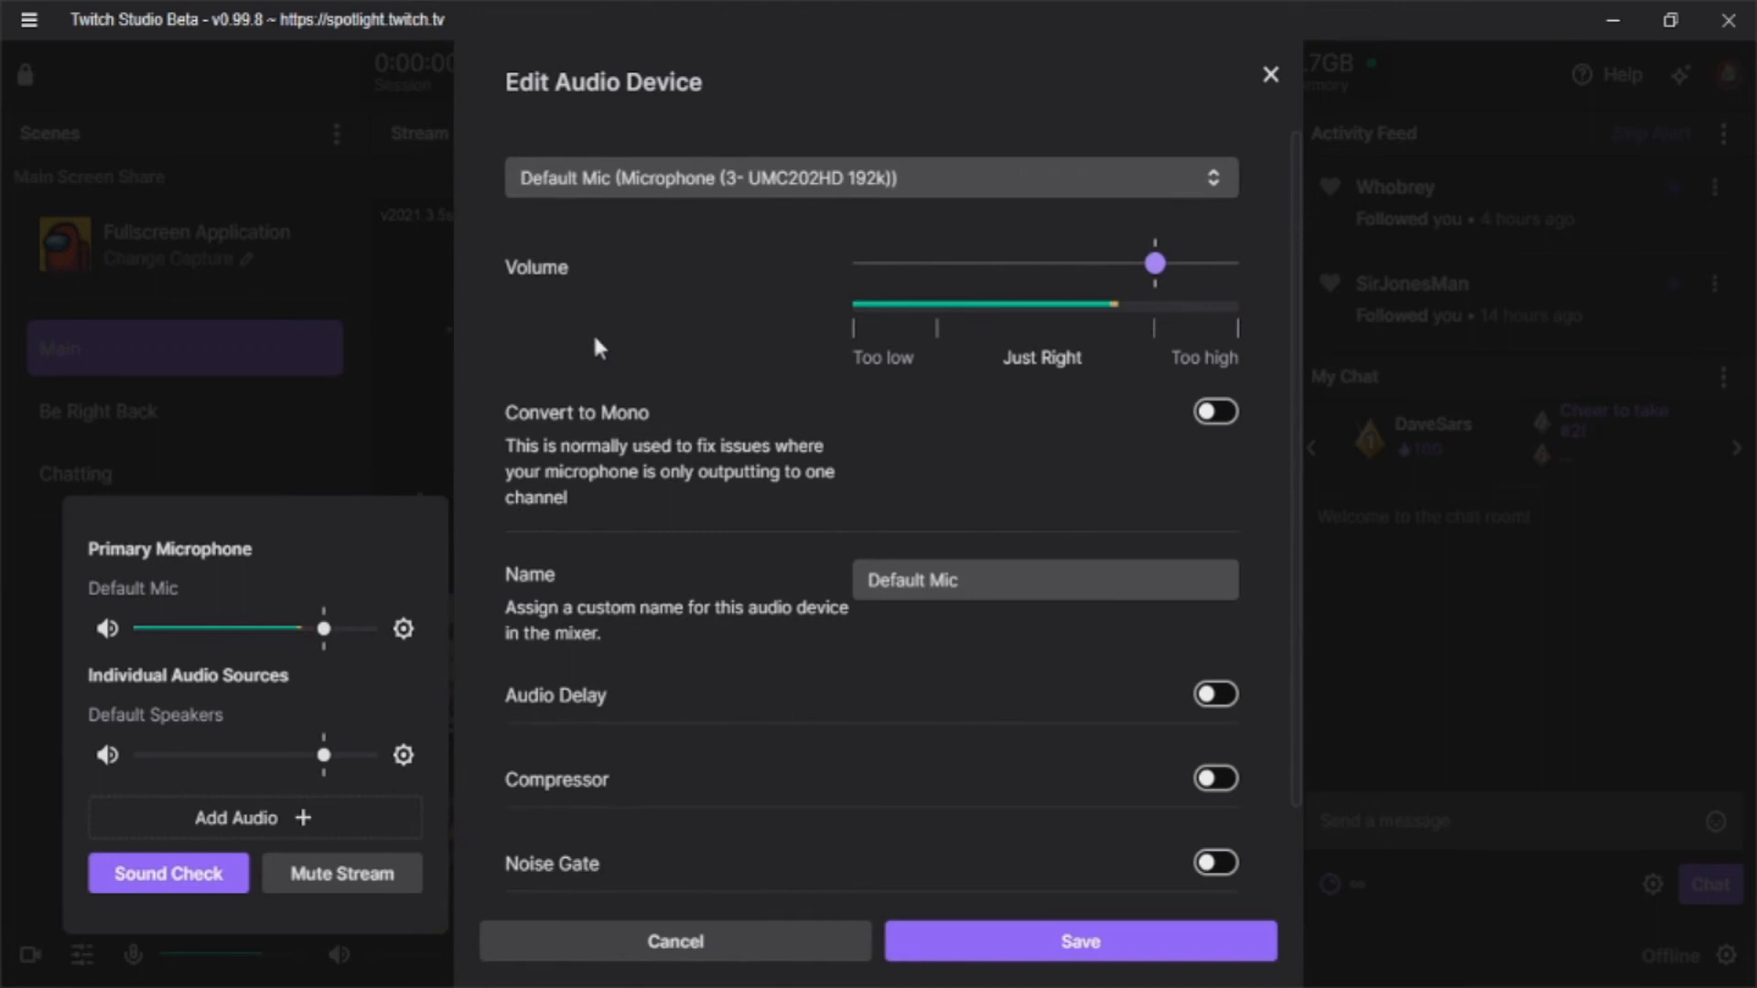
{"action": "left_click", "coordinate": [1038, 188]}
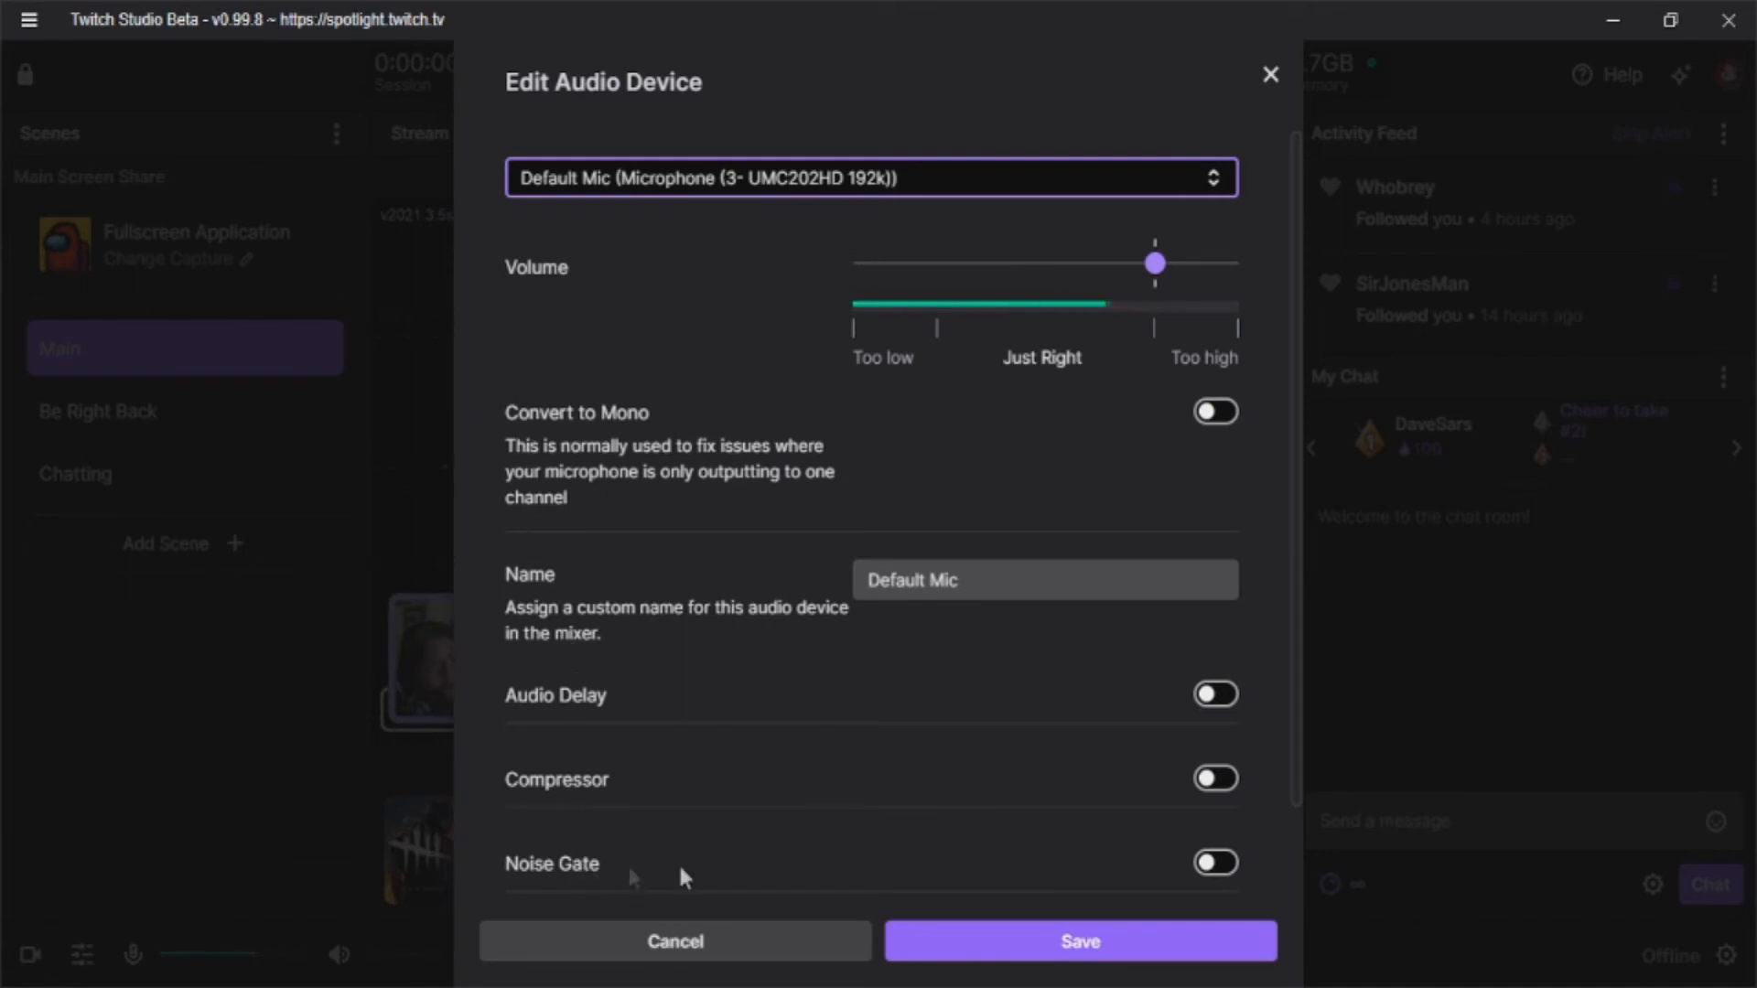
{"action": "scroll", "coordinate": [1068, 569], "scroll_direction": "down", "scroll_amount": 3}
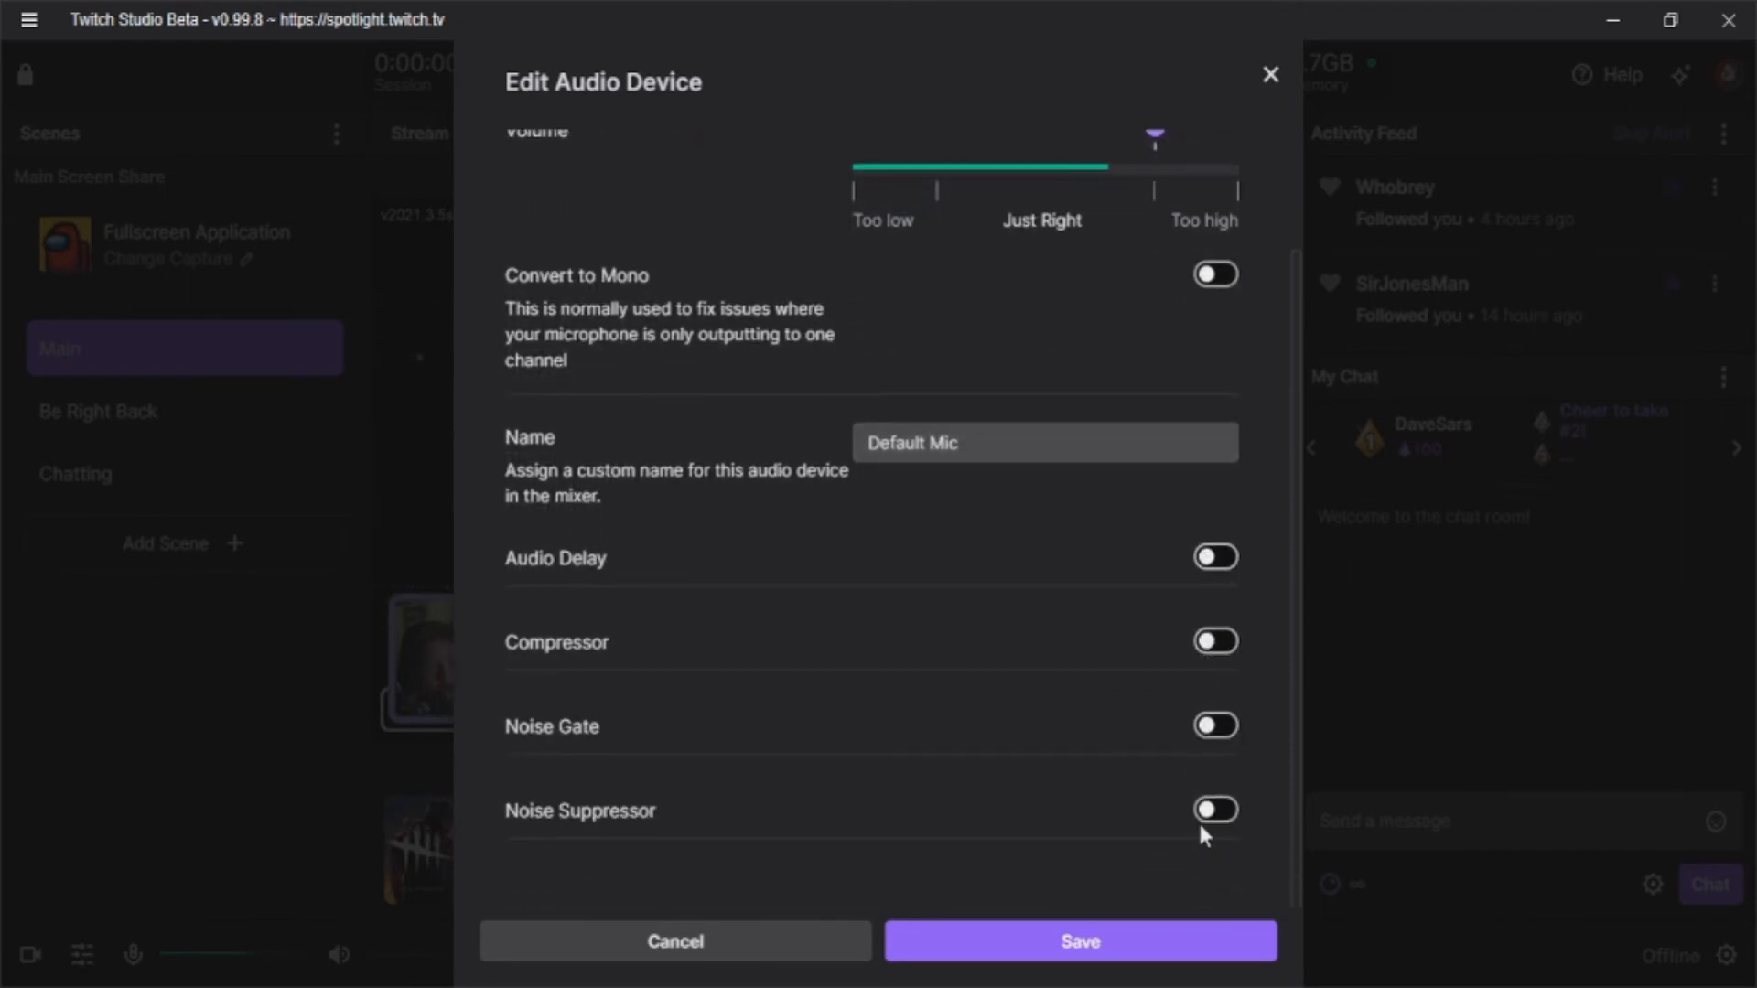
{"action": "left_click", "coordinate": [721, 952]}
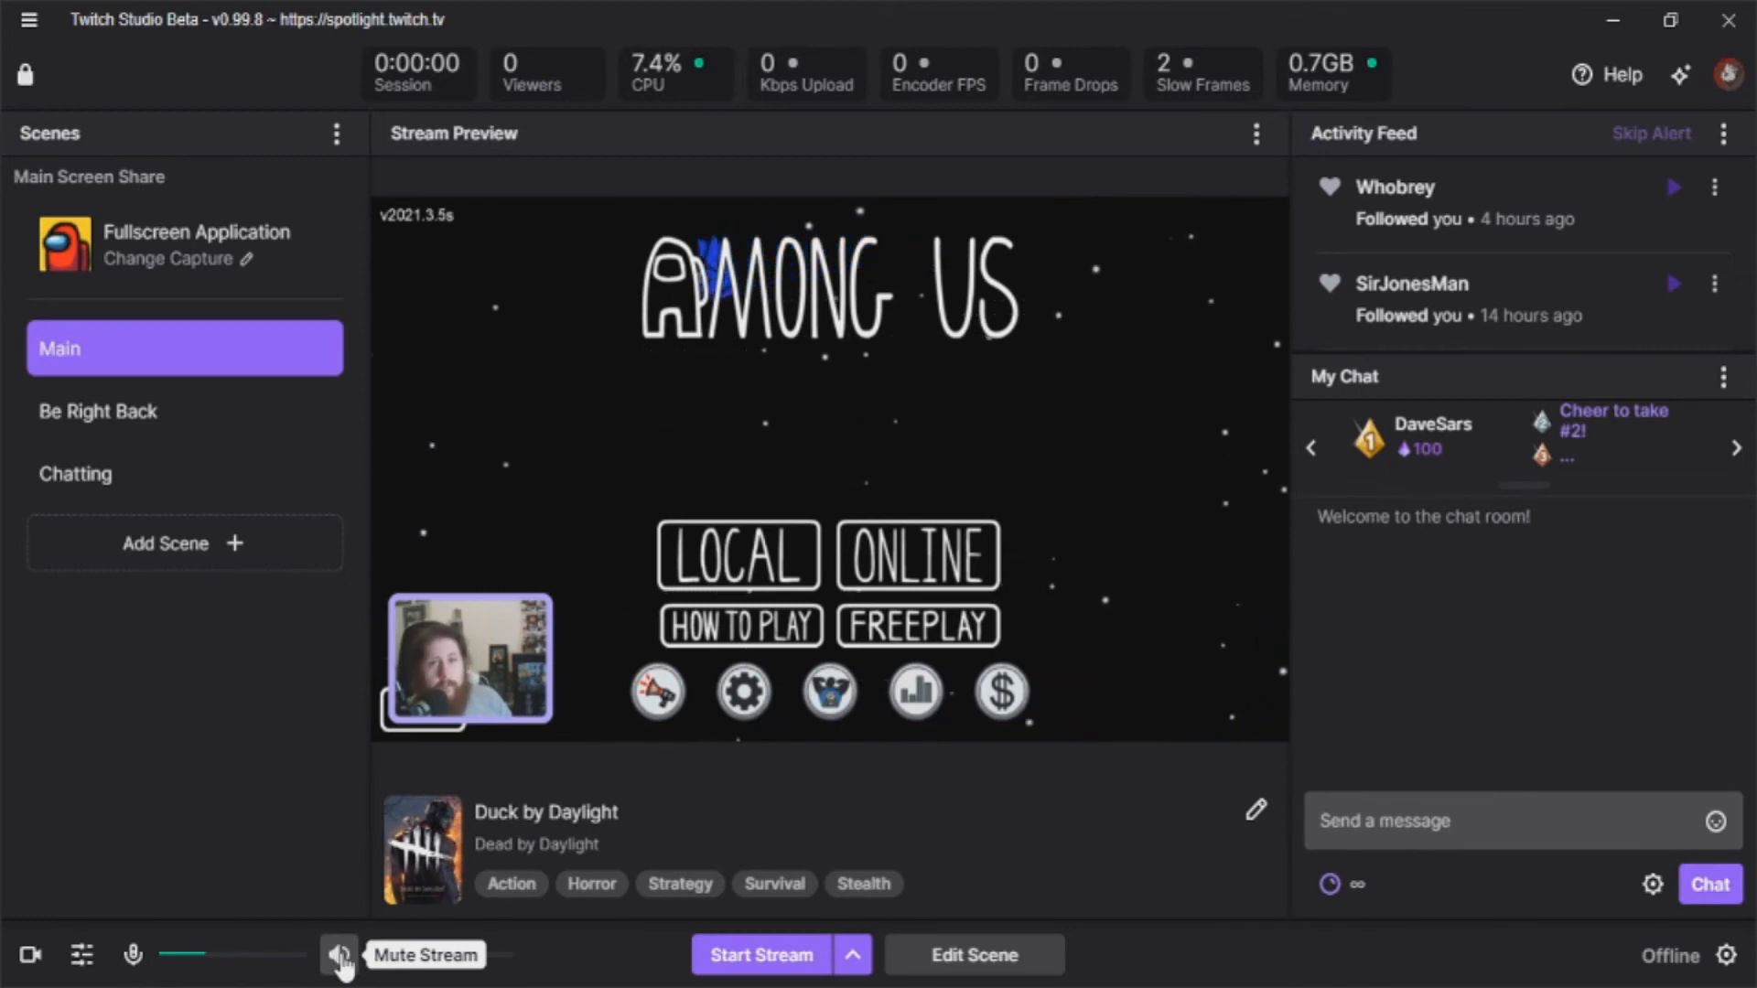
Step: Review the General, Stream and Recording settings, including the available recording formats, without changing the format
{"action": "left_click", "coordinate": [1727, 957]}
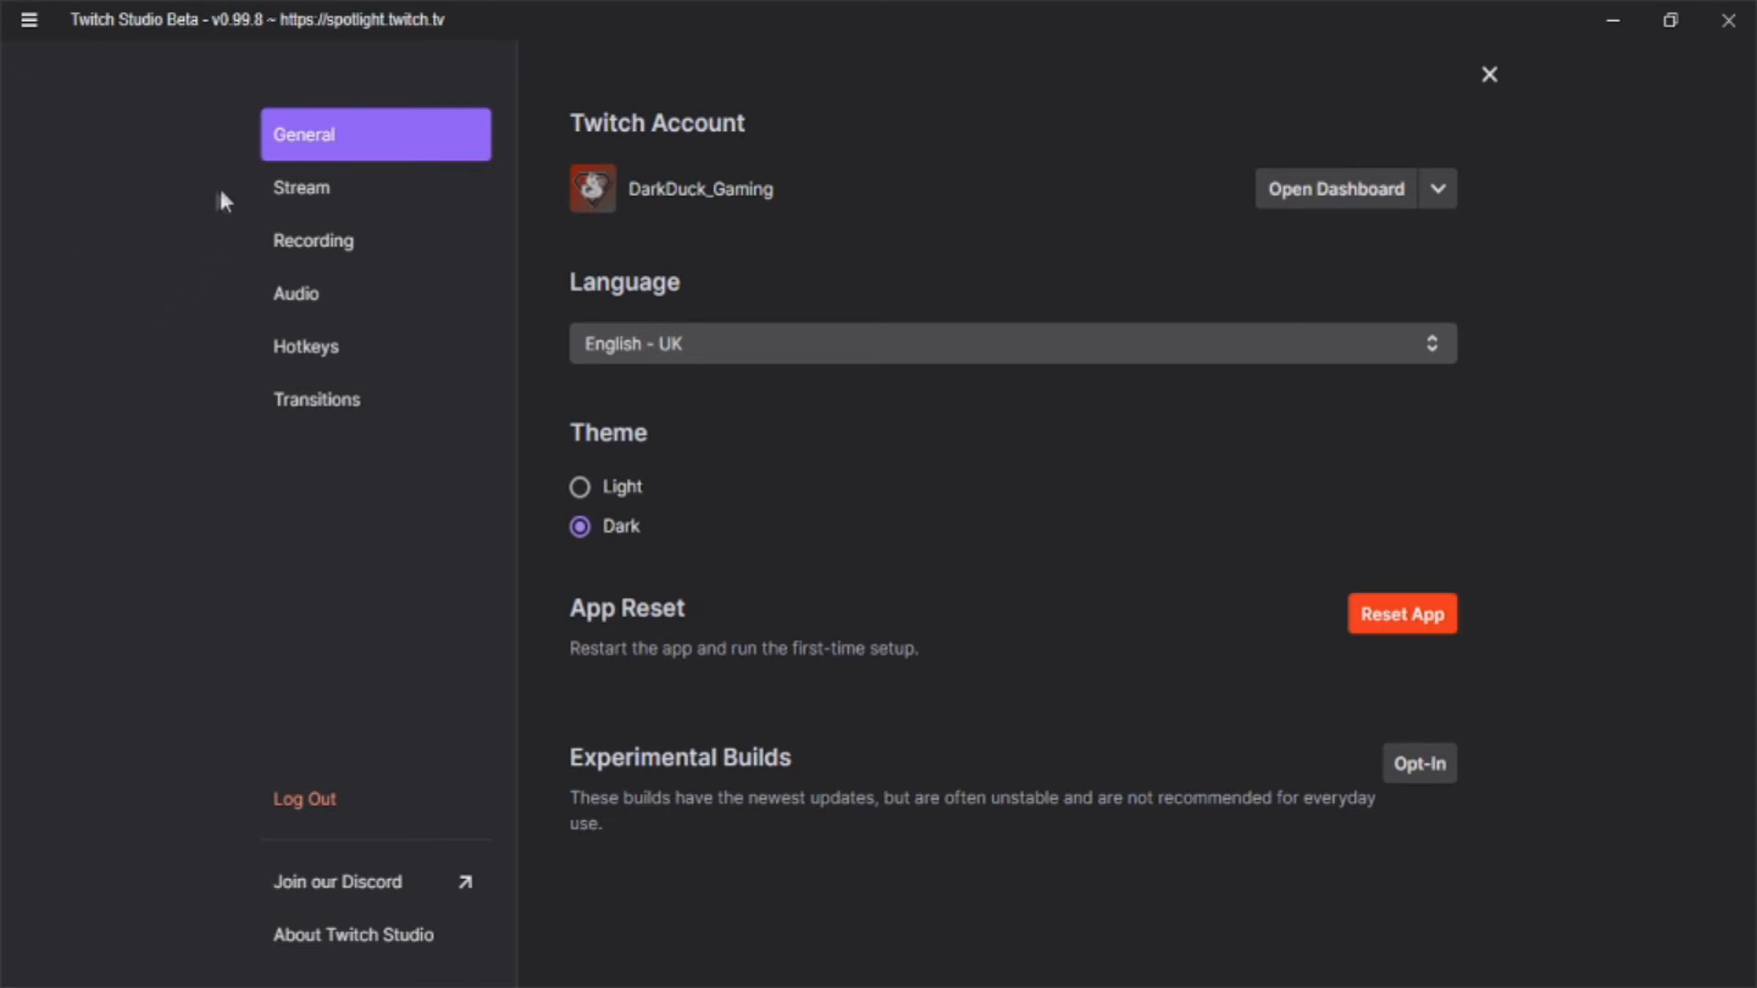
{"action": "left_click", "coordinate": [340, 190]}
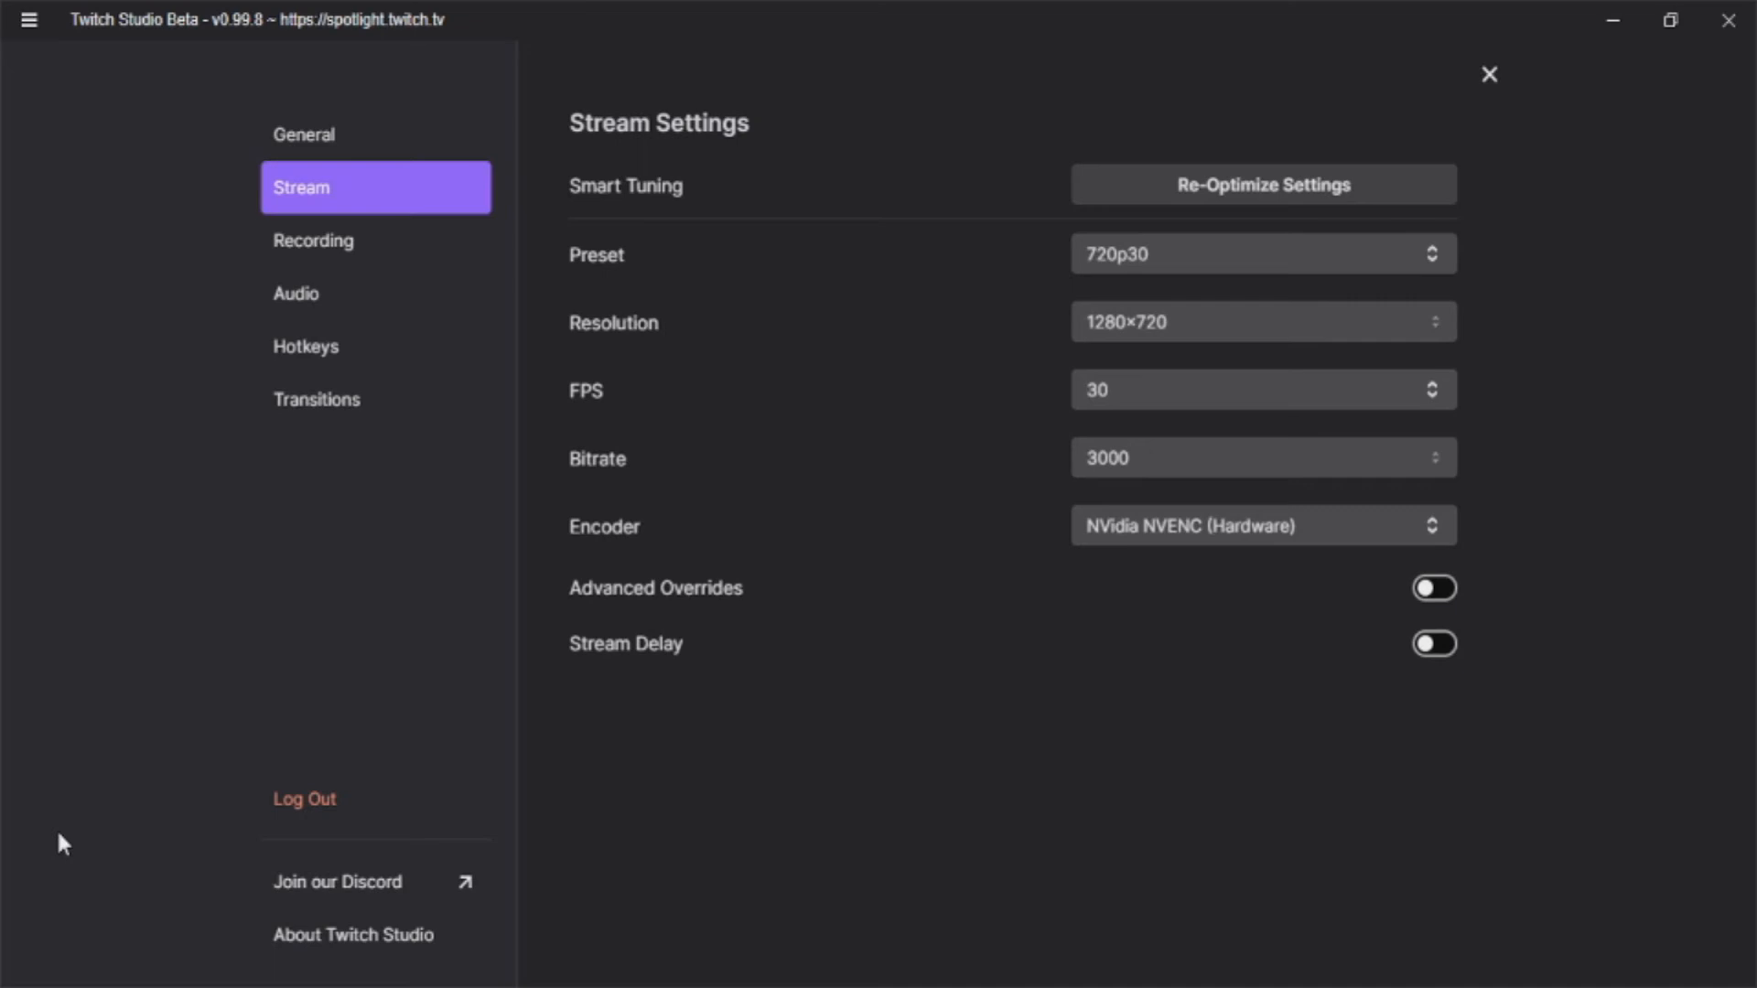
{"action": "left_click", "coordinate": [325, 245]}
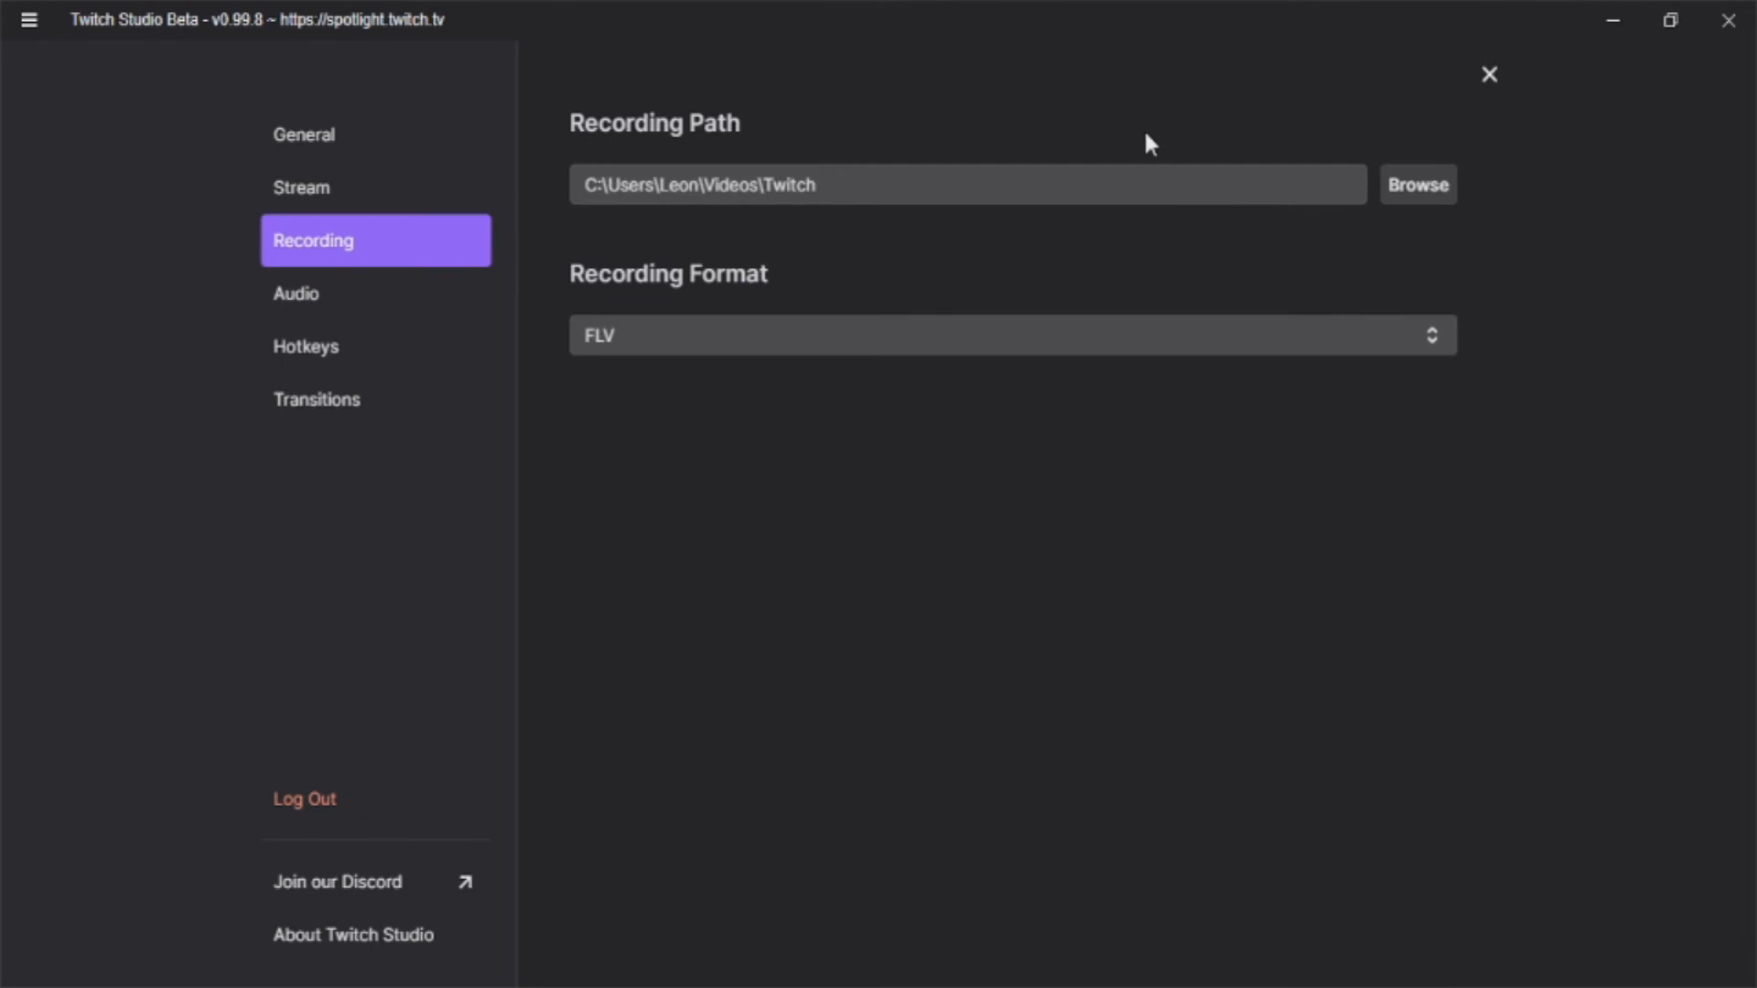
{"action": "left_click", "coordinate": [1341, 345]}
{"action": "left_click", "coordinate": [1073, 519]}
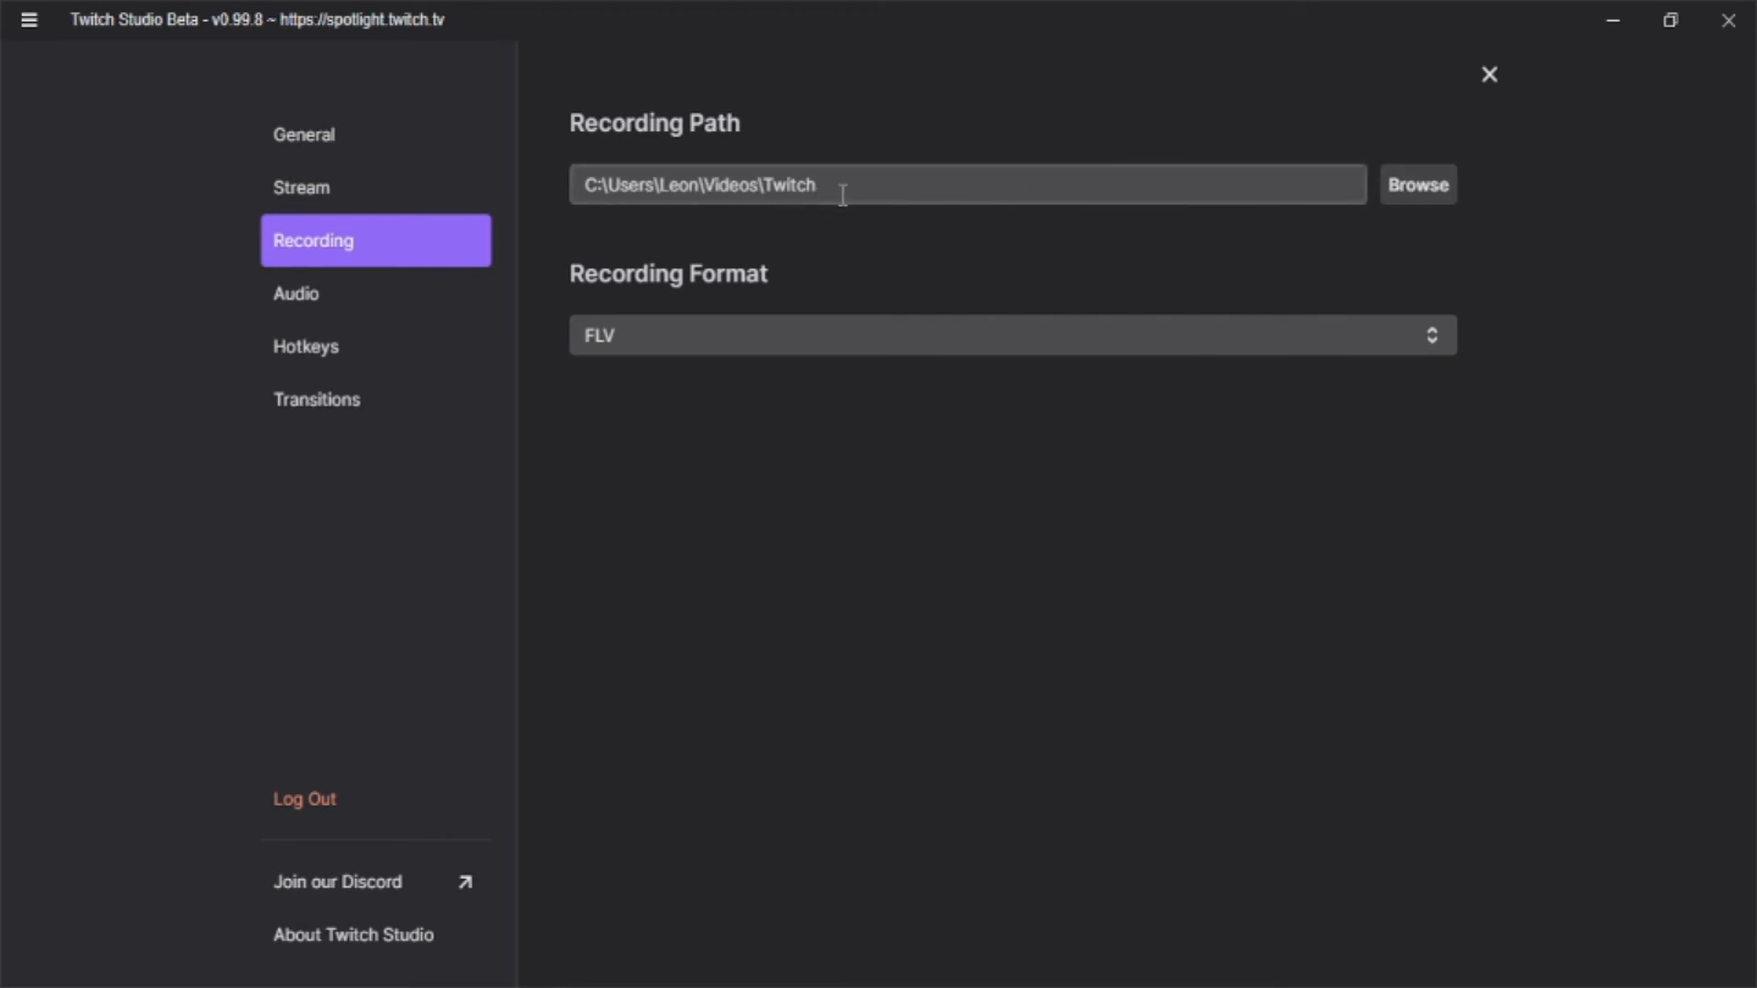
Step: Review the primary microphone's audio settings and the full list of hotkeys down to Webcam Management
{"action": "left_click", "coordinate": [384, 309]}
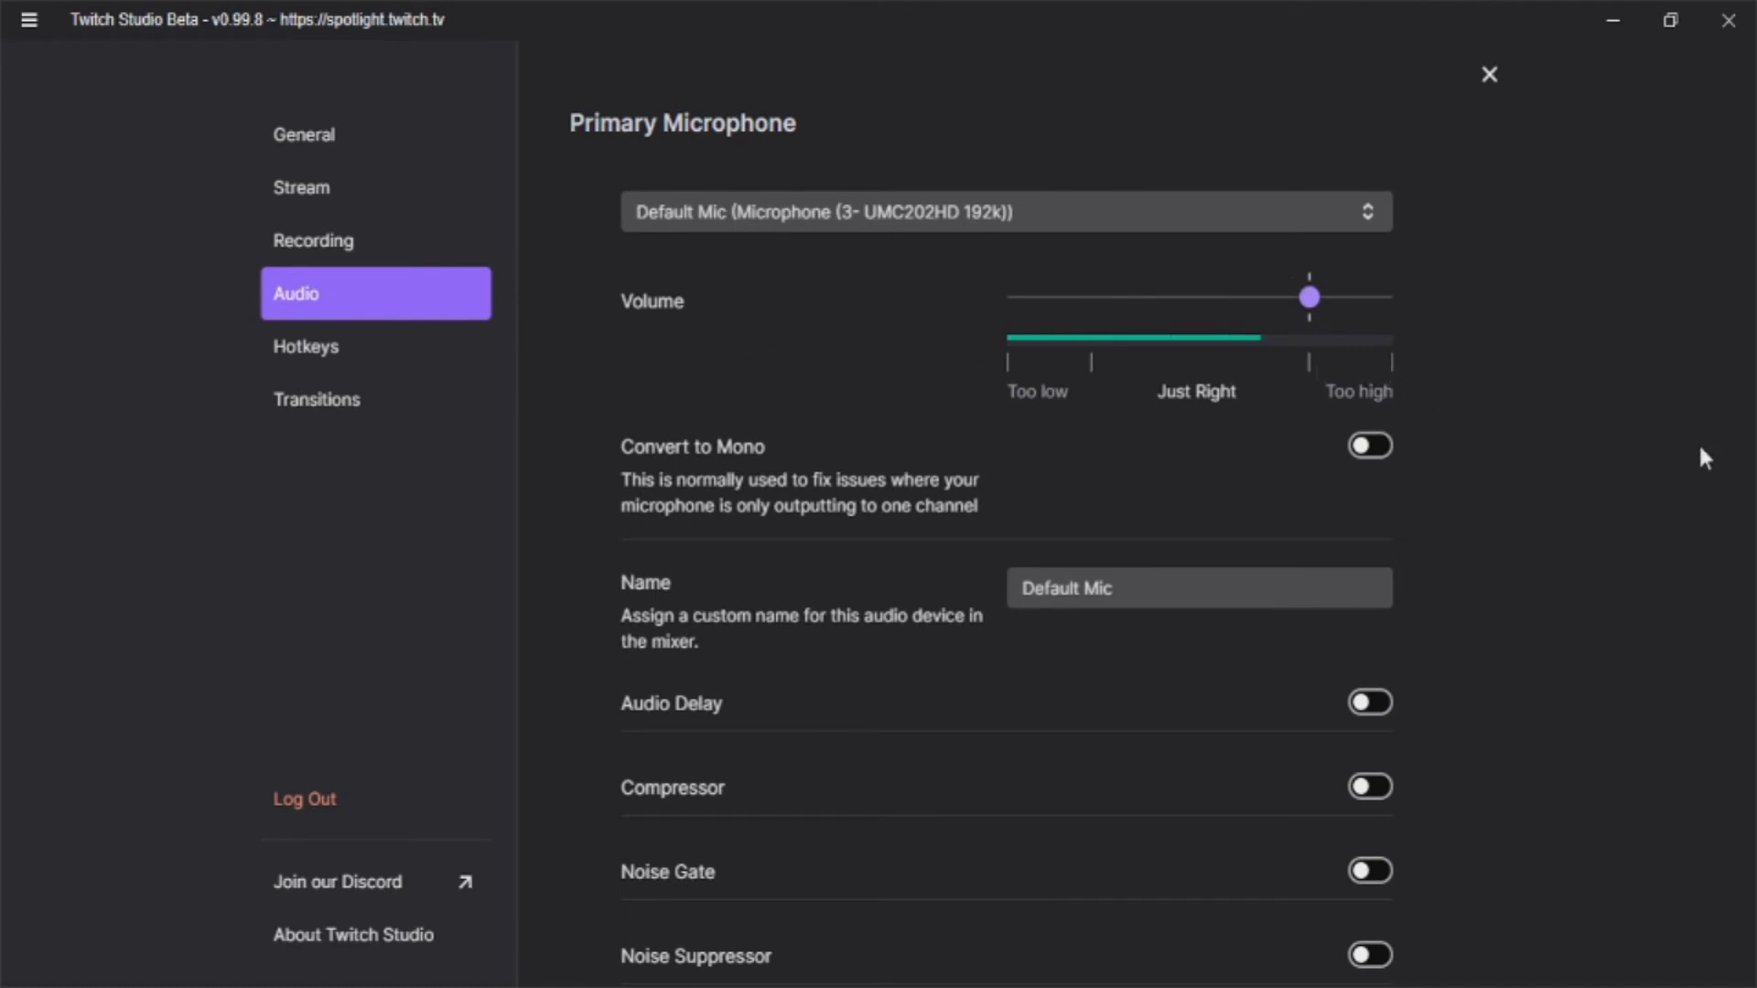
{"action": "left_click", "coordinate": [336, 361]}
{"action": "scroll", "coordinate": [860, 394], "scroll_direction": "down", "scroll_amount": 10}
{"action": "scroll", "coordinate": [890, 439], "scroll_direction": "down", "scroll_amount": 1}
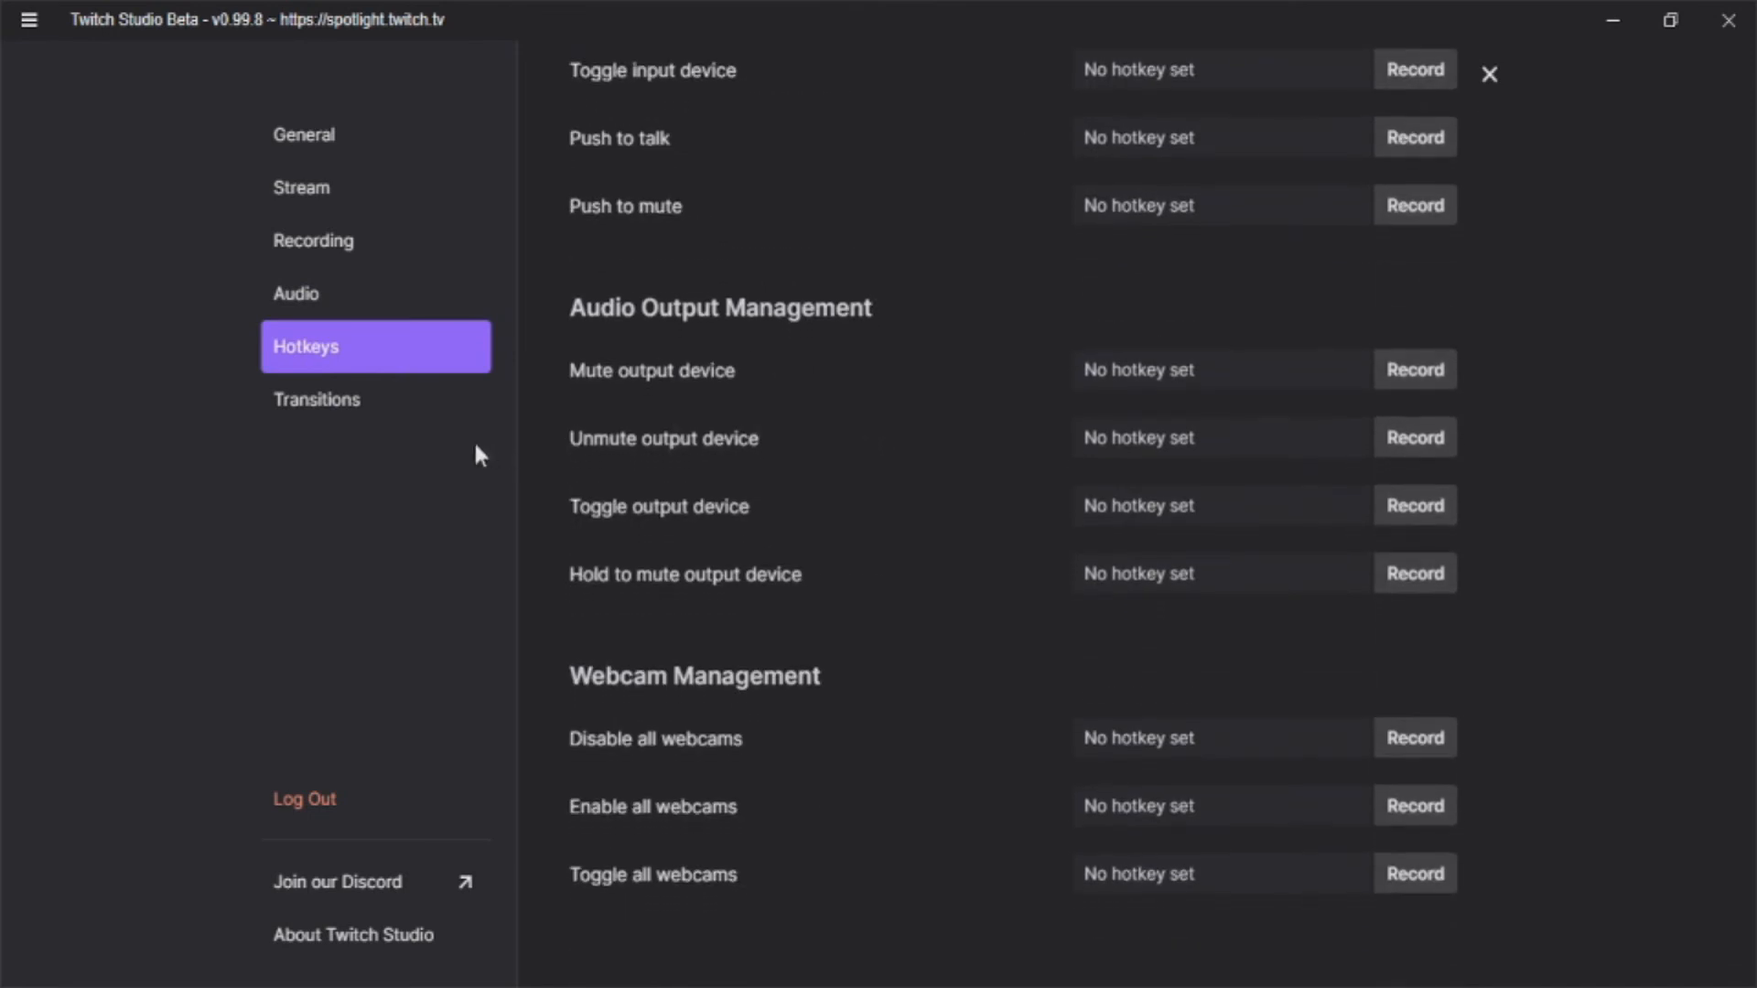
Step: Preview the global scene transition animations one after another, set the animation to Wind, and leave the settings
{"action": "left_click", "coordinate": [383, 405]}
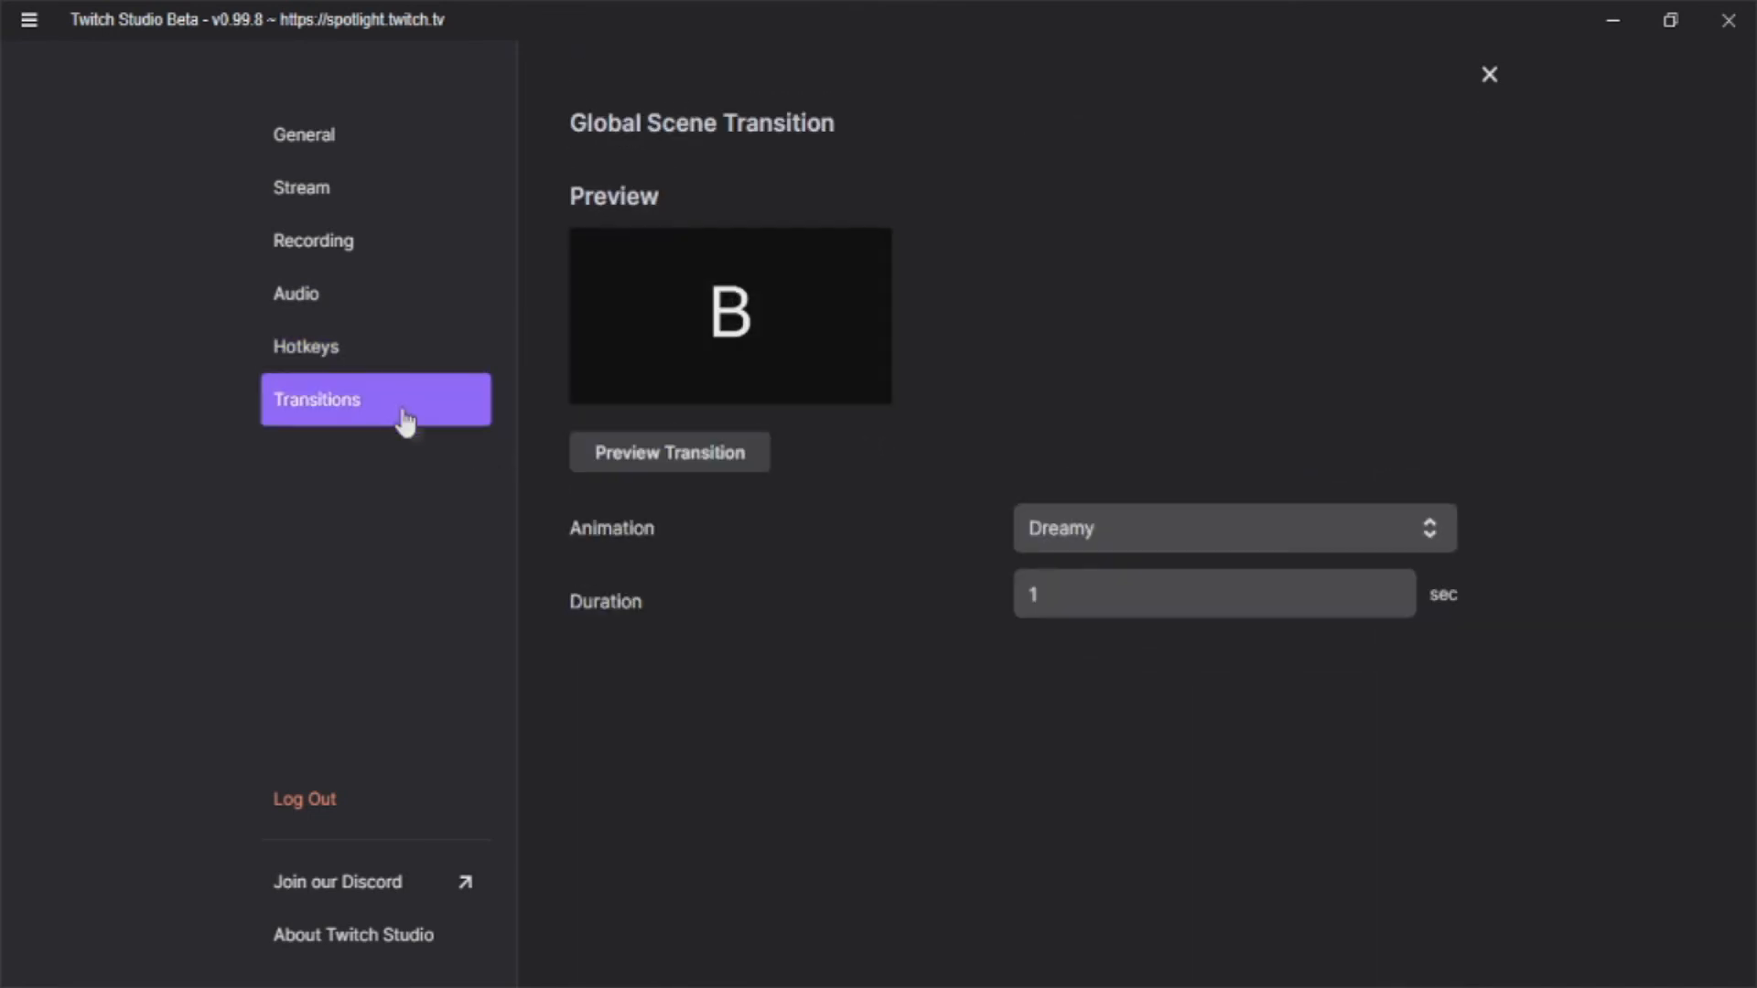
{"action": "left_click", "coordinate": [1263, 546]}
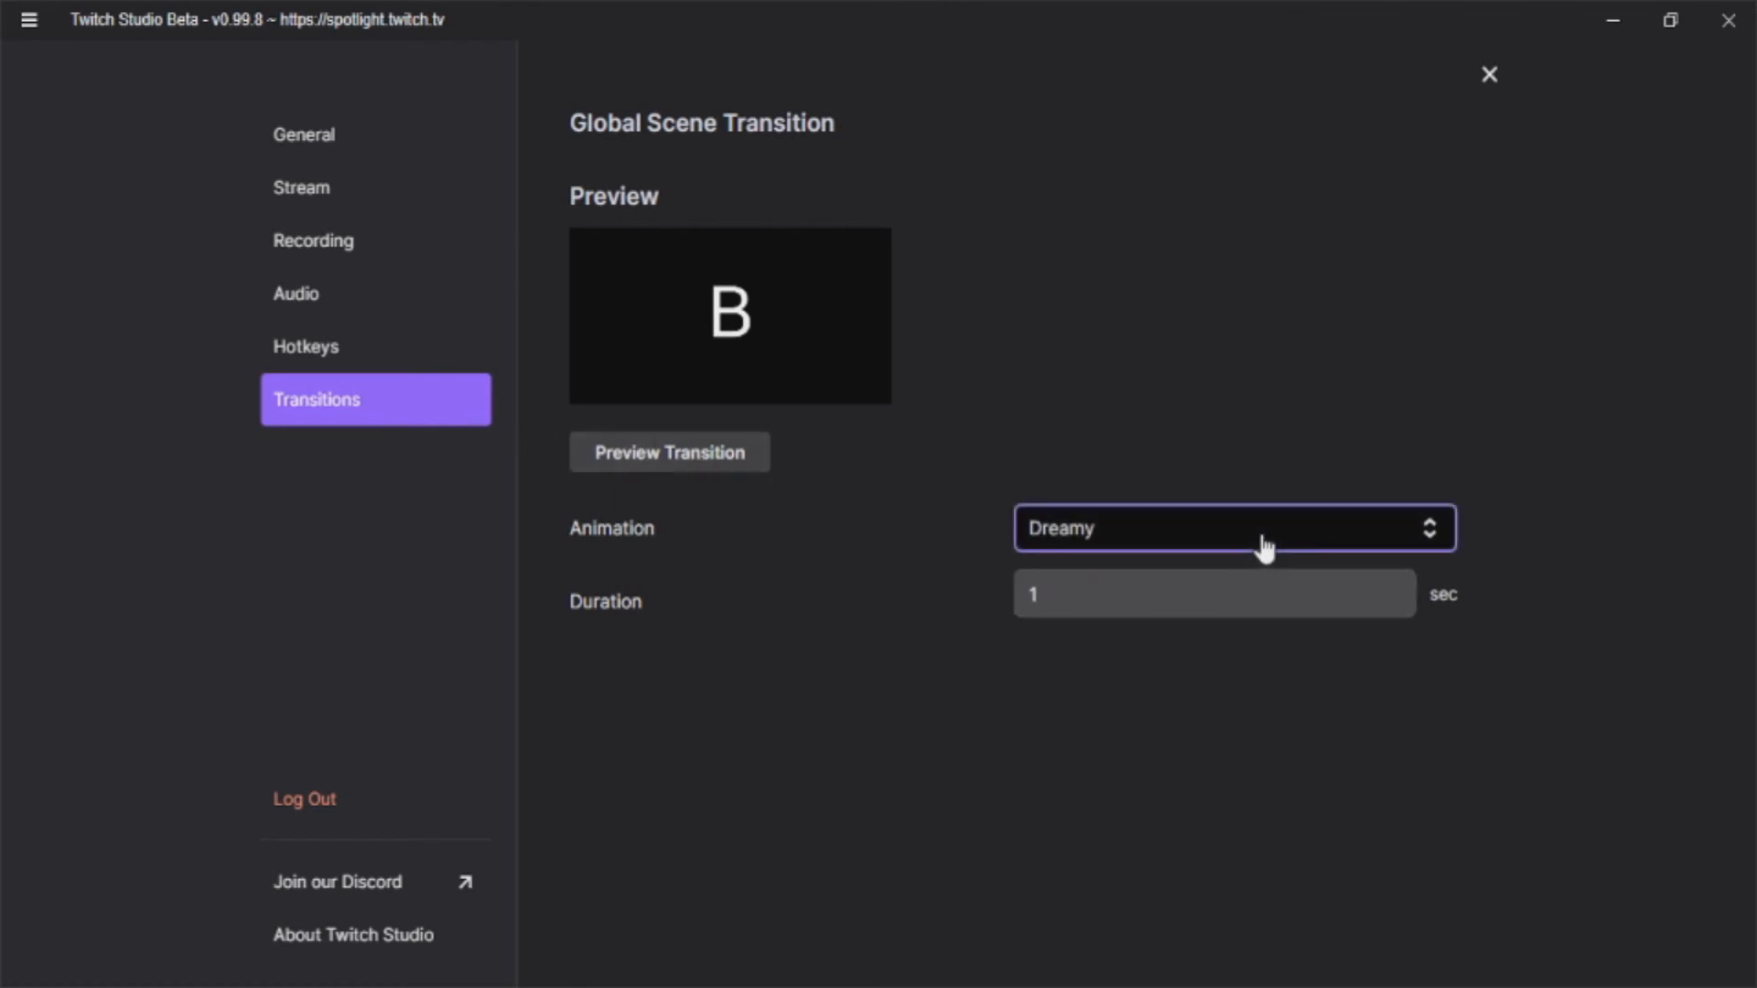
{"action": "left_click", "coordinate": [1093, 59]}
{"action": "key", "text": "Down"}
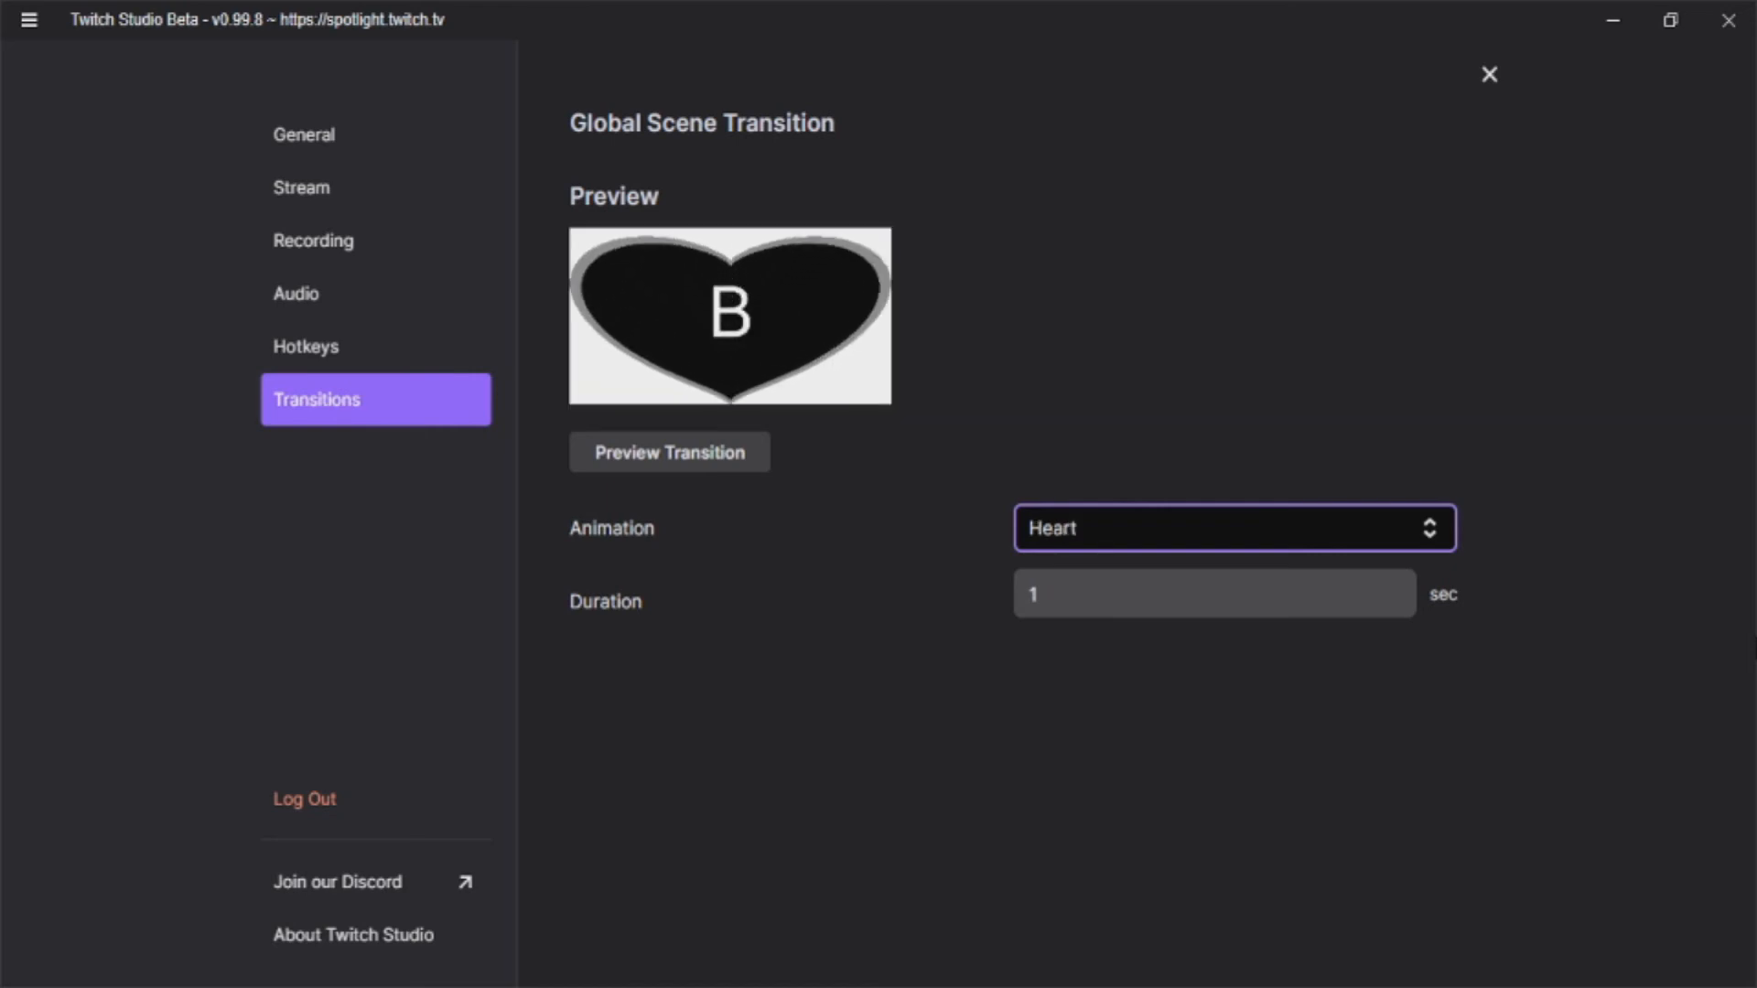
{"action": "key", "text": "Down"}
{"action": "key", "text": "Down"}
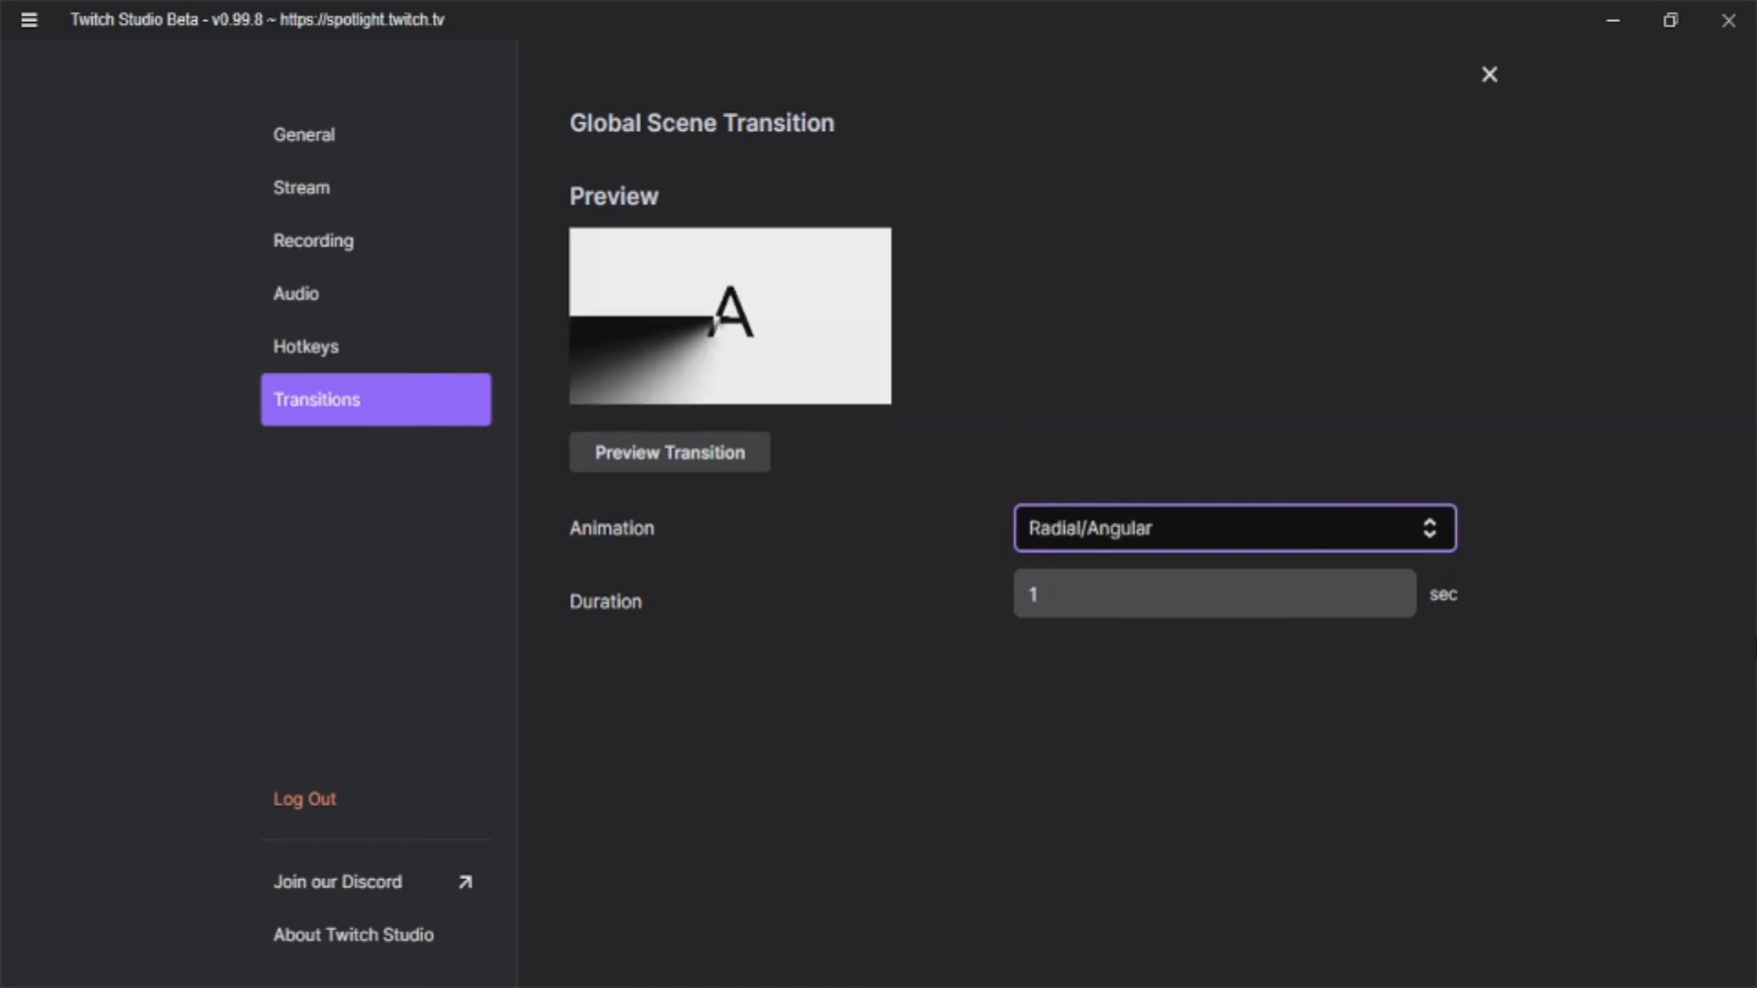
{"action": "key", "text": "Down"}
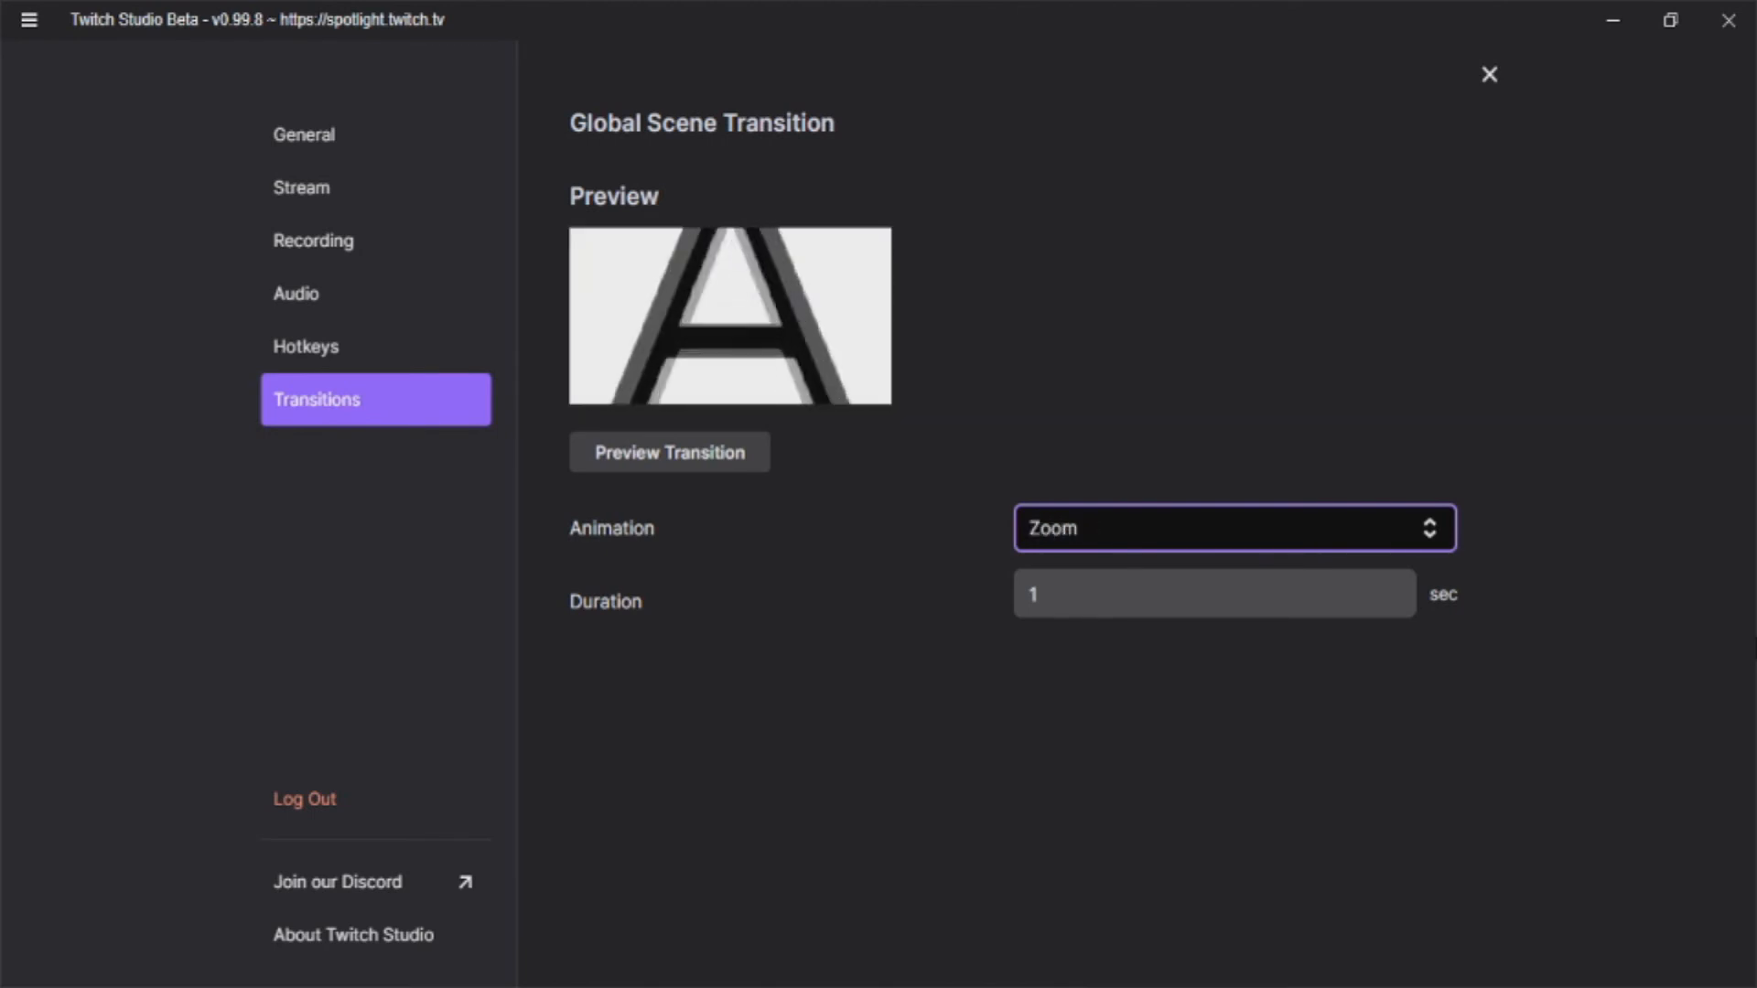
{"action": "key", "text": "Down"}
{"action": "key", "text": "Down"}
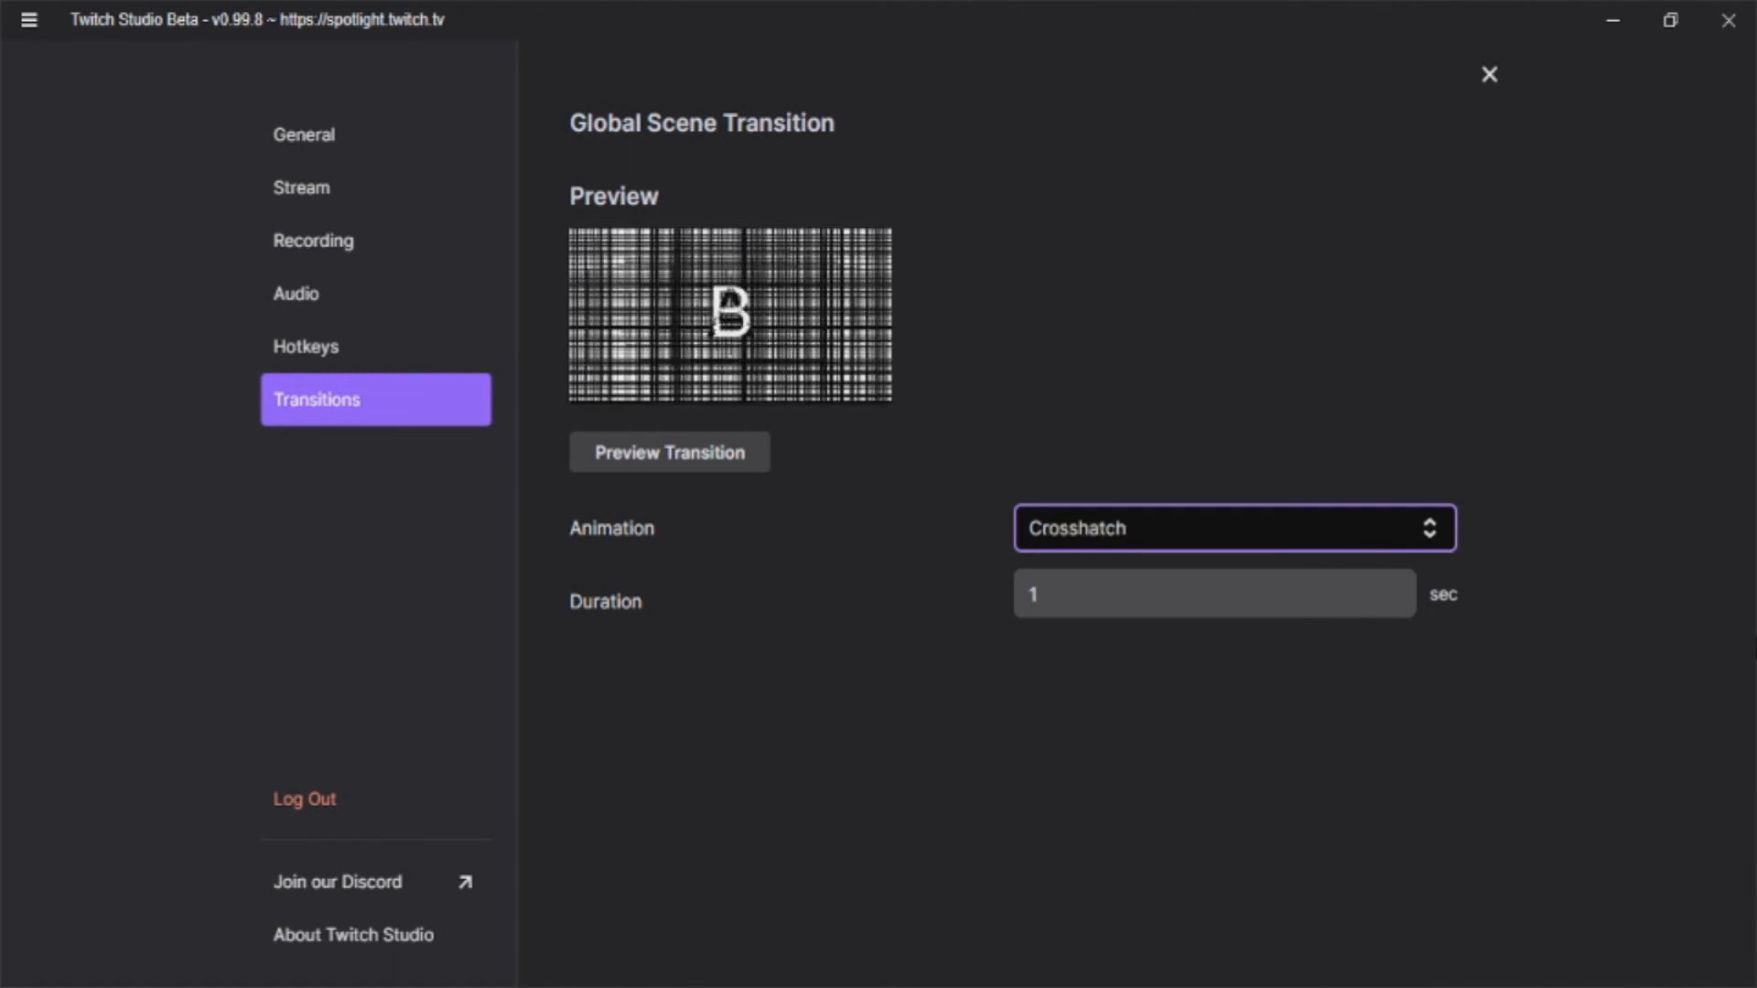
{"action": "key", "text": "Down"}
{"action": "key", "text": "Down"}
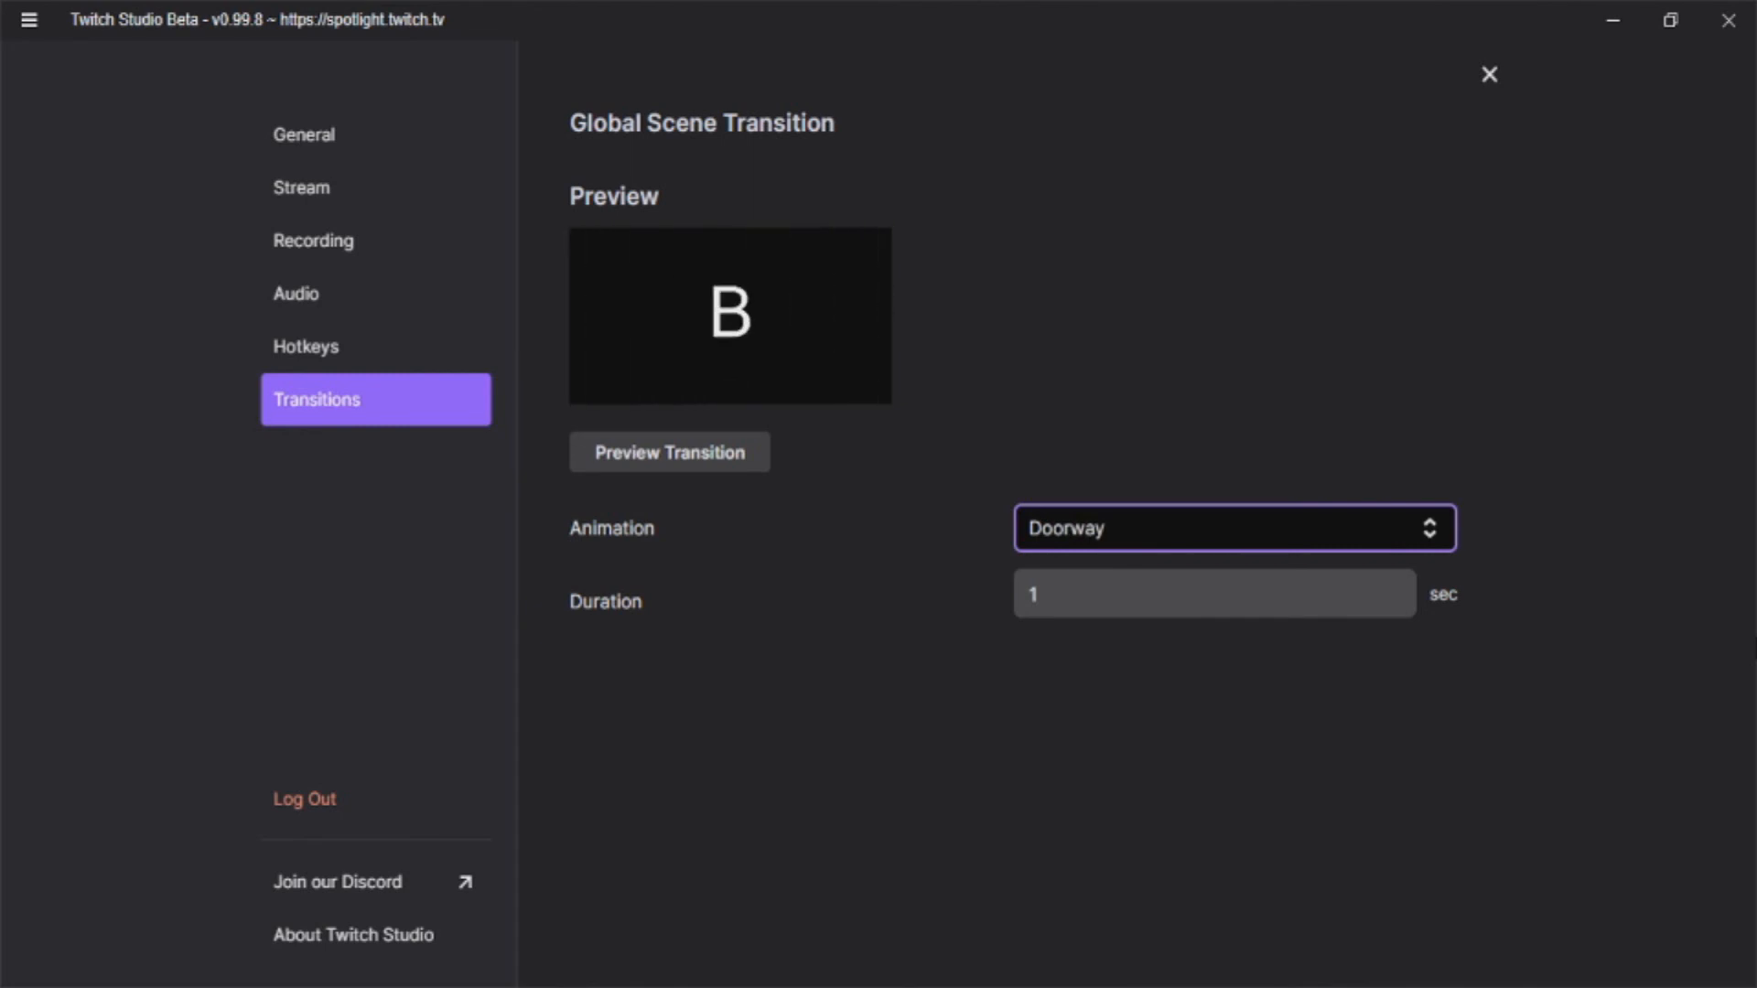
{"action": "key", "text": "Down"}
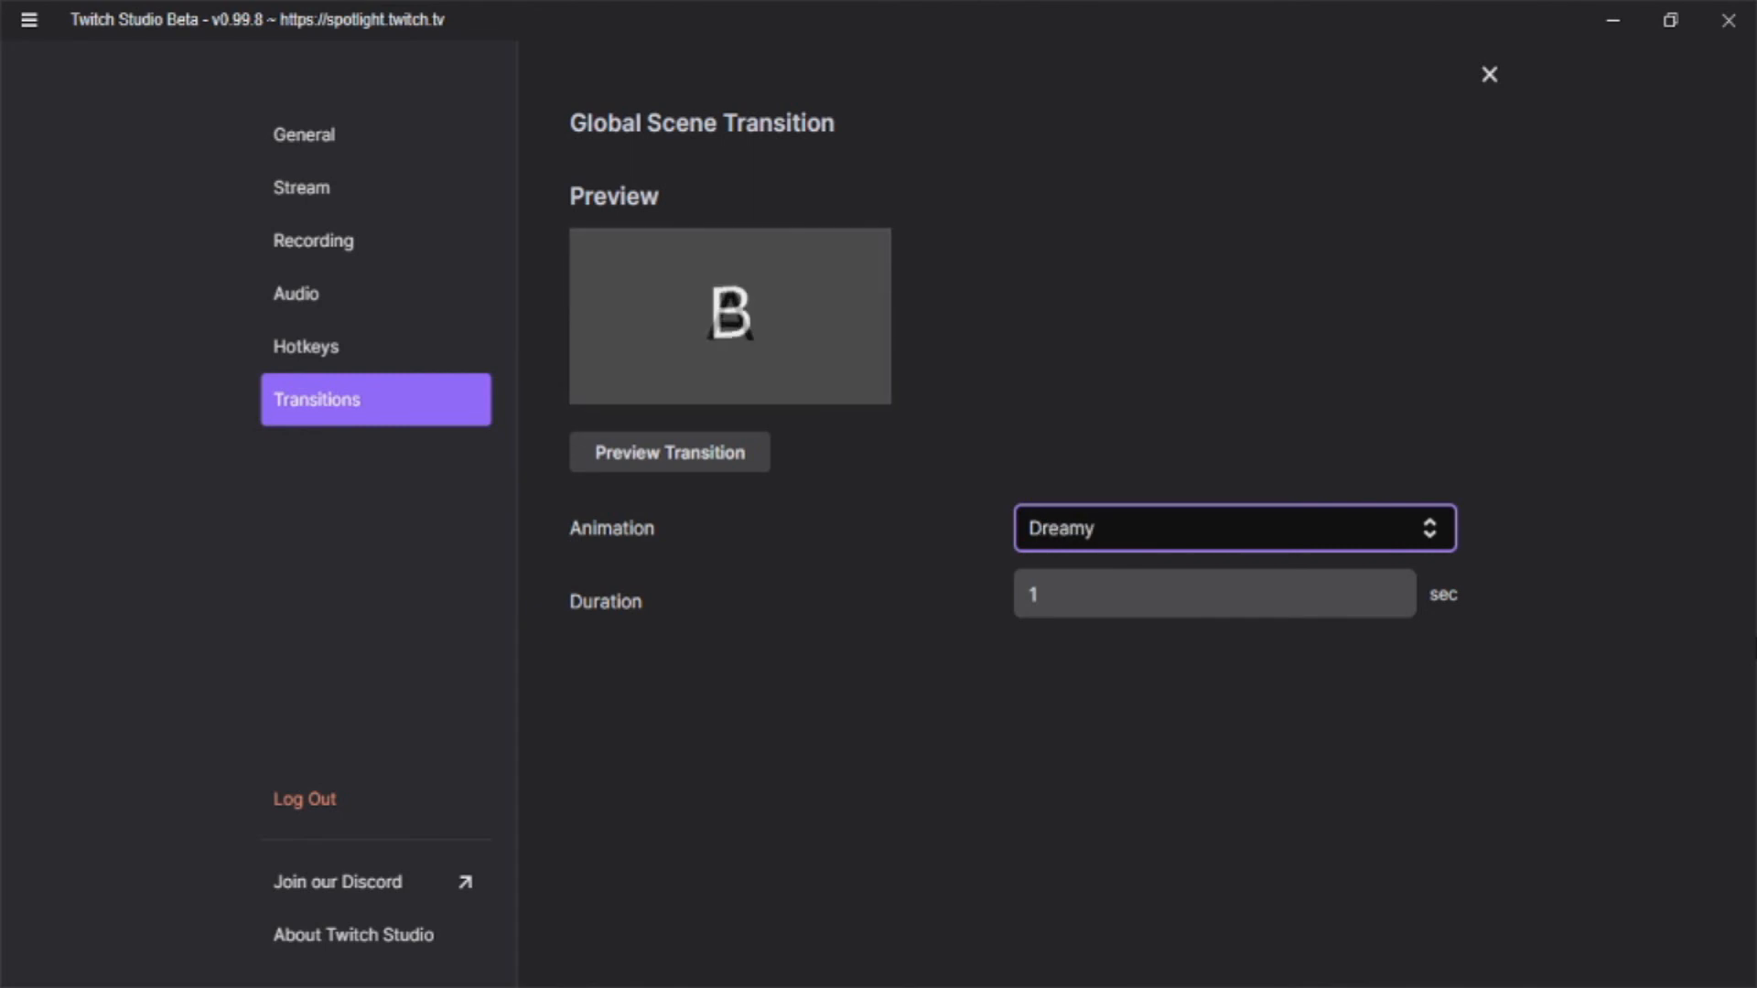
{"action": "key", "text": "Down"}
{"action": "key", "text": "Down"}
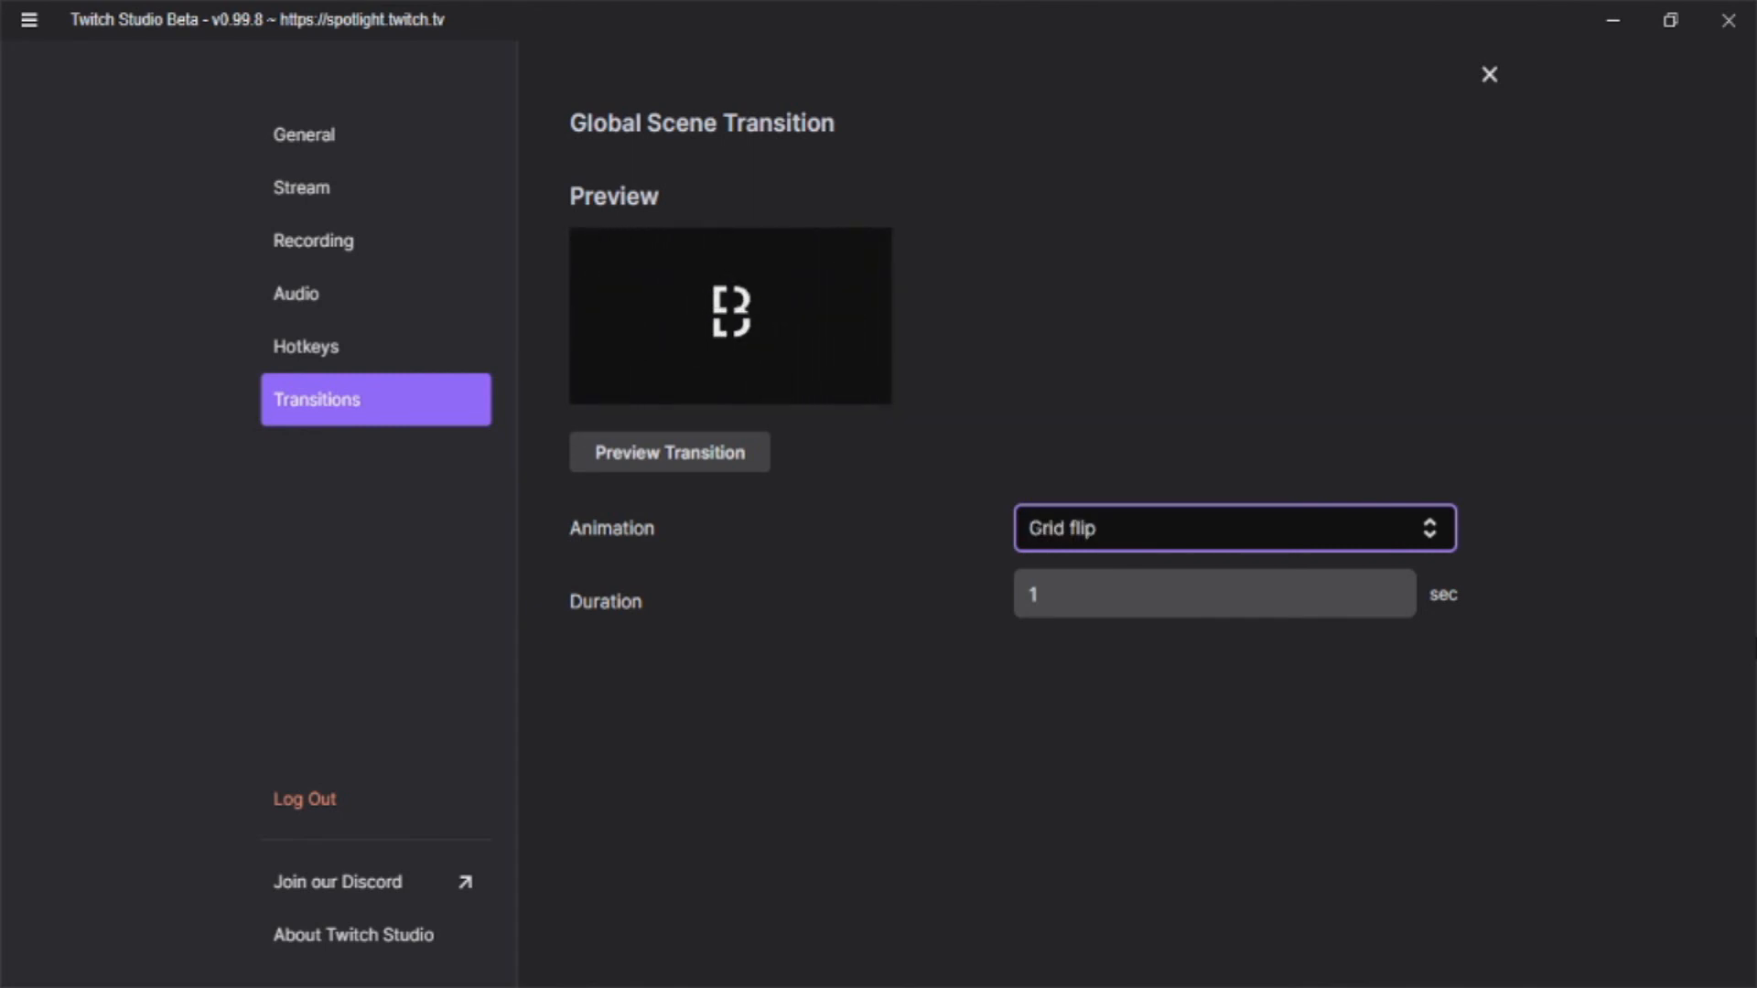
{"action": "key", "text": "Down"}
{"action": "key", "text": "Down"}
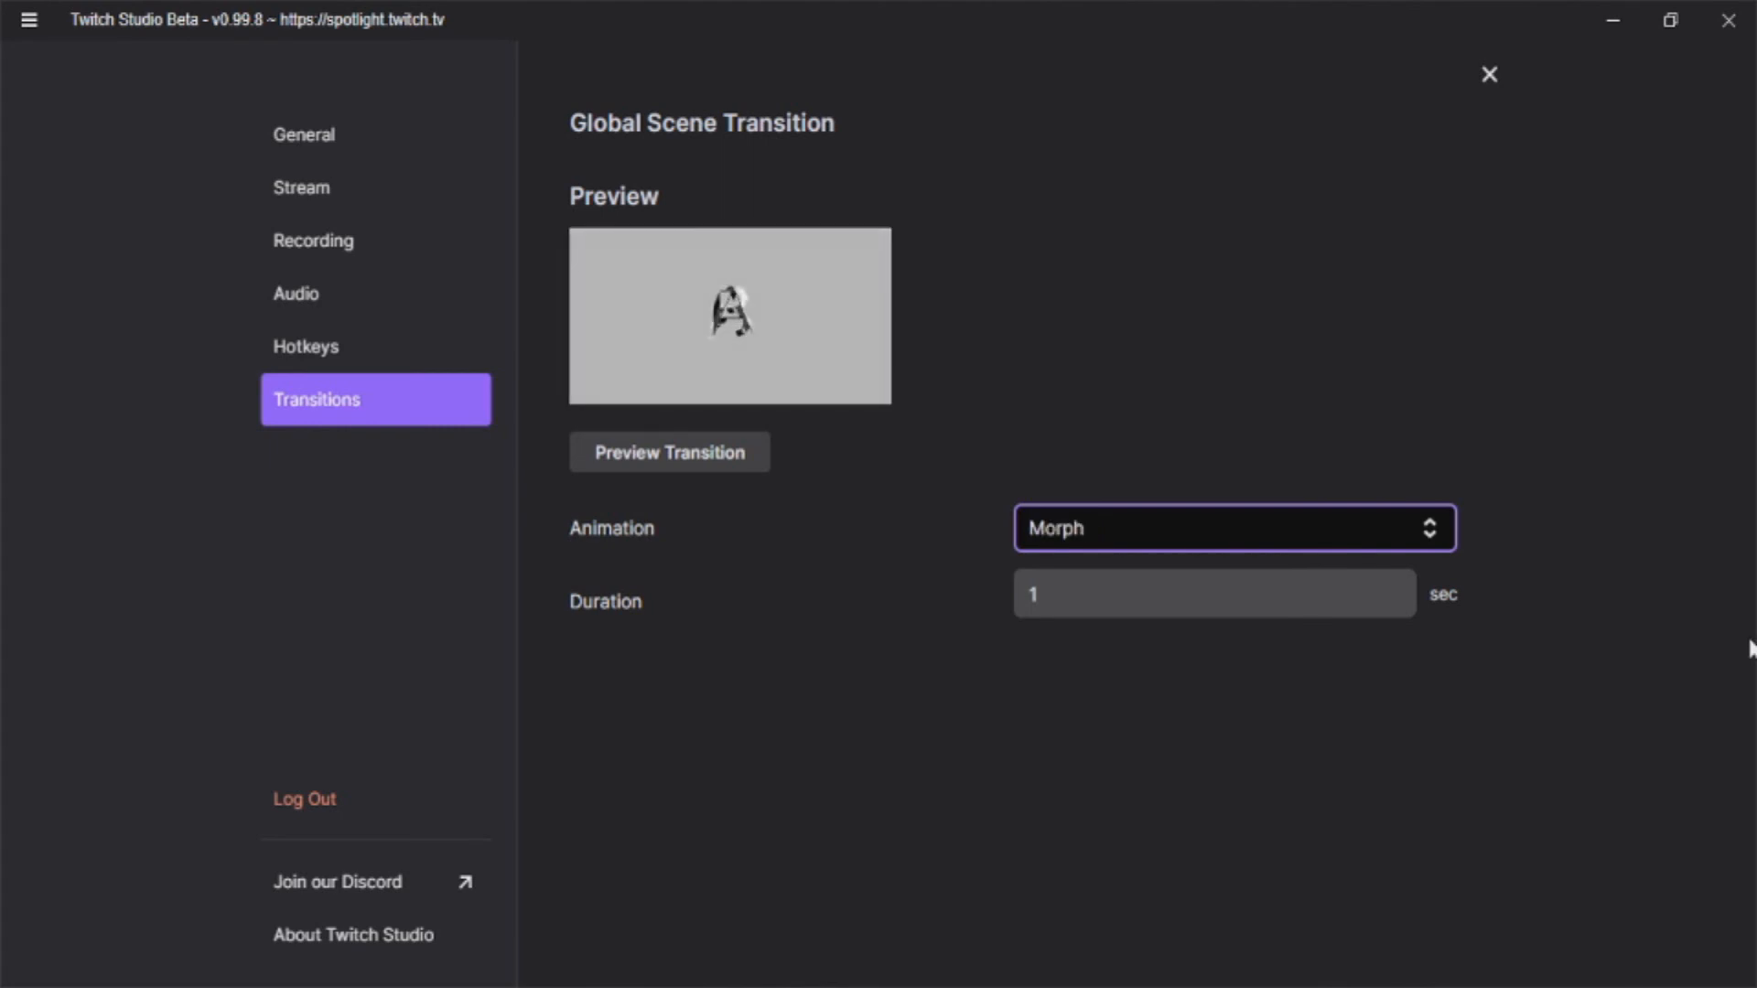
{"action": "key", "text": "Down"}
{"action": "key", "text": "Down"}
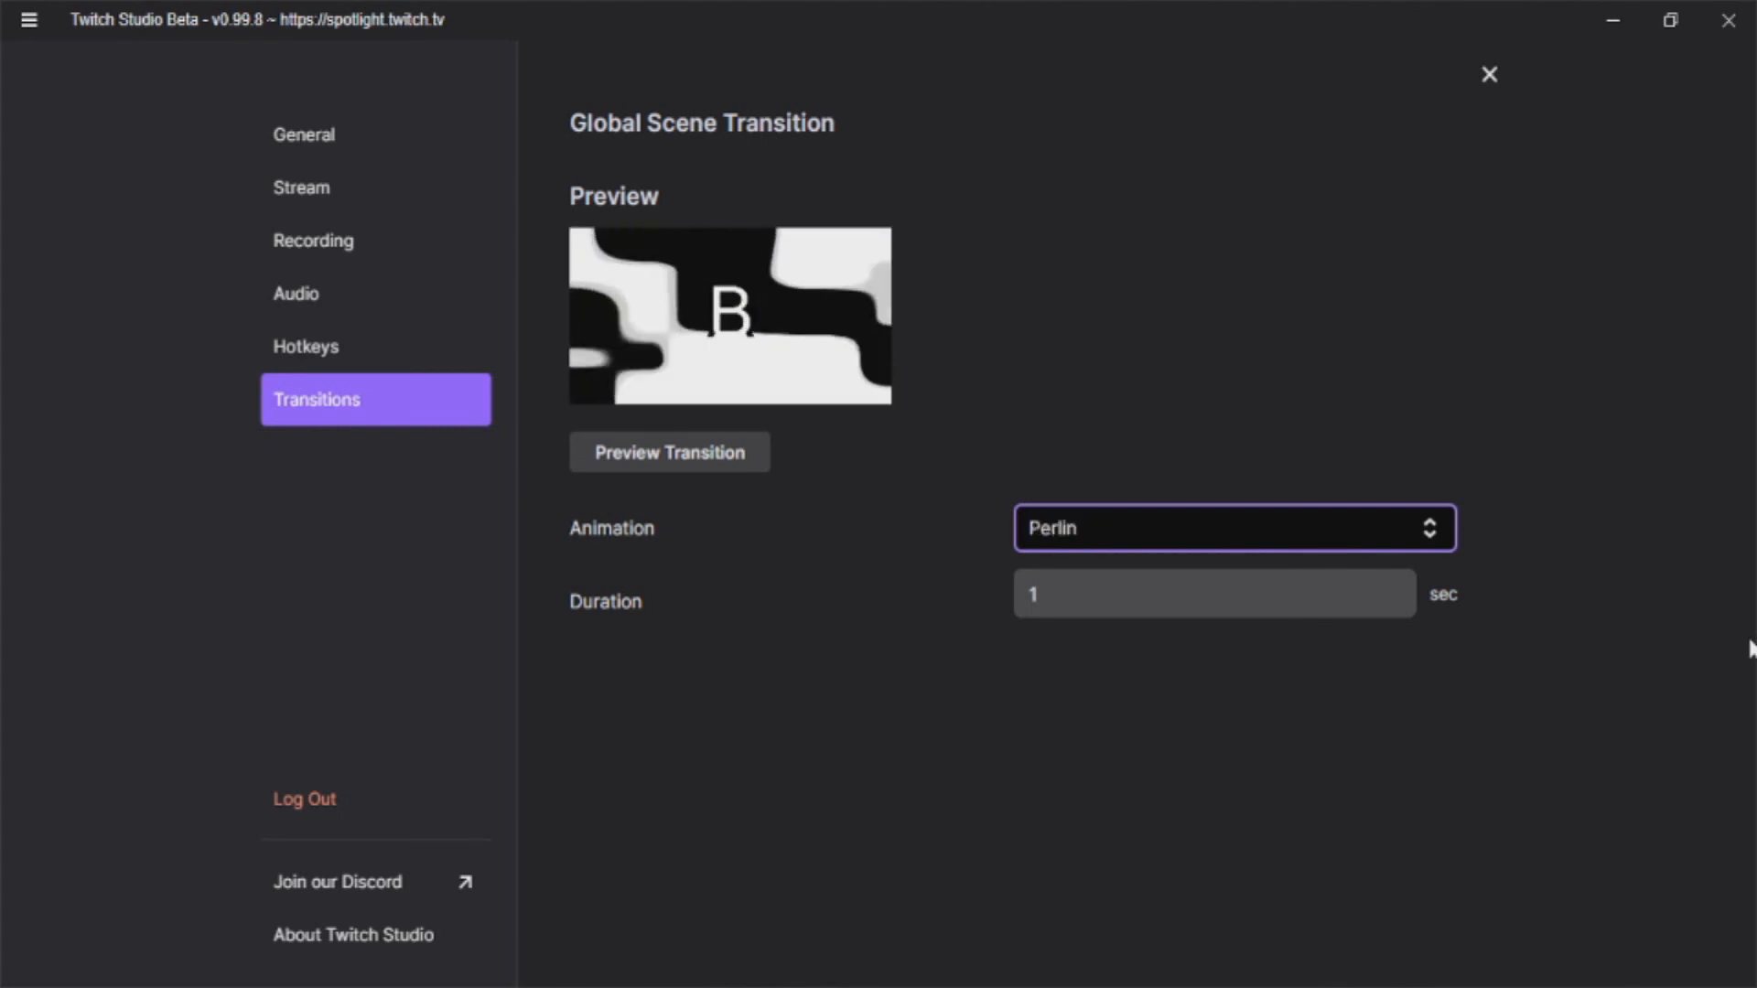
{"action": "key", "text": "Down"}
{"action": "key", "text": "Down"}
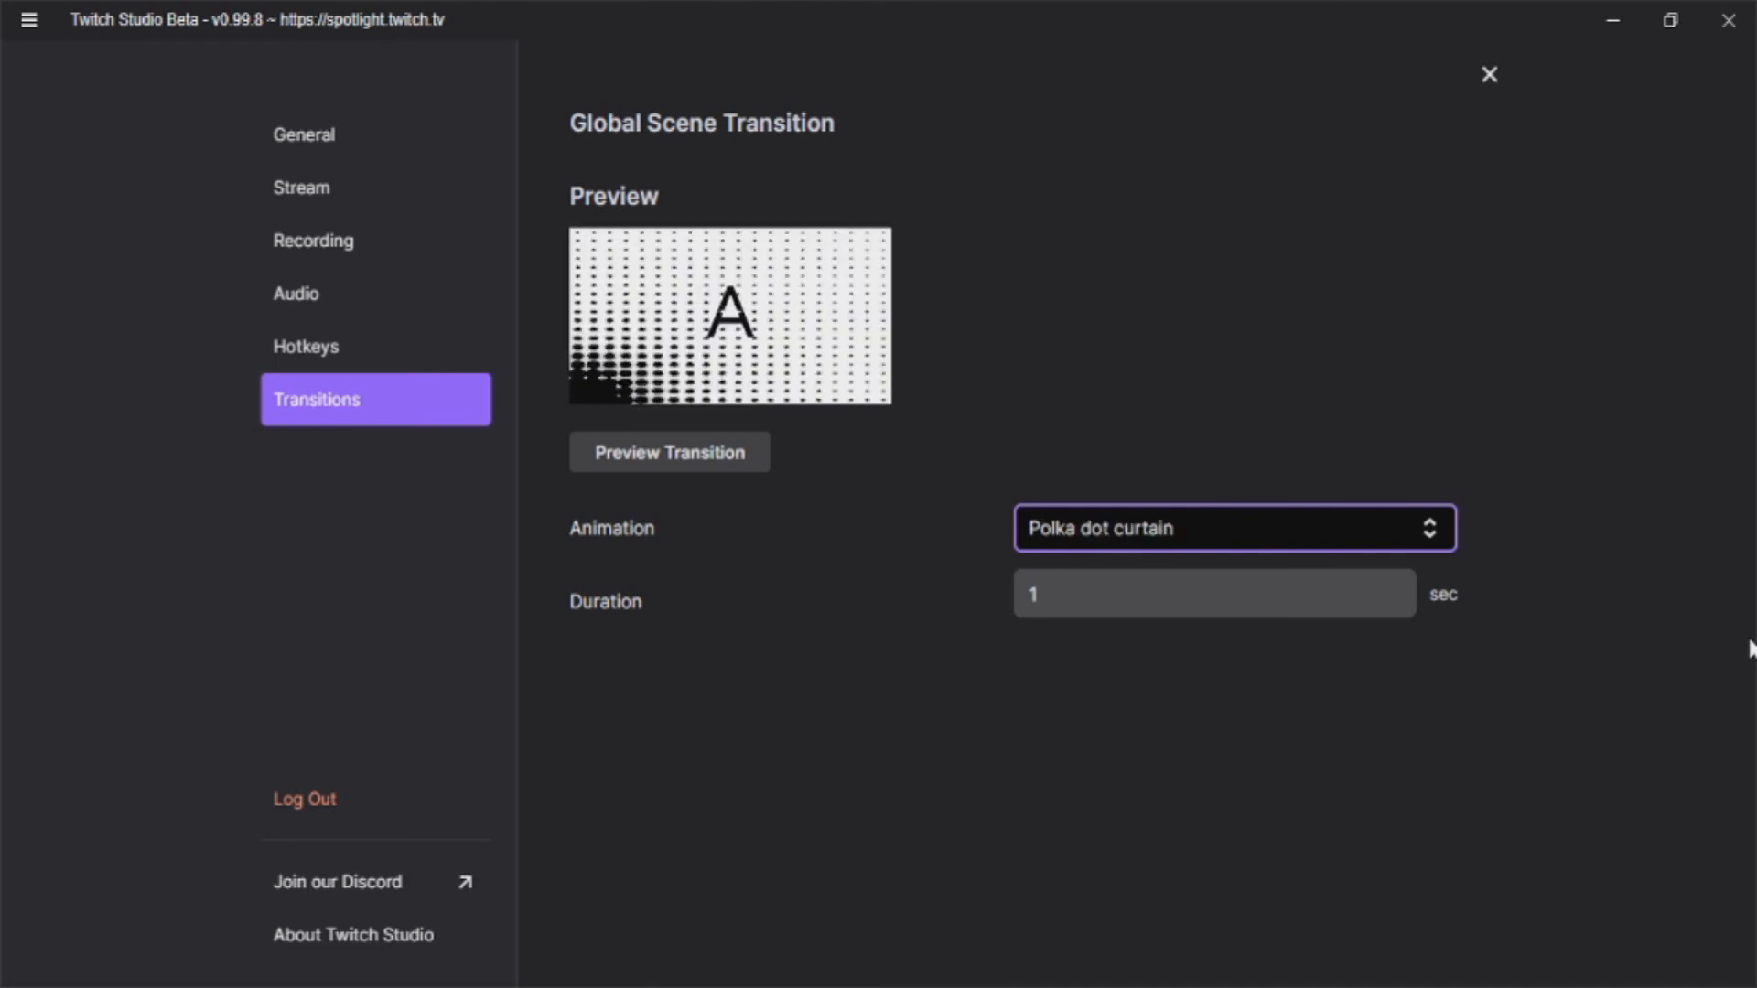
{"action": "key", "text": "Down"}
{"action": "key", "text": "Down"}
{"action": "key", "text": "Down"}
{"action": "key", "text": "Down"}
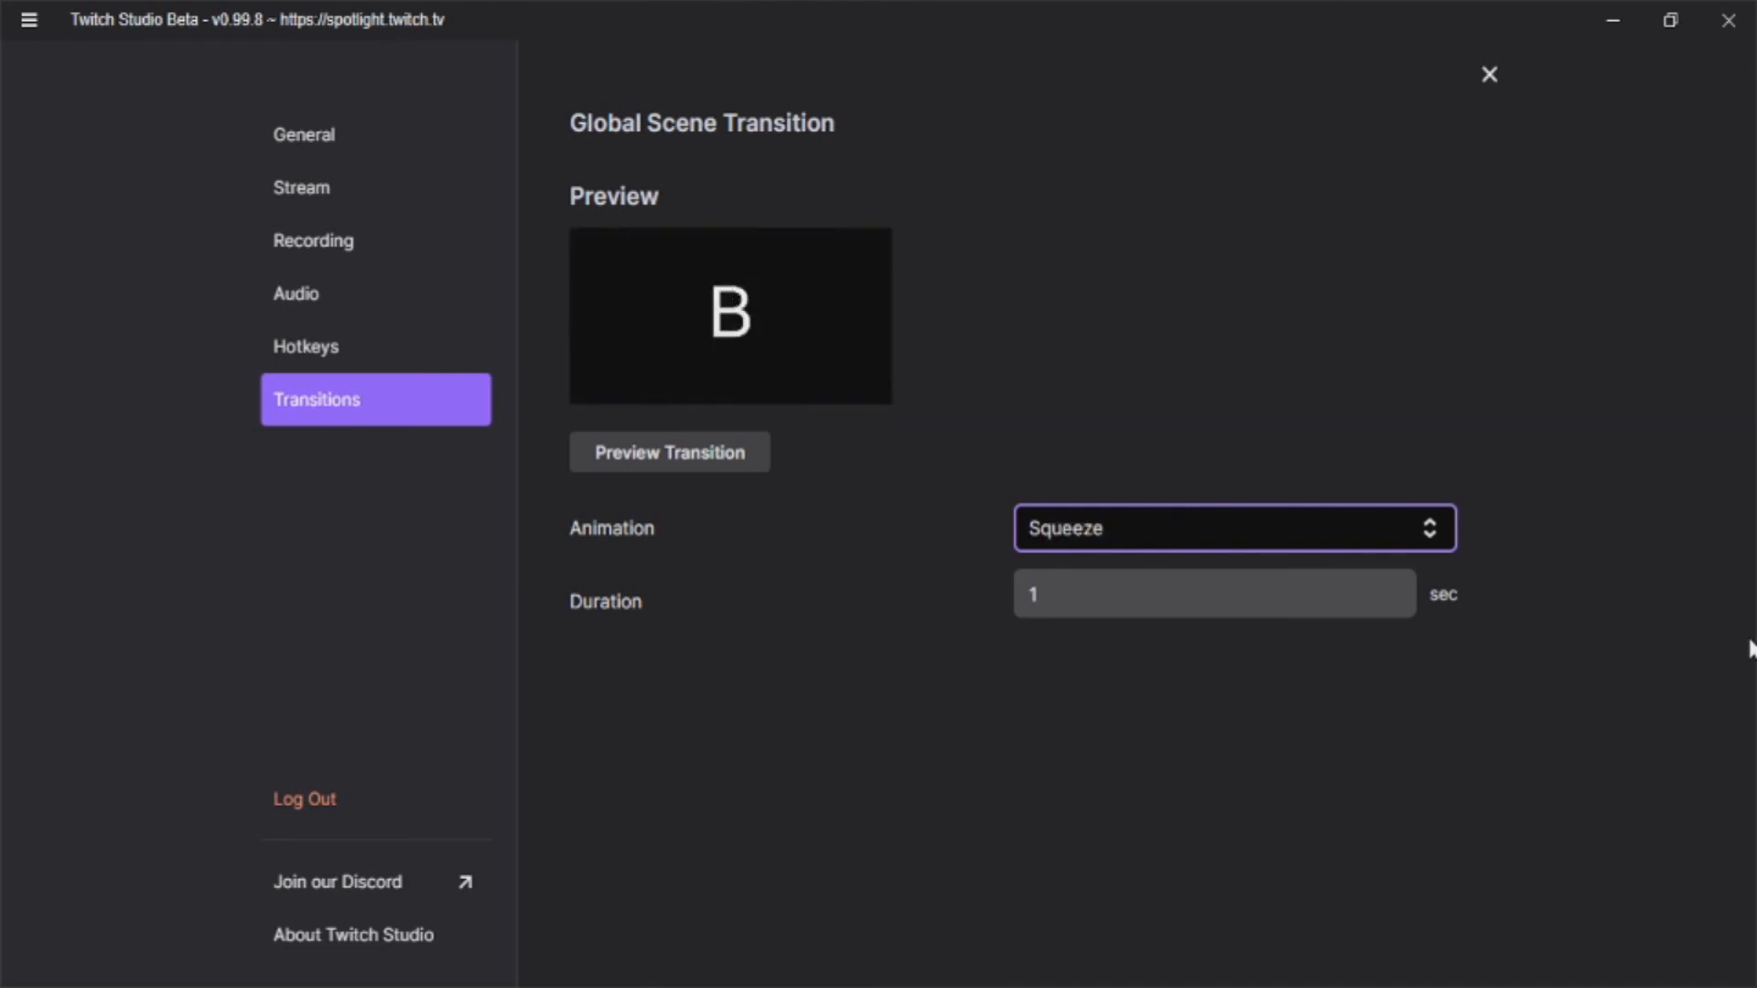
{"action": "key", "text": "Down"}
{"action": "key", "text": "Down"}
{"action": "key", "text": "Down"}
{"action": "key", "text": "Down"}
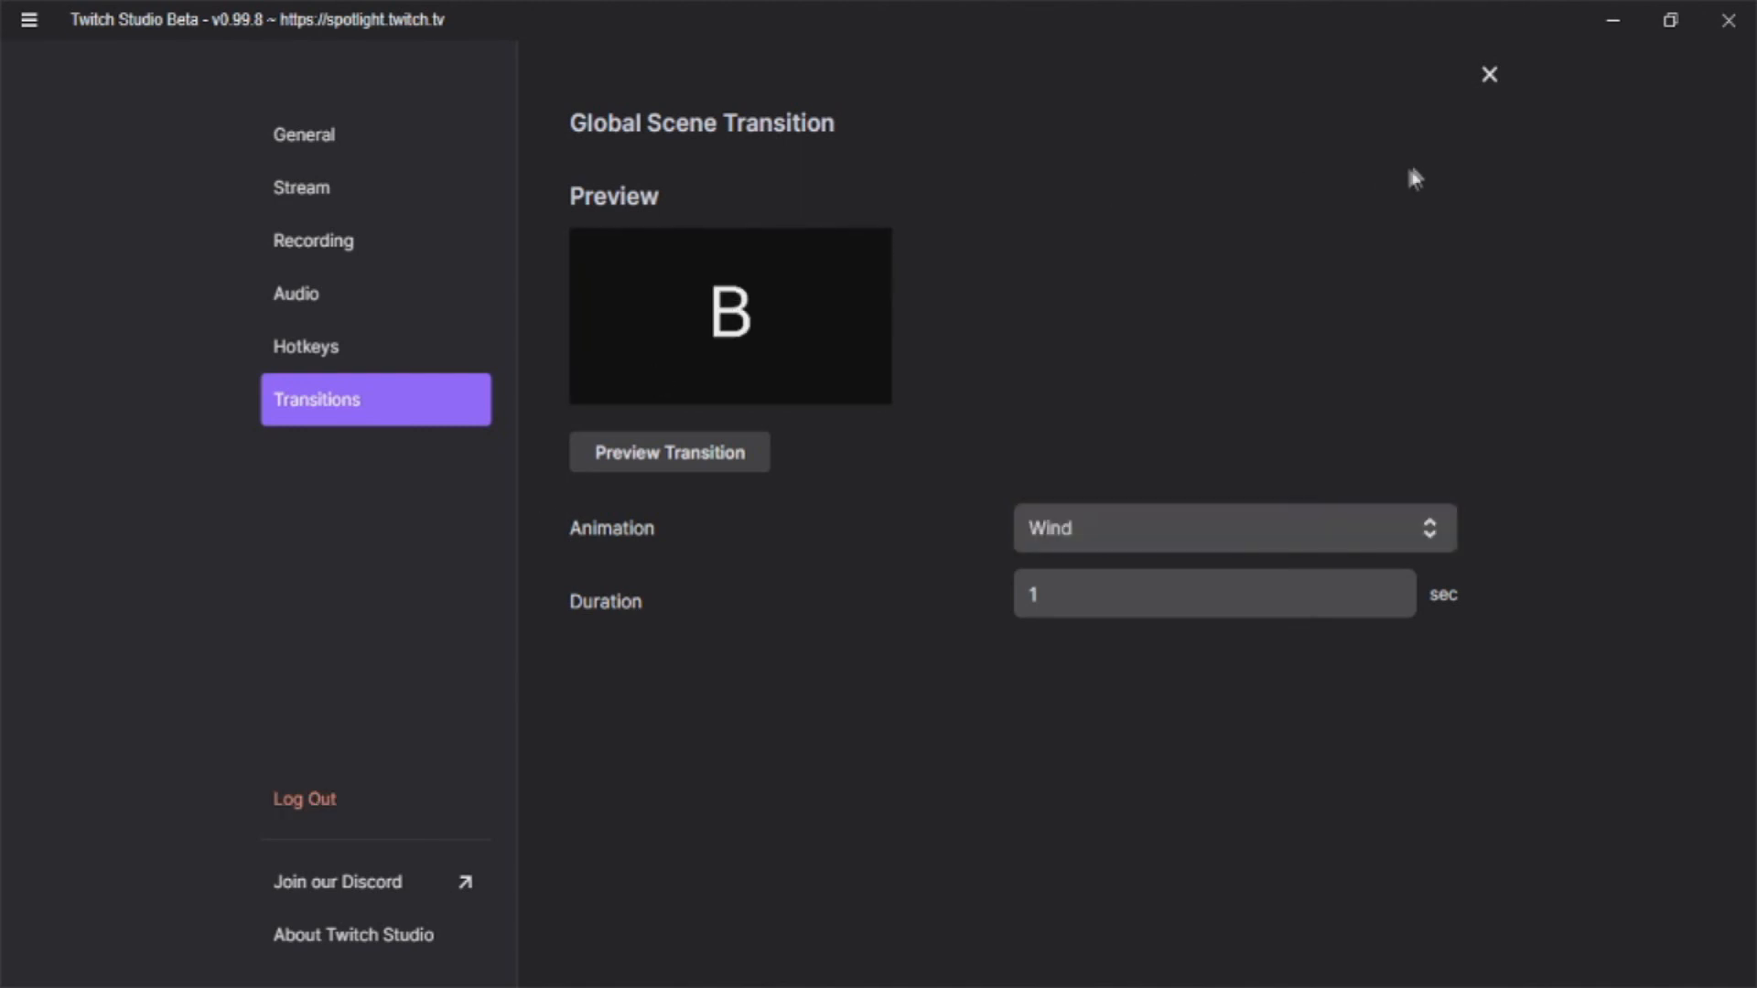
{"action": "left_click", "coordinate": [1489, 76]}
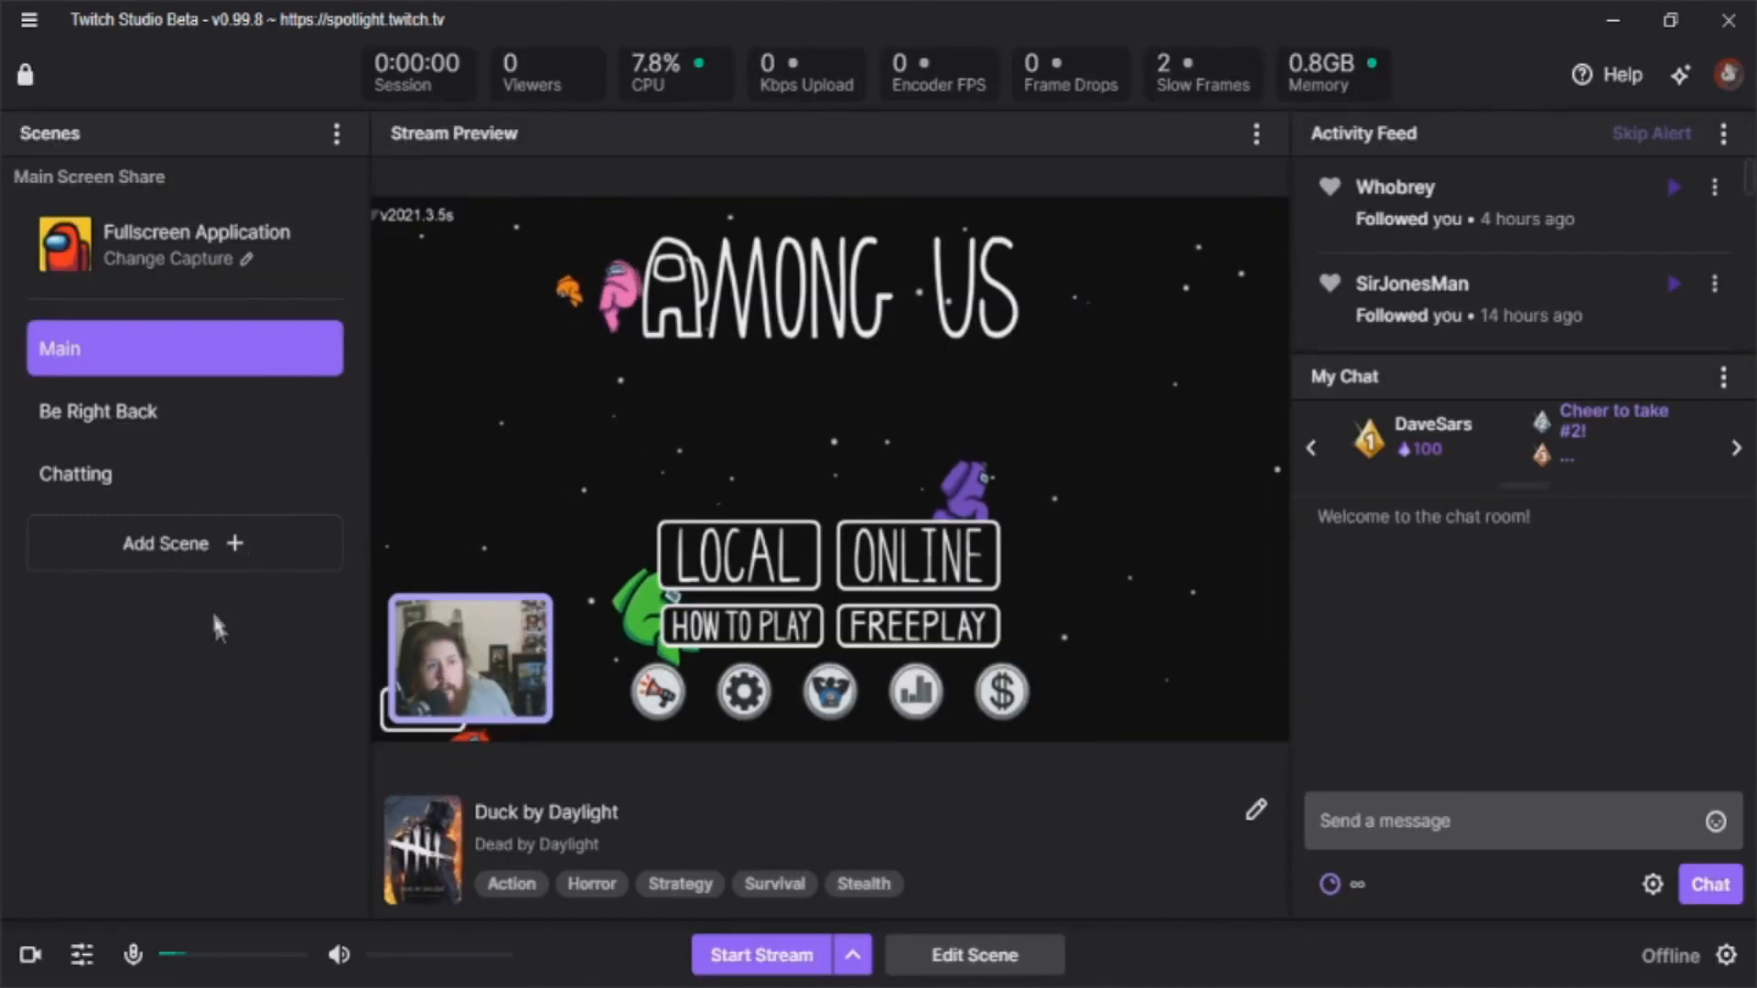
Step: Test the scene transition by switching between the Main, Be Right Back and Chatting scenes, ending on Chatting
{"action": "left_click", "coordinate": [132, 443]}
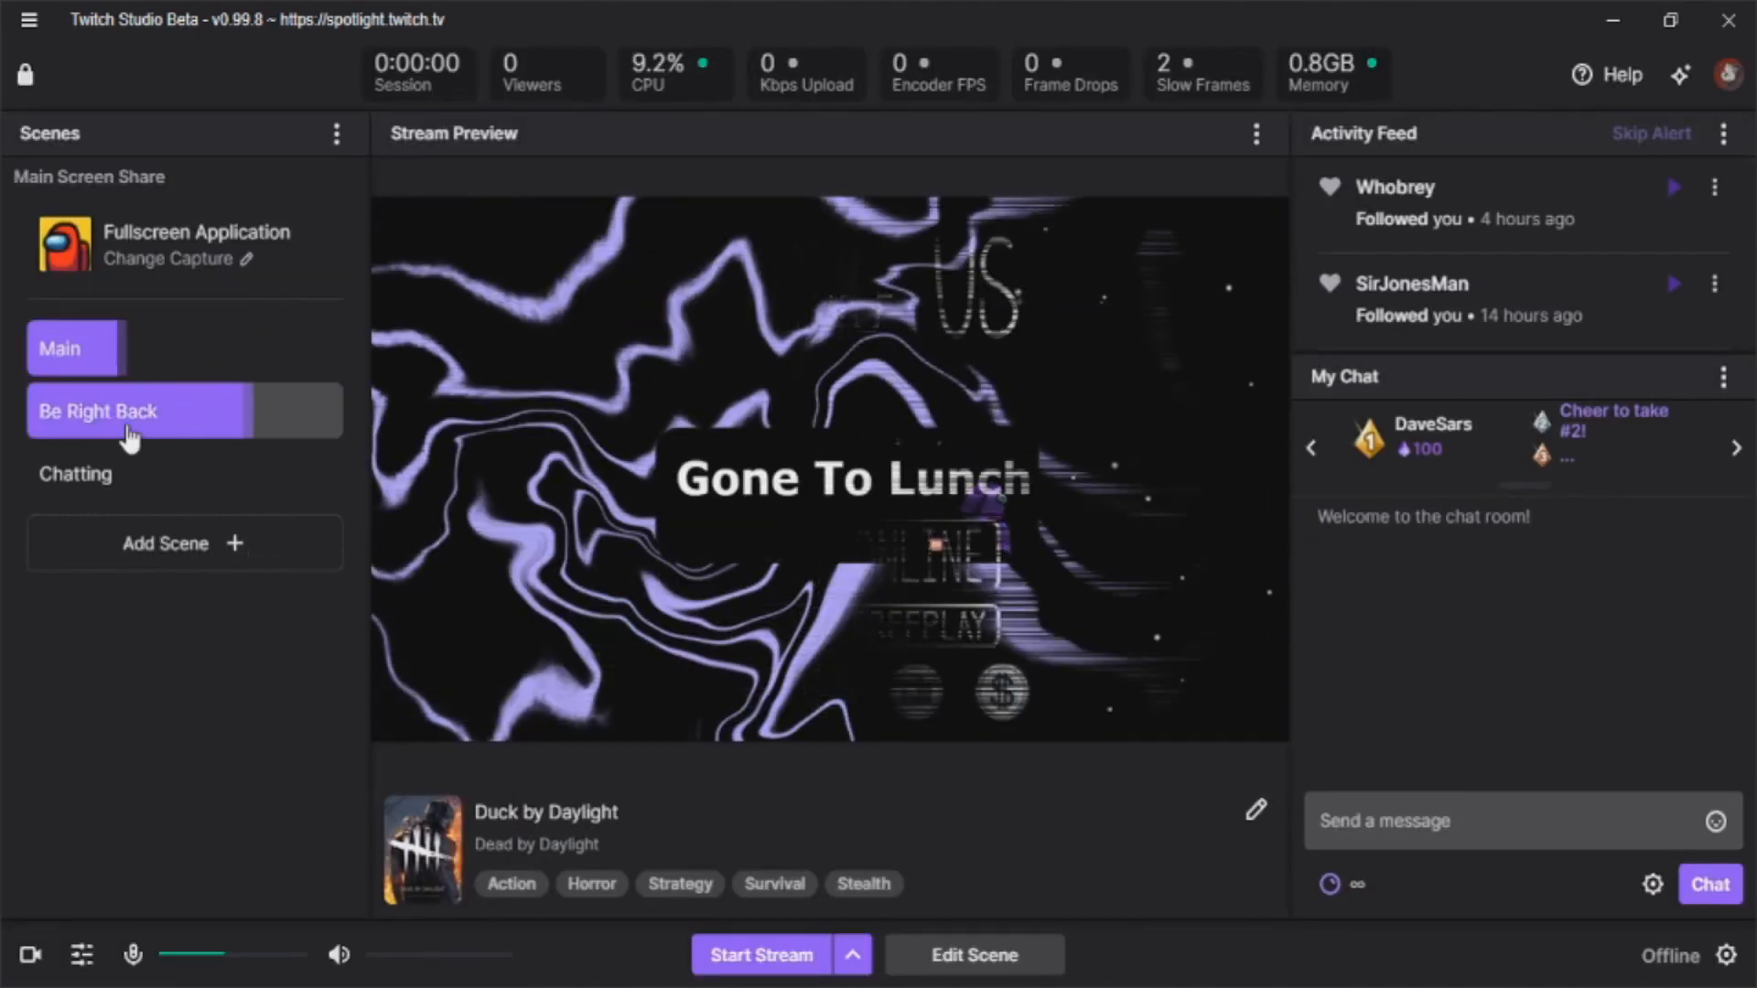
{"action": "left_click", "coordinate": [99, 480]}
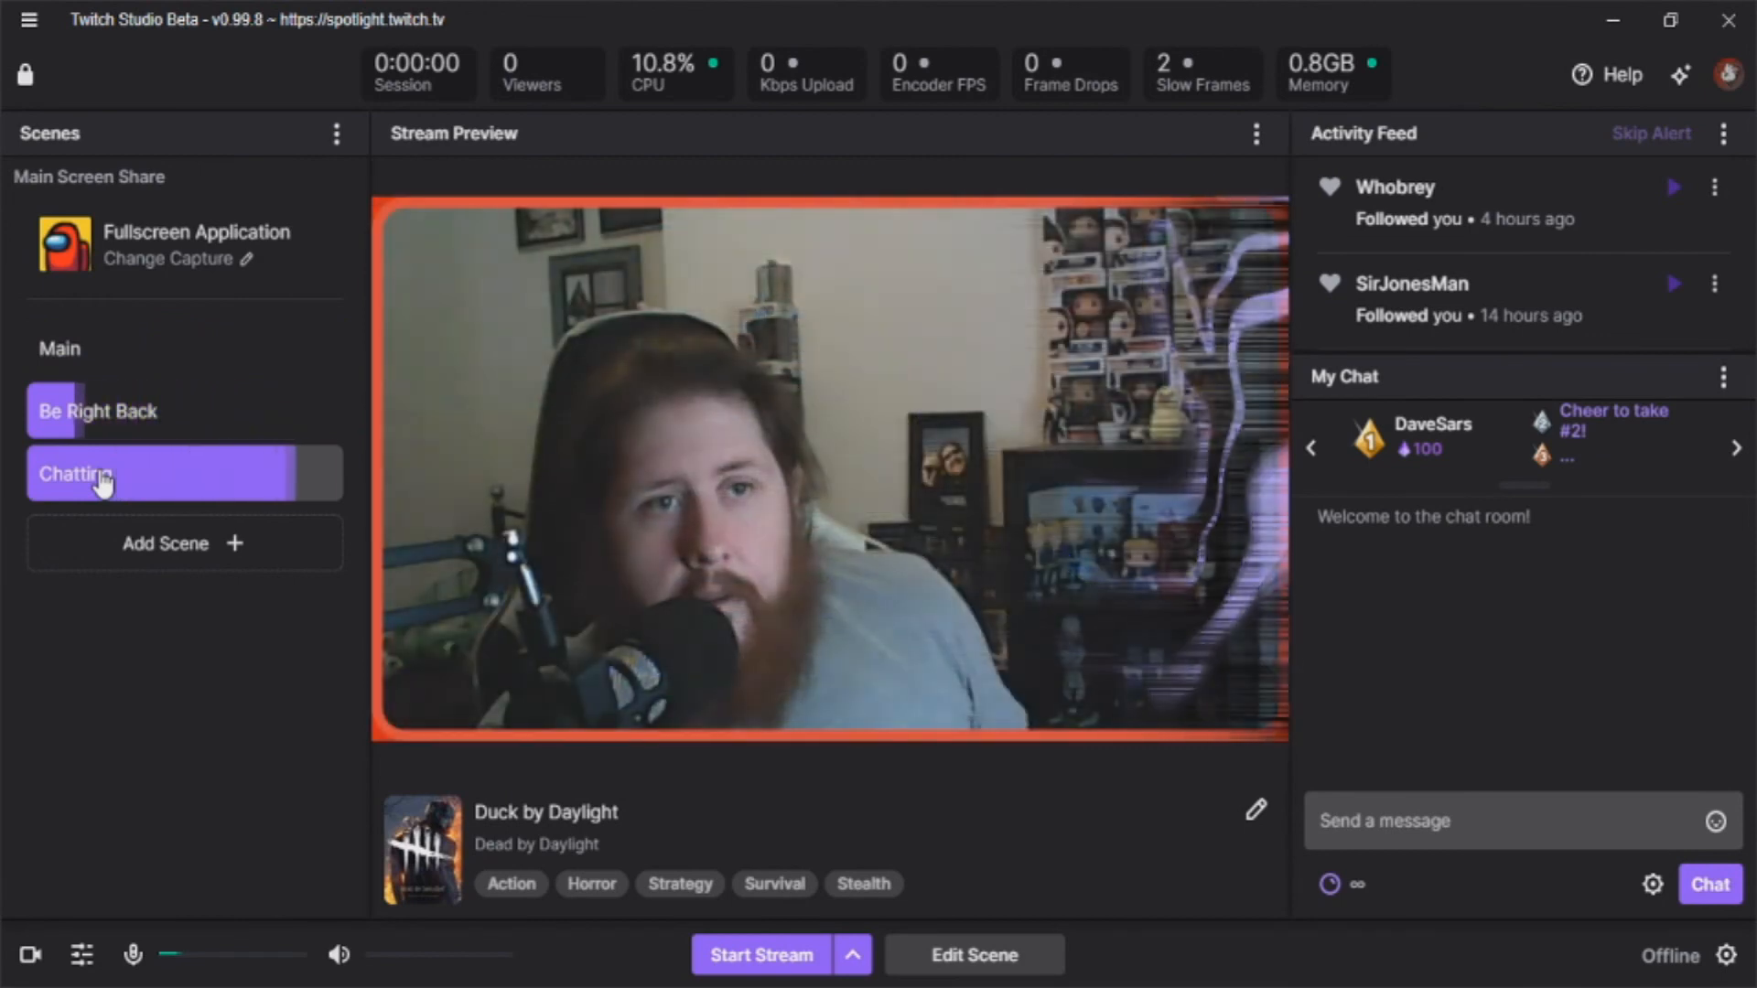
{"action": "left_click", "coordinate": [73, 366]}
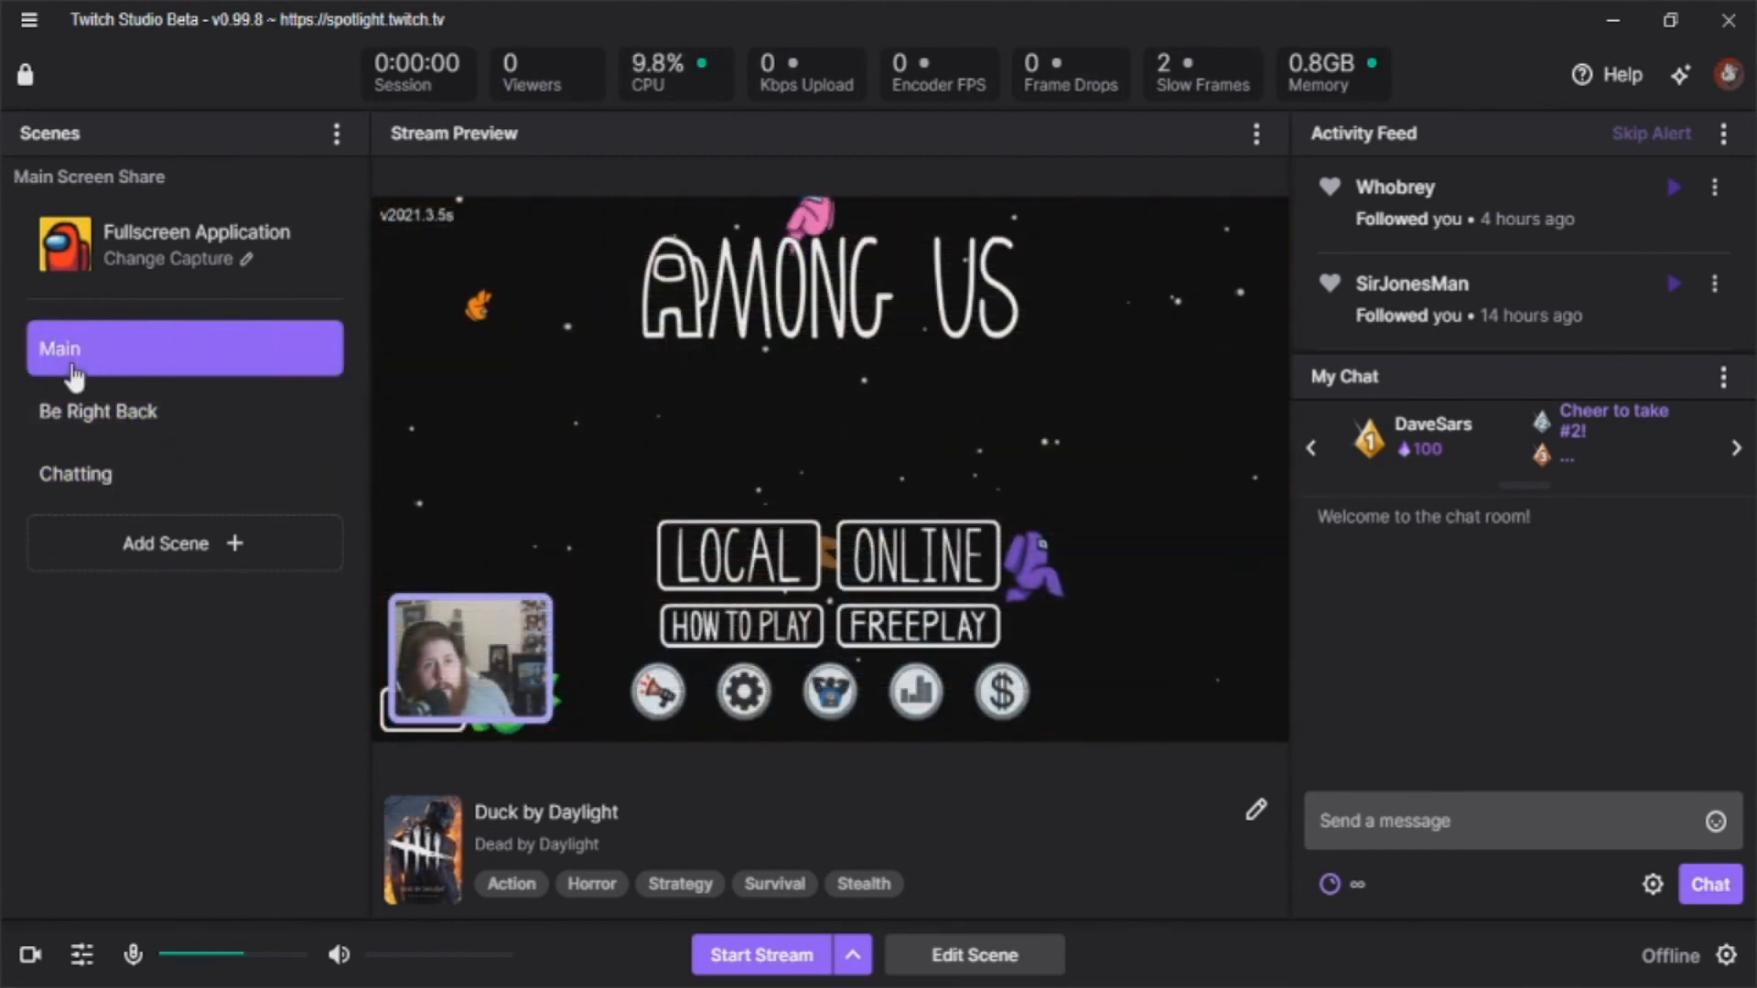
{"action": "left_click", "coordinate": [36, 416]}
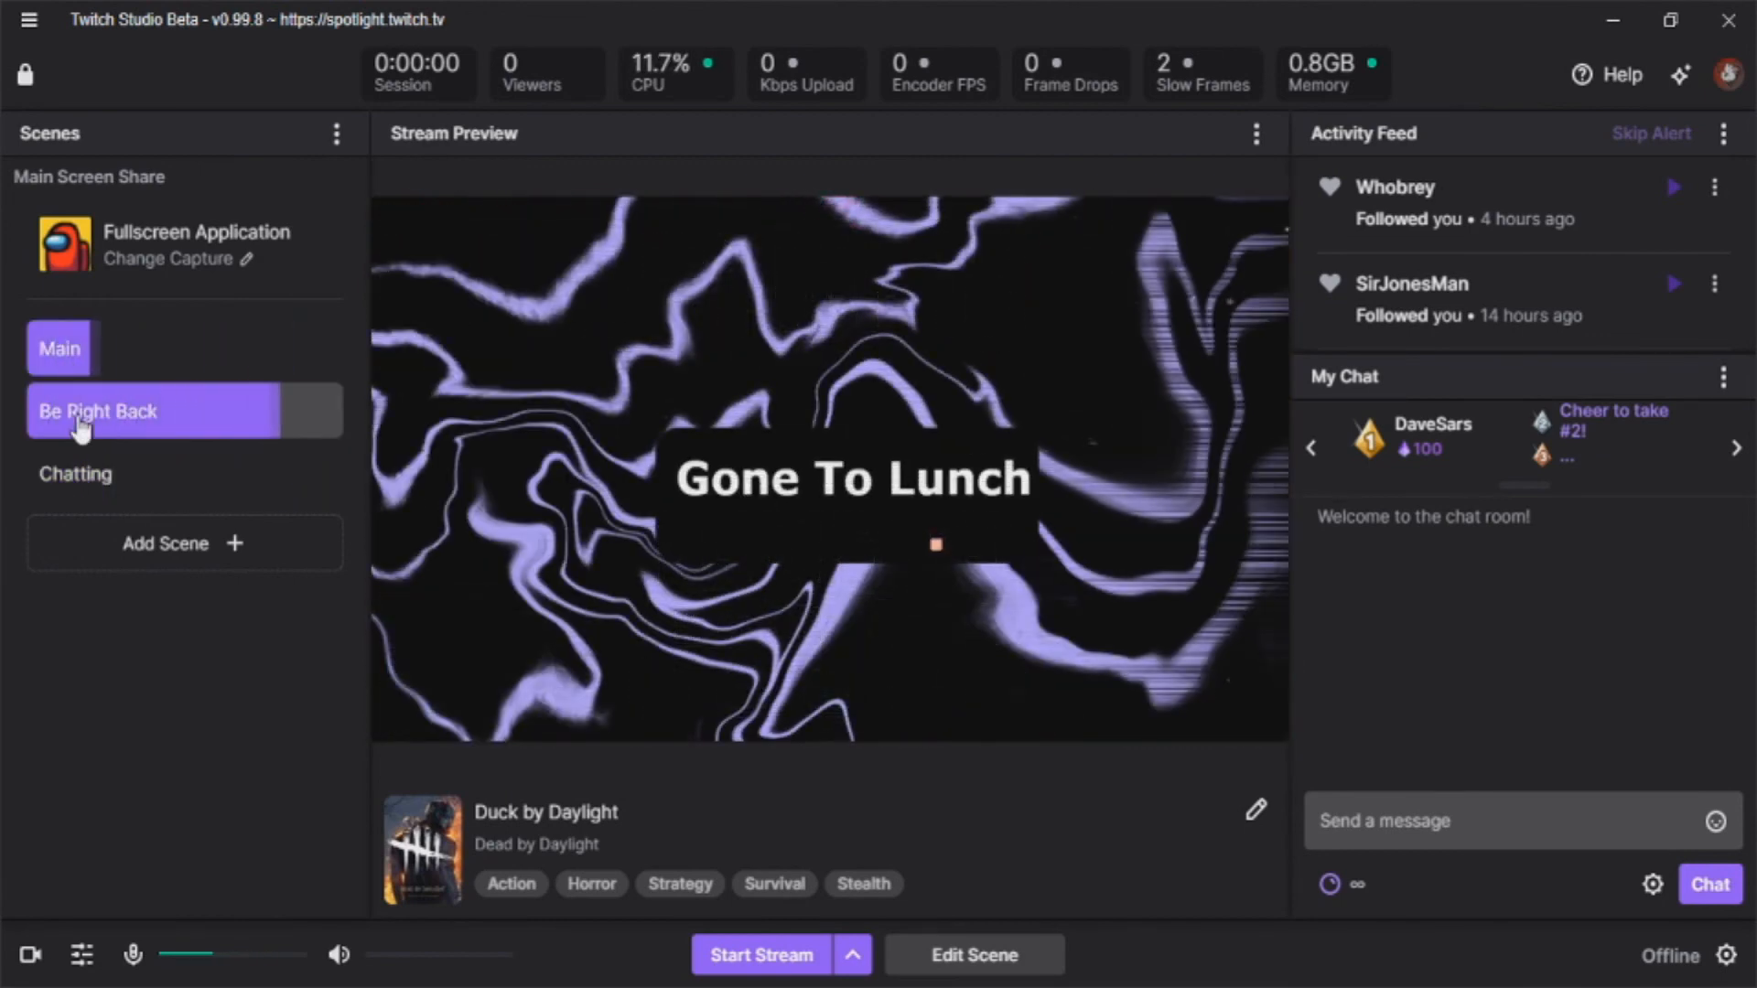
{"action": "left_click", "coordinate": [87, 476]}
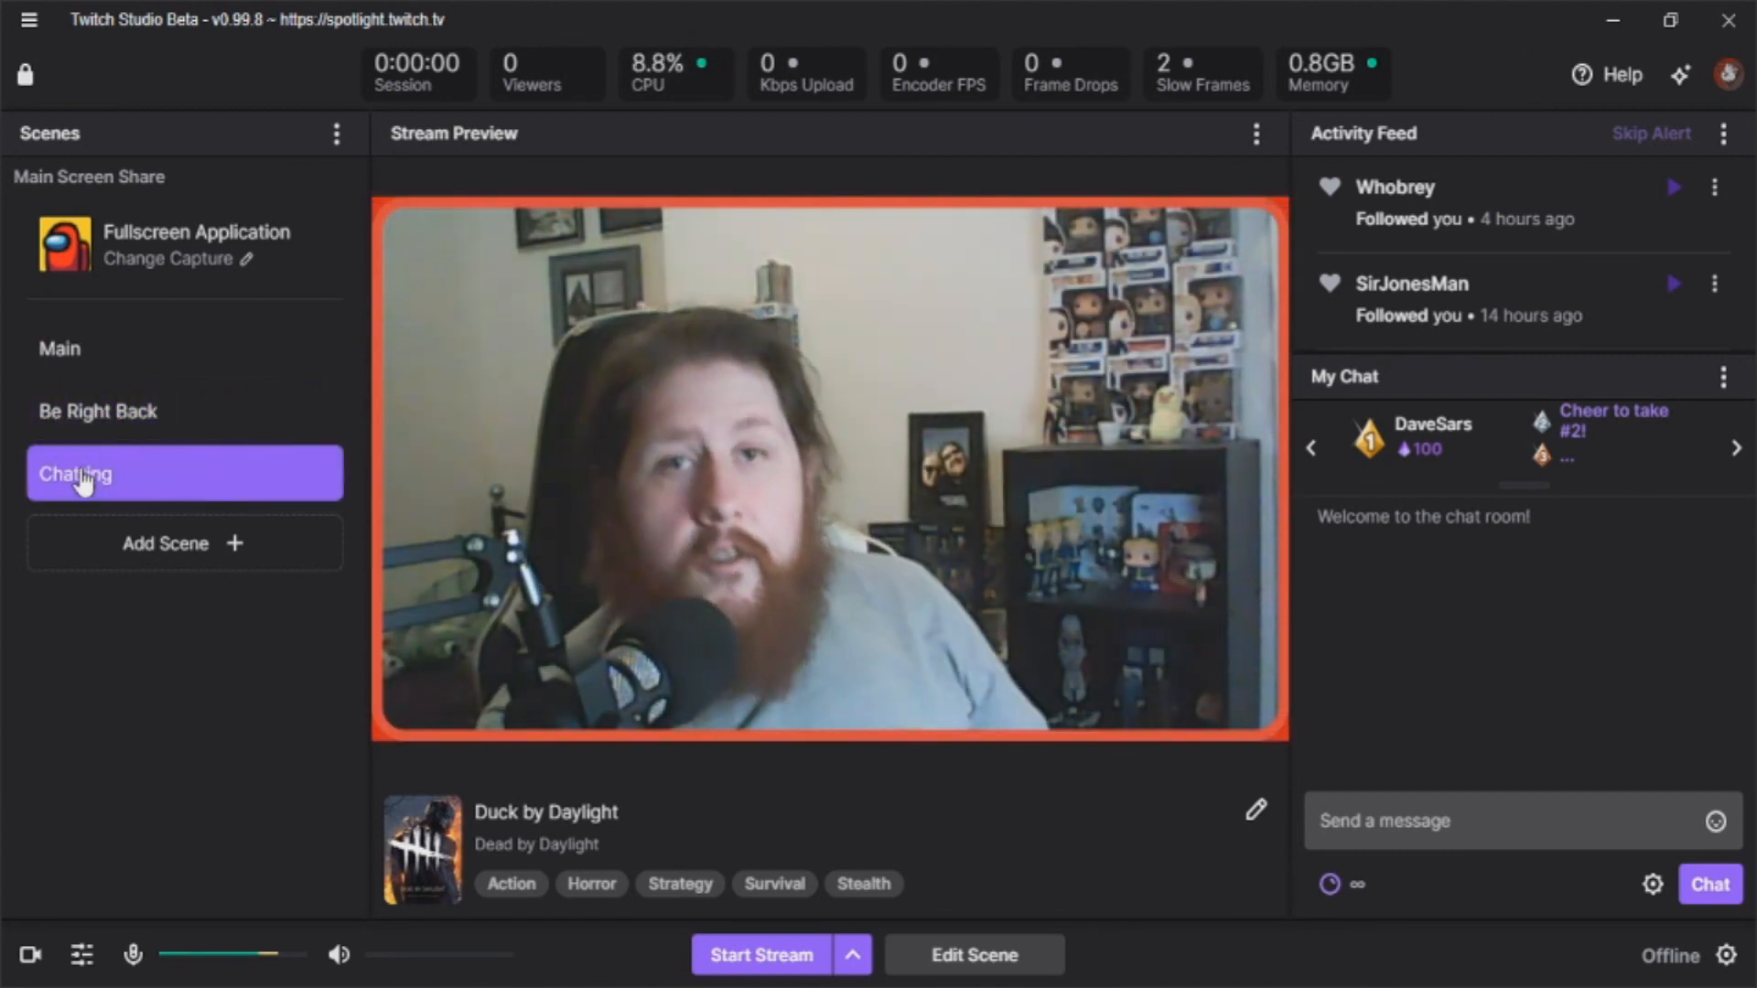
Step: Show the Record Video alternative to starting the stream
{"action": "left_click", "coordinate": [852, 955]}
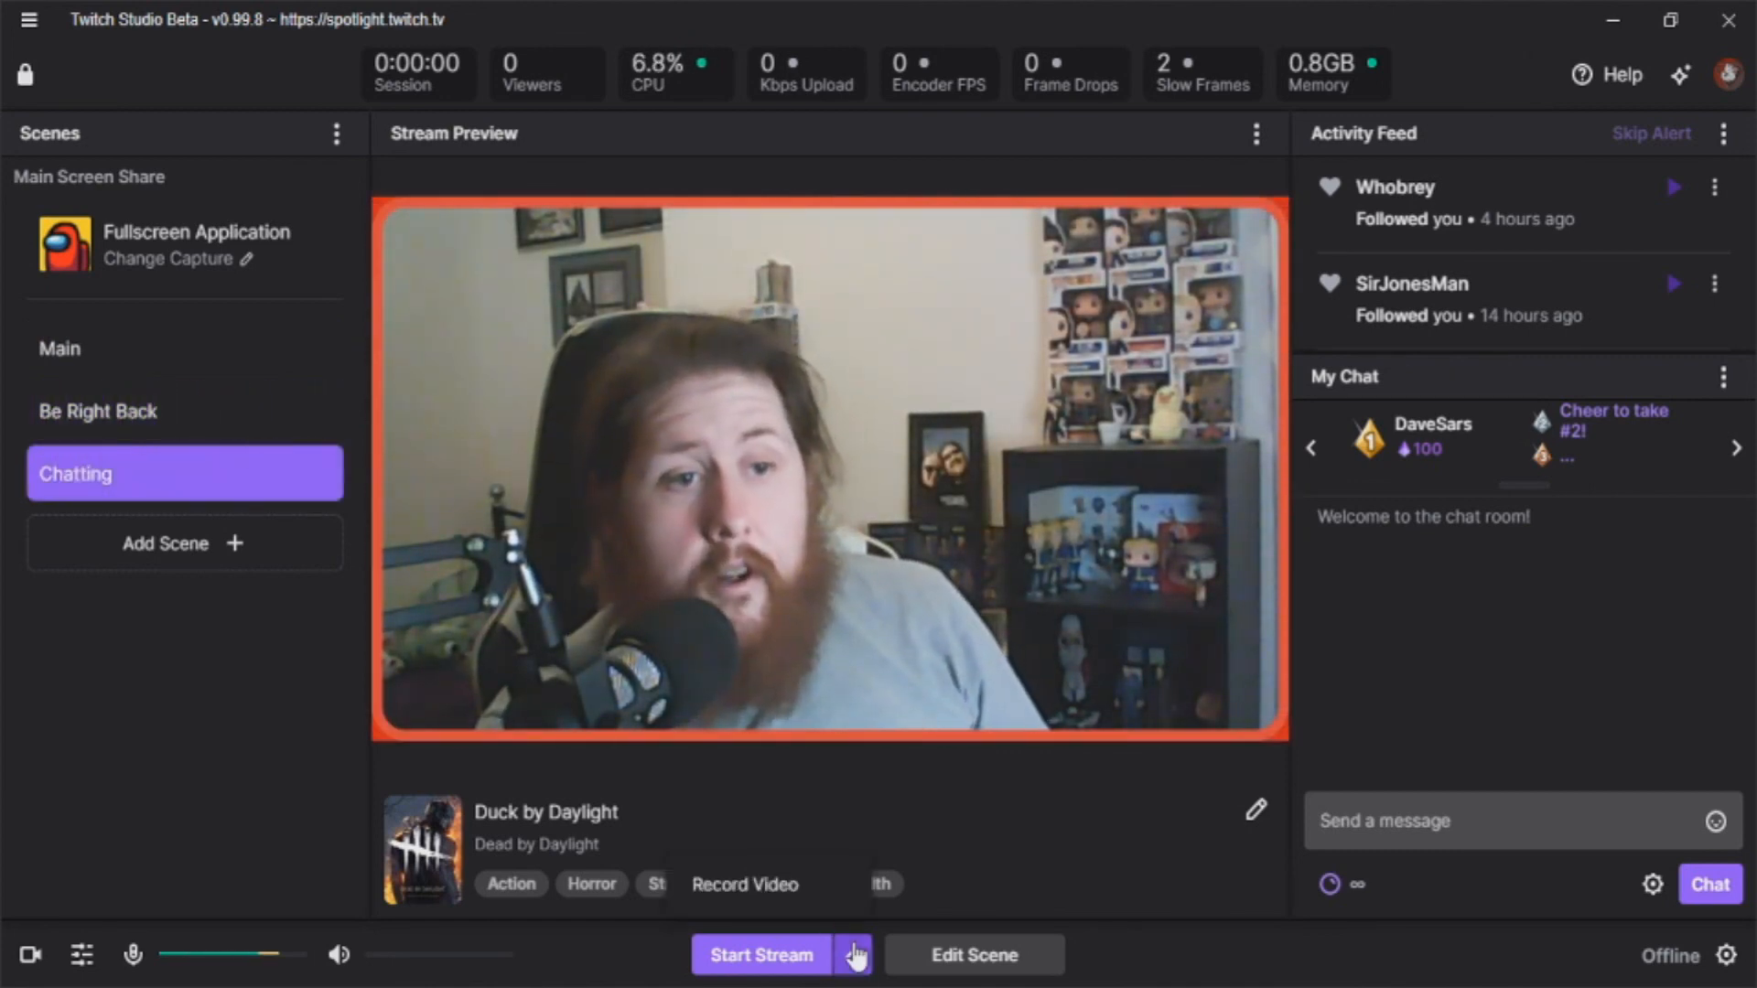